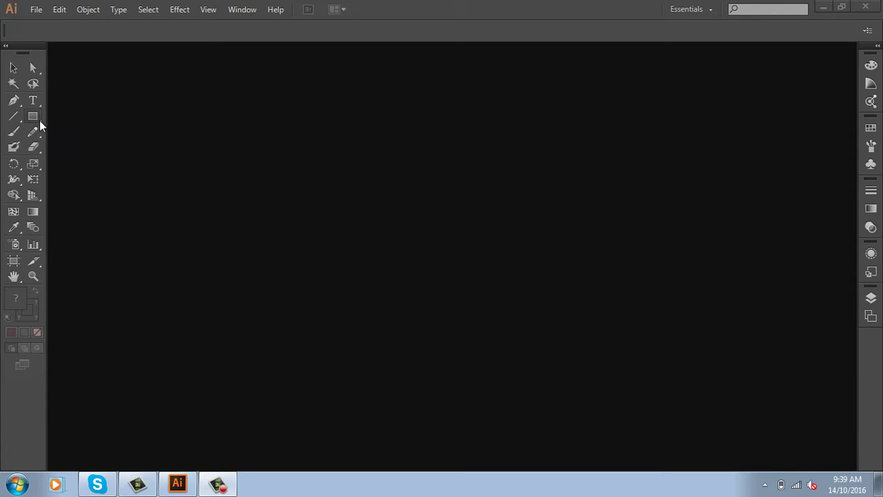
- Start a new single-page A4 document, 21 × 29,7 cm, measured in centimetres
{"action": "left_click", "coordinate": [39, 120]}
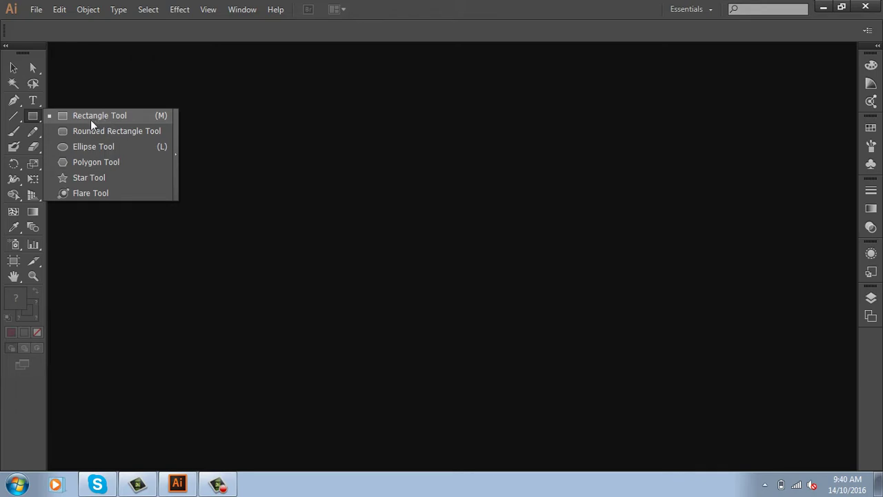
{"action": "left_click", "coordinate": [36, 9]}
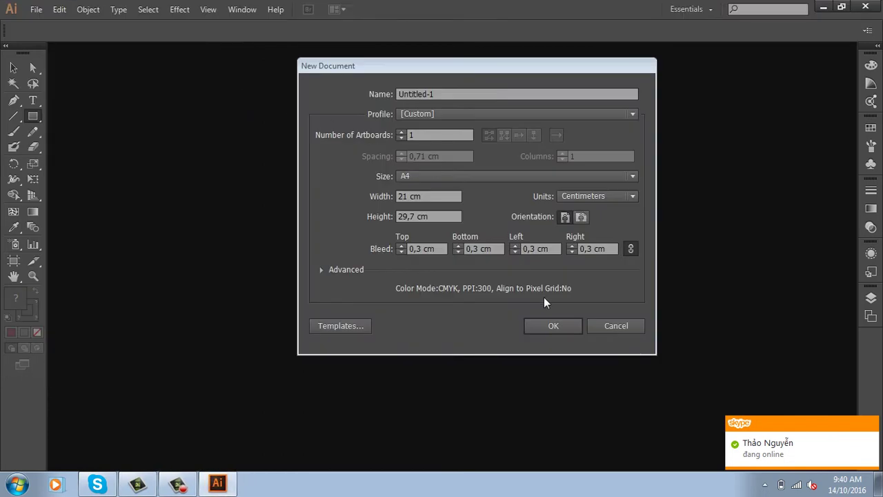
- Create the blank A4 document Untitled-1 with 0,3 cm bleed
{"action": "left_click", "coordinate": [178, 483]}
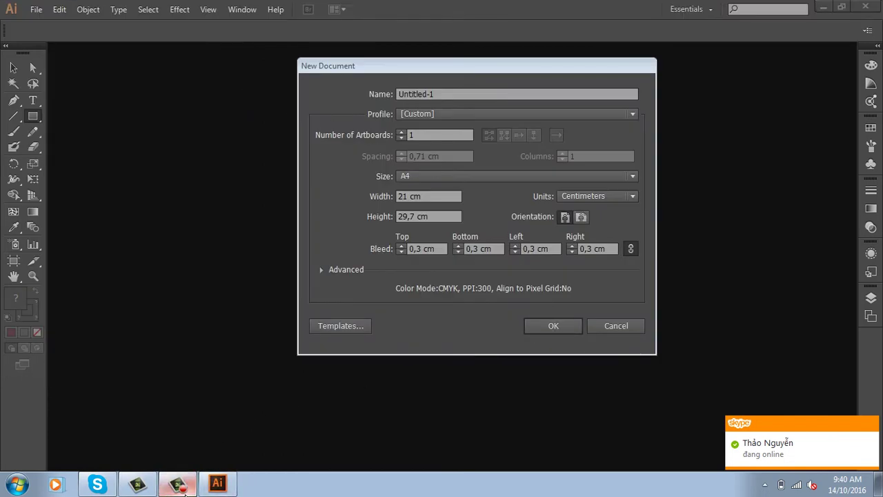
{"action": "left_click", "coordinate": [569, 328]}
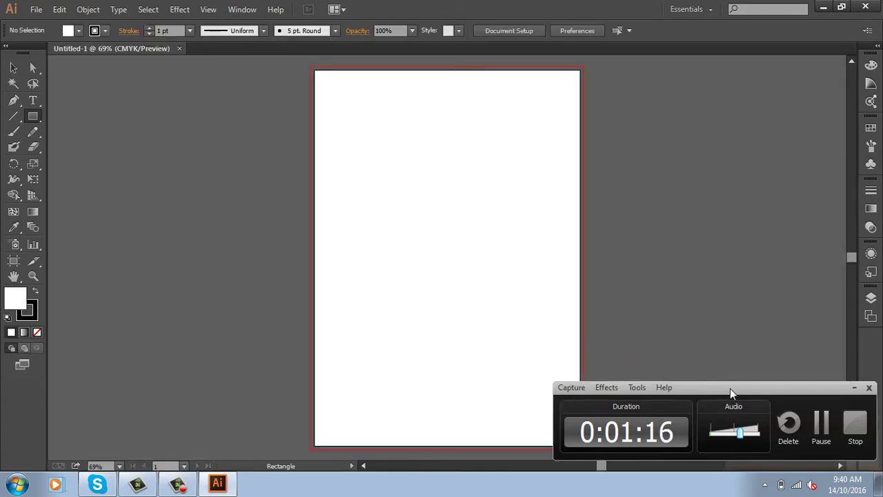
{"action": "left_click_drag", "start_coordinate": [737, 388], "coordinate": [552, 450]}
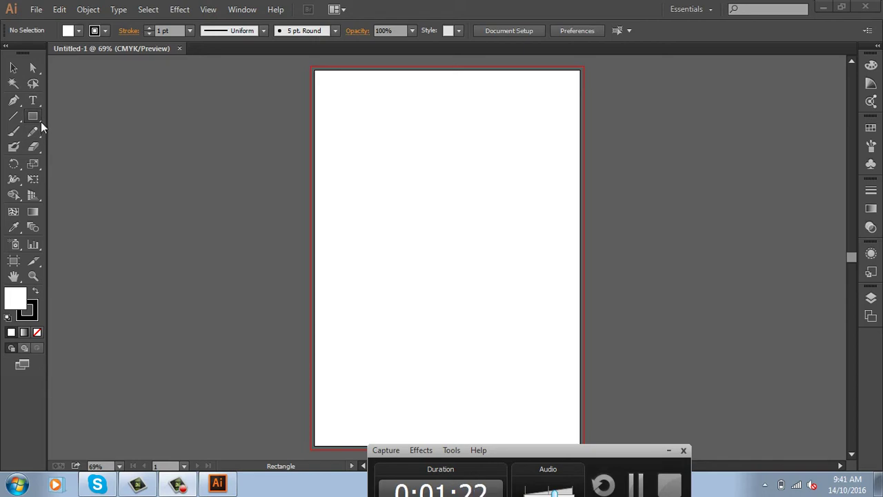
- Tear off the rectangle-family shape tools into a floating panel beside the page
{"action": "left_click_drag", "start_coordinate": [41, 120], "coordinate": [174, 156]}
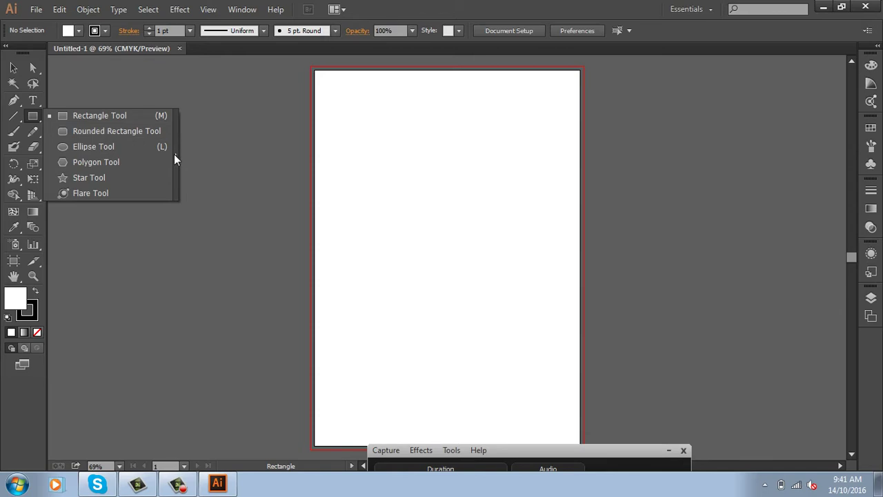
{"action": "left_click_drag", "start_coordinate": [177, 156], "coordinate": [176, 154]}
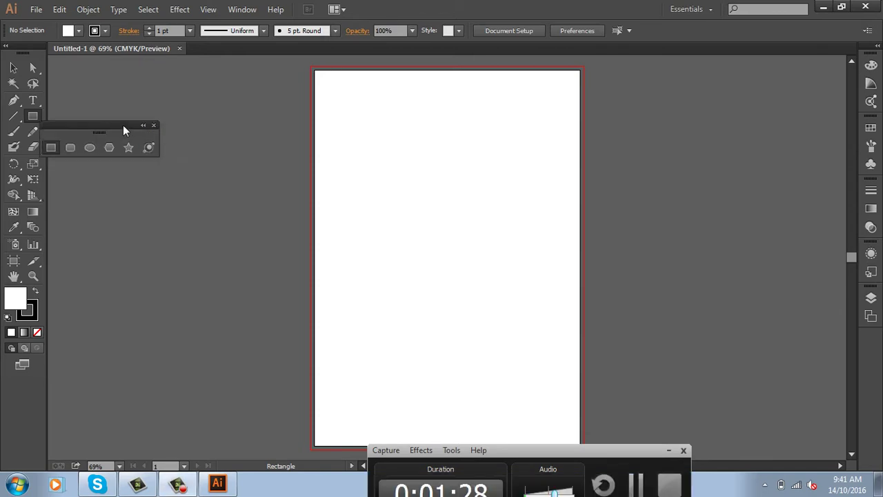
{"action": "mouse_move", "coordinate": [123, 125]}
{"action": "left_mouse_down"}
{"action": "mouse_move", "coordinate": [674, 114]}
{"action": "mouse_move", "coordinate": [740, 80]}
{"action": "left_mouse_up"}
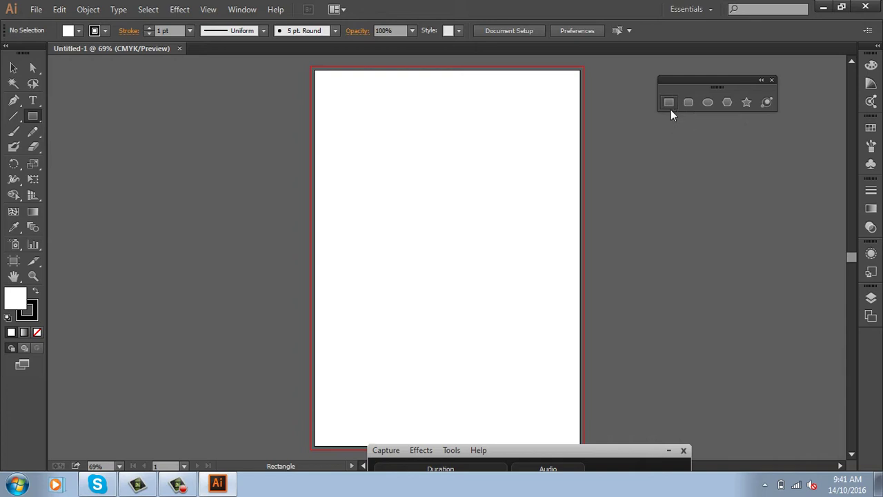
- Create a 9 × 5,5 cm rectangle by entering its size, then undo it
{"action": "left_click", "coordinate": [670, 109]}
{"action": "left_click", "coordinate": [445, 161]}
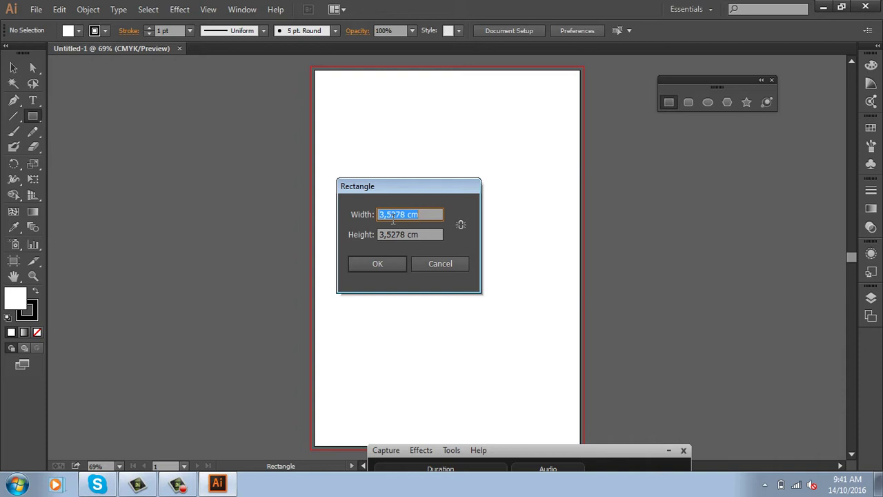
{"action": "type", "text": "9"}
{"action": "key", "text": "Tab"}
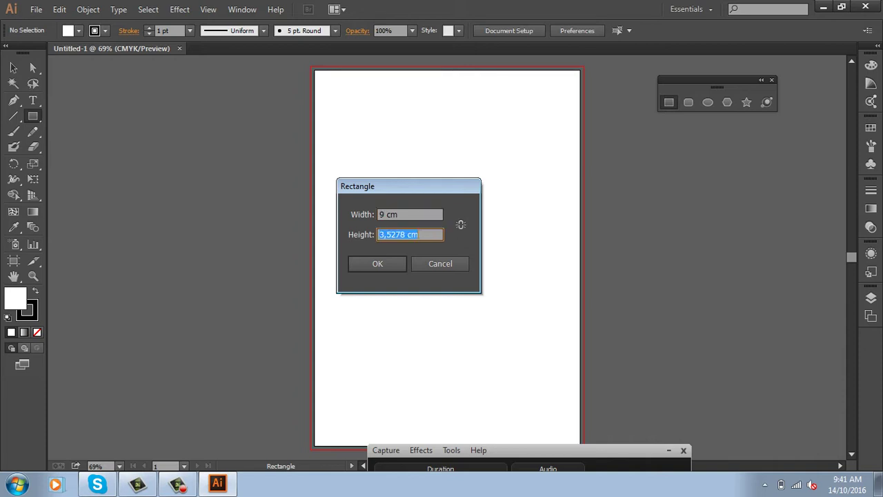
{"action": "type", "text": "5"}
{"action": "type", "text": ",5"}
{"action": "left_click", "coordinate": [395, 267]}
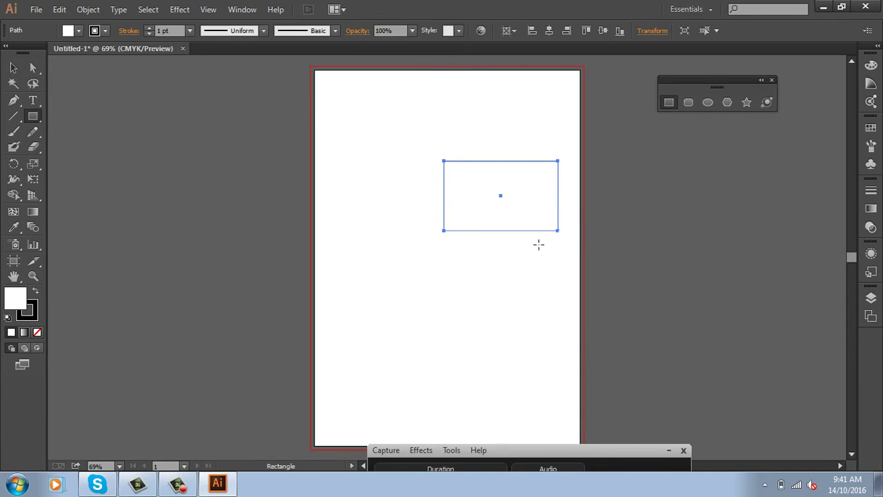
{"action": "key", "text": "ctrl+z"}
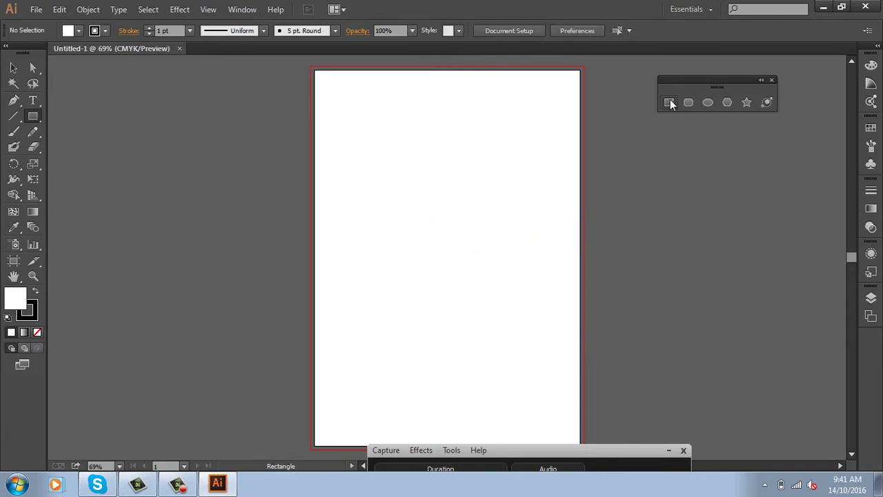
- Place a 100 × 30 cm rectangle by entering its width and height
{"action": "left_click", "coordinate": [437, 169]}
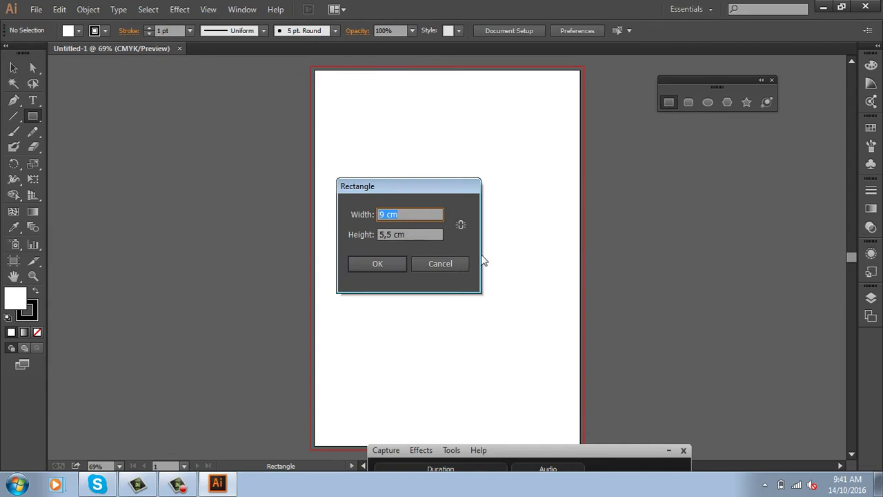
{"action": "type", "text": "100"}
{"action": "key", "text": "Tab"}
{"action": "type", "text": "30"}
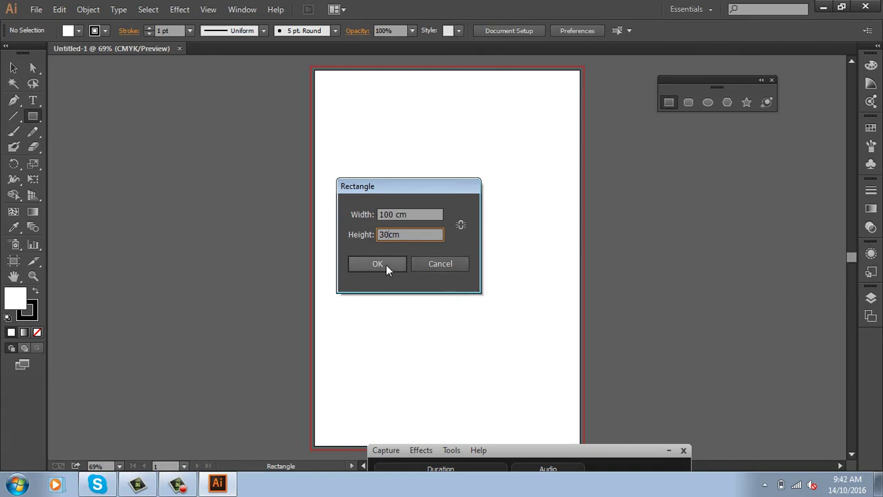
{"action": "left_click", "coordinate": [385, 264]}
- Zoom out to the 100 × 30 cm rectangle, delete it, and zoom back in
{"action": "key", "text": "ctrl+minus"}
{"action": "key", "text": "ctrl+minus"}
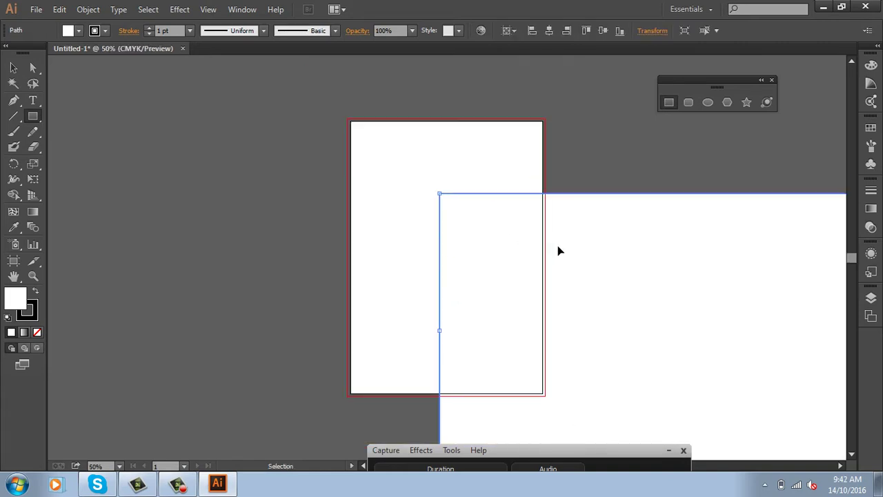
{"action": "key", "text": "ctrl+minus"}
{"action": "key", "text": "ctrl+minus"}
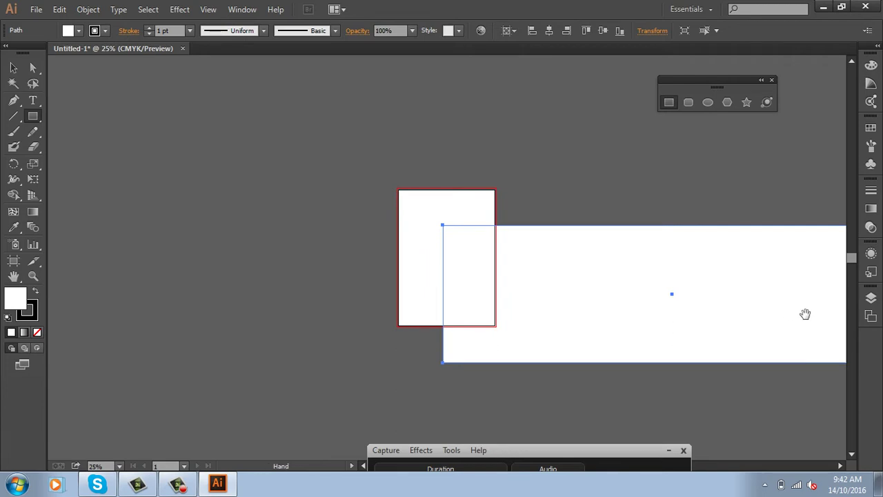
{"action": "left_click_drag", "start_coordinate": [804, 312], "coordinate": [626, 296]}
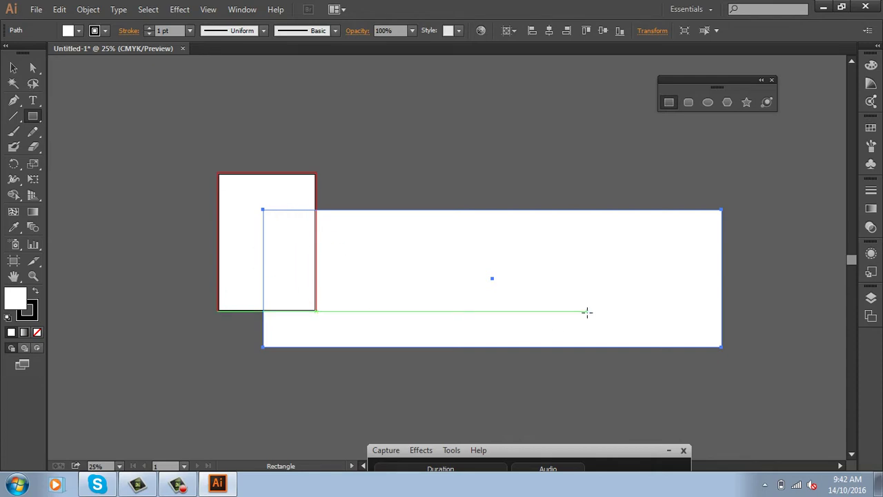
{"action": "left_click", "coordinate": [12, 69]}
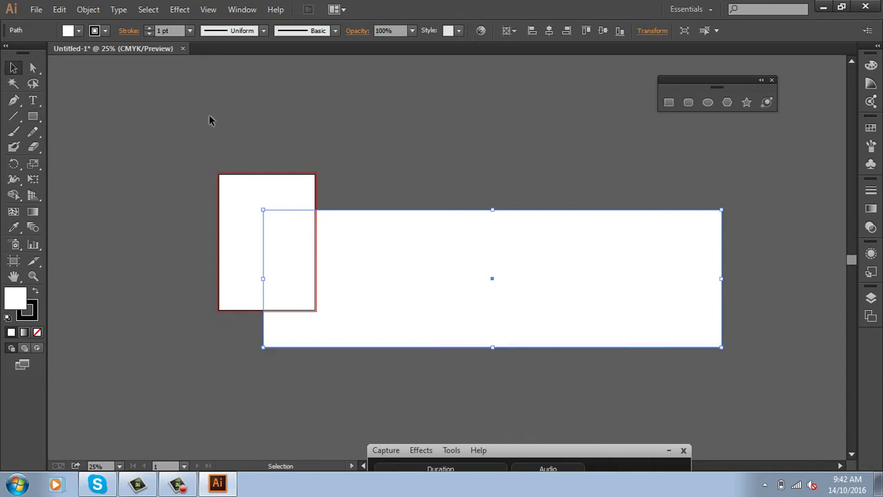
{"action": "key", "text": "Delete"}
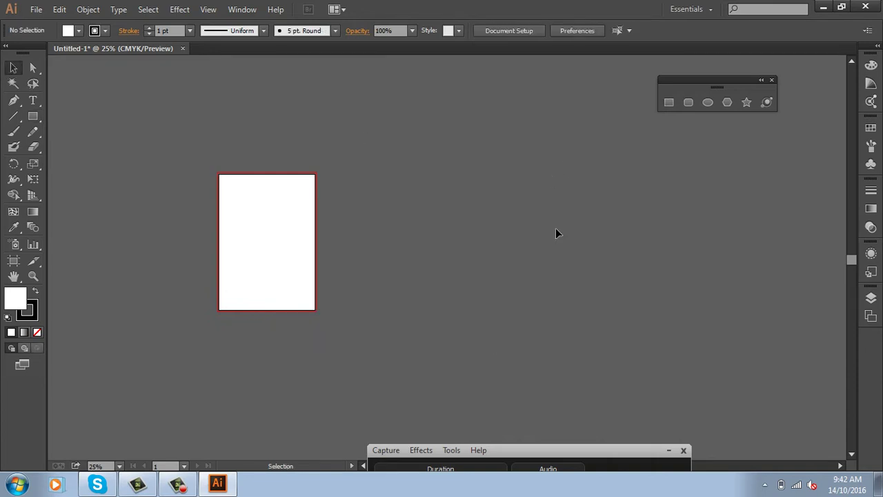
{"action": "key", "text": "ctrl+equal"}
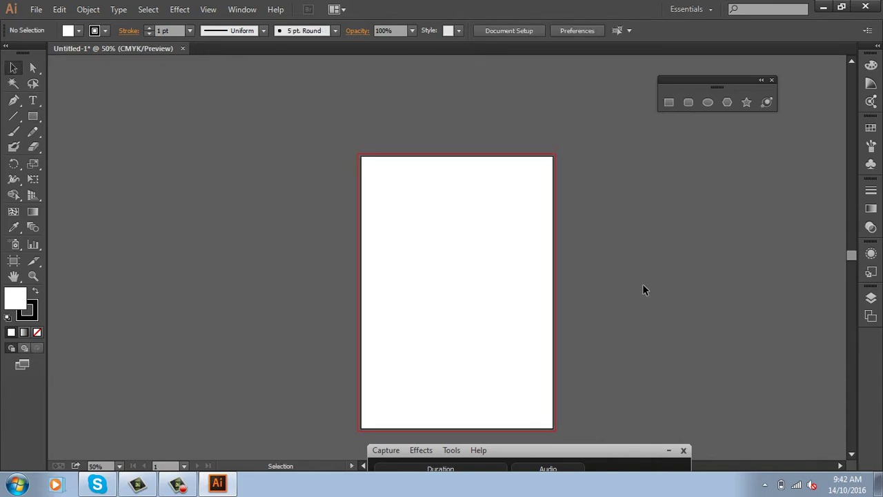
{"action": "key", "text": "ctrl+equal"}
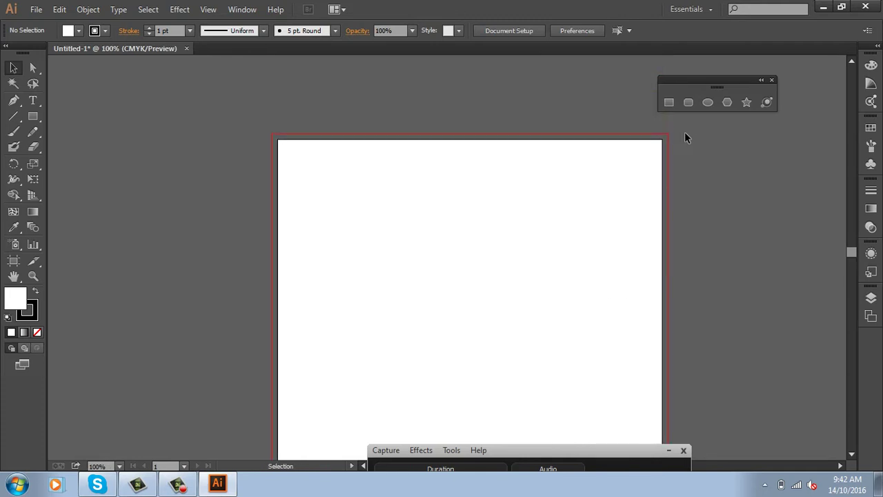
- Drag out a small rectangle in the upper part of the page and select it
{"action": "left_click", "coordinate": [671, 103]}
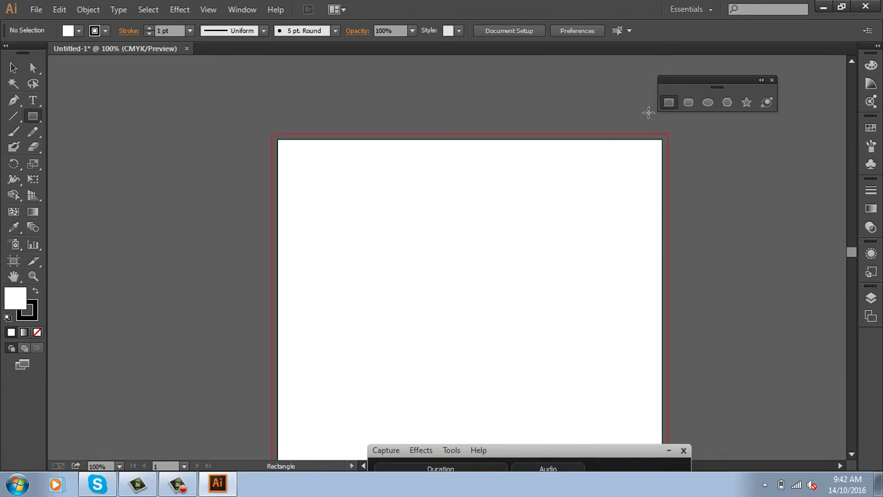
{"action": "left_click", "coordinate": [426, 207]}
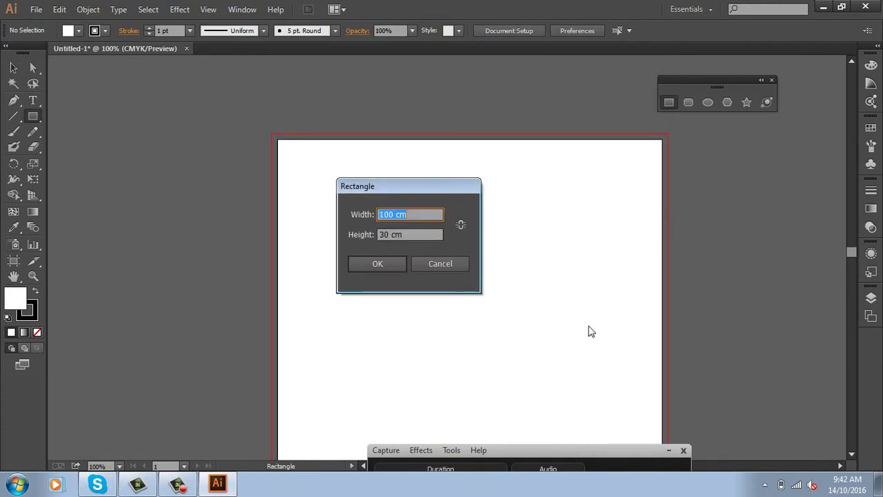
{"action": "left_click", "coordinate": [451, 267]}
{"action": "left_click_drag", "start_coordinate": [382, 180], "coordinate": [534, 270]}
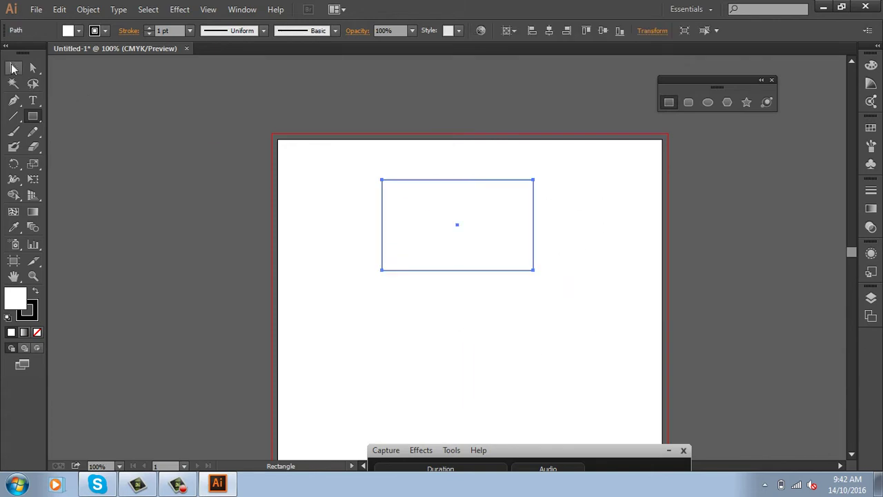
{"action": "left_click", "coordinate": [13, 69]}
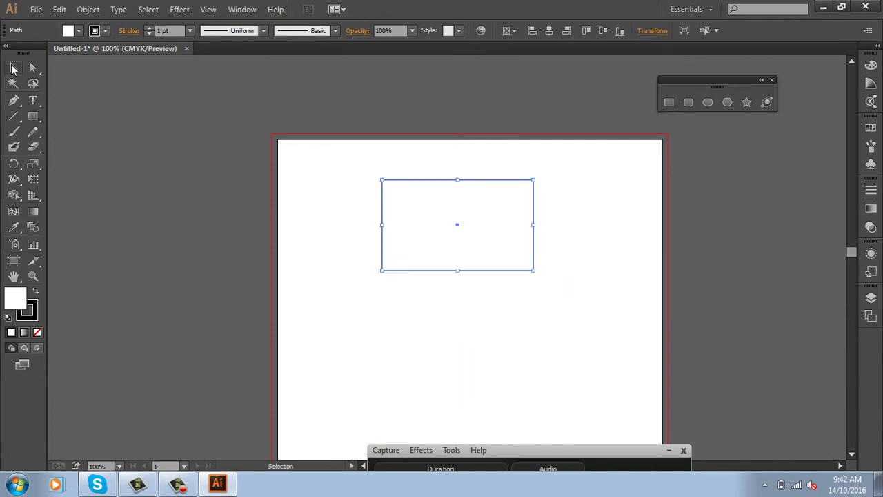
{"action": "left_click", "coordinate": [281, 159]}
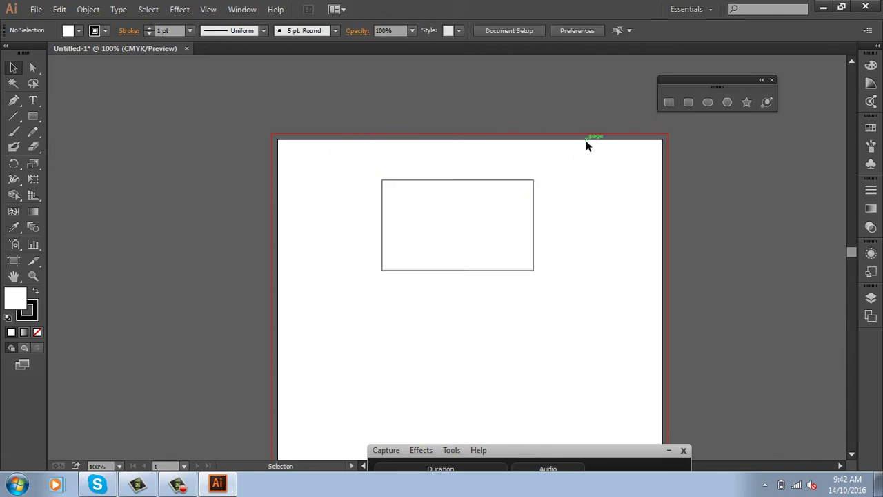
{"action": "left_click_drag", "start_coordinate": [586, 140], "coordinate": [516, 196]}
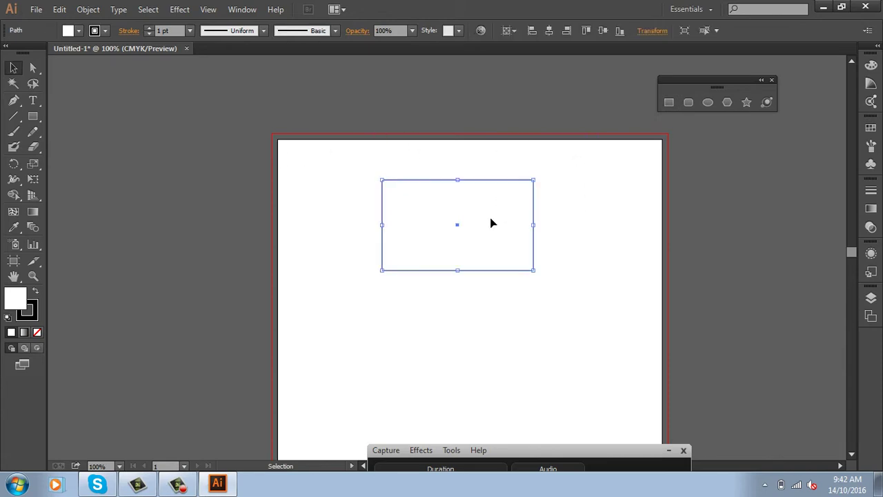
- Size the rectangle to 9 × 5 cm in the Transform settings
{"action": "left_click", "coordinate": [652, 31]}
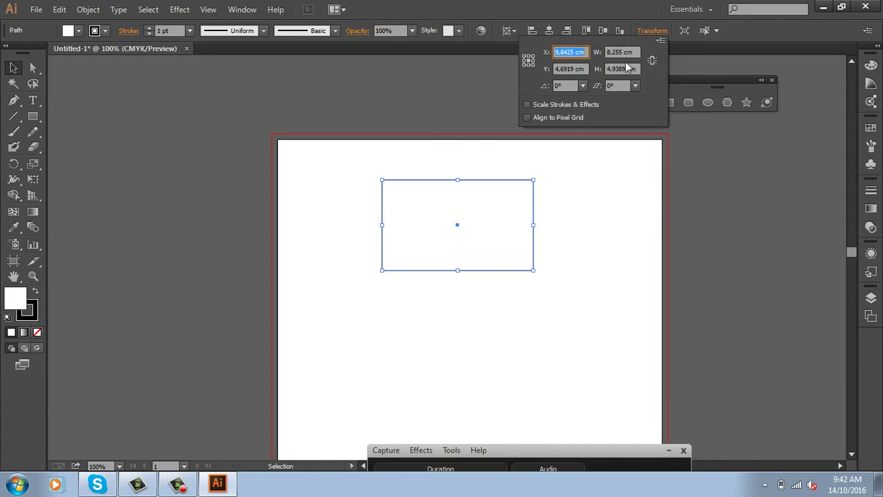
{"action": "double_click", "coordinate": [620, 52]}
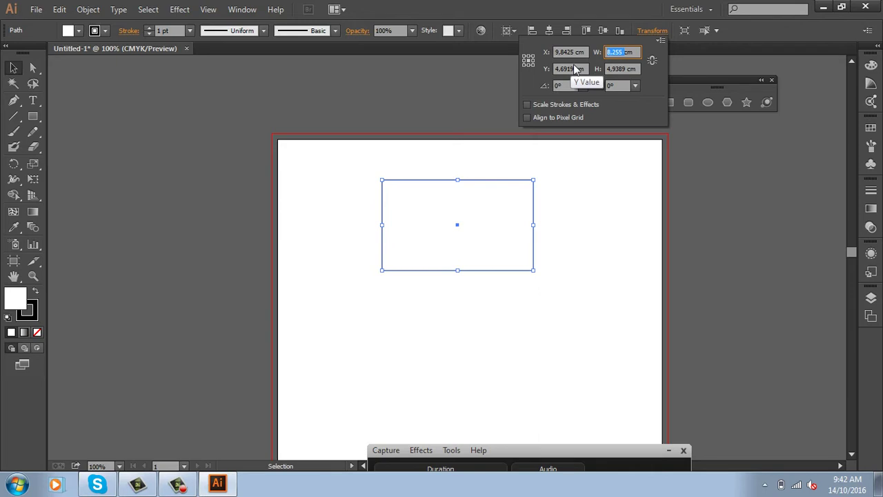
{"action": "type", "text": "9"}
{"action": "key", "text": "Tab"}
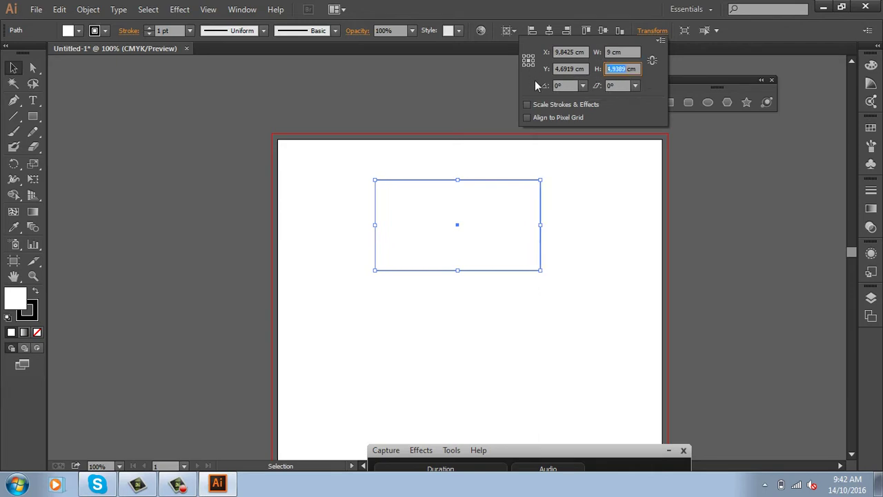
{"action": "type", "text": "5 cm"}
{"action": "key", "text": "Return"}
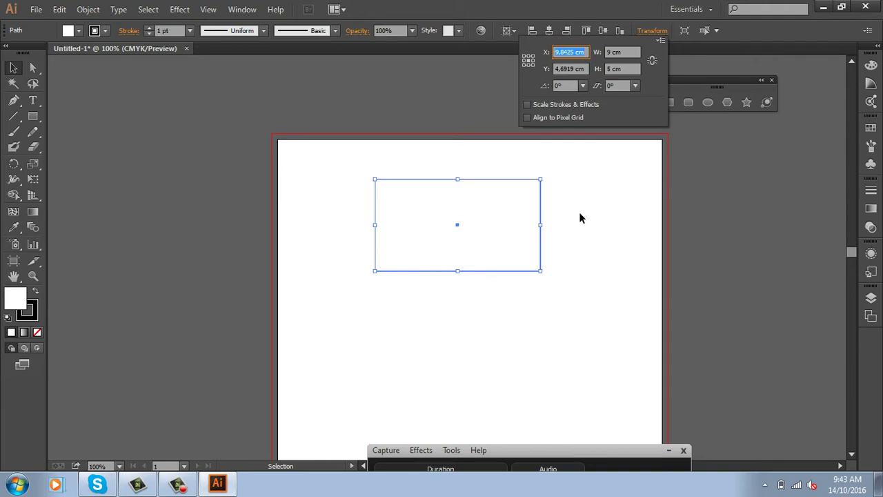
- Link proportions and widen the rectangle to 13 cm, height scaling with it
{"action": "left_click", "coordinate": [653, 61]}
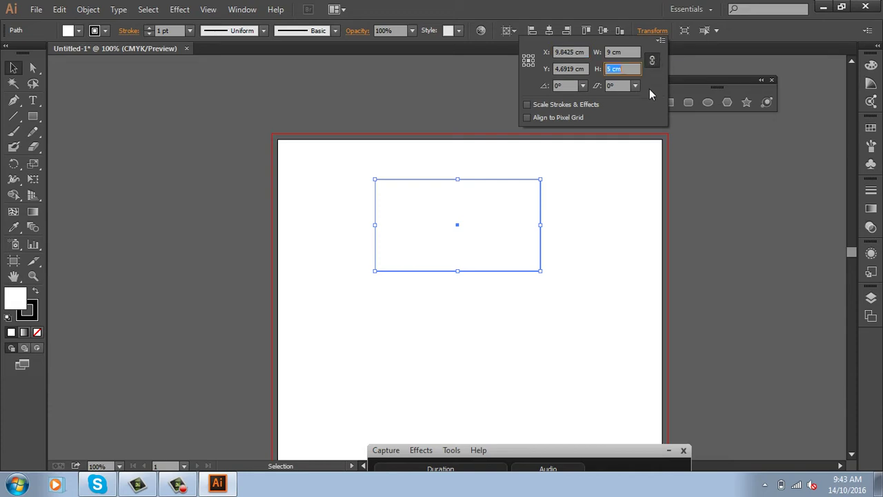
{"action": "left_click_drag", "start_coordinate": [611, 52], "coordinate": [585, 60]}
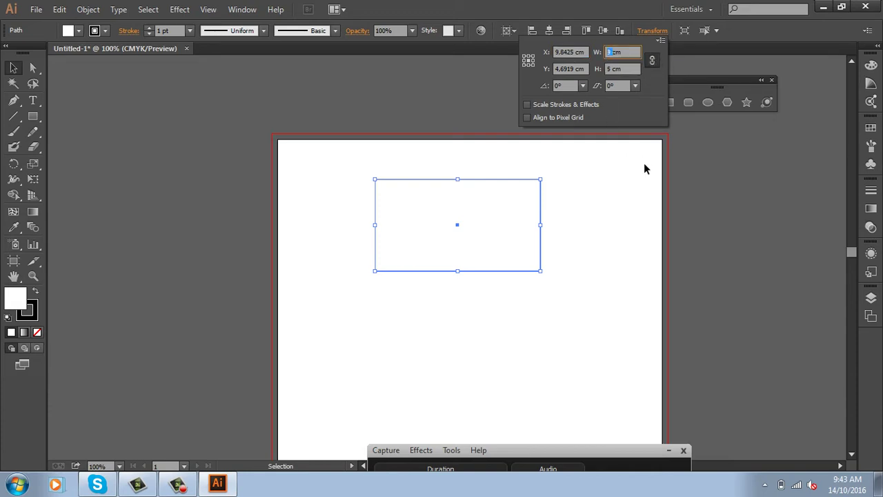
{"action": "type", "text": "13"}
{"action": "key", "text": "Return"}
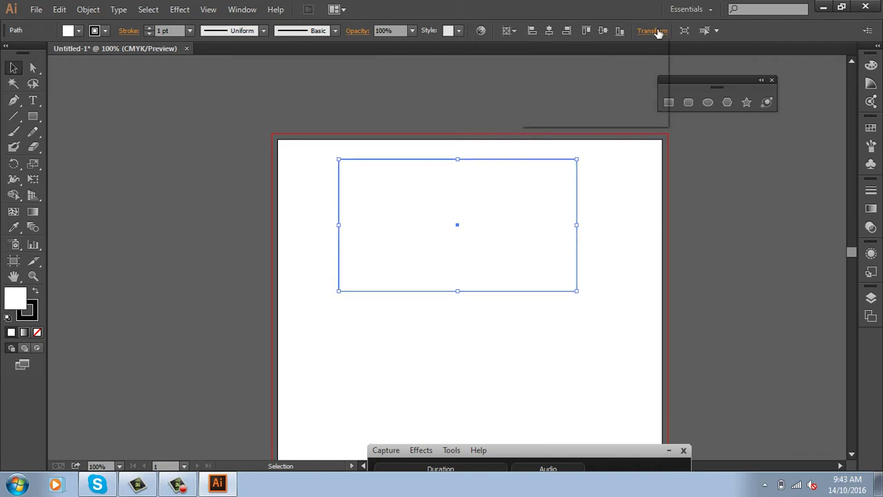
- Unlink proportions and set the rectangle's height to 9 cm, making it 13 × 9 cm
{"action": "left_click", "coordinate": [652, 30]}
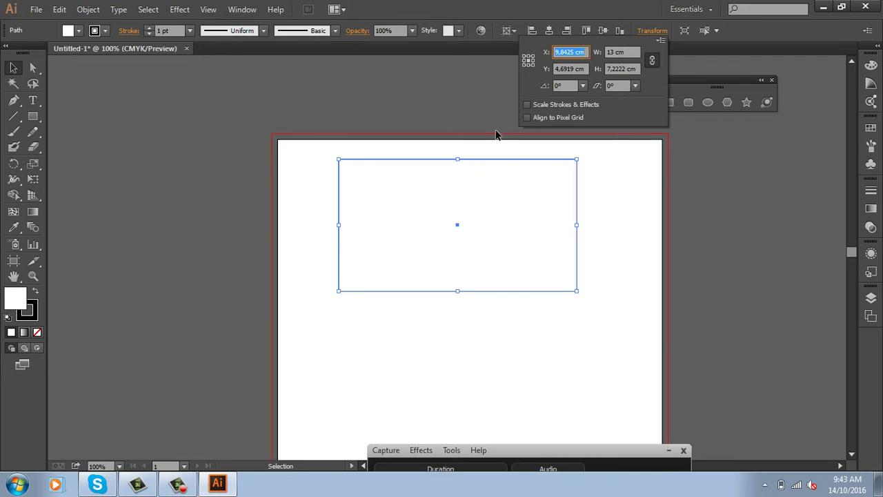
{"action": "left_click", "coordinate": [652, 60]}
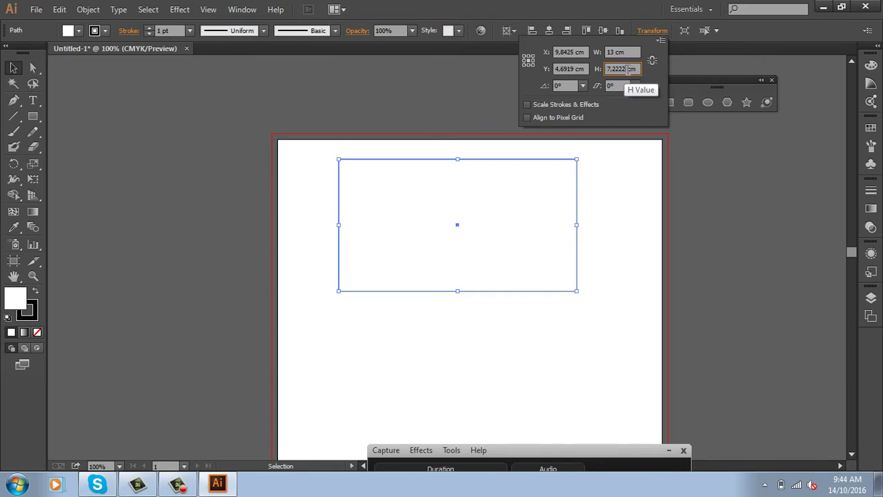
{"action": "type", "text": "9"}
{"action": "key", "text": "Return"}
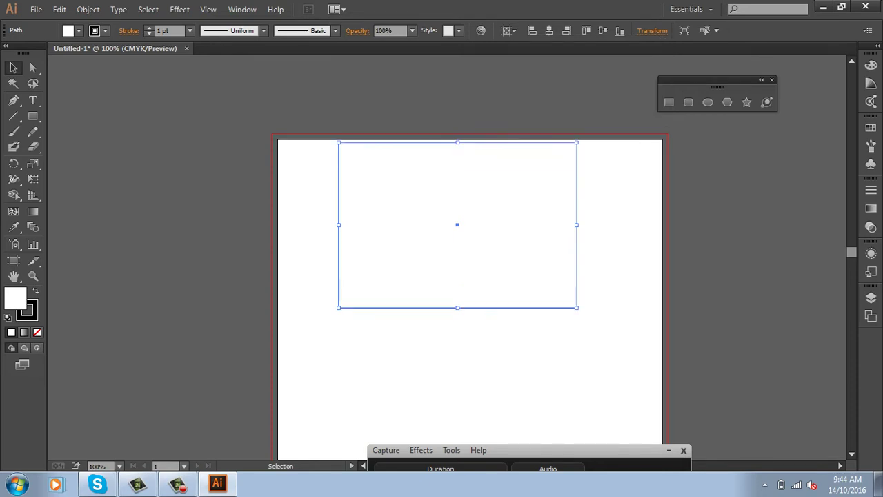
{"action": "left_click", "coordinate": [655, 32]}
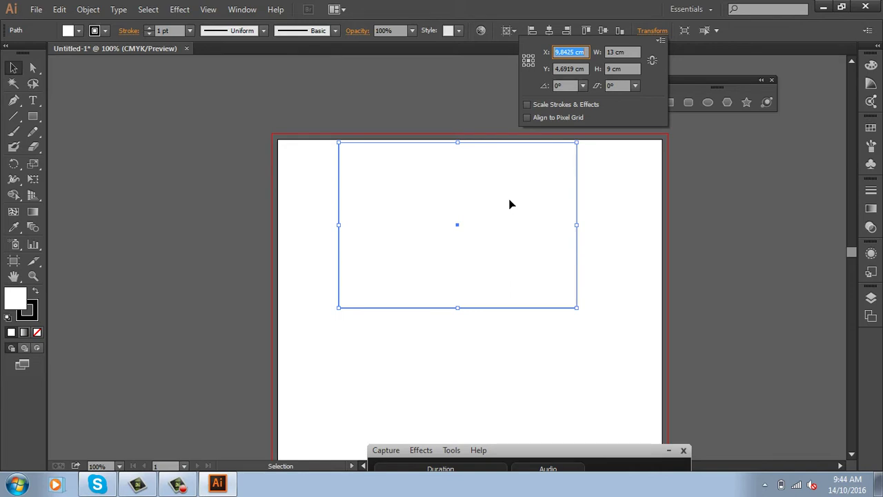
- Move the 13 × 9 cm rectangle slightly down the page
{"action": "left_click", "coordinate": [574, 250]}
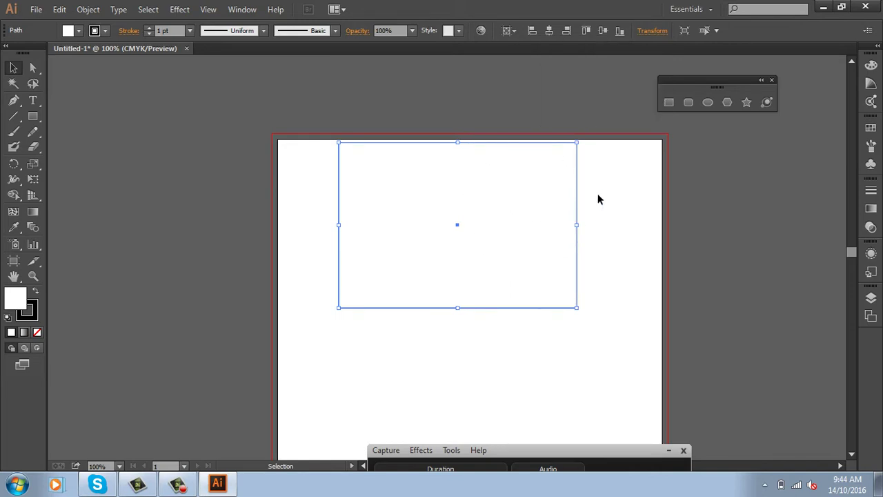
{"action": "left_click", "coordinate": [602, 187]}
{"action": "left_click", "coordinate": [542, 181]}
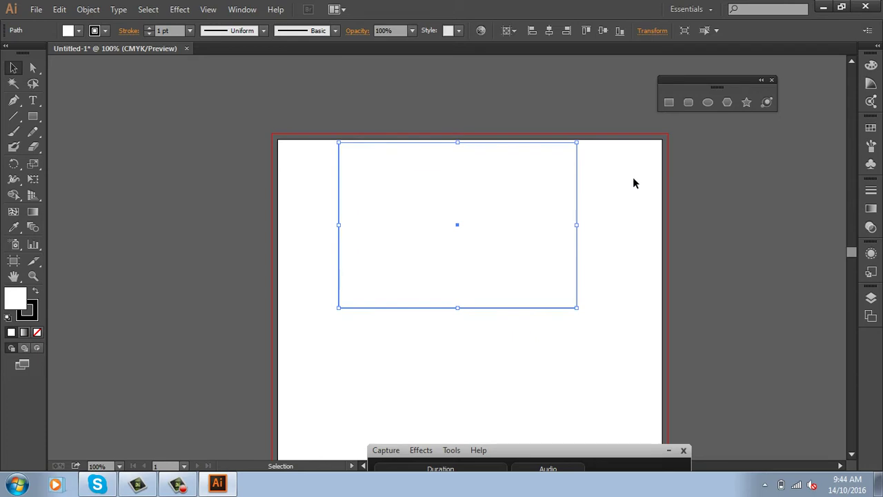
{"action": "left_click", "coordinate": [652, 31]}
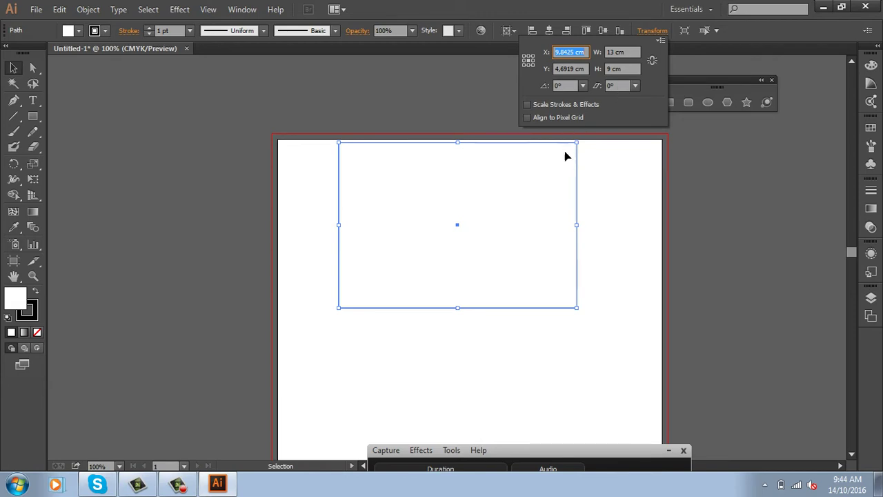
{"action": "left_click", "coordinate": [575, 166]}
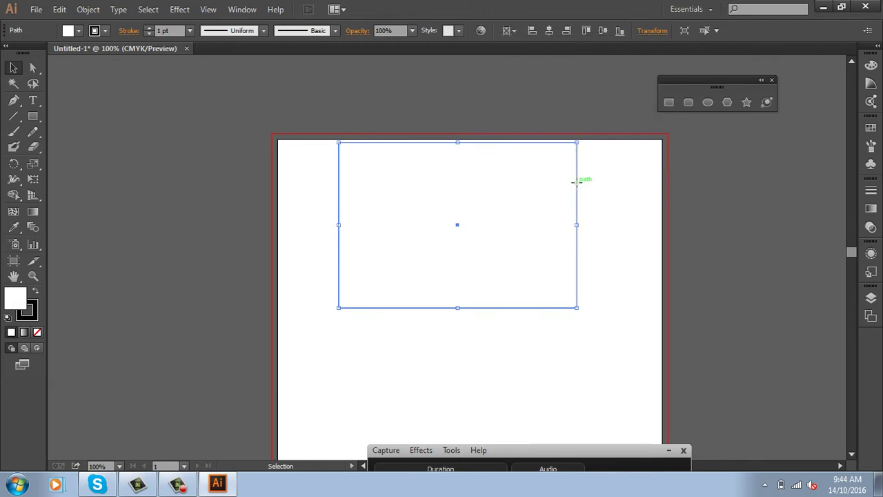
{"action": "left_click_drag", "start_coordinate": [579, 183], "coordinate": [579, 205]}
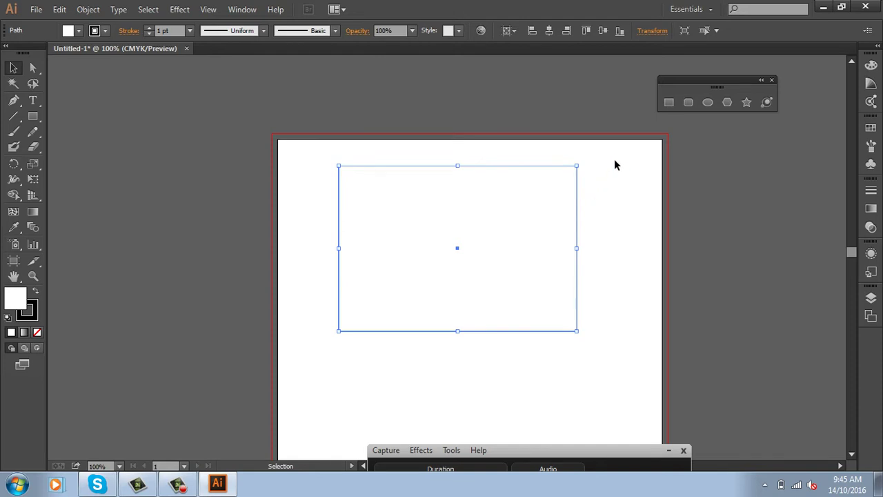
- Widen the rectangle by +5 cm to 18 cm, then narrow it by −5 back to 13 cm
{"action": "left_click", "coordinate": [660, 39]}
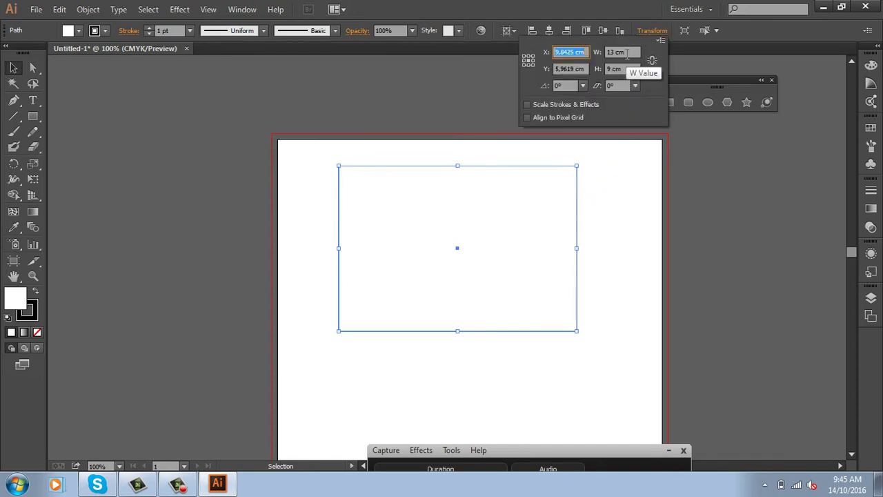
{"action": "left_click", "coordinate": [628, 53]}
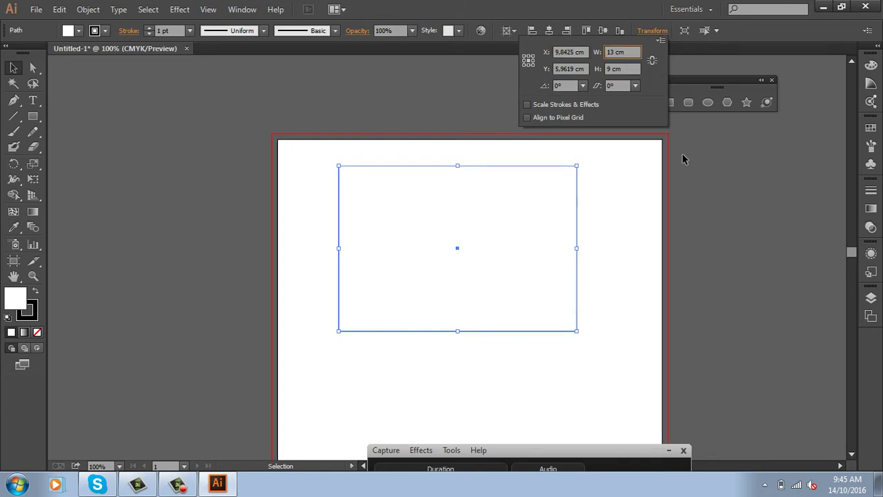
{"action": "type", "text": "+"}
{"action": "type", "text": "5"}
{"action": "key", "text": "Return"}
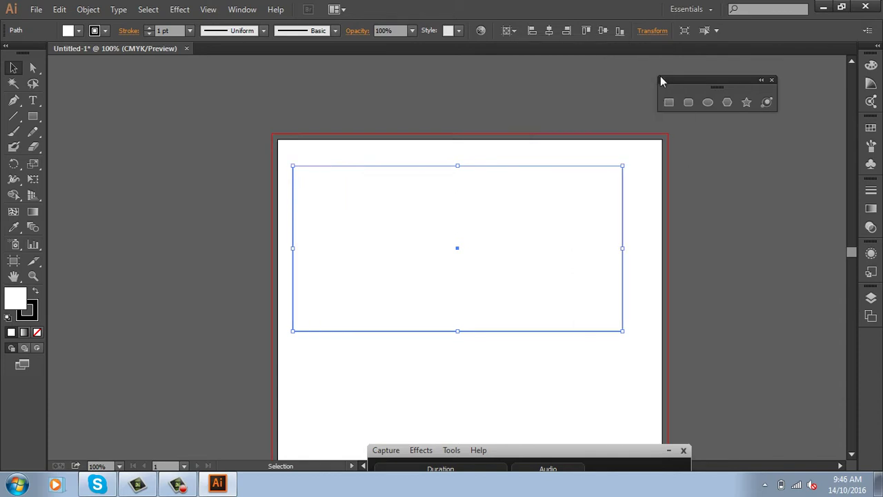
{"action": "left_click", "coordinate": [656, 31]}
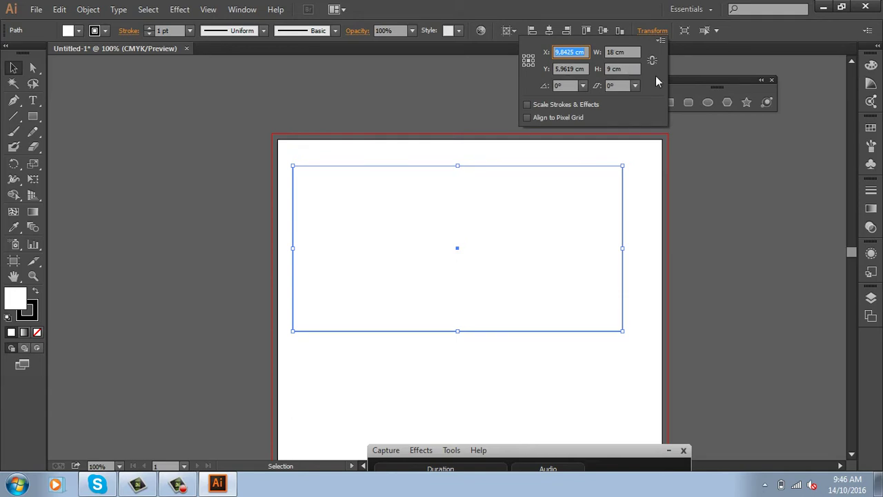
{"action": "left_click", "coordinate": [635, 53]}
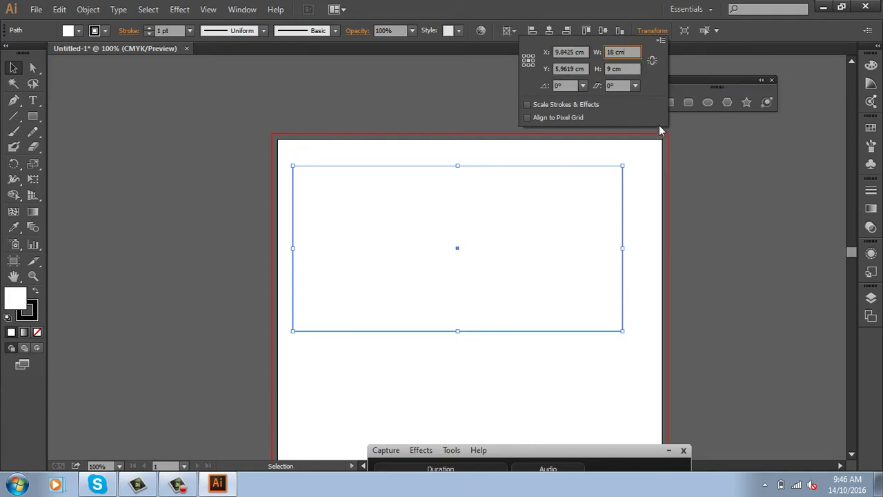
{"action": "type", "text": "-"}
{"action": "type", "text": "5"}
{"action": "key", "text": "Return"}
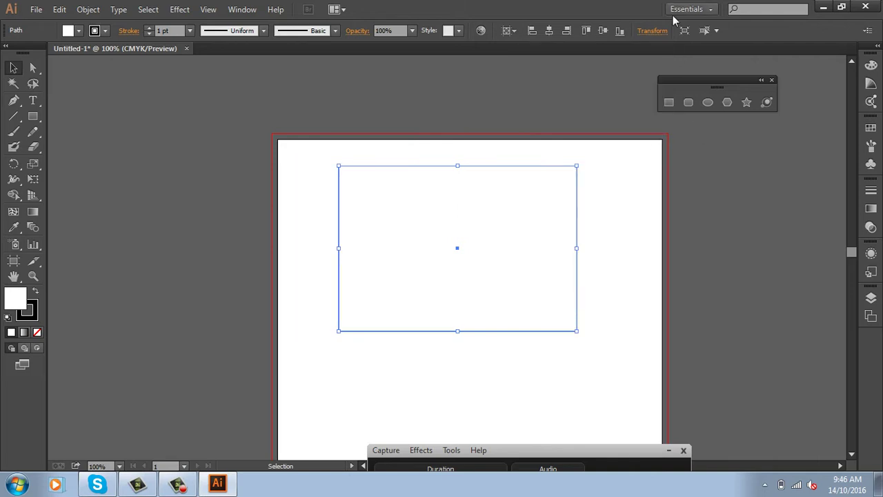
{"action": "left_click", "coordinate": [659, 31]}
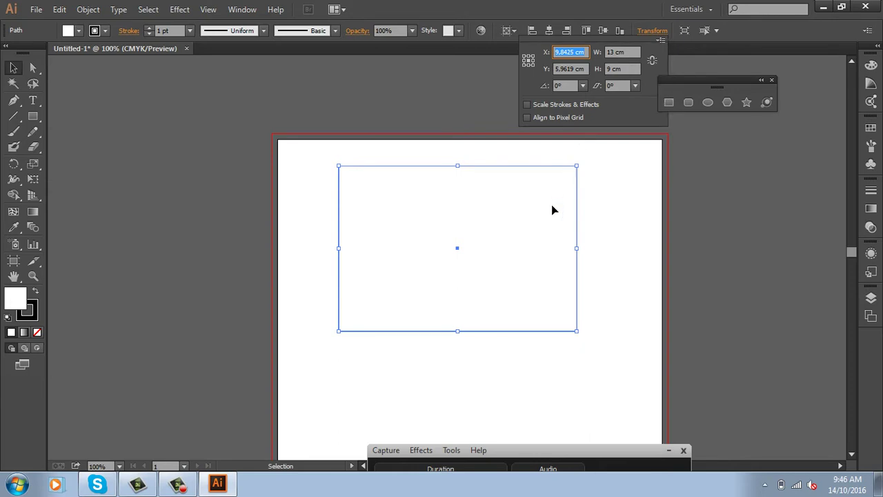
{"action": "key", "text": "Escape"}
- Delete the old rectangle, draw a tall one mid-page, and add anchors on its left and top edges
{"action": "key", "text": "Delete"}
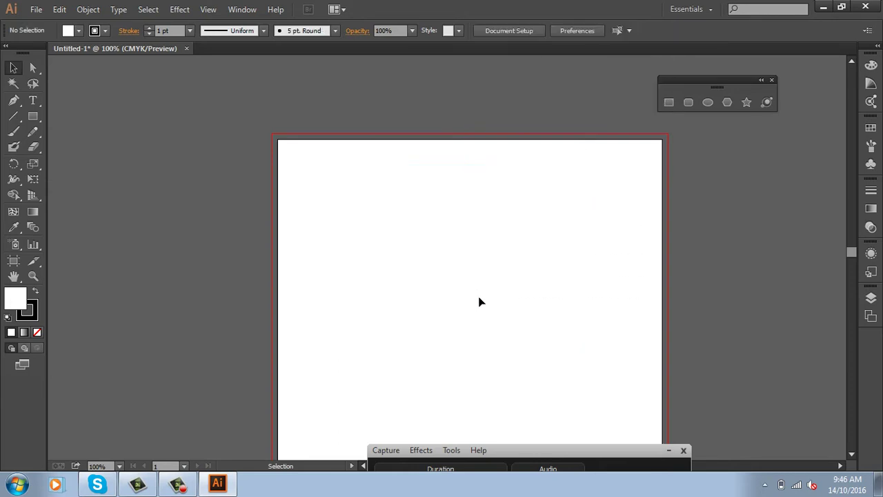
{"action": "key", "text": "m"}
{"action": "left_click_drag", "start_coordinate": [416, 186], "coordinate": [549, 407]}
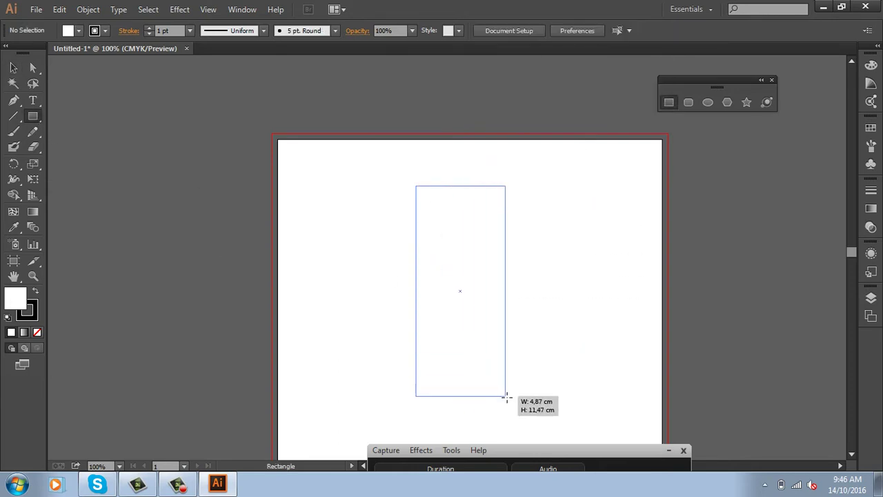
{"action": "left_click_drag", "start_coordinate": [618, 314], "coordinate": [607, 276]}
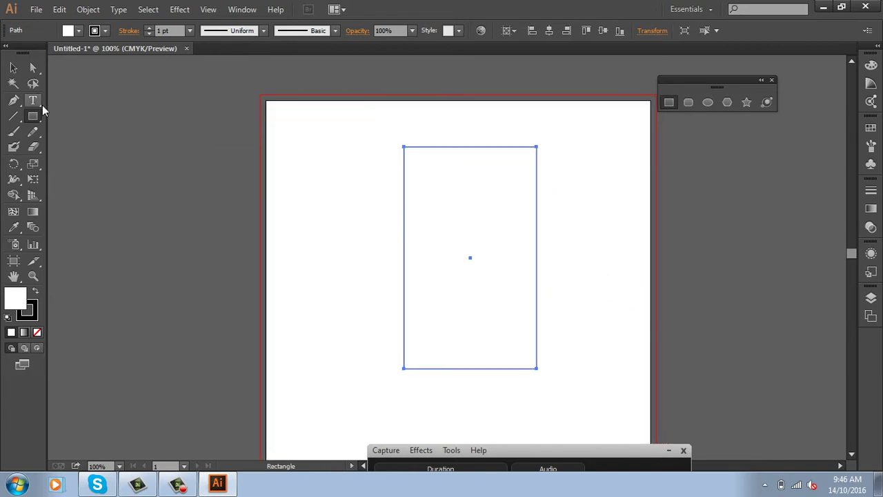
{"action": "left_click", "coordinate": [15, 68]}
{"action": "left_click", "coordinate": [14, 100]}
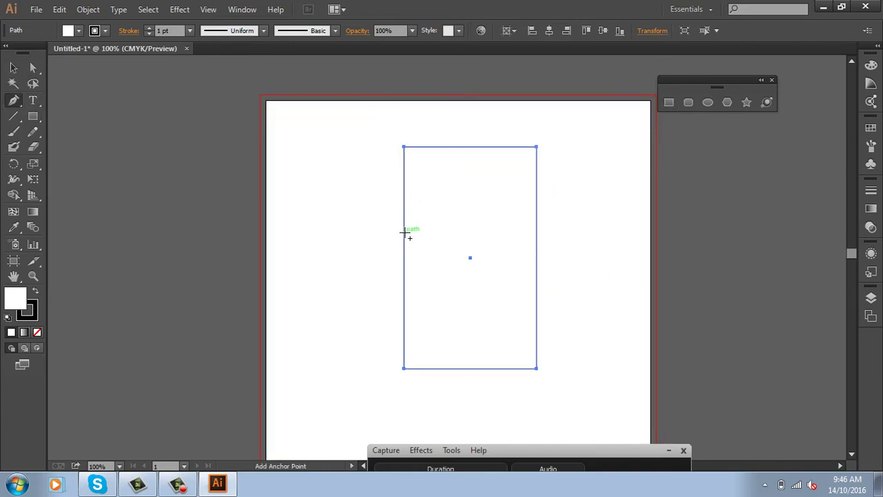
{"action": "left_click", "coordinate": [403, 232]}
{"action": "left_click", "coordinate": [449, 146]}
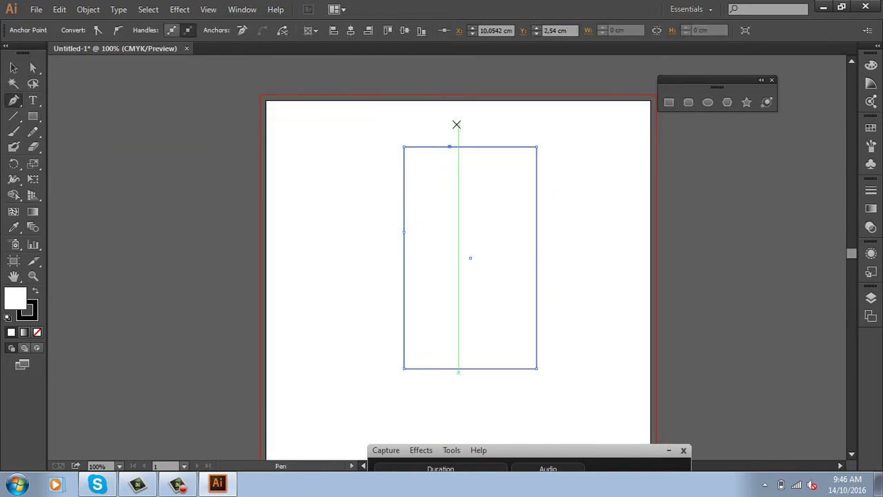
{"action": "key", "text": "v"}
{"action": "key", "text": "v"}
{"action": "left_click_drag", "start_coordinate": [391, 120], "coordinate": [439, 184]}
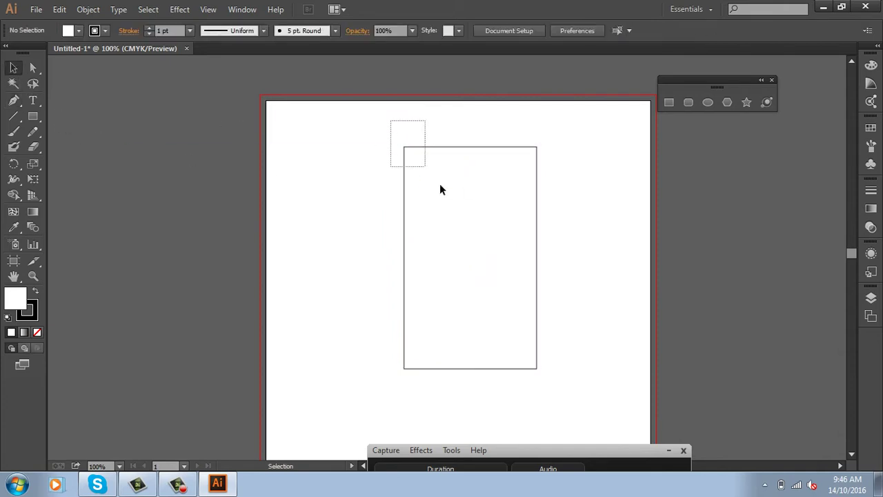
{"action": "key", "text": "ctrl+shift+a"}
- Pen-trace a closed garment outline: curved armholes, sloped shoulder, slanted side and straight base
{"action": "key", "text": "p"}
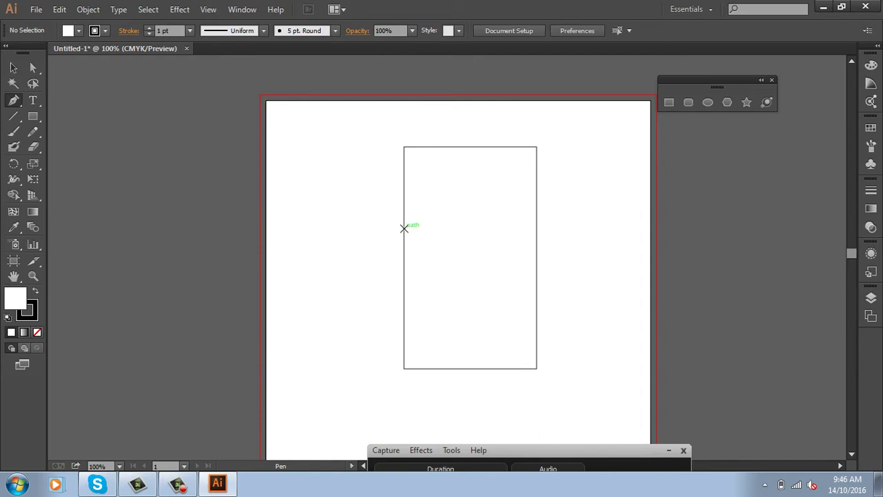
{"action": "left_click", "coordinate": [405, 231]}
{"action": "left_click_drag", "start_coordinate": [452, 146], "coordinate": [459, 87]}
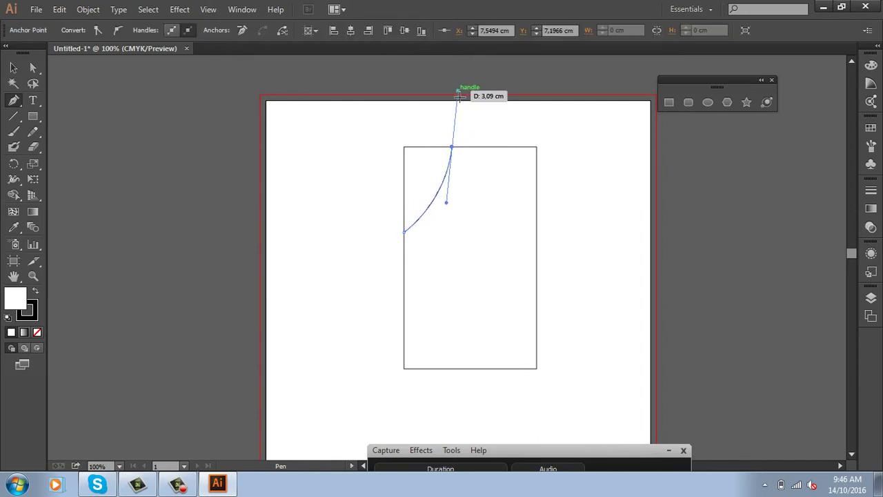
{"action": "left_click", "coordinate": [452, 146]}
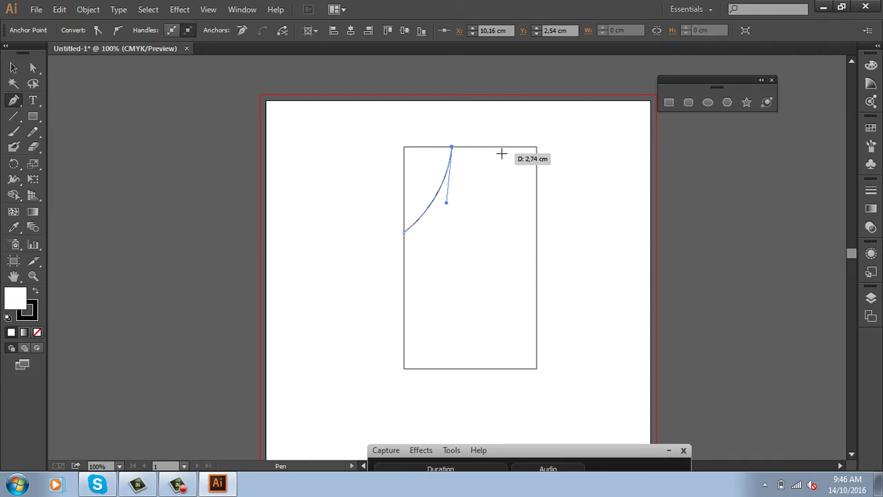
{"action": "left_click", "coordinate": [502, 153]}
{"action": "left_click_drag", "start_coordinate": [537, 236], "coordinate": [569, 251]}
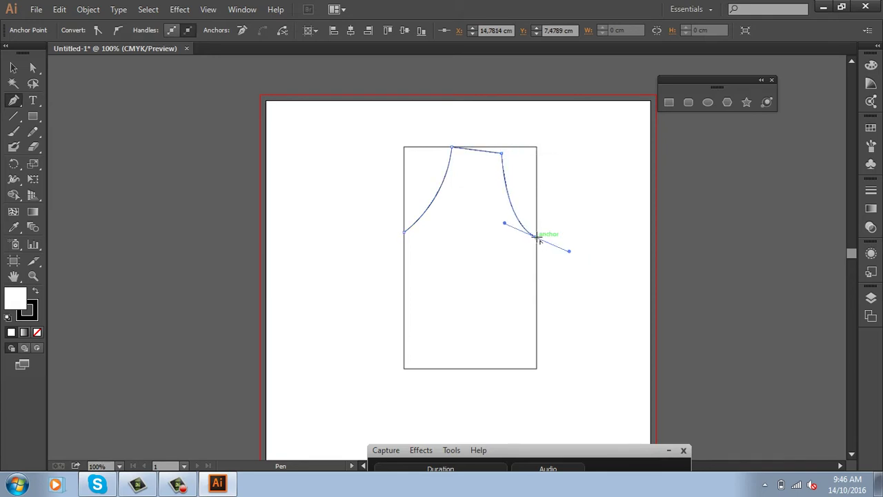
{"action": "left_click", "coordinate": [537, 237]}
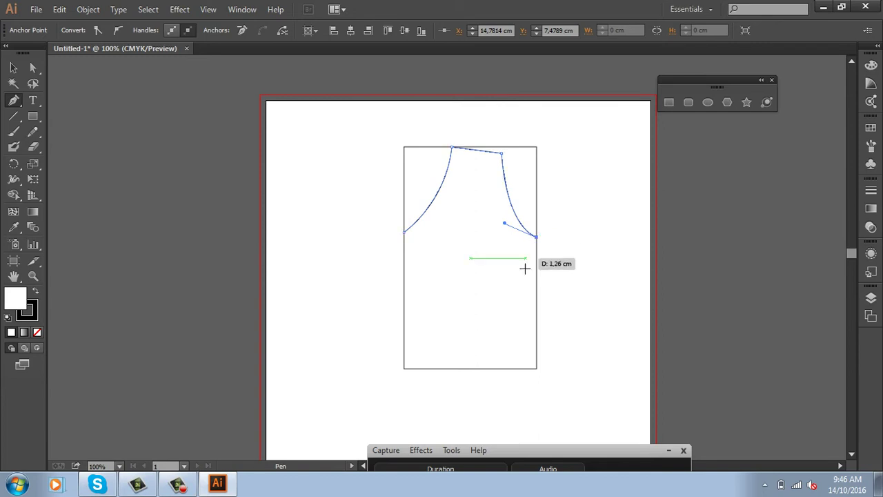
{"action": "left_click", "coordinate": [511, 368]}
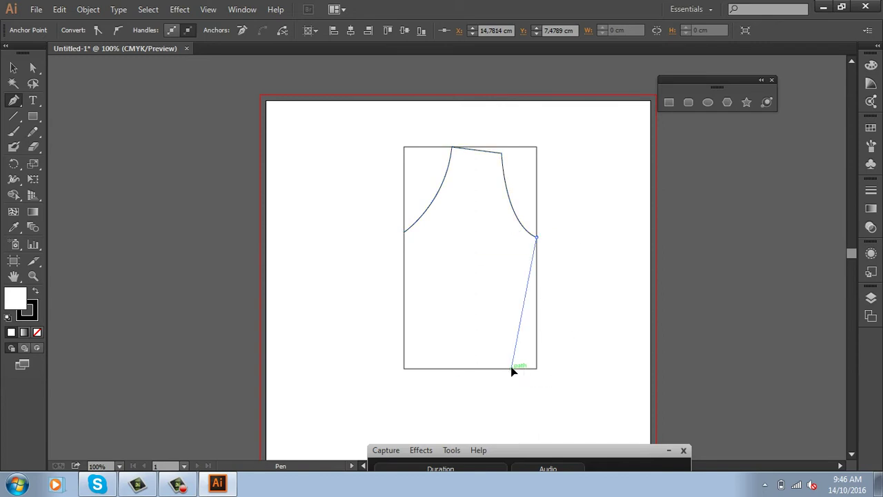
{"action": "left_click", "coordinate": [403, 369]}
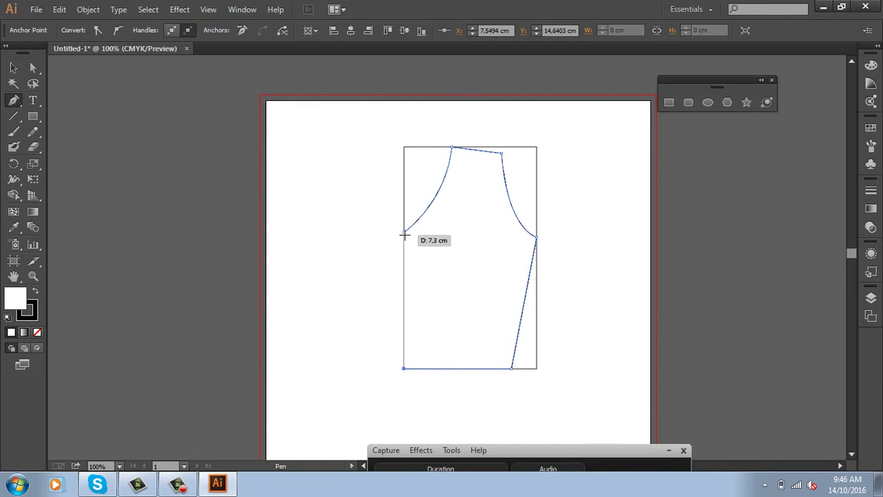
{"action": "left_click", "coordinate": [405, 231]}
- Move the garment outline left, out of the tall rectangle and off the artboard
{"action": "left_click", "coordinate": [13, 67]}
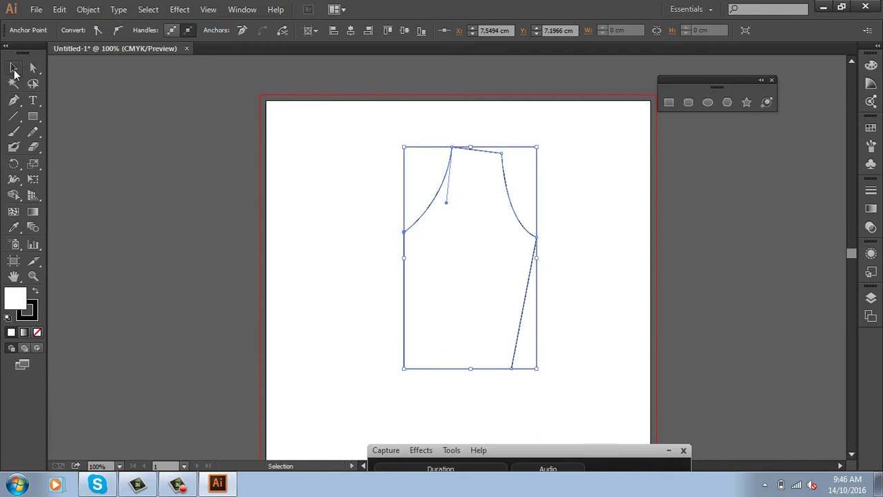
{"action": "left_click", "coordinate": [556, 186]}
{"action": "left_click_drag", "start_coordinate": [524, 225], "coordinate": [348, 227]}
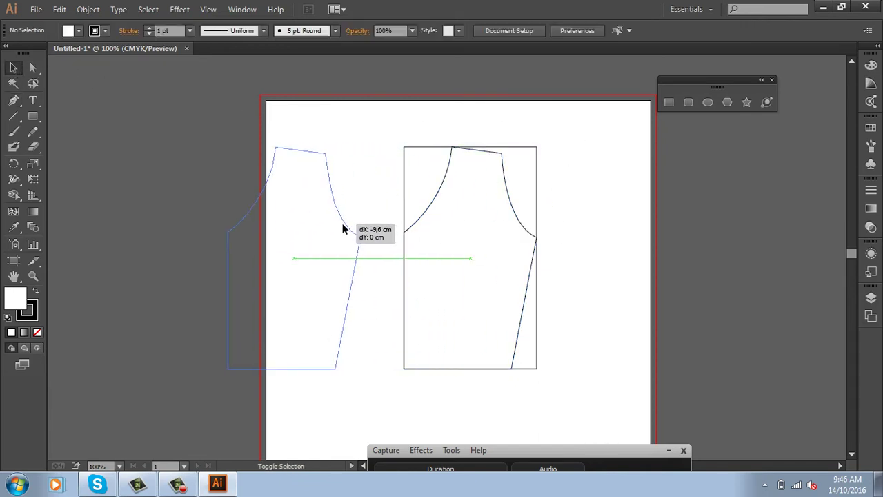
{"action": "left_click_drag", "start_coordinate": [449, 241], "coordinate": [534, 237]}
{"action": "left_click_drag", "start_coordinate": [429, 233], "coordinate": [459, 240]}
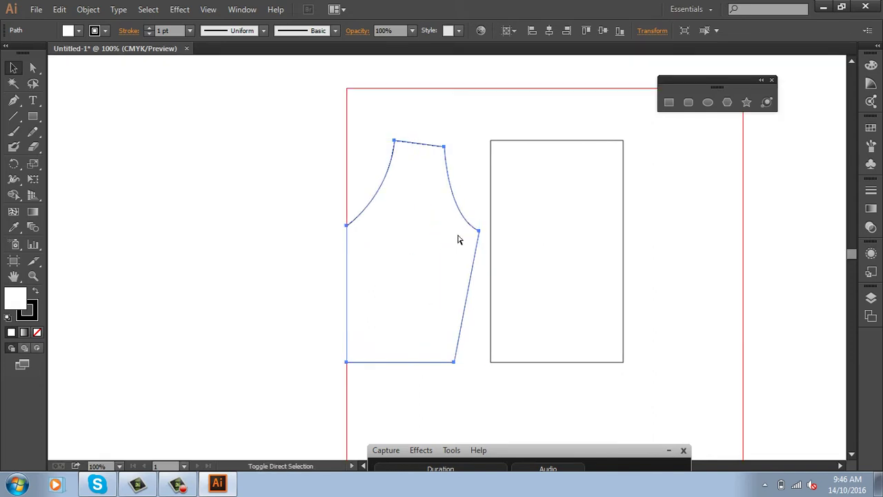
{"action": "left_click", "coordinate": [564, 211]}
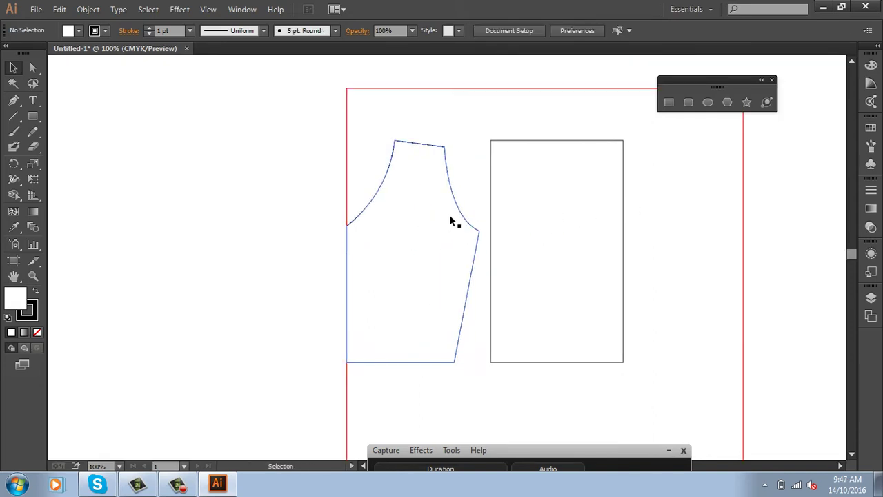
{"action": "mouse_move", "coordinate": [461, 216]}
{"action": "left_mouse_down"}
{"action": "mouse_move", "coordinate": [292, 217]}
{"action": "mouse_move", "coordinate": [392, 214]}
{"action": "left_mouse_up"}
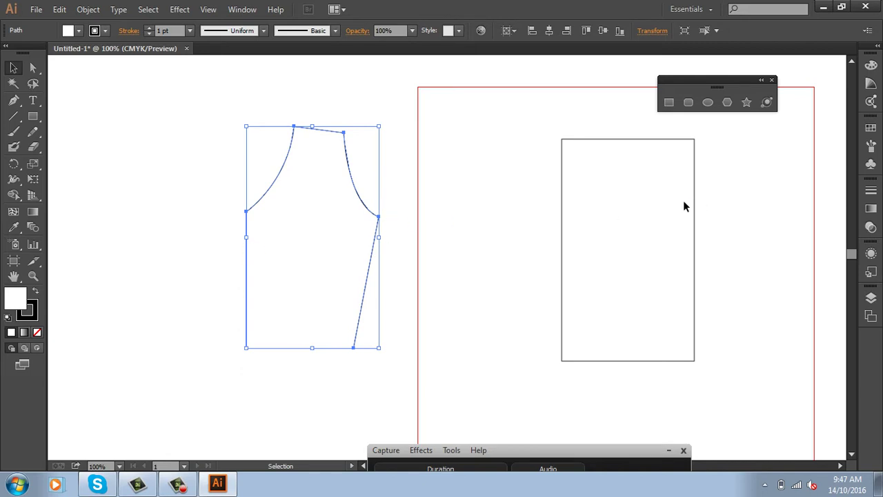
{"action": "left_click", "coordinate": [89, 10]}
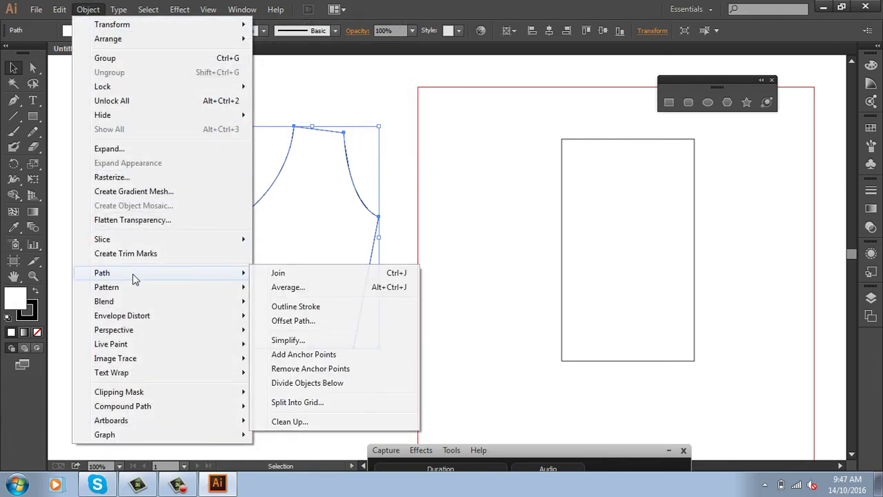
{"action": "mouse_move", "coordinate": [102, 272]}
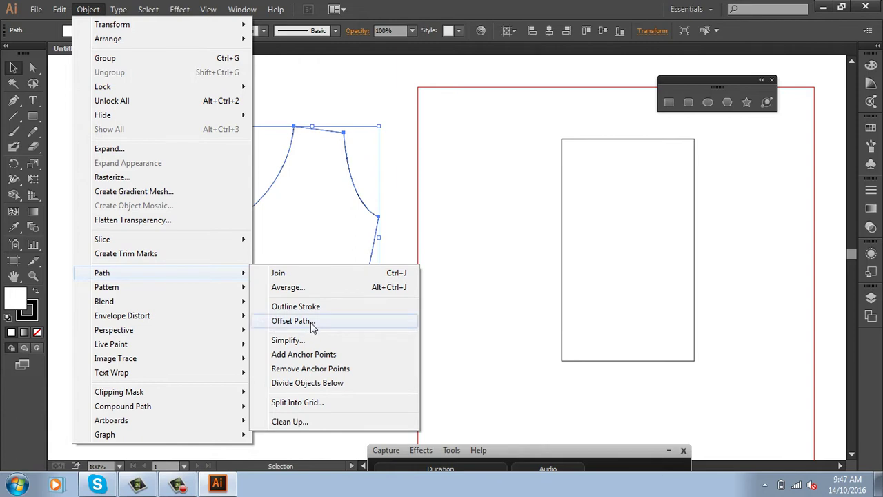
- Offset the garment outline outward by 0,3528 cm with mitered joins
{"action": "left_click", "coordinate": [312, 327]}
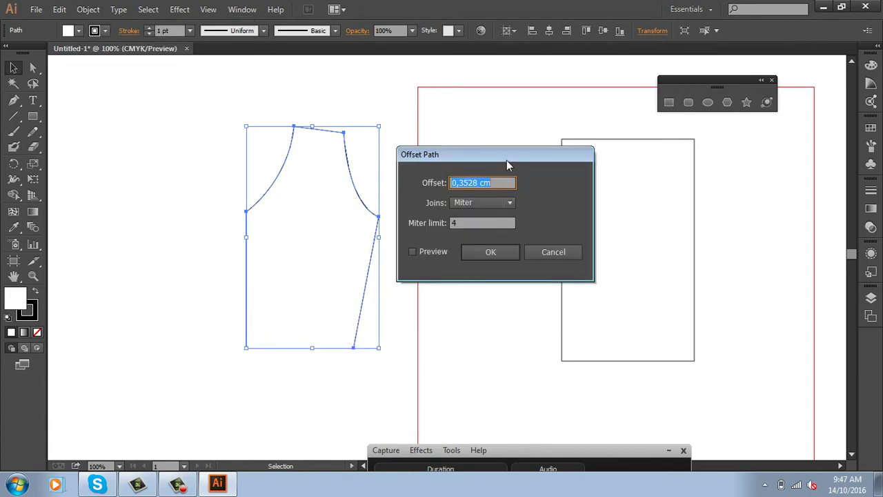
{"action": "left_click_drag", "start_coordinate": [507, 152], "coordinate": [596, 143]}
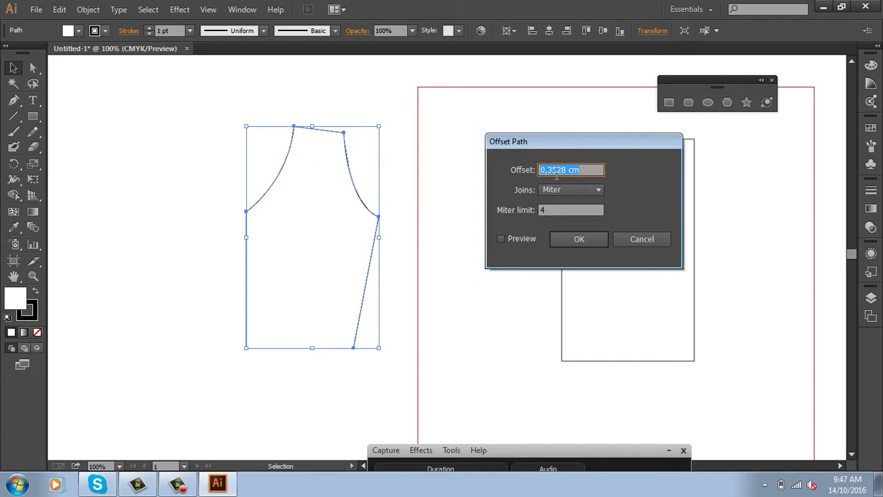
{"action": "left_click", "coordinate": [501, 238]}
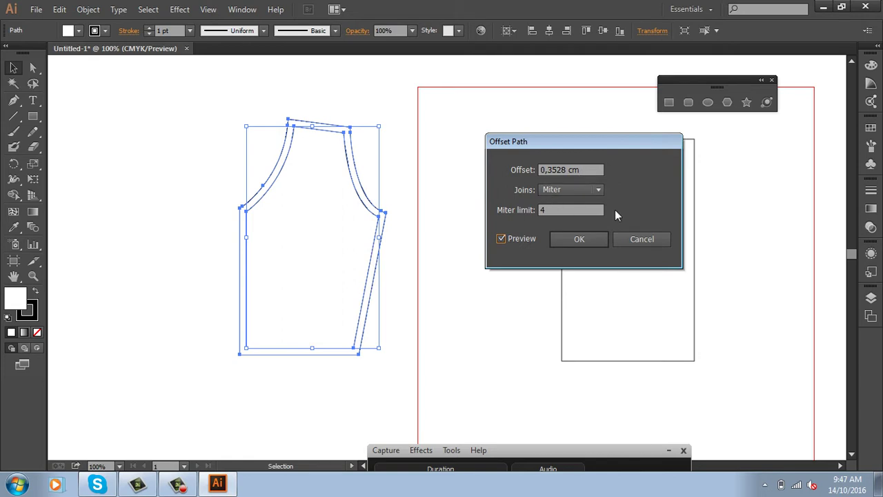
{"action": "left_click", "coordinate": [646, 238]}
{"action": "left_click", "coordinate": [88, 9]}
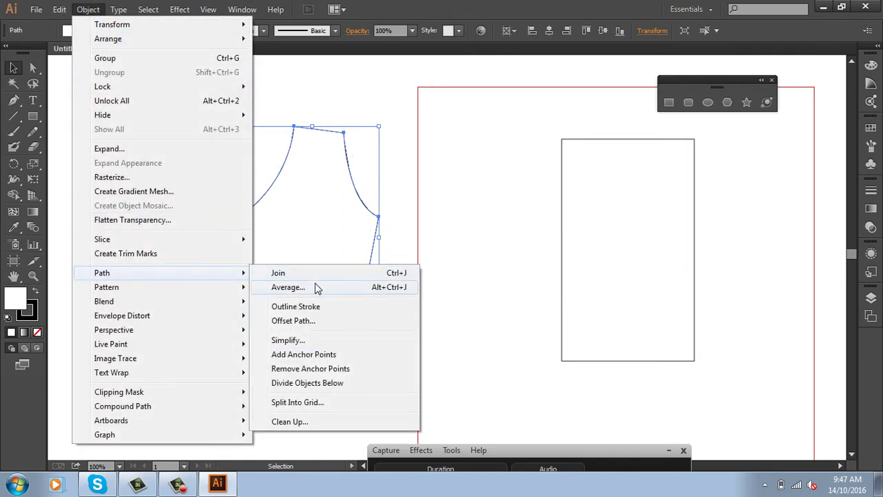
{"action": "left_click", "coordinate": [322, 328]}
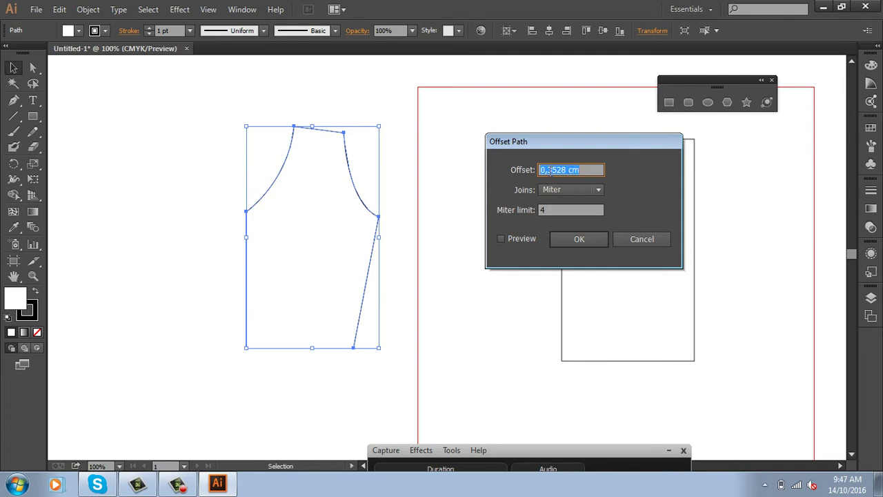
{"action": "left_click_drag", "start_coordinate": [548, 170], "coordinate": [570, 170]}
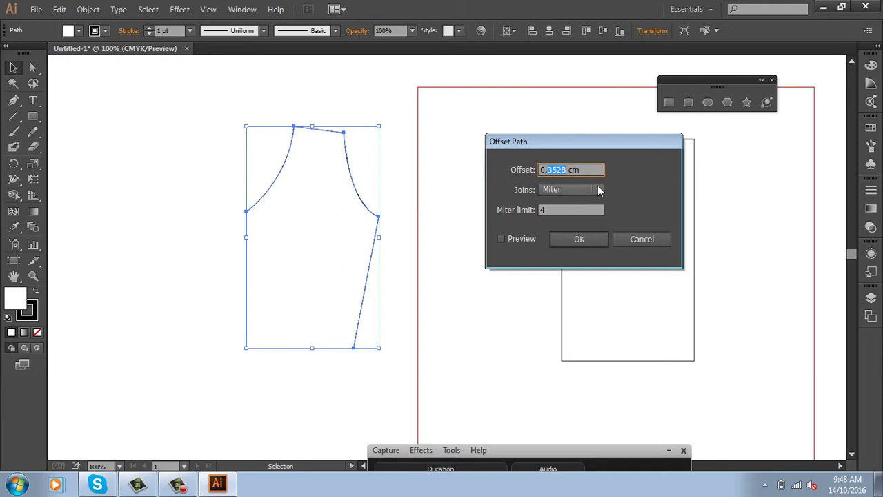
{"action": "left_click", "coordinate": [502, 238]}
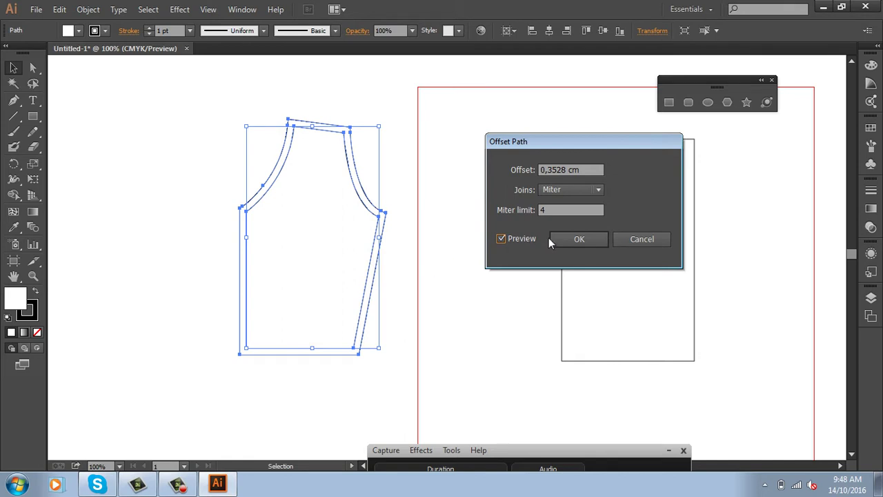
{"action": "left_click", "coordinate": [584, 237]}
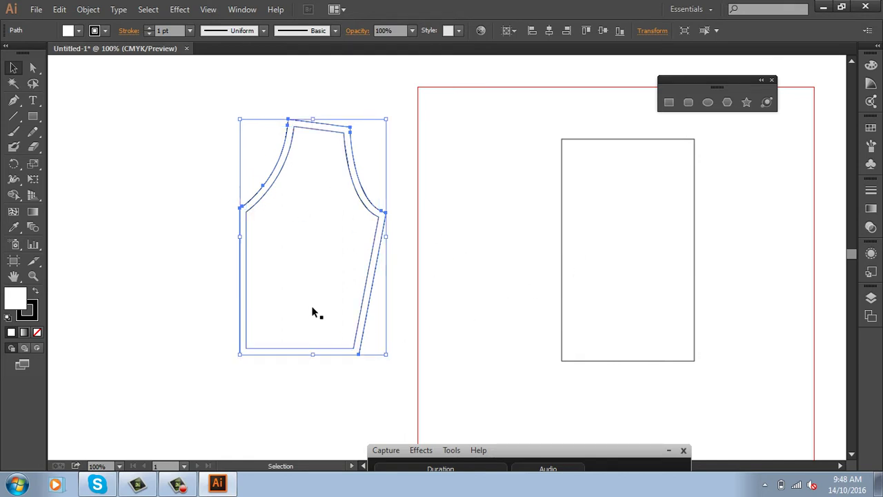
- Zoom into the pattern and draw a small notch rectangle at its bottom edge
{"action": "key", "text": "z"}
{"action": "left_click_drag", "start_coordinate": [179, 84], "coordinate": [486, 392]}
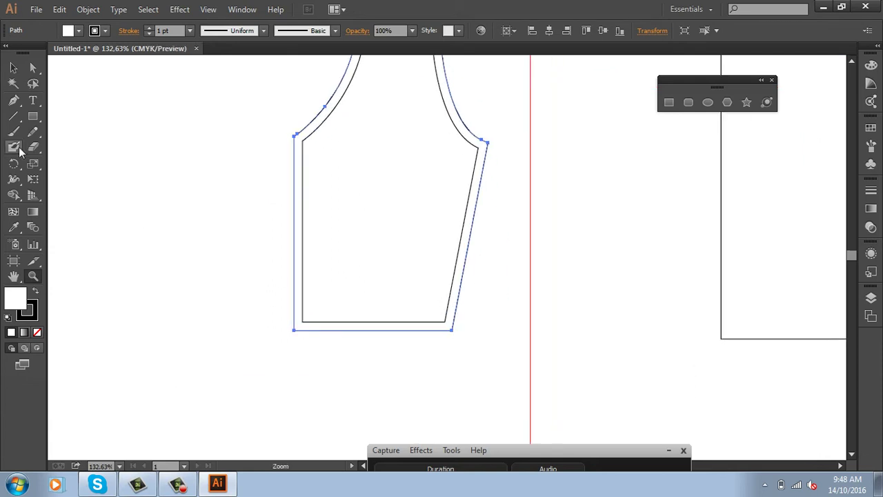
{"action": "left_click", "coordinate": [14, 67]}
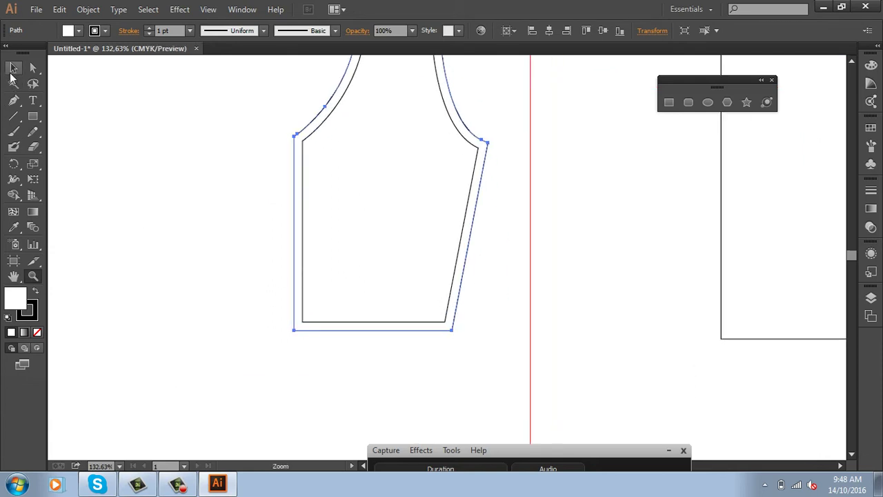
{"action": "left_click", "coordinate": [32, 116]}
{"action": "left_click_drag", "start_coordinate": [385, 321], "coordinate": [394, 338]}
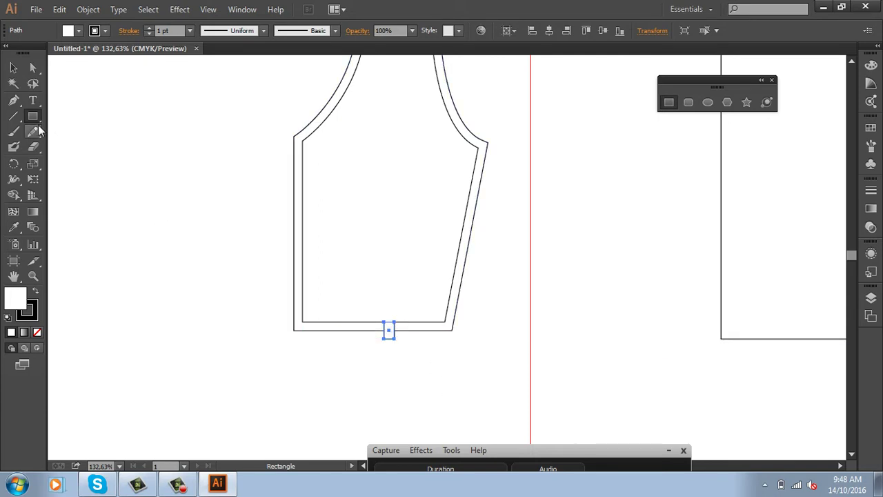
- Lower the outer outline's bottom corners down to the notch
{"action": "left_click", "coordinate": [33, 68]}
{"action": "left_click", "coordinate": [293, 331]}
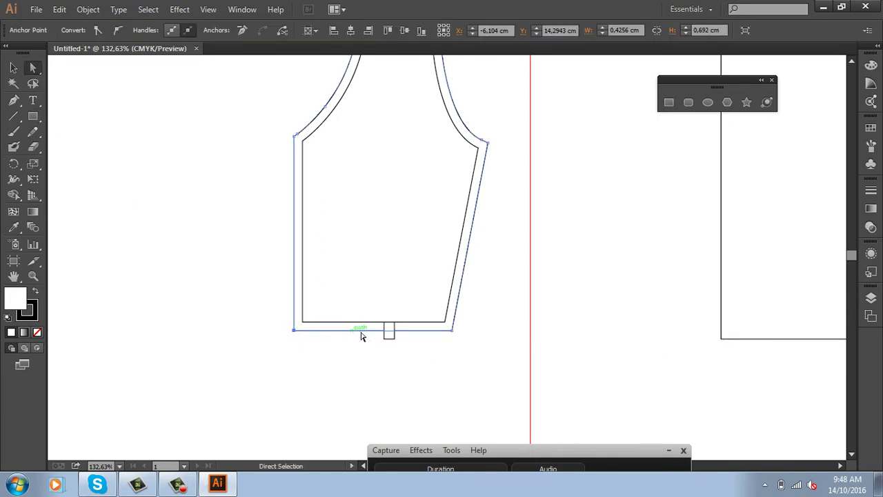
{"action": "left_click", "coordinate": [452, 330], "text": "shift"}
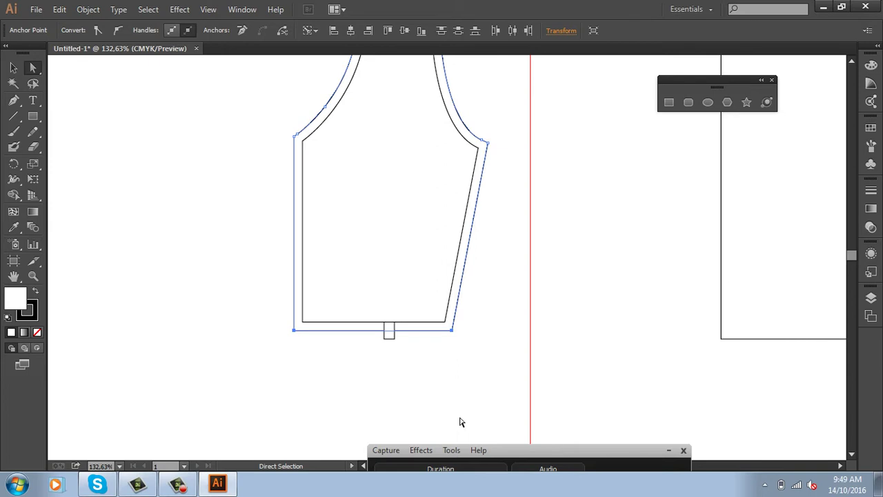
{"action": "left_click_drag", "start_coordinate": [452, 330], "coordinate": [452, 339]}
- Zoom back to 100% and delete the garment outlines and notch
{"action": "left_click_drag", "start_coordinate": [511, 262], "coordinate": [479, 369]}
{"action": "key", "text": "ctrl+1"}
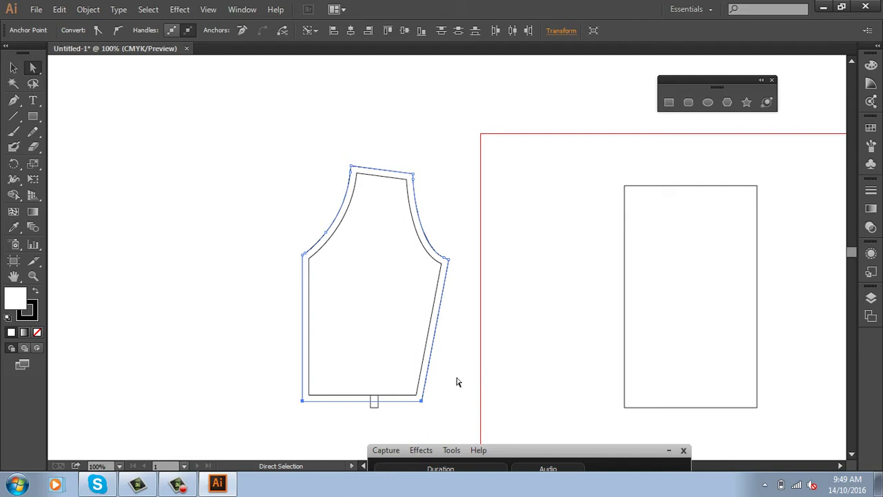
{"action": "left_click", "coordinate": [14, 69]}
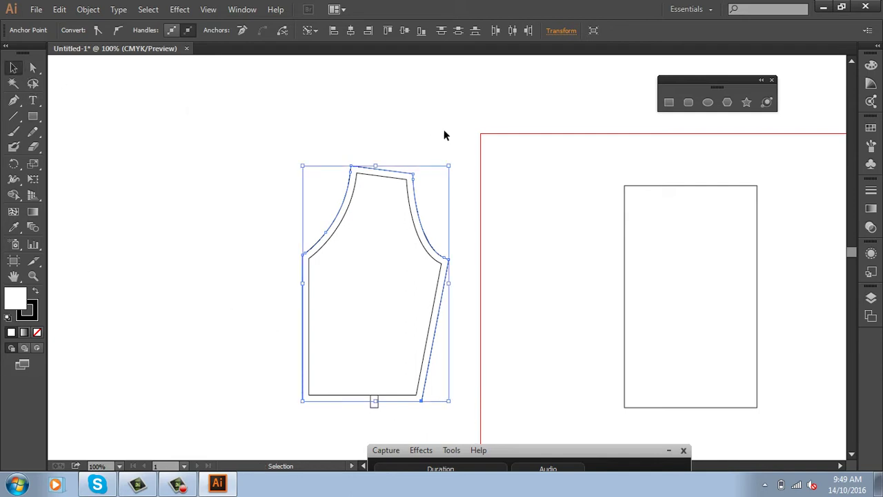
{"action": "left_click", "coordinate": [444, 131]}
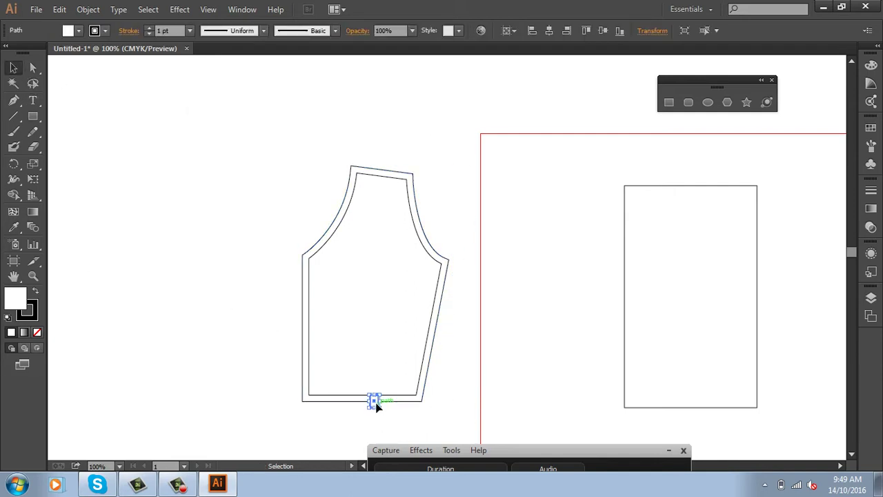
{"action": "left_click_drag", "start_coordinate": [292, 154], "coordinate": [507, 352]}
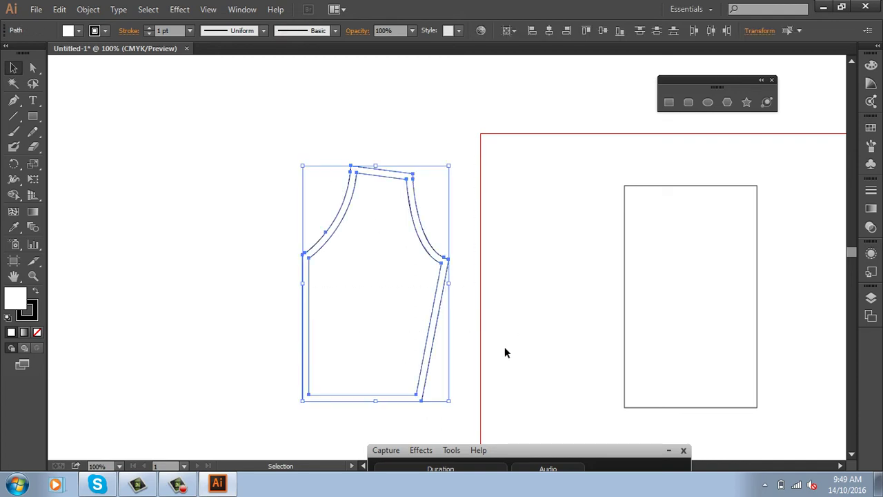
{"action": "key", "text": "Delete"}
- Delete the empty rectangle from the artboard
{"action": "left_click_drag", "start_coordinate": [613, 167], "coordinate": [680, 210]}
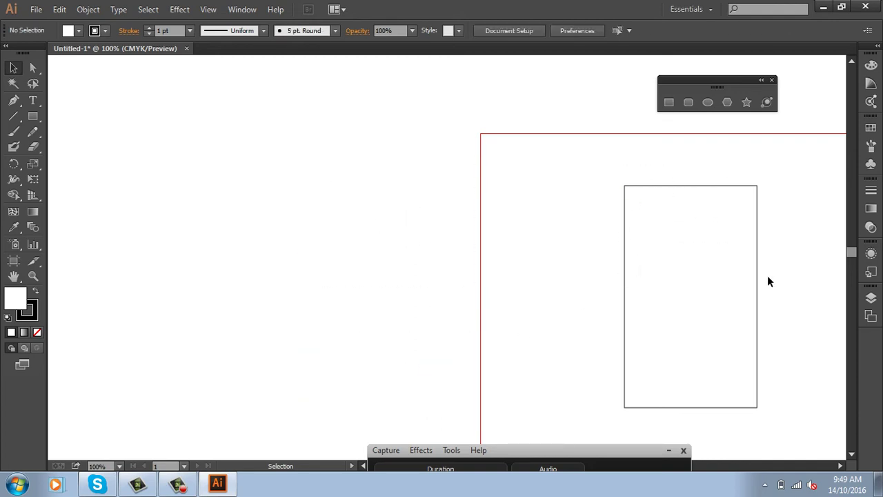
{"action": "left_click", "coordinate": [667, 209]}
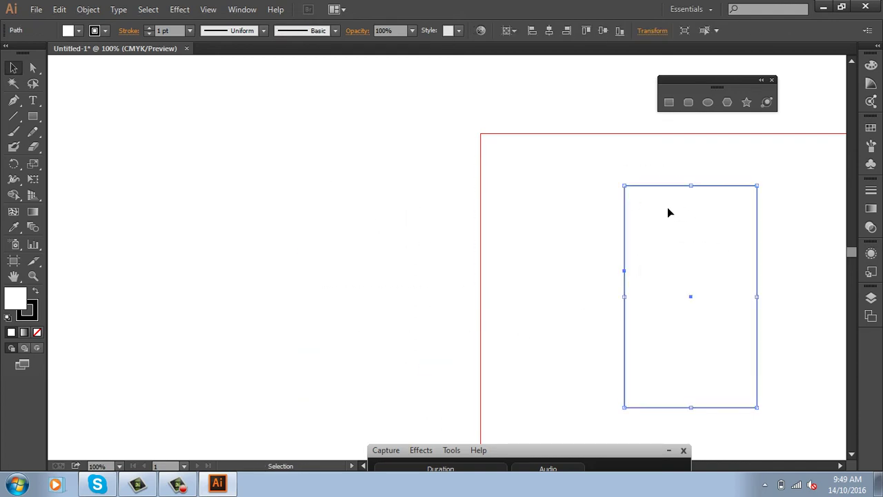
{"action": "key", "text": "Delete"}
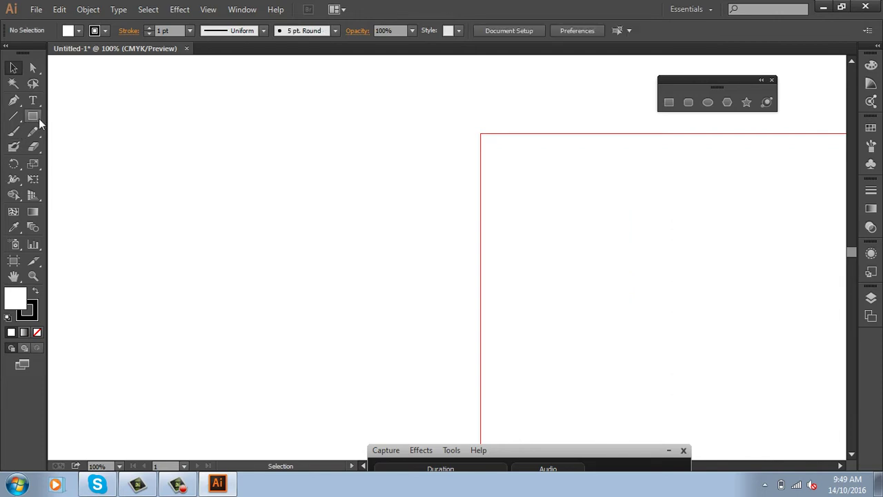
- Draw a wide rectangle left of the artboard and give it a gradient fill
{"action": "left_click", "coordinate": [32, 116]}
{"action": "left_click_drag", "start_coordinate": [154, 162], "coordinate": [441, 280]}
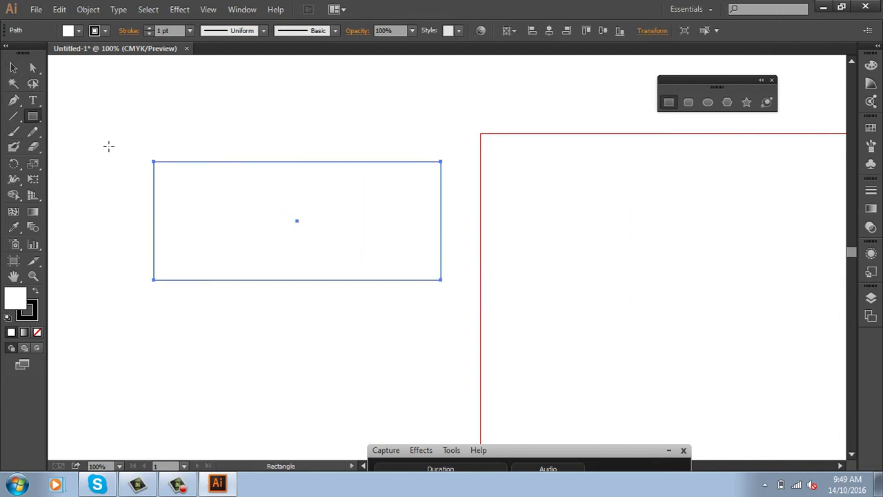
{"action": "left_click", "coordinate": [14, 67]}
{"action": "left_click", "coordinate": [871, 208]}
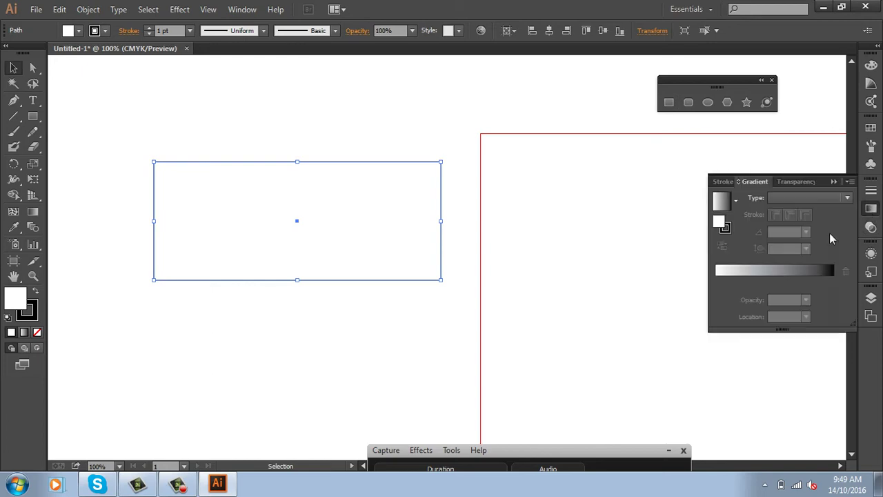
{"action": "left_click", "coordinate": [798, 276]}
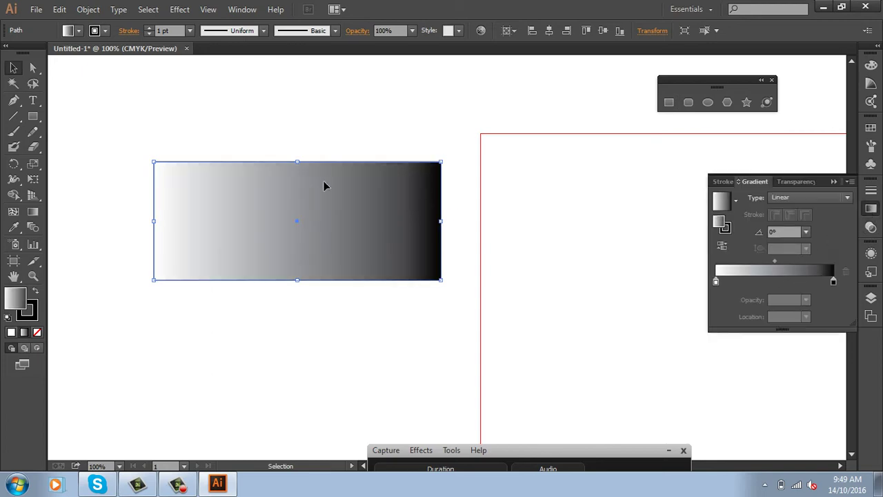
- Remove the gradient rectangle's stroke, setting it to None
{"action": "left_click", "coordinate": [418, 124]}
{"action": "left_click", "coordinate": [397, 216]}
{"action": "key", "text": "x"}
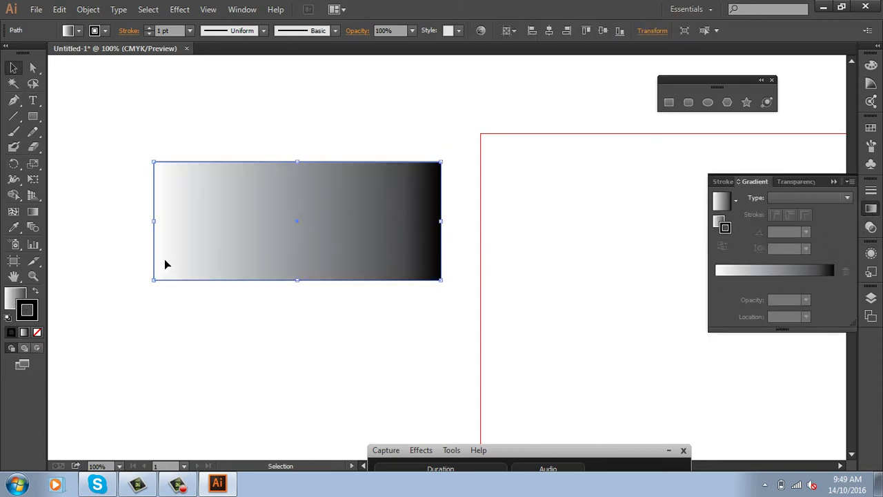
{"action": "key", "text": "/"}
{"action": "key", "text": "ctrl+shift+a"}
{"action": "left_click", "coordinate": [398, 203]}
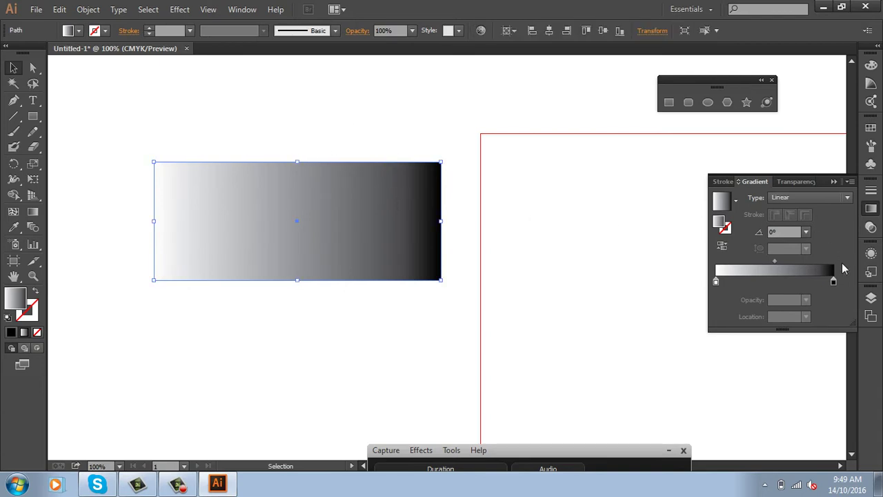
- Make the gradient radial, running from bright blue on the left to navy on the right
{"action": "left_click", "coordinate": [833, 282]}
{"action": "double_click", "coordinate": [834, 283]}
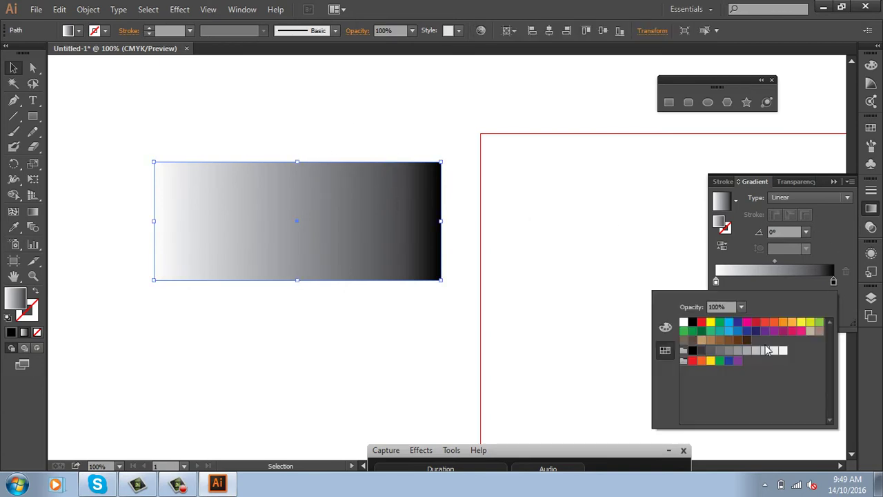
{"action": "left_click", "coordinate": [756, 331]}
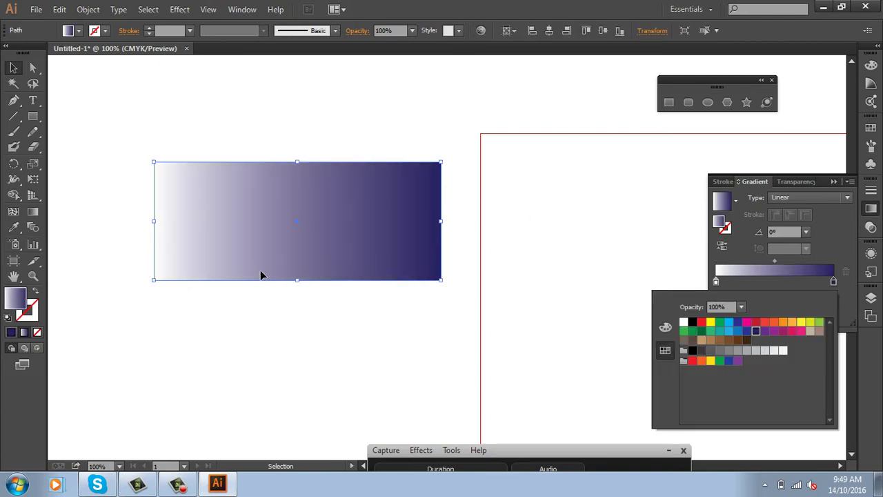
{"action": "double_click", "coordinate": [716, 283]}
{"action": "left_click", "coordinate": [740, 336]}
{"action": "left_click", "coordinate": [804, 196]}
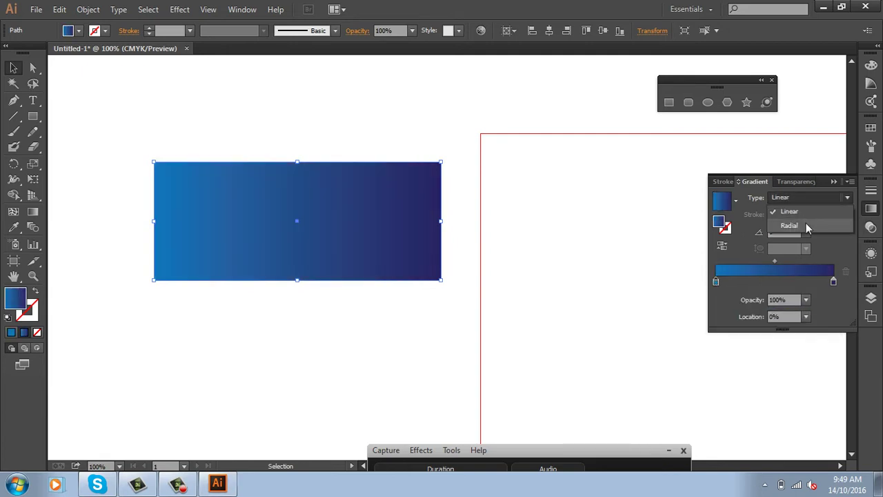
{"action": "left_click", "coordinate": [806, 226]}
- Aim the radial gradient toward the lower right and check the rectangle's 15,6633 × 6,4558 cm size
{"action": "key", "text": "g"}
{"action": "left_click_drag", "start_coordinate": [206, 182], "coordinate": [426, 296]}
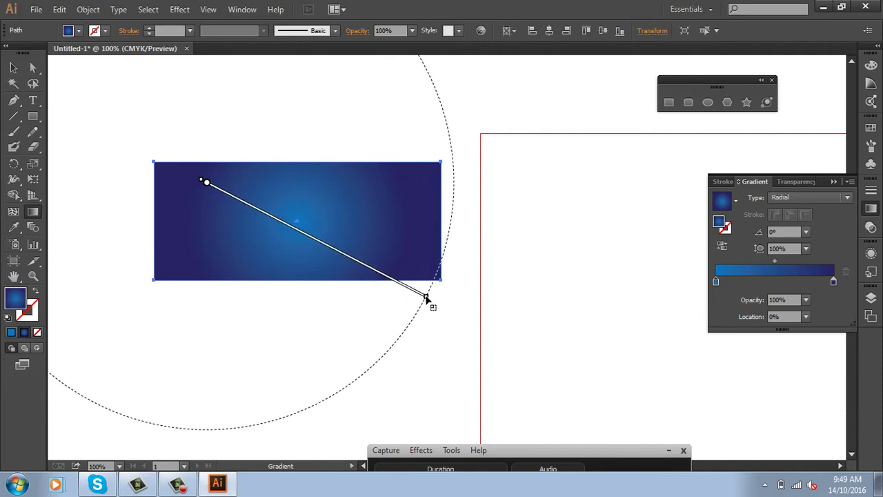
{"action": "left_click", "coordinate": [14, 67]}
{"action": "left_click", "coordinate": [482, 247]}
{"action": "left_click_drag", "start_coordinate": [485, 295], "coordinate": [537, 303]}
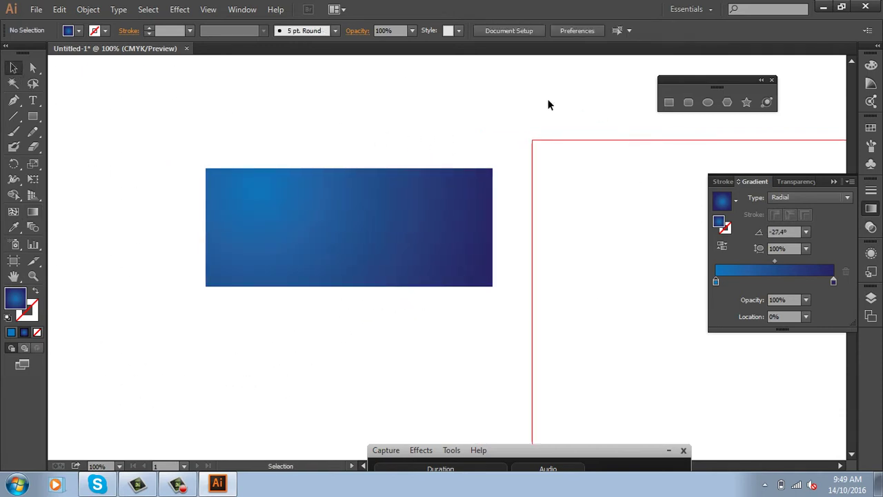
{"action": "left_click", "coordinate": [423, 206]}
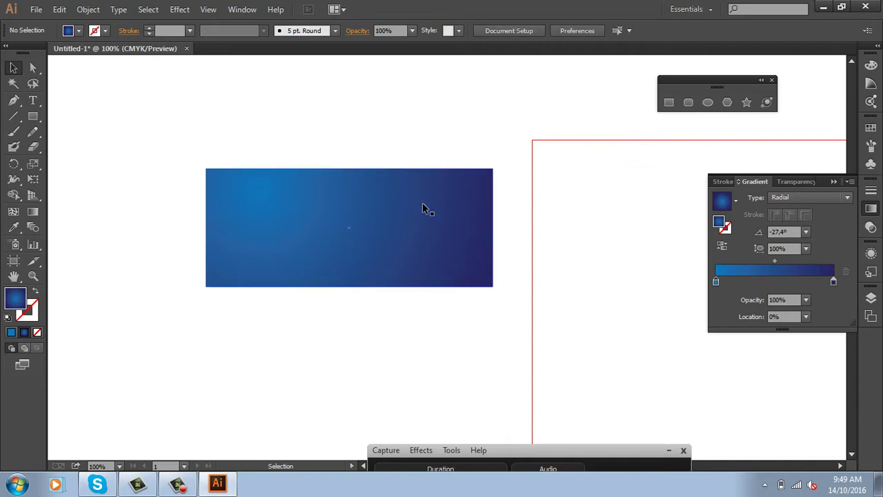
{"action": "left_click", "coordinate": [652, 32]}
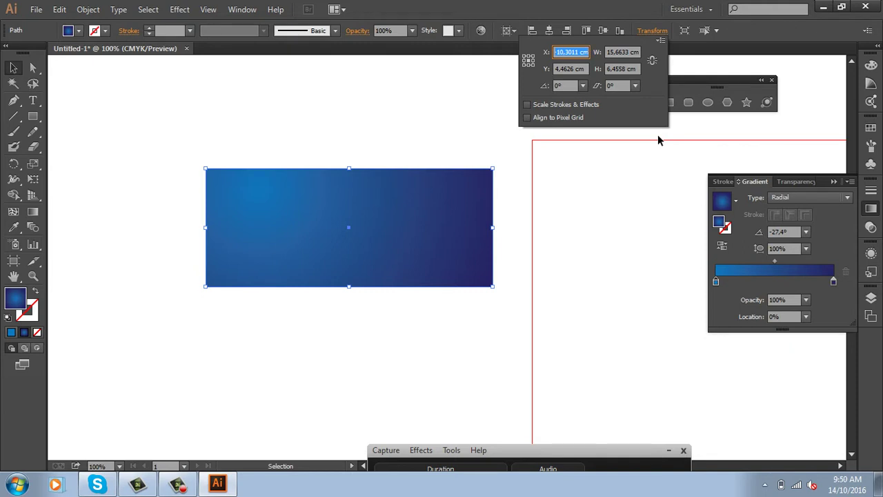
{"action": "left_click", "coordinate": [333, 121]}
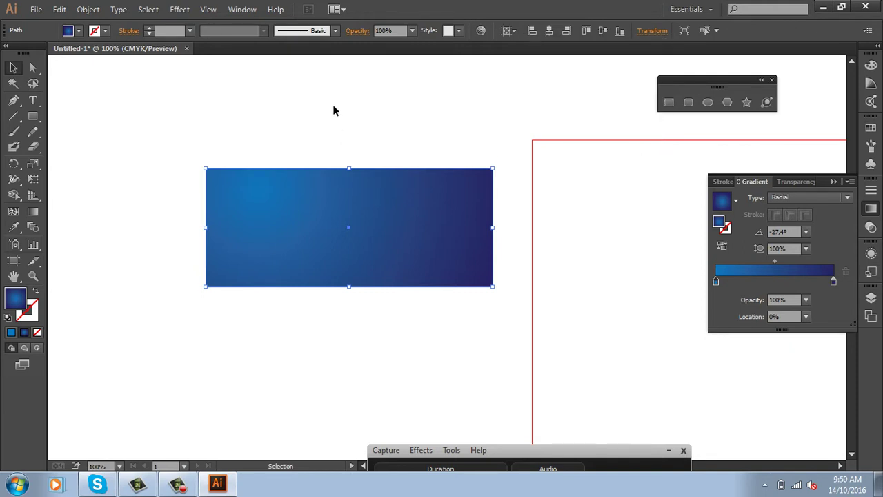
- Place the photo AdobeStock_63356231a.jpg from the E:\thuvienanh\Girl folder
{"action": "left_click", "coordinate": [36, 9]}
{"action": "left_click", "coordinate": [217, 222]}
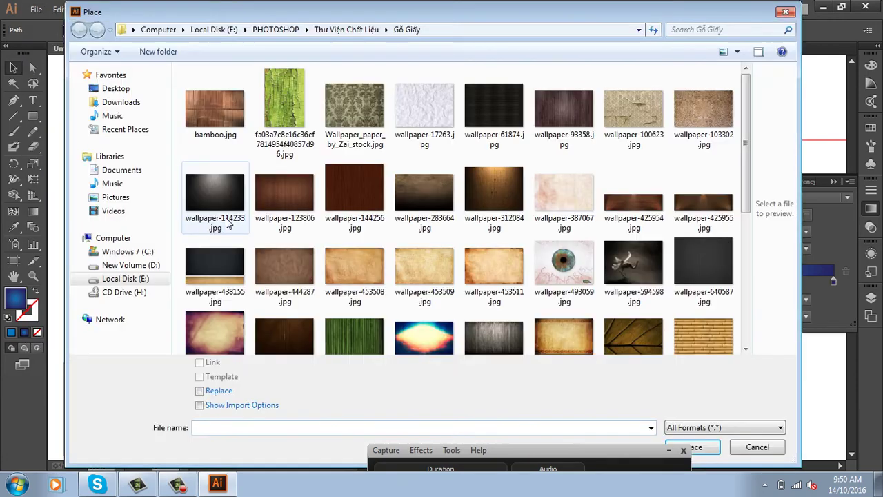
{"action": "left_click_drag", "start_coordinate": [746, 119], "coordinate": [746, 271]}
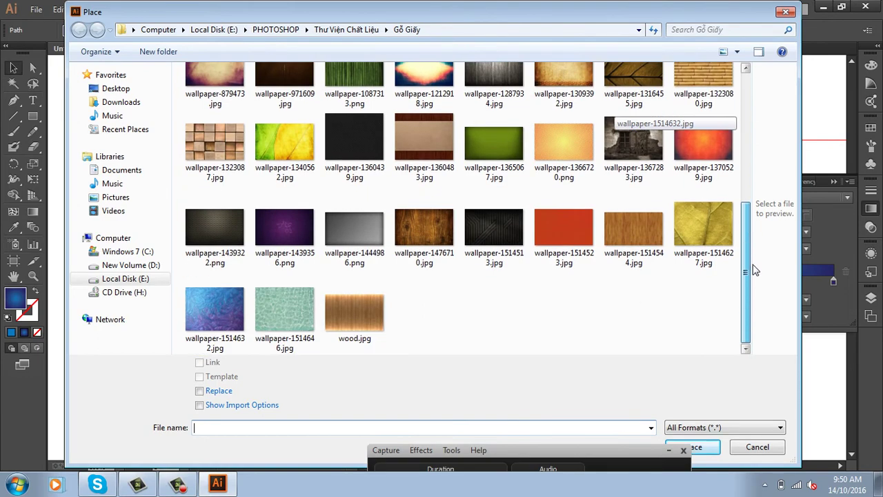
{"action": "scroll", "coordinate": [752, 267], "scroll_direction": "up", "scroll_amount": 5}
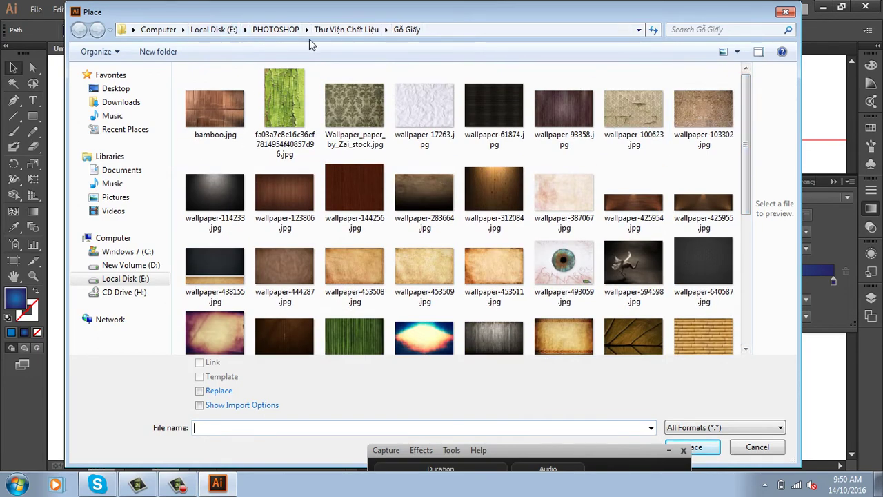
{"action": "left_click", "coordinate": [221, 30]}
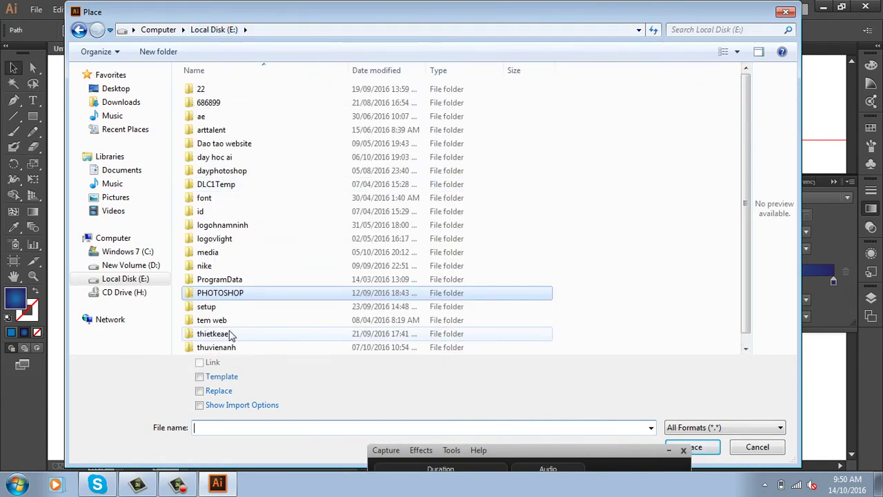
{"action": "double_click", "coordinate": [218, 347]}
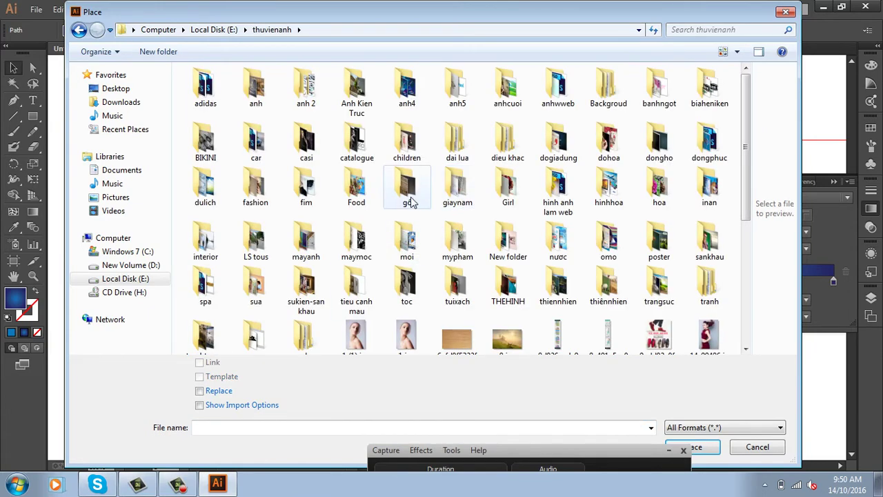
{"action": "double_click", "coordinate": [508, 189]}
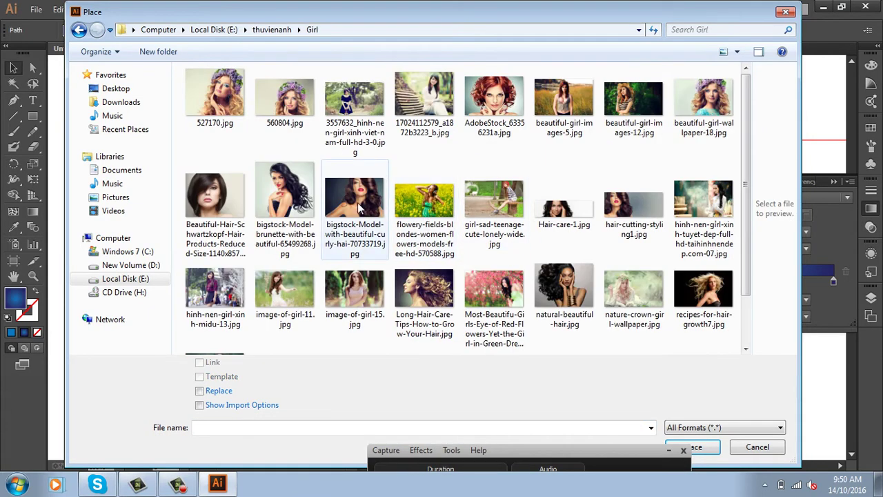
{"action": "left_click", "coordinate": [448, 104]}
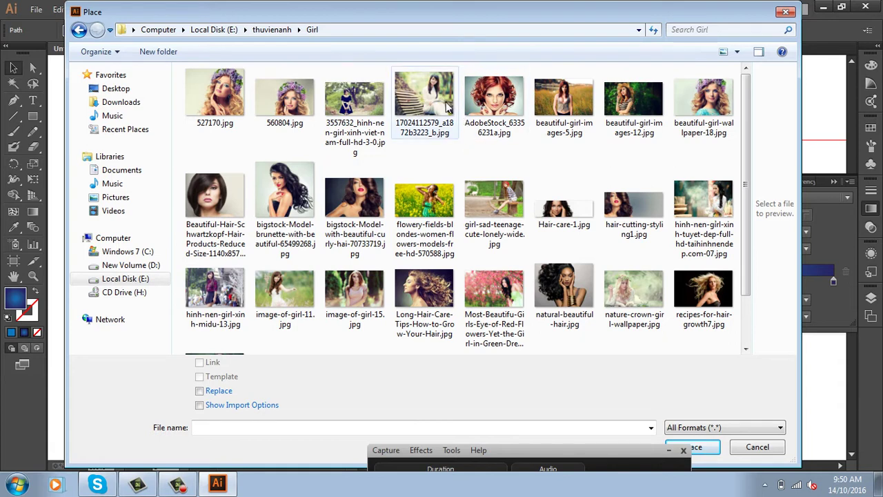
{"action": "left_click", "coordinate": [494, 100]}
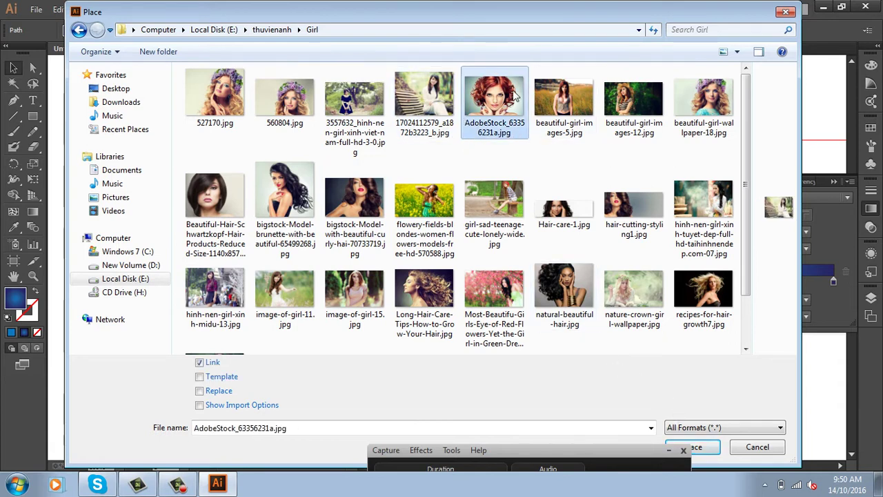
{"action": "left_click", "coordinate": [710, 448]}
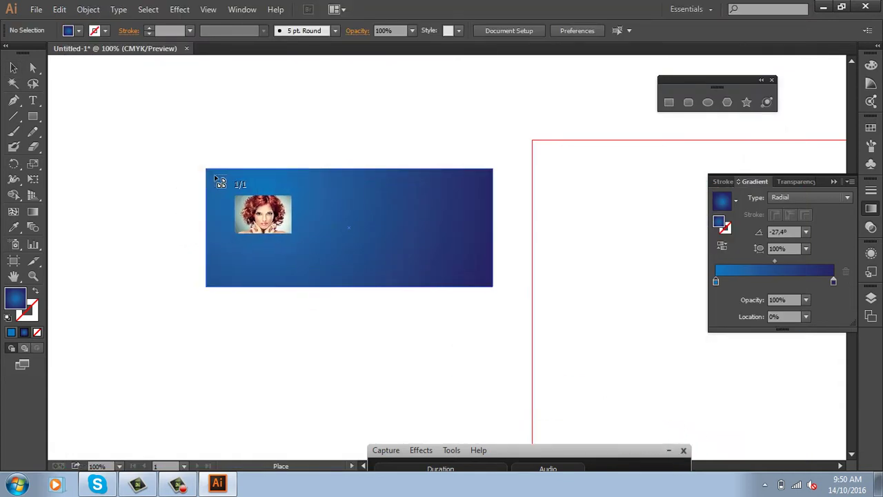
- Drop the photo over the rectangle's left part, then move it 4.74 cm right
{"action": "left_click_drag", "start_coordinate": [209, 170], "coordinate": [387, 316]}
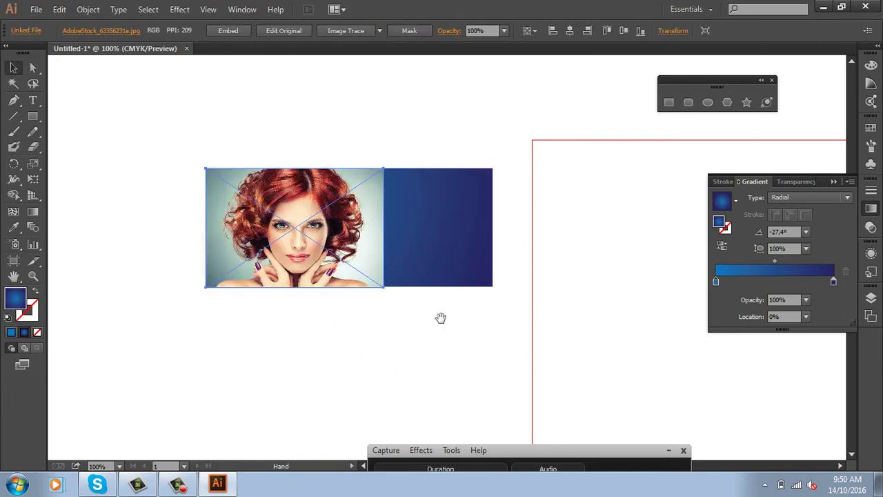
{"action": "left_click_drag", "start_coordinate": [440, 316], "coordinate": [422, 307]}
{"action": "key", "text": "z"}
{"action": "left_click_drag", "start_coordinate": [162, 138], "coordinate": [600, 323]}
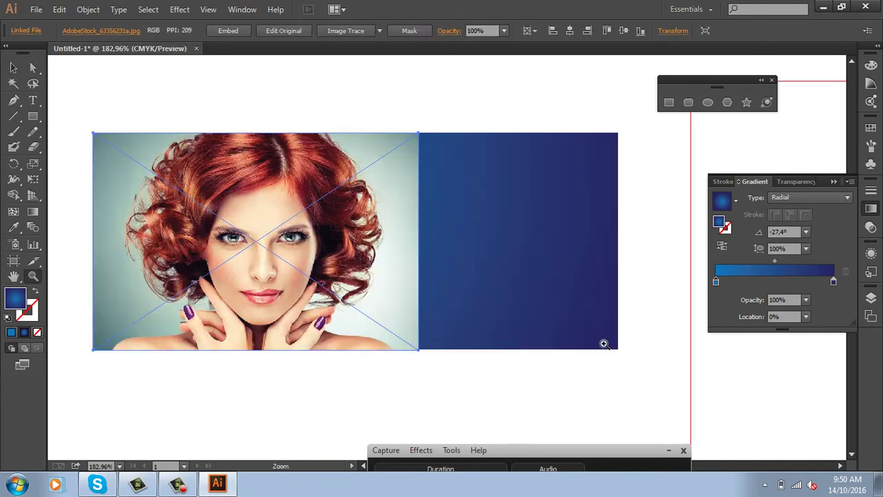
{"action": "left_click", "coordinate": [13, 67]}
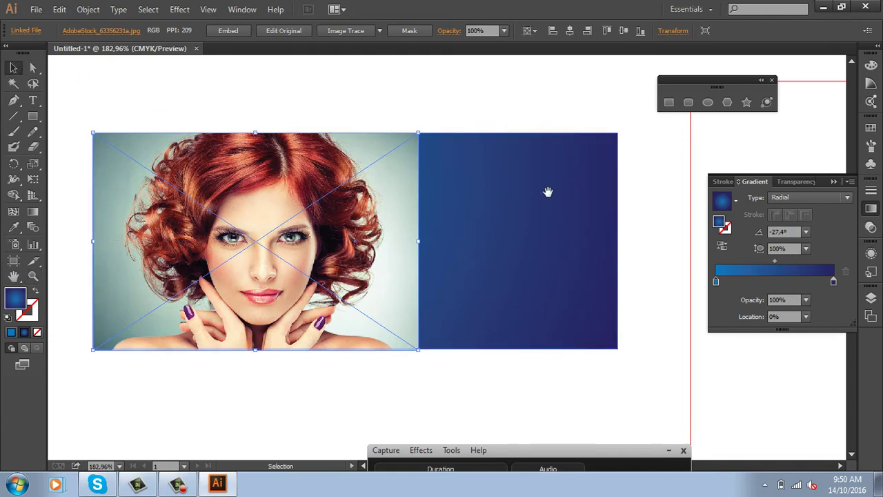
{"action": "left_click_drag", "start_coordinate": [546, 192], "coordinate": [577, 173]}
{"action": "left_click", "coordinate": [306, 86]}
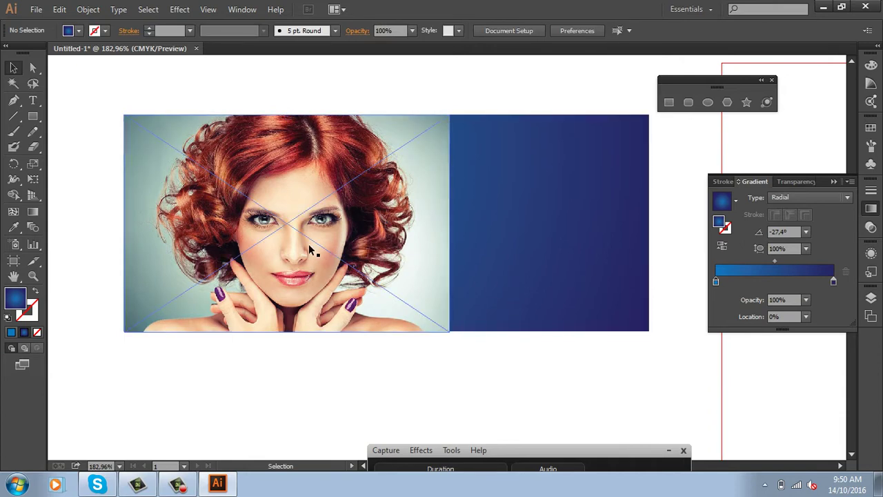
{"action": "left_click_drag", "start_coordinate": [289, 227], "coordinate": [450, 240]}
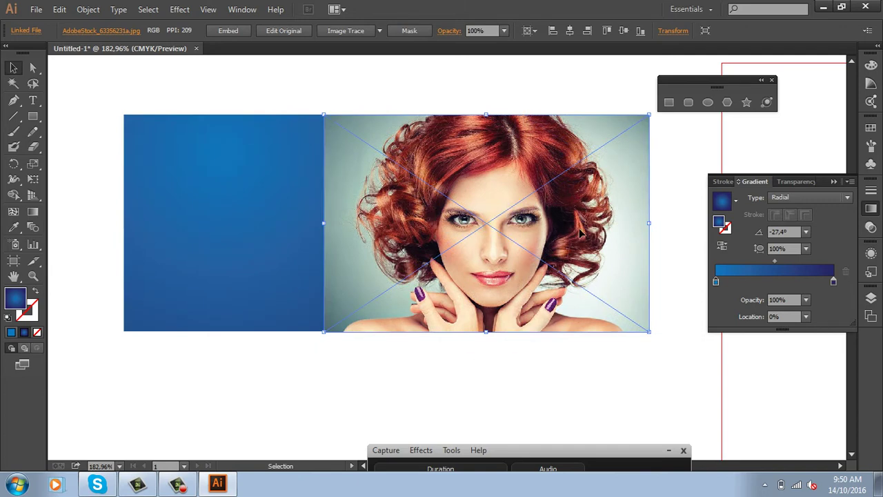
- Flip the photo horizontally, test a vertical flip, and return it upright
{"action": "left_click", "coordinate": [673, 30]}
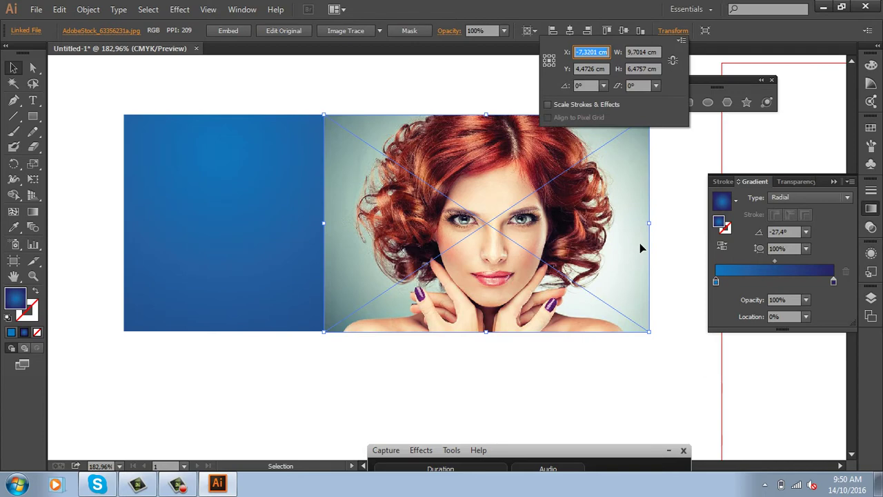
{"action": "left_click", "coordinate": [681, 43]}
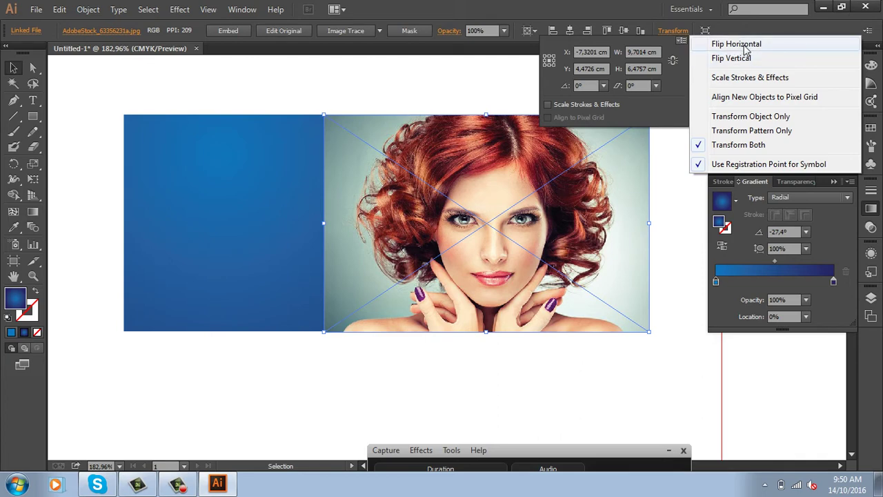
{"action": "left_click", "coordinate": [745, 45]}
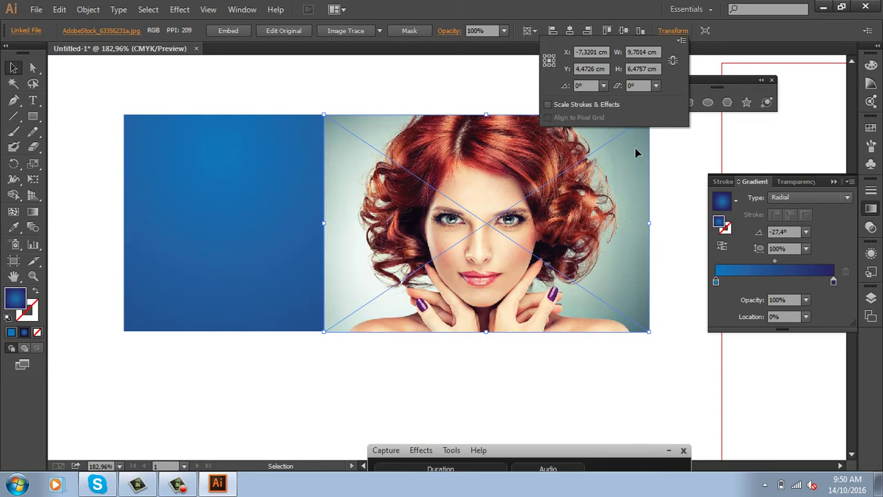
{"action": "left_click", "coordinate": [682, 40]}
{"action": "left_click", "coordinate": [722, 45]}
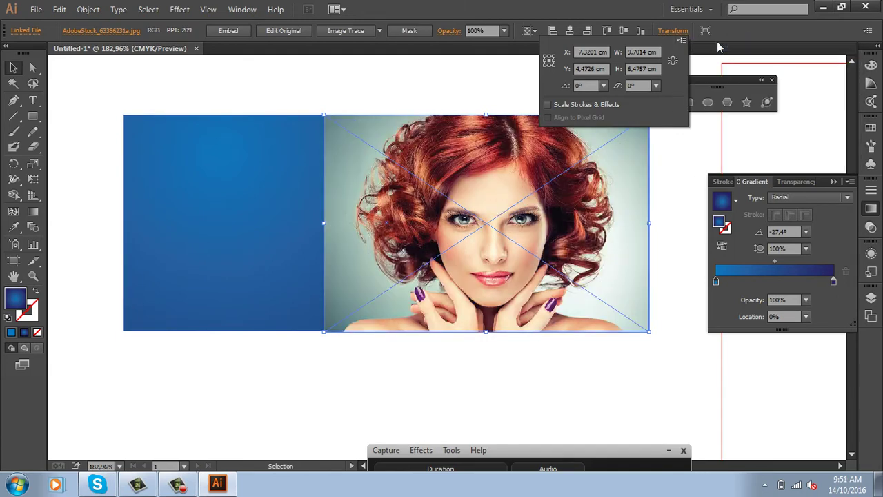
{"action": "left_click", "coordinate": [681, 41]}
{"action": "left_click", "coordinate": [732, 44]}
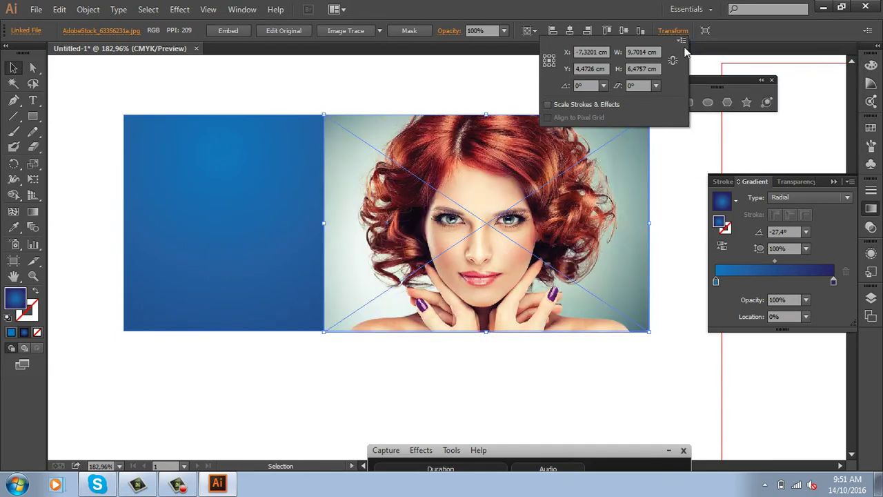
{"action": "left_click", "coordinate": [683, 42]}
{"action": "left_click", "coordinate": [731, 58]}
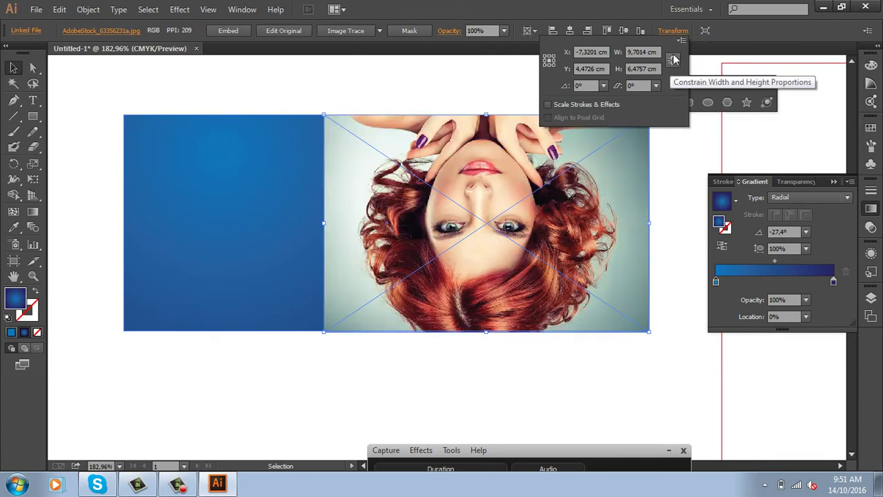
{"action": "left_click", "coordinate": [681, 41]}
{"action": "left_click", "coordinate": [723, 59]}
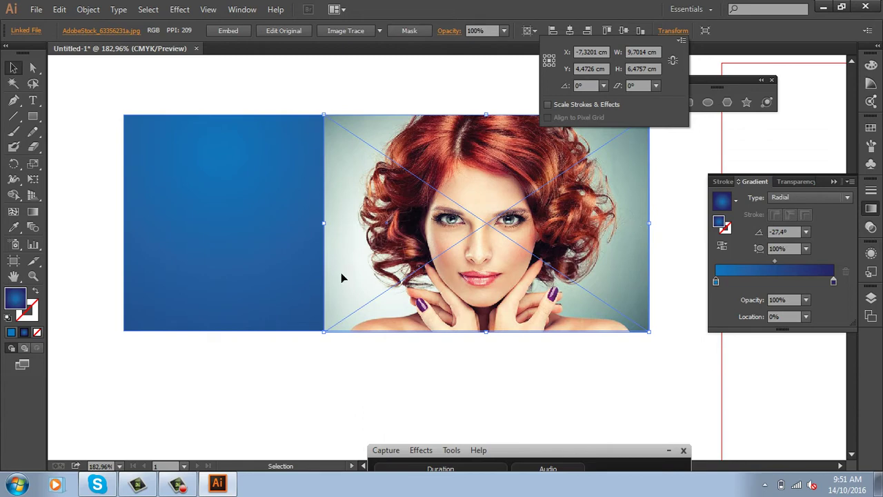
- Start a half-bodice path below the banner with a curved neckline up to the shoulder corner
{"action": "scroll", "coordinate": [408, 262], "scroll_direction": "down", "scroll_amount": 5}
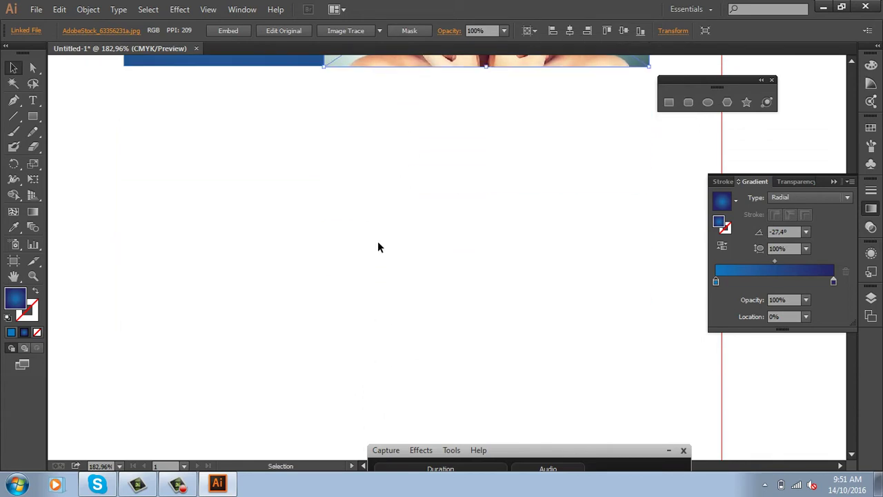
{"action": "key", "text": "p"}
{"action": "left_click", "coordinate": [373, 159]}
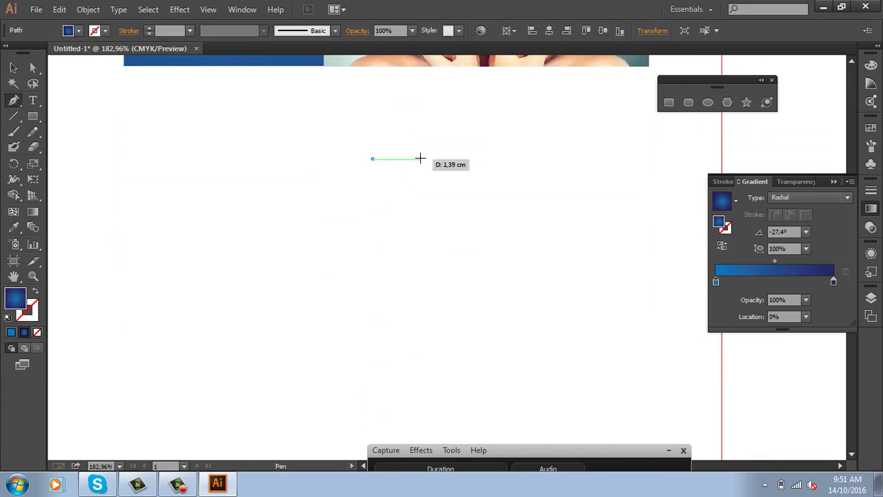
{"action": "left_click_drag", "start_coordinate": [415, 119], "coordinate": [420, 87]}
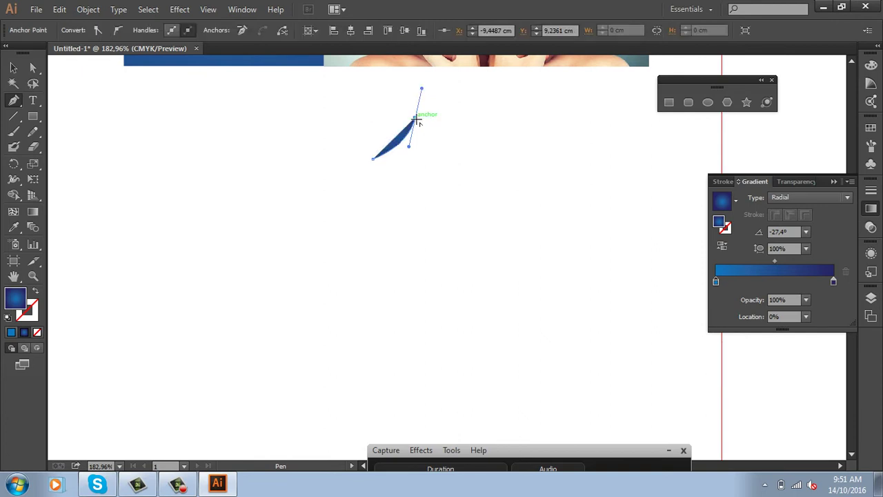
{"action": "left_click", "coordinate": [415, 119]}
{"action": "left_click", "coordinate": [454, 131]}
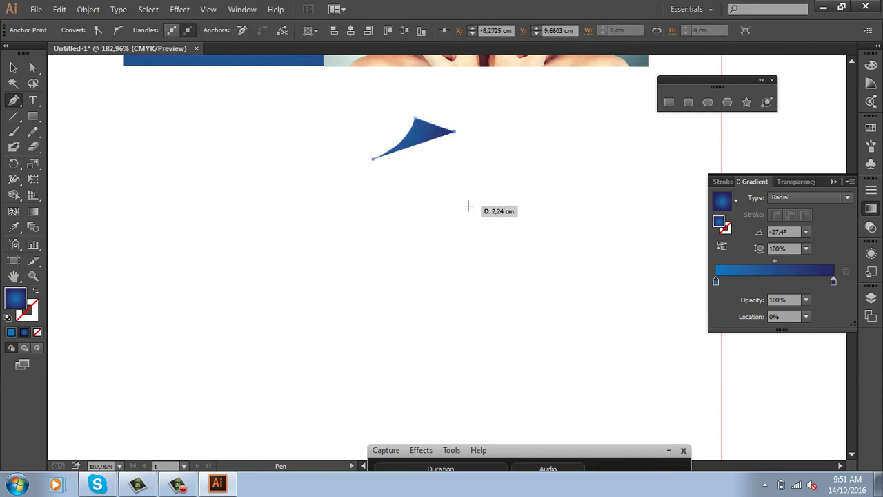
- Continue the path with a curved armhole, a straight side down to the hem, and a bottom-left hem anchor
{"action": "left_click_drag", "start_coordinate": [468, 199], "coordinate": [493, 213]}
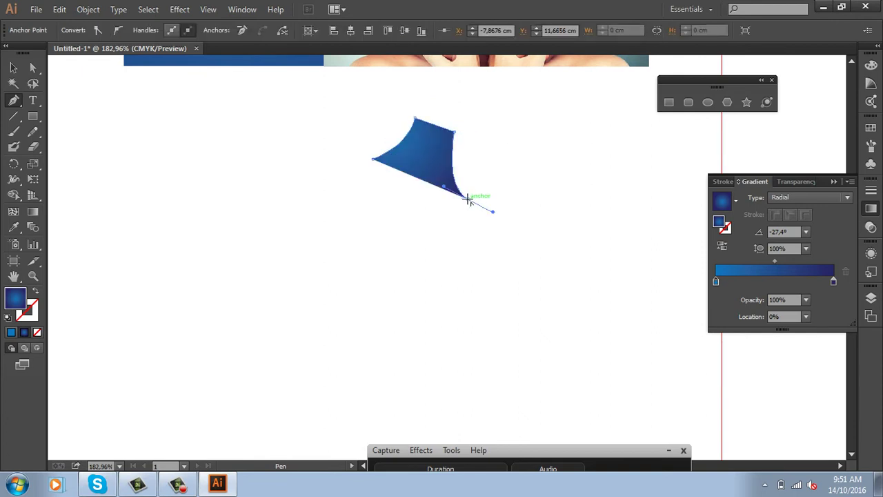
{"action": "left_click", "coordinate": [467, 199]}
{"action": "left_click_drag", "start_coordinate": [467, 321], "coordinate": [442, 321]}
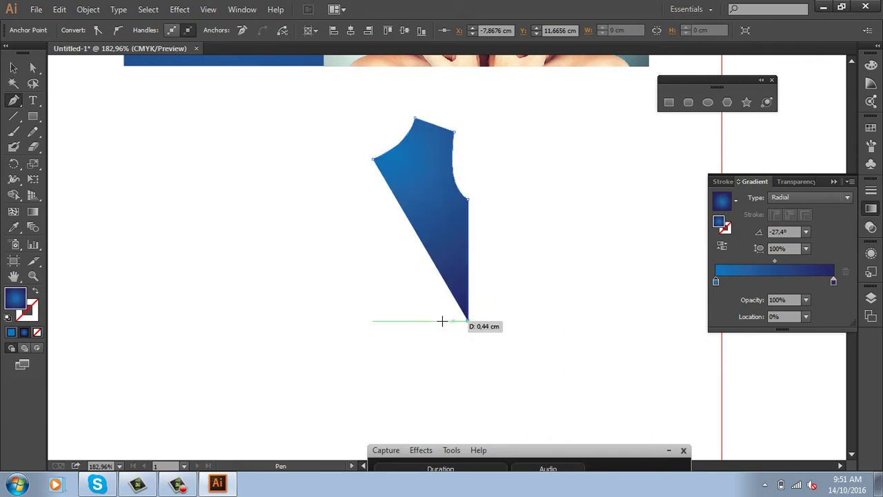
{"action": "left_click", "coordinate": [361, 321]}
{"action": "key", "text": "ctrl+z"}
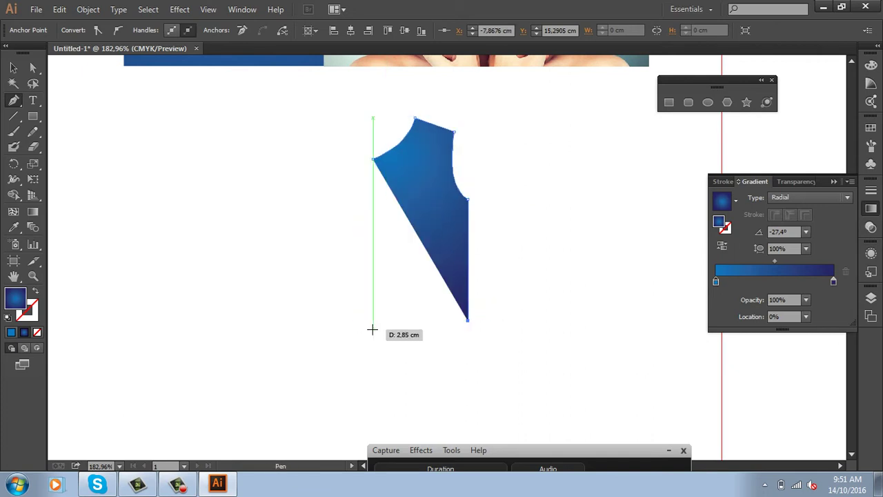
{"action": "left_click", "coordinate": [369, 321]}
- Swap fill and stroke so the bodice is only a thin blue outline
{"action": "left_click", "coordinate": [33, 67]}
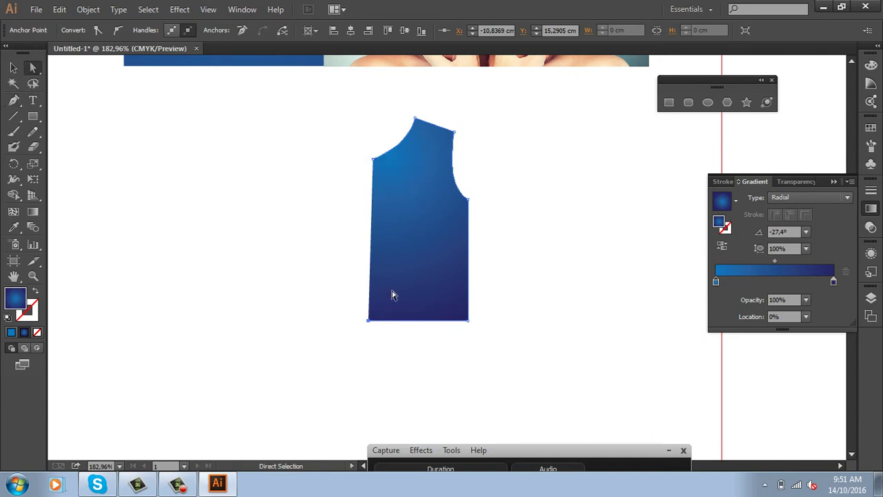
{"action": "key", "text": "shift+x"}
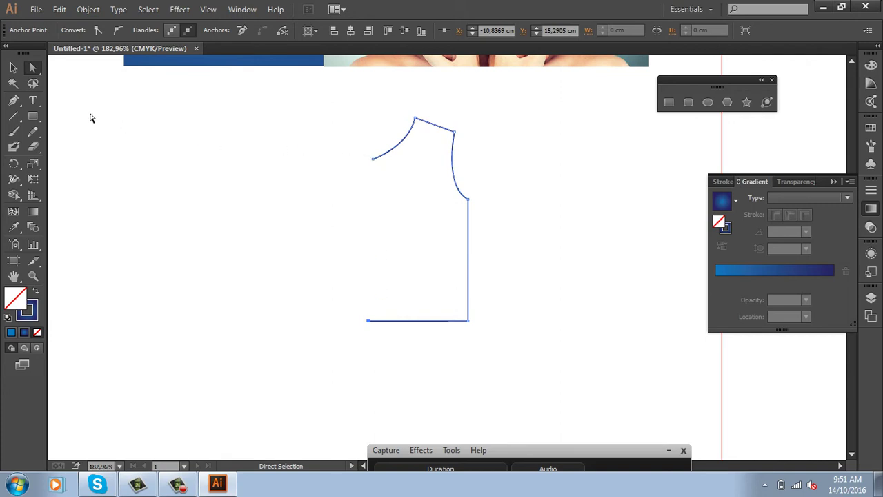
{"action": "left_click_drag", "start_coordinate": [300, 142], "coordinate": [384, 350]}
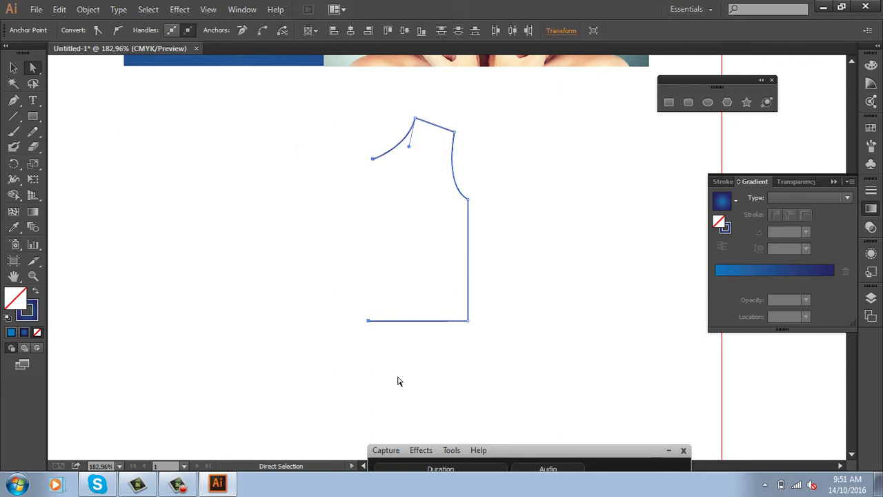
- Average the neckline start and hem corner endpoints along the vertical axis
{"action": "key", "text": "ctrl+alt+j"}
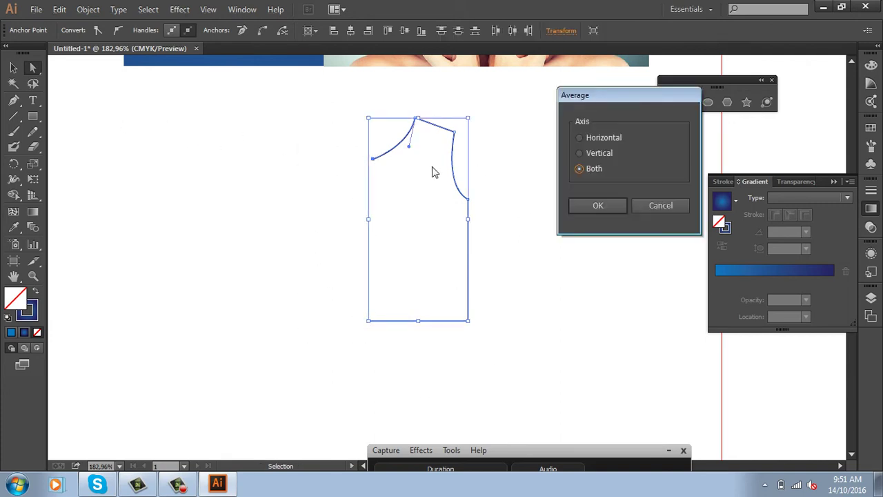
{"action": "left_click", "coordinate": [349, 227]}
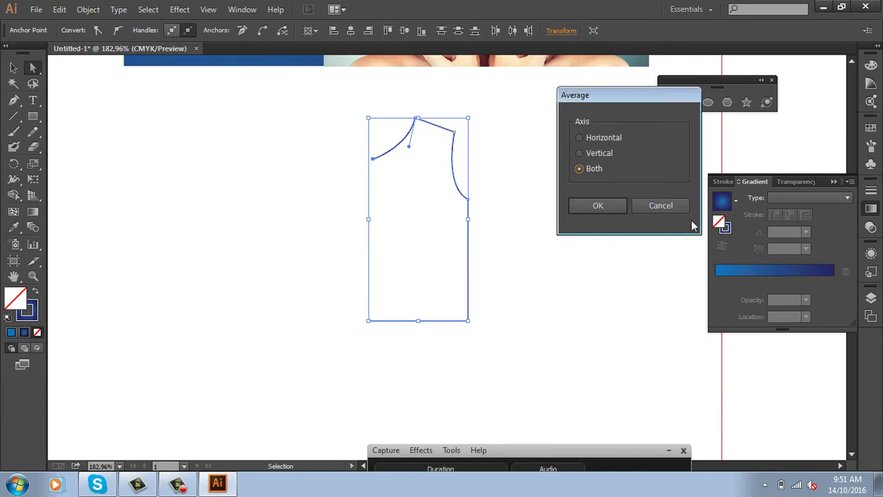
{"action": "left_click", "coordinate": [642, 205]}
{"action": "left_click_drag", "start_coordinate": [343, 147], "coordinate": [391, 347]}
{"action": "key", "text": "ctrl+alt+j"}
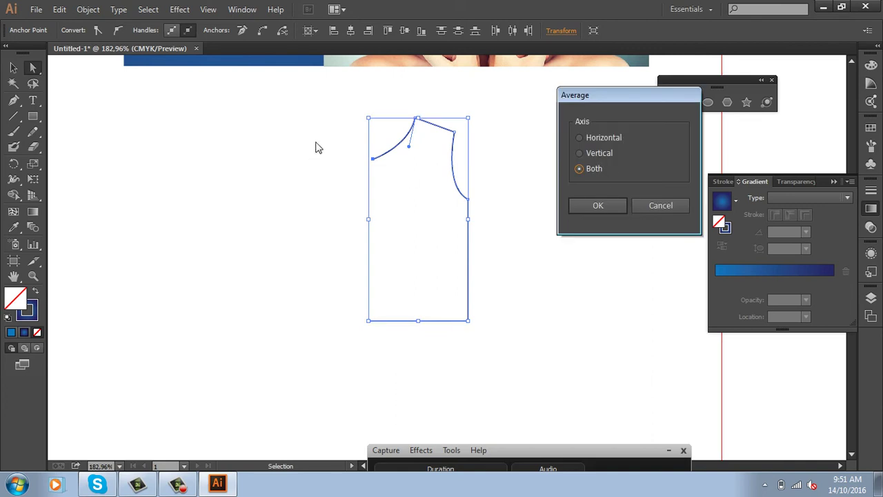
{"action": "left_click", "coordinate": [601, 153]}
{"action": "left_click", "coordinate": [607, 205]}
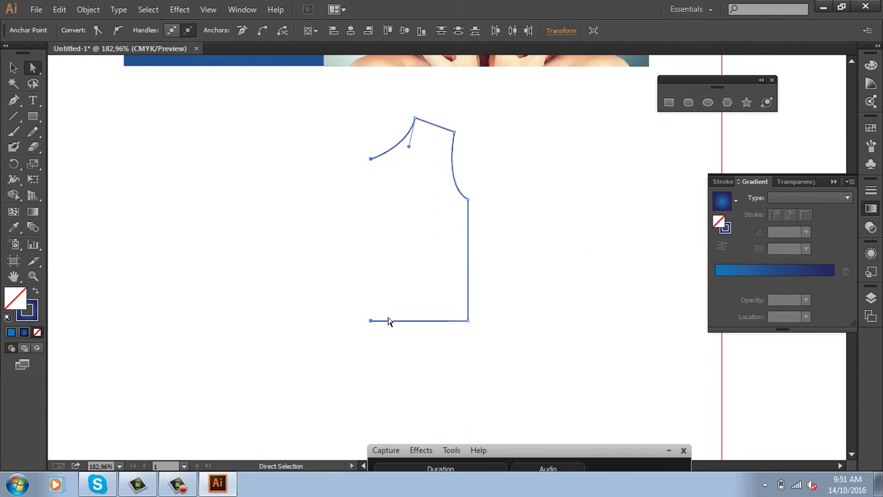
{"action": "left_click", "coordinate": [13, 67]}
{"action": "left_click_drag", "start_coordinate": [557, 192], "coordinate": [405, 247]}
- Mirror the half-shirt path horizontally and move the mirrored half left to form the other side
{"action": "key", "text": "a"}
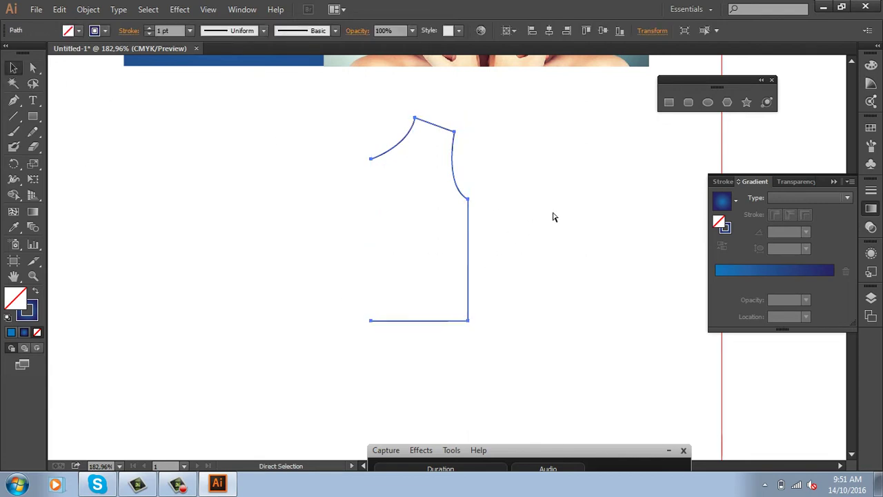
{"action": "key", "text": "v"}
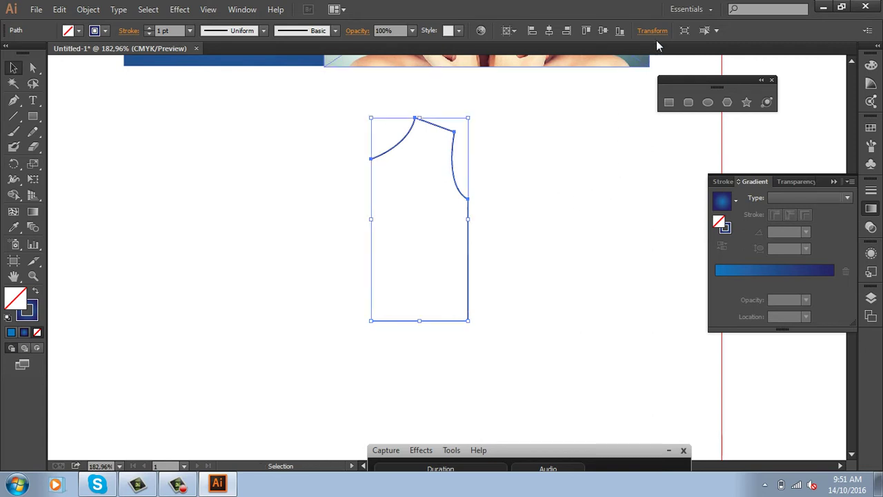
{"action": "left_click", "coordinate": [655, 32]}
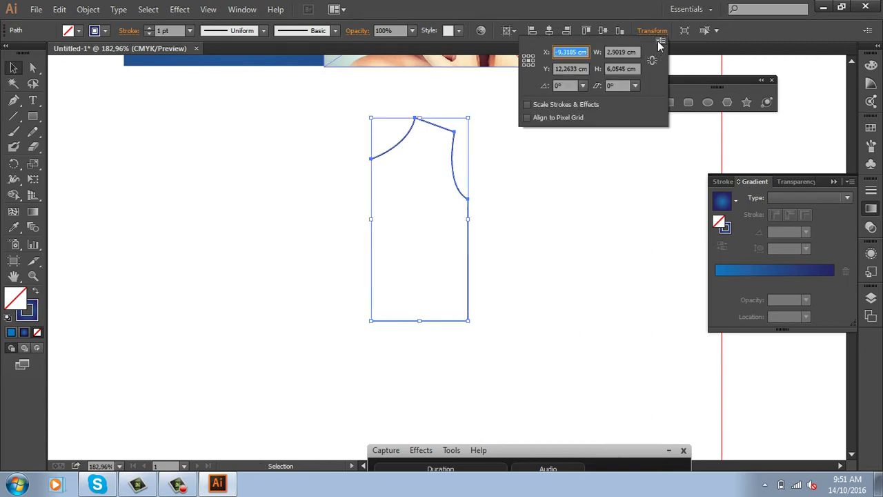
{"action": "left_click", "coordinate": [660, 40]}
{"action": "left_click", "coordinate": [690, 43]}
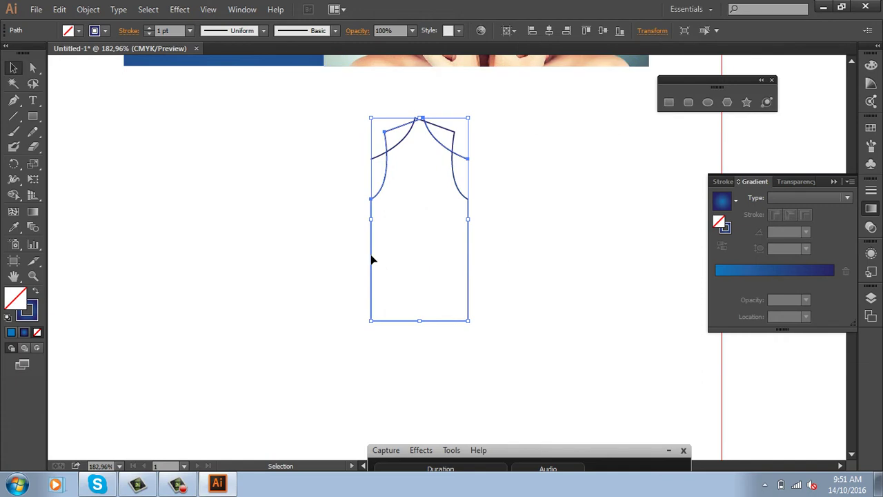
{"action": "left_click", "coordinate": [567, 198]}
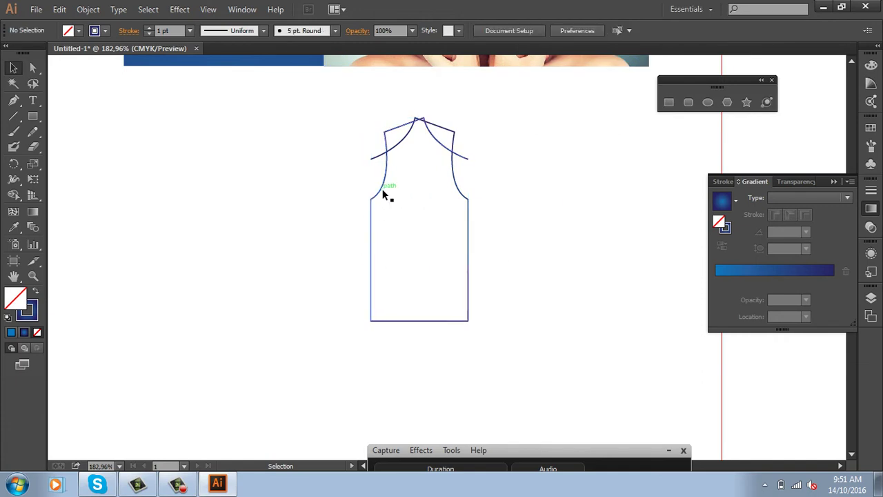
{"action": "left_click_drag", "start_coordinate": [378, 198], "coordinate": [283, 197]}
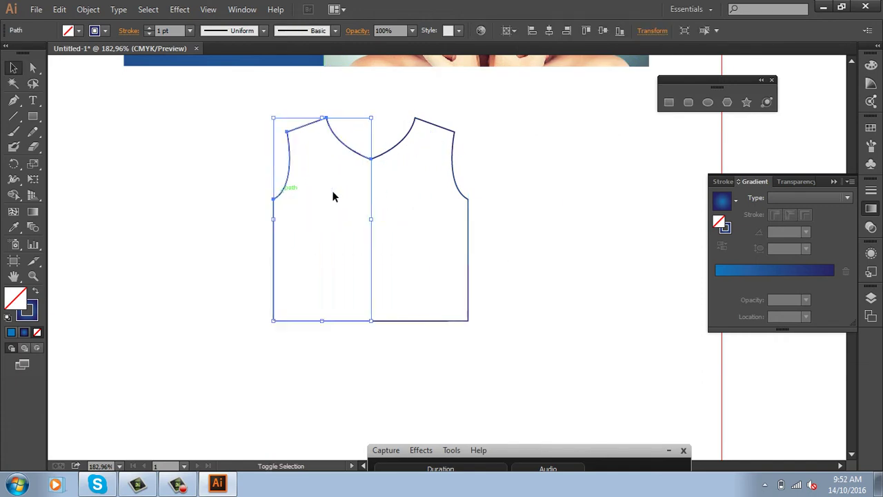
{"action": "left_click", "coordinate": [563, 236]}
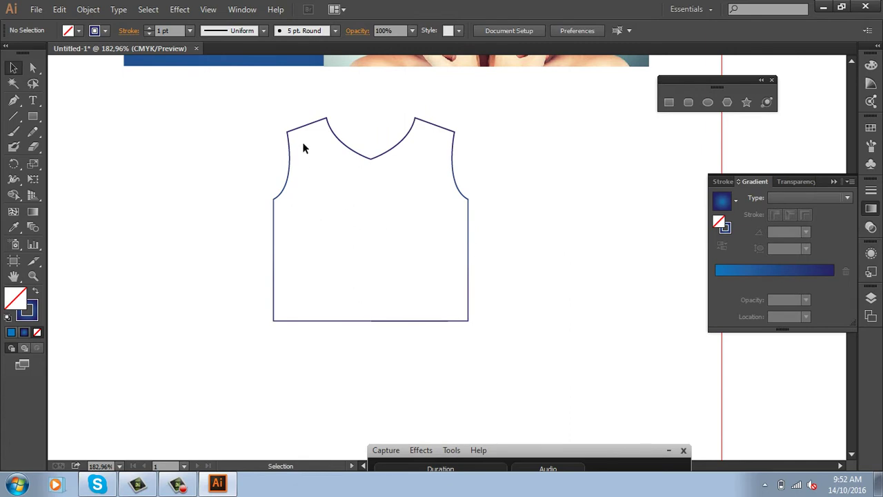
- Nudge the left shirt half slightly left, leaving narrow gaps at neck and hem
{"action": "left_click", "coordinate": [357, 154]}
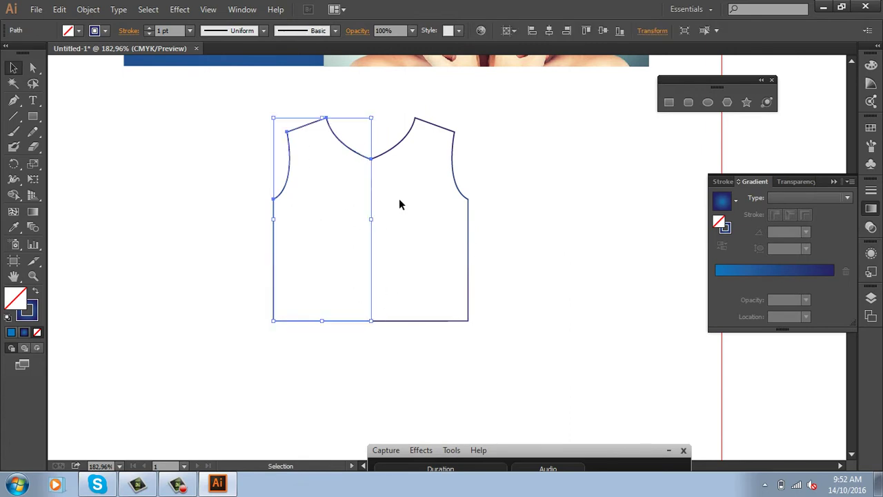
{"action": "left_click", "coordinate": [363, 109]}
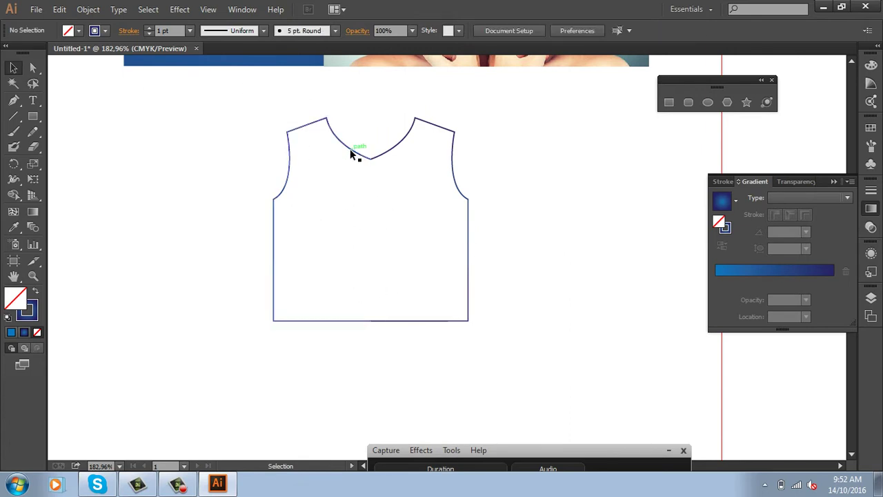
{"action": "left_click_drag", "start_coordinate": [355, 152], "coordinate": [335, 153]}
{"action": "left_click", "coordinate": [550, 259]}
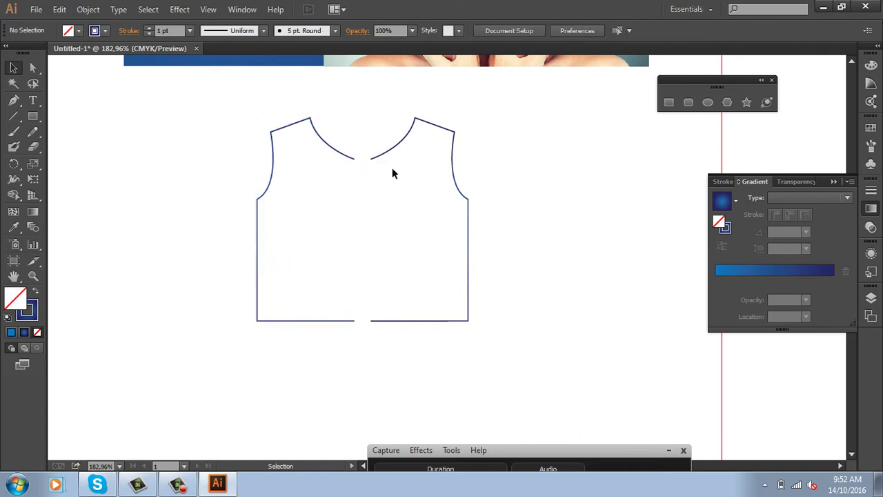
{"action": "left_click", "coordinate": [33, 67]}
- Join the two shirt halves at the inner neck anchors
{"action": "left_click_drag", "start_coordinate": [350, 143], "coordinate": [381, 190]}
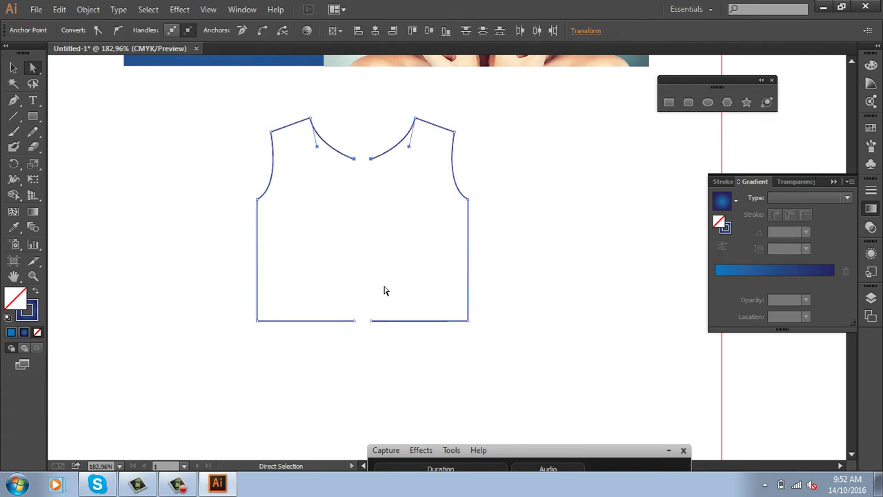
{"action": "key", "text": "j"}
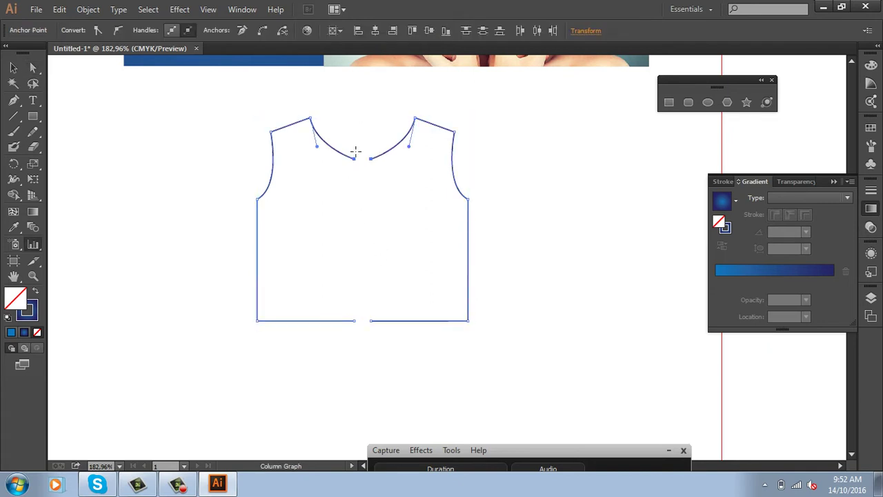
{"action": "left_click", "coordinate": [33, 67]}
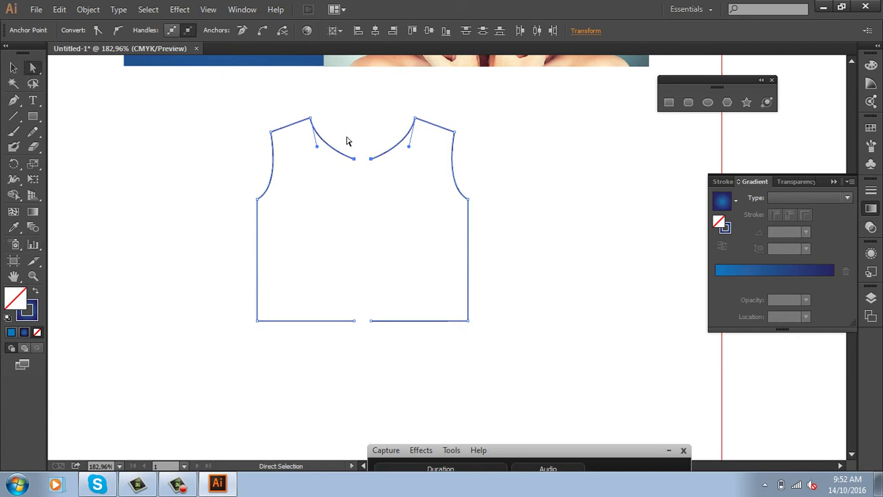
{"action": "left_click_drag", "start_coordinate": [348, 138], "coordinate": [388, 198]}
{"action": "key", "text": "v"}
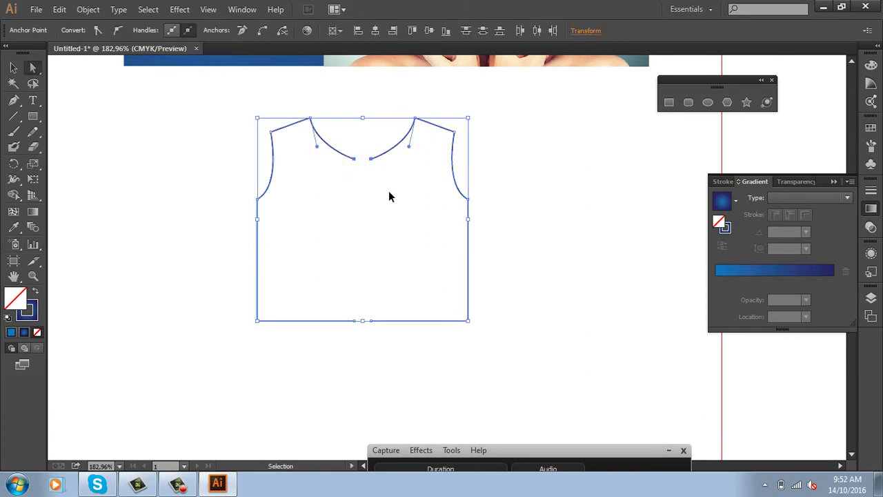
- Join the halves at the hem and fill the closed shirt shape with red
{"action": "key", "text": "a"}
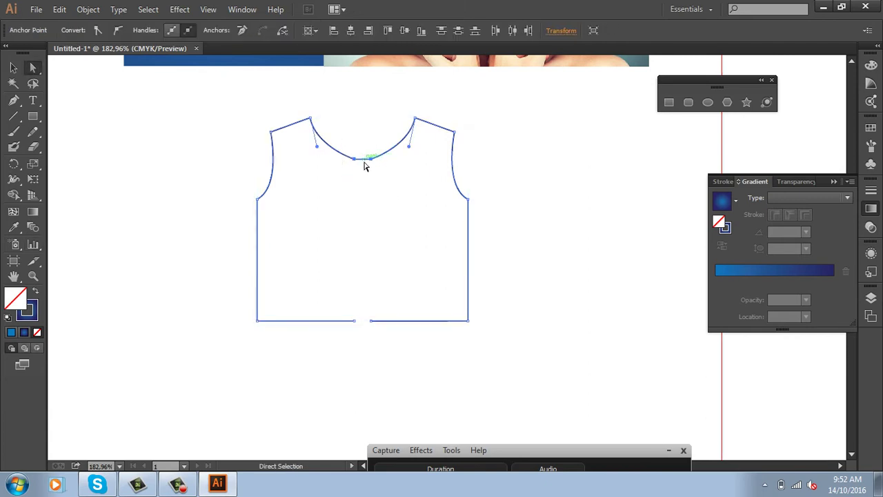
{"action": "key", "text": "v"}
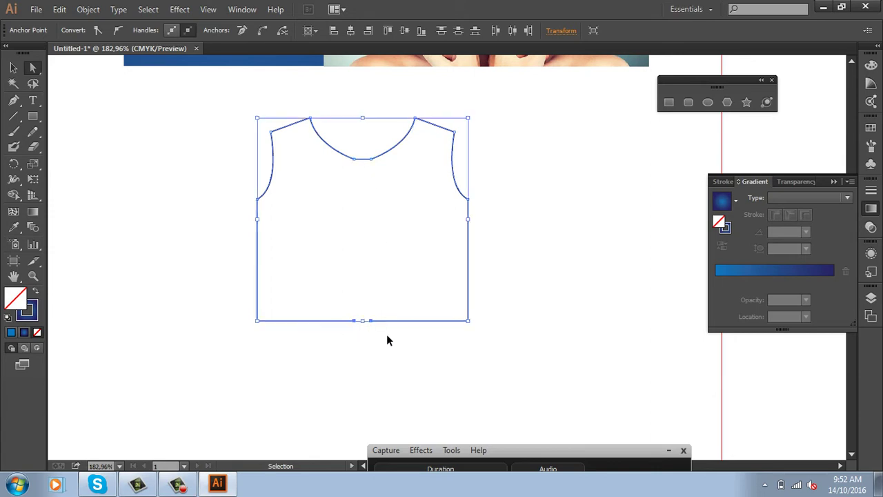
{"action": "key", "text": "a"}
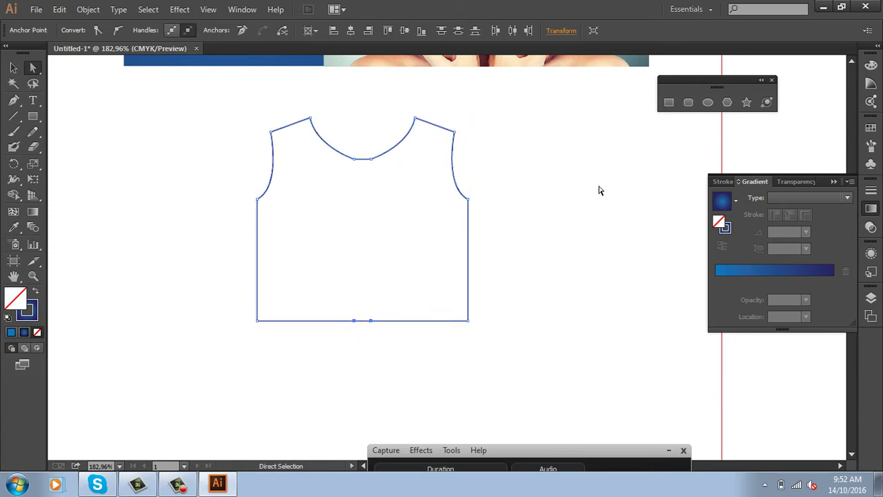
{"action": "left_click", "coordinate": [871, 128]}
{"action": "left_click", "coordinate": [809, 132]}
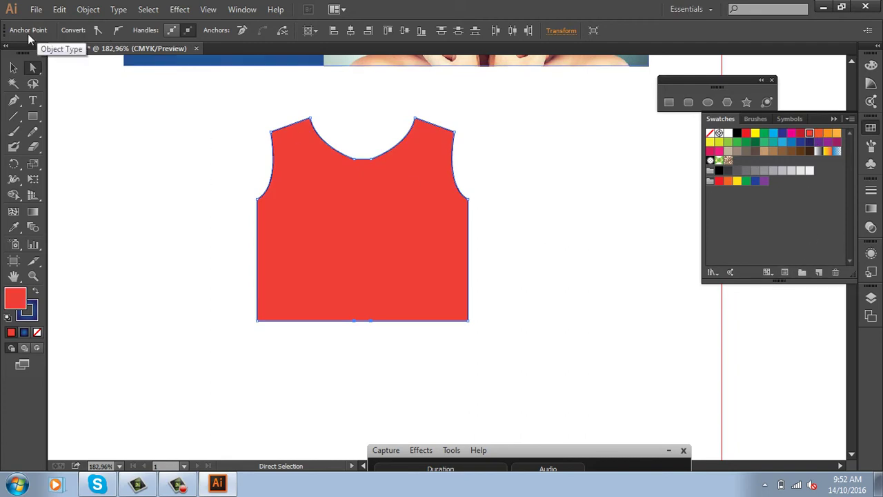
- Zoom out and delete the red shirt shape next to the banner
{"action": "left_click", "coordinate": [13, 67]}
{"action": "left_click", "coordinate": [604, 268]}
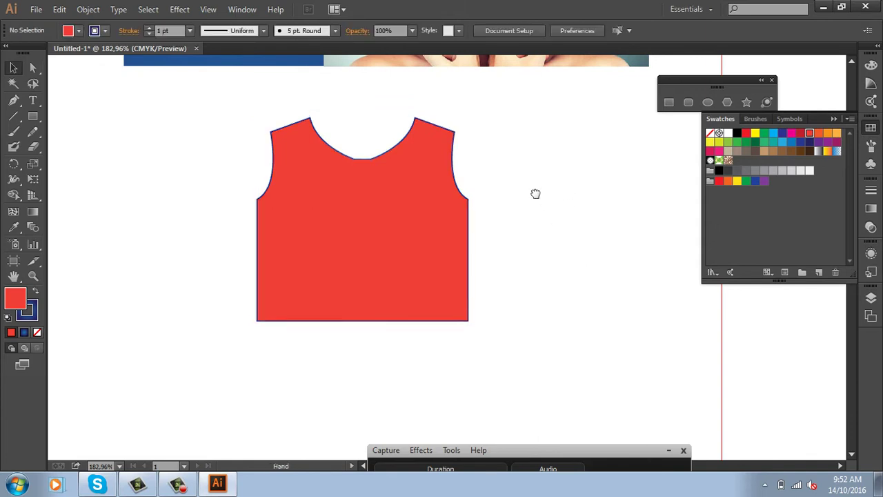
{"action": "left_click_drag", "start_coordinate": [534, 193], "coordinate": [524, 336]}
{"action": "left_click", "coordinate": [552, 209]}
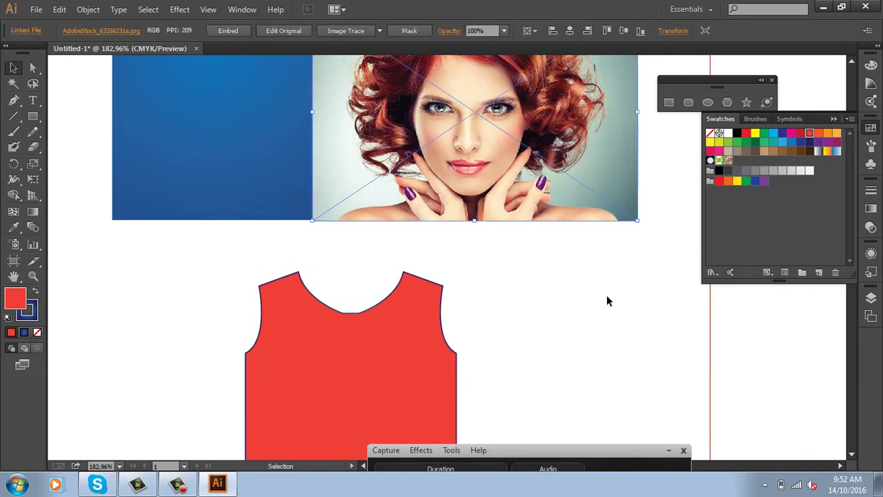
{"action": "key", "text": "ctrl+minus"}
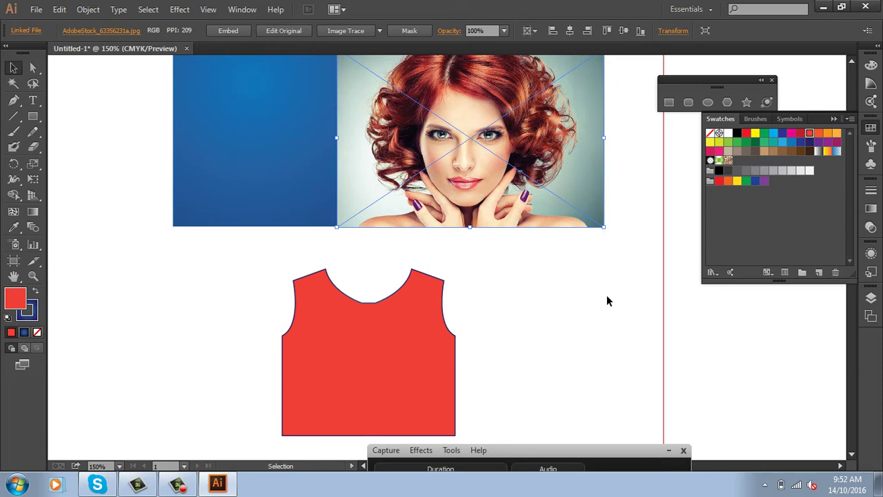
{"action": "key", "text": "ctrl+minus"}
{"action": "key", "text": "ctrl+minus"}
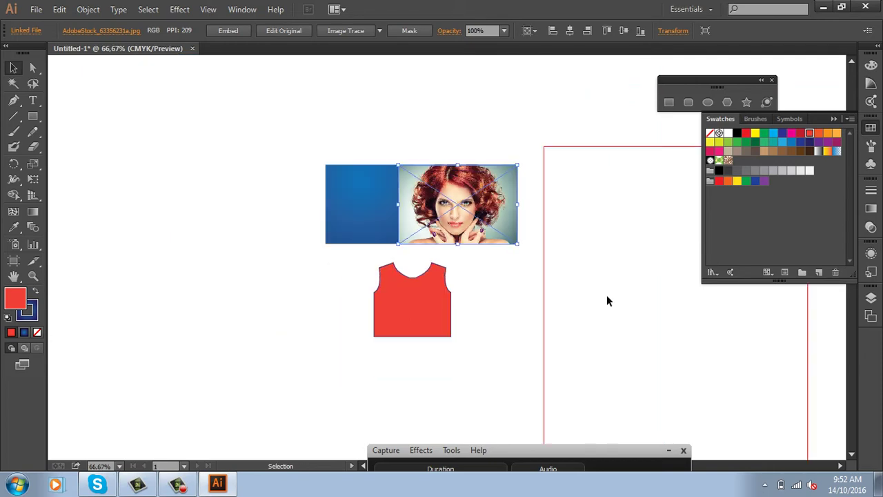
{"action": "left_click", "coordinate": [524, 330]}
{"action": "left_click", "coordinate": [404, 314]}
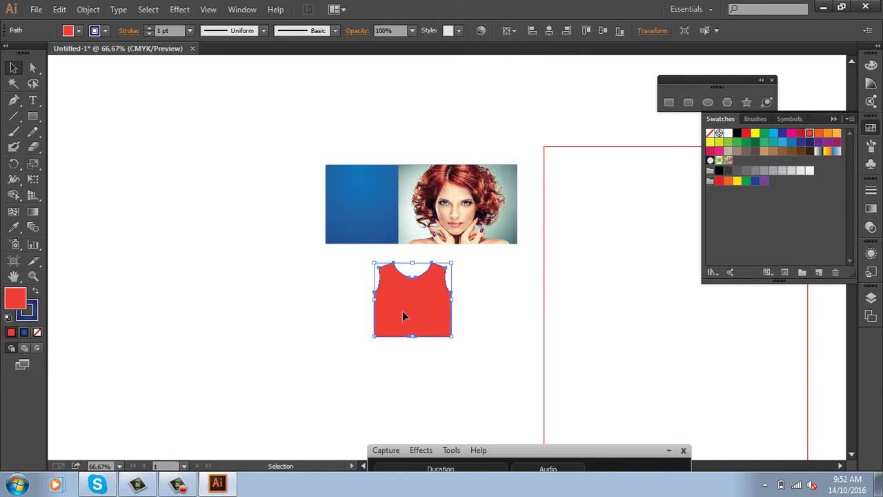
{"action": "key", "text": "Delete"}
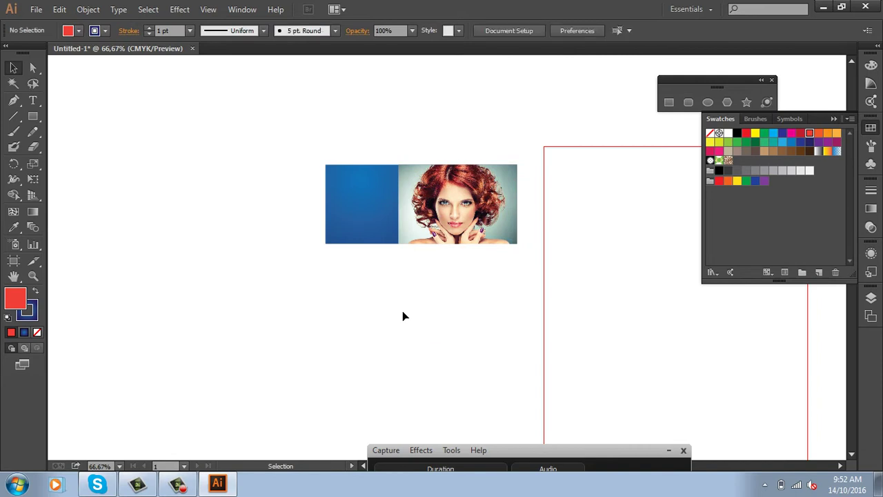
- Zoom back in on the banner and select the blue gradient rectangle
{"action": "key", "text": "ctrl+plus"}
{"action": "key", "text": "ctrl+plus"}
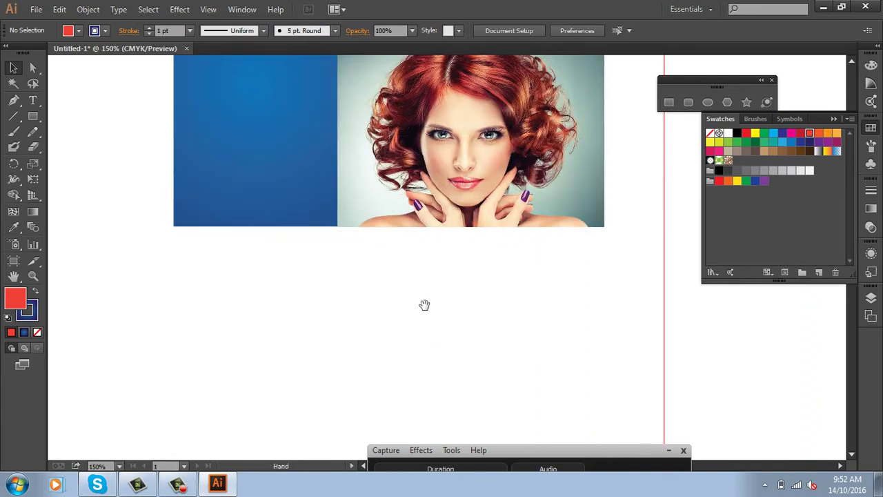
{"action": "left_click_drag", "start_coordinate": [424, 304], "coordinate": [428, 280]}
{"action": "left_click", "coordinate": [282, 149]}
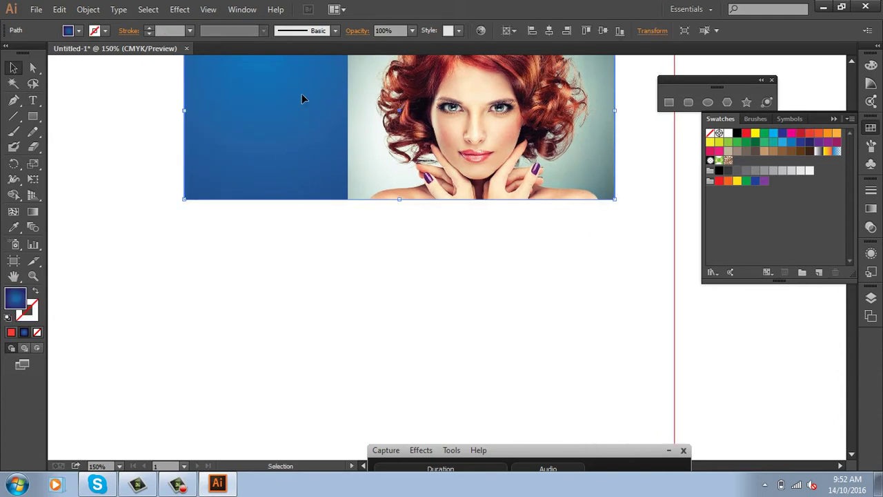
- Alt-drag a copy of the blue gradient rectangle below the banner and stretch it taller
{"action": "left_click_drag", "start_coordinate": [302, 99], "coordinate": [311, 323]}
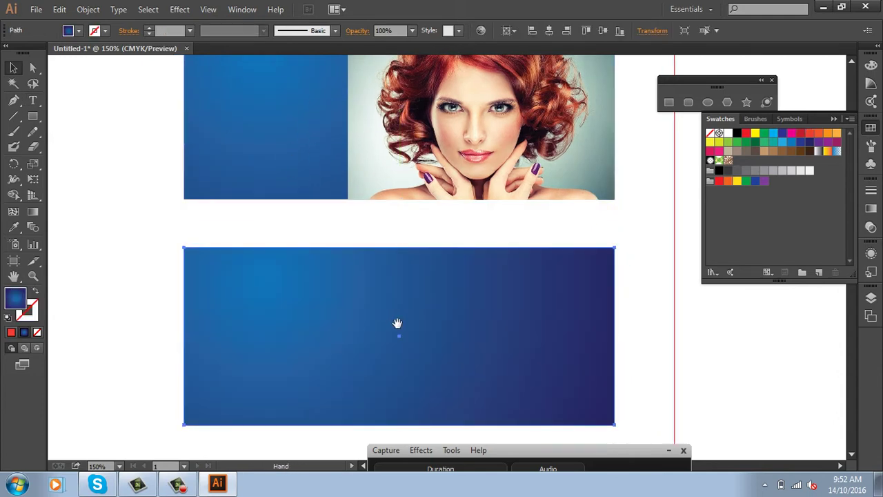
{"action": "left_click_drag", "start_coordinate": [398, 323], "coordinate": [404, 297]}
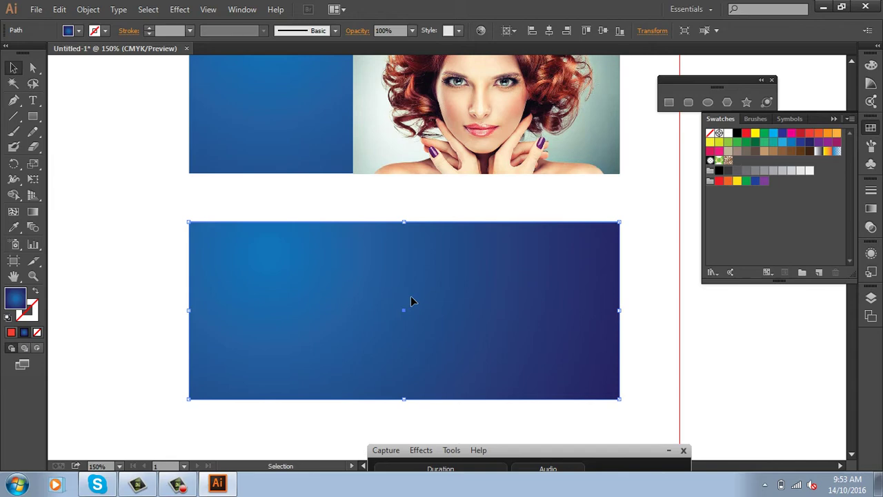
{"action": "key", "text": "ctrl+minus"}
{"action": "scroll", "coordinate": [455, 351], "scroll_direction": "down", "scroll_amount": 5}
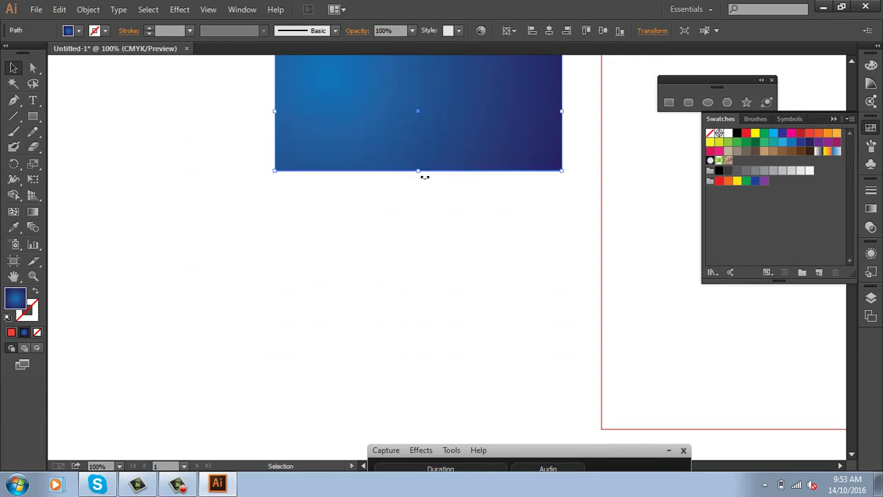
{"action": "left_click_drag", "start_coordinate": [424, 177], "coordinate": [422, 218]}
{"action": "left_click_drag", "start_coordinate": [488, 158], "coordinate": [499, 235]}
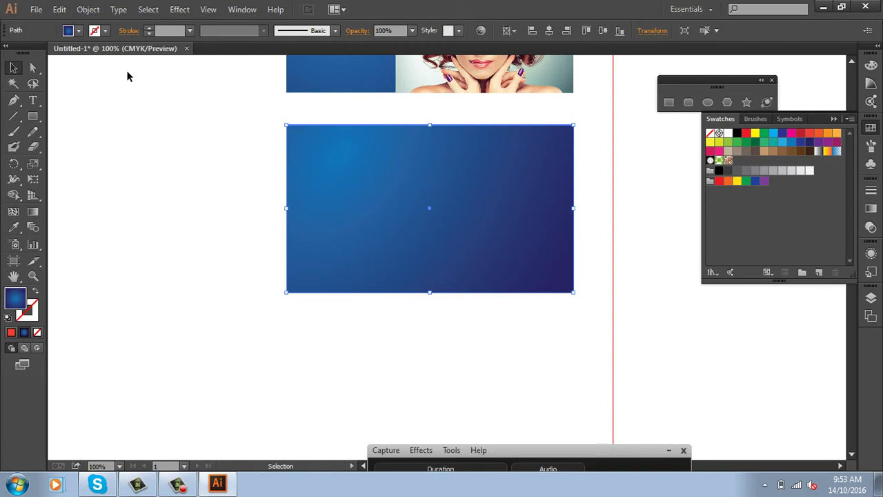
{"action": "left_click", "coordinate": [88, 9]}
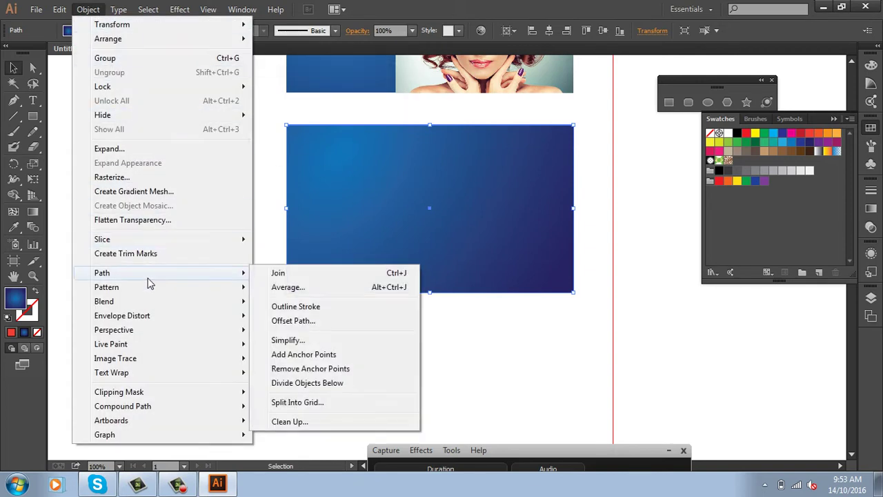
{"action": "mouse_move", "coordinate": [102, 273]}
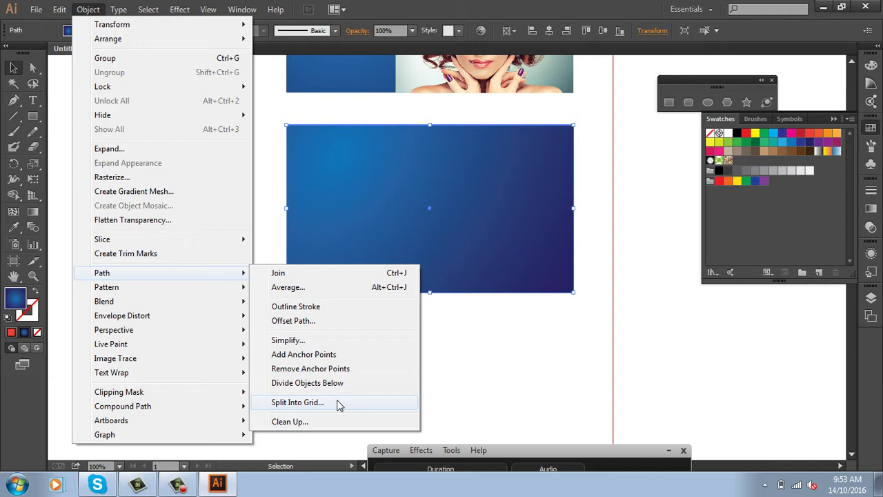
- Split the lower blue rectangle into a grid of 3 columns, with Preview on
{"action": "left_click", "coordinate": [339, 405]}
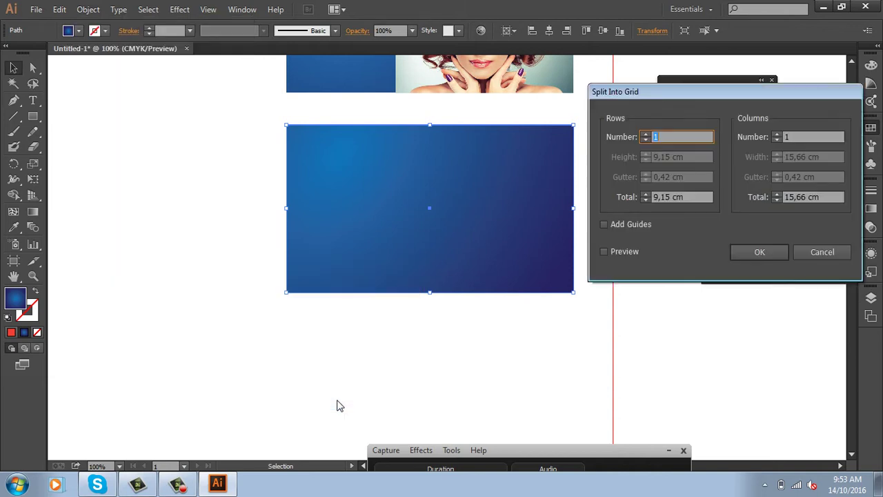
{"action": "left_click", "coordinate": [605, 252]}
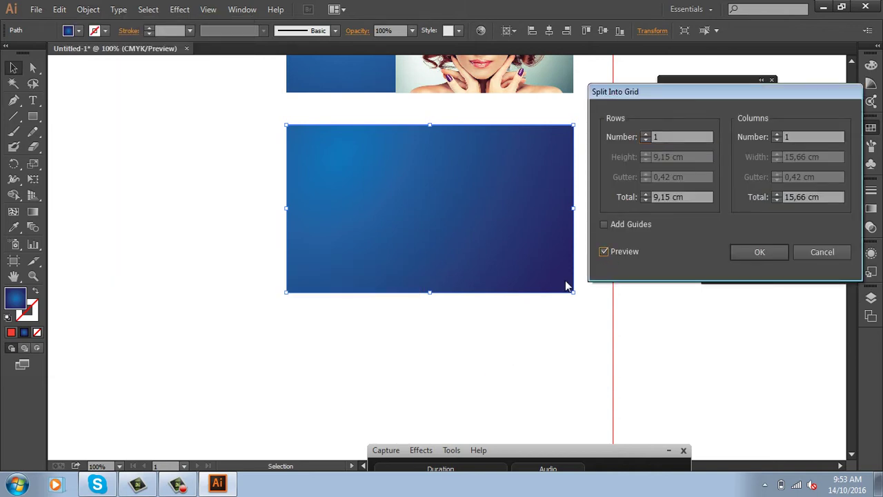
{"action": "left_click", "coordinate": [777, 134]}
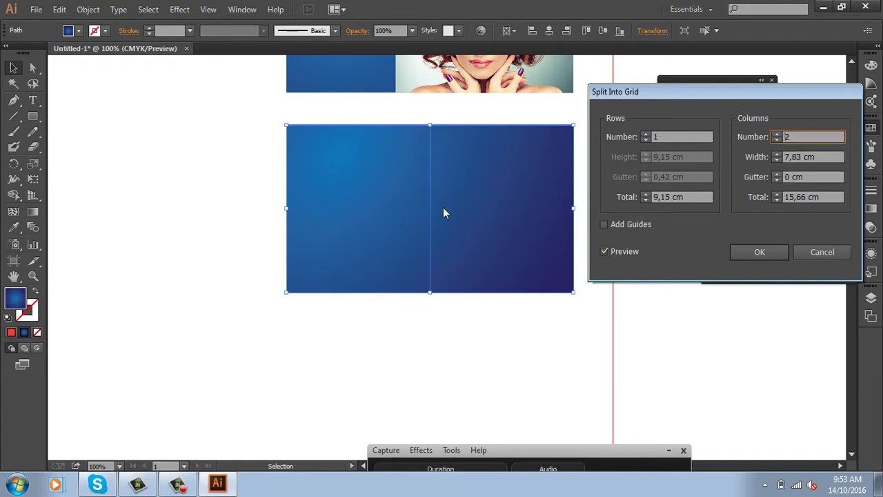
{"action": "left_click", "coordinate": [777, 134]}
{"action": "left_click", "coordinate": [759, 252]}
- Select the three columns and Alt+Shift-drag a copy 9,67 cm below them
{"action": "left_click", "coordinate": [559, 362]}
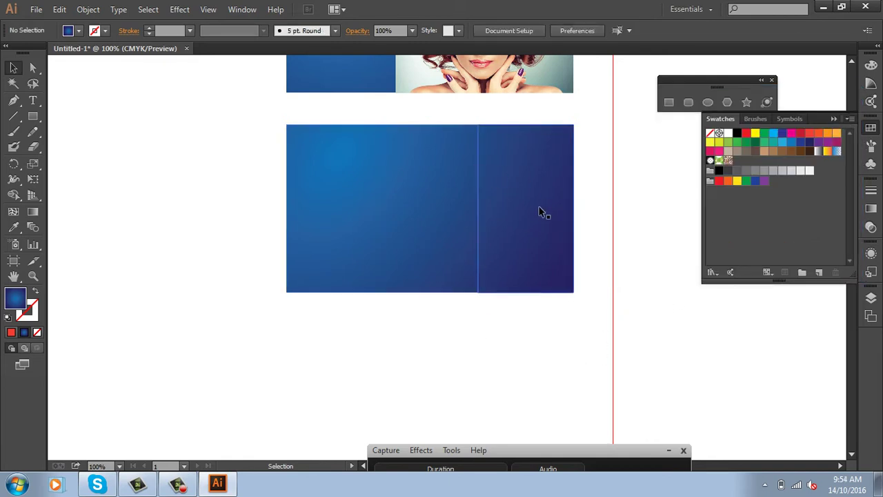
{"action": "left_click", "coordinate": [441, 224]}
{"action": "left_click", "coordinate": [347, 238]}
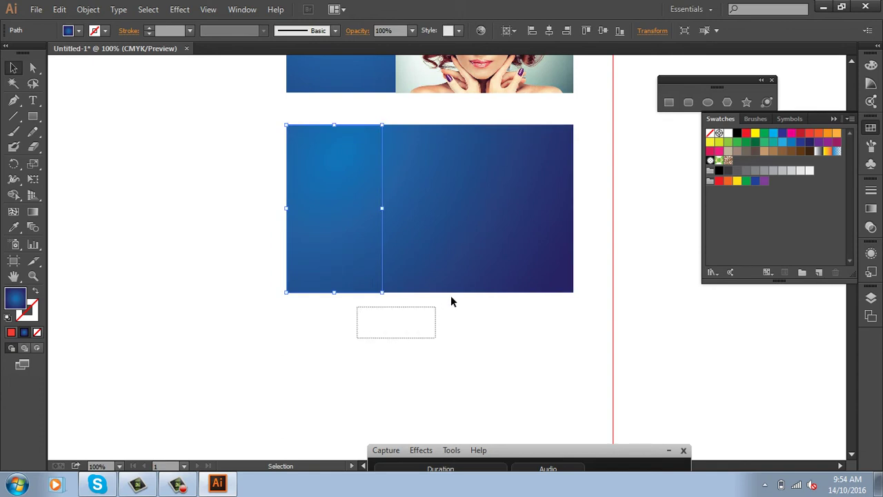
{"action": "left_click_drag", "start_coordinate": [364, 342], "coordinate": [542, 221]}
{"action": "left_click_drag", "start_coordinate": [503, 146], "coordinate": [517, 332]}
{"action": "left_click", "coordinate": [651, 324]}
{"action": "left_click_drag", "start_coordinate": [649, 340], "coordinate": [628, 294]}
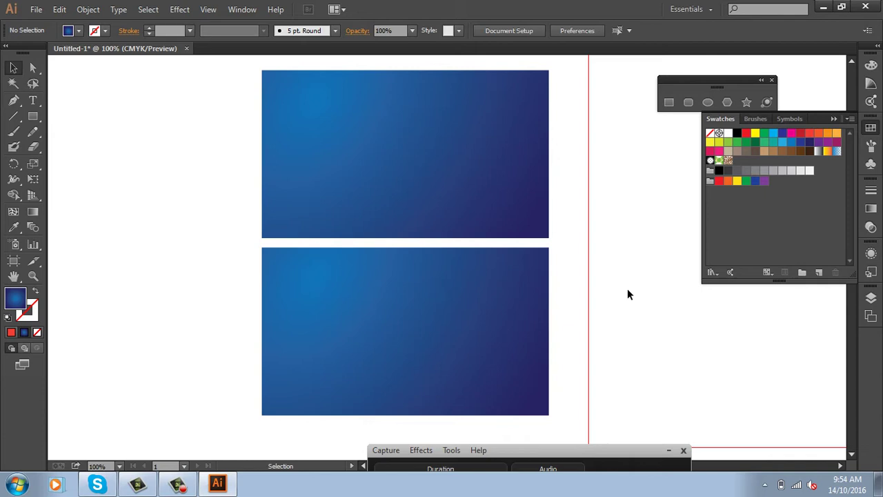
- Drag the gradient column slices apart with Direct Selection, then undo the moves
{"action": "left_click", "coordinate": [445, 183]}
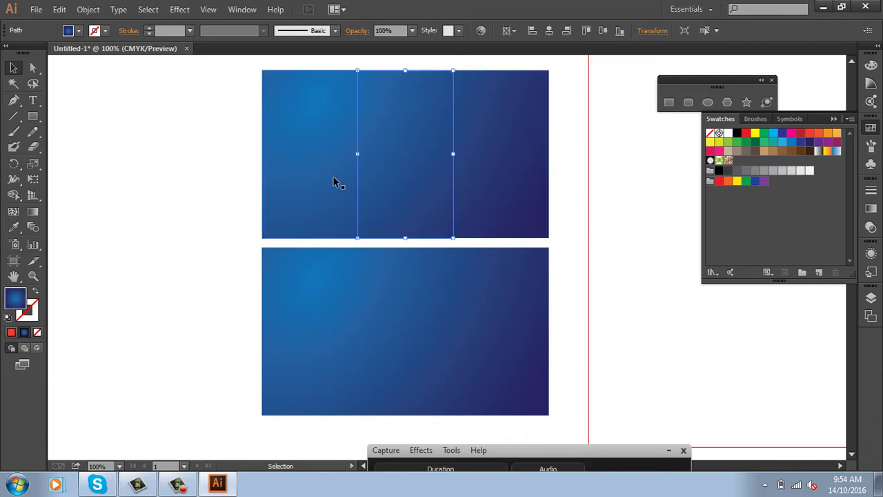
{"action": "left_click_drag", "start_coordinate": [518, 175], "coordinate": [566, 178]}
{"action": "left_click_drag", "start_coordinate": [434, 194], "coordinate": [469, 180]}
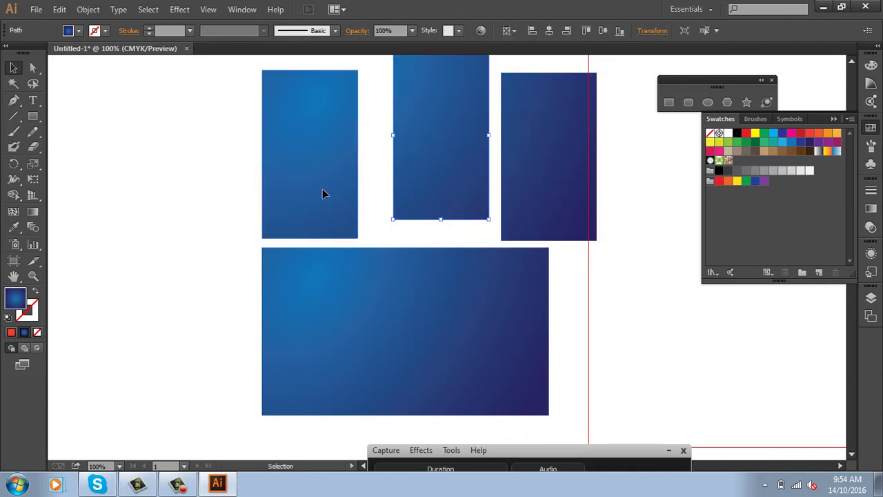
{"action": "left_click_drag", "start_coordinate": [322, 194], "coordinate": [284, 194]}
{"action": "left_click_drag", "start_coordinate": [536, 343], "coordinate": [576, 348]}
{"action": "left_click_drag", "start_coordinate": [420, 339], "coordinate": [382, 366]}
{"action": "left_click_drag", "start_coordinate": [301, 347], "coordinate": [250, 353]}
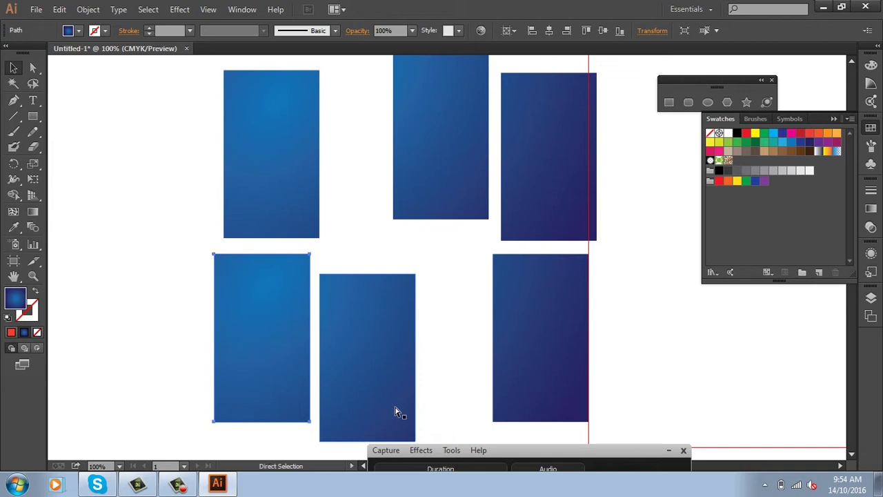
{"action": "key", "text": "ctrl+z"}
{"action": "key", "text": "ctrl+z"}
{"action": "key", "text": "ctrl+z"}
{"action": "key", "text": "ctrl+z"}
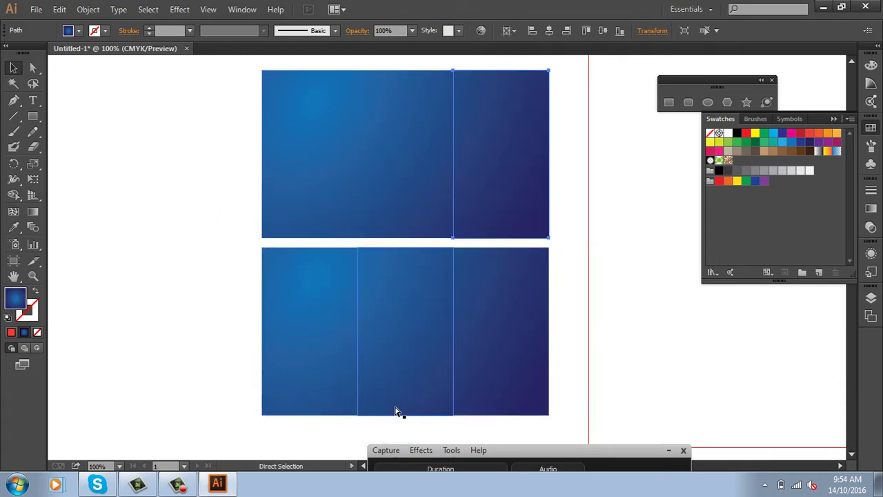
{"action": "key", "text": "ctrl+z"}
{"action": "key", "text": "ctrl+z"}
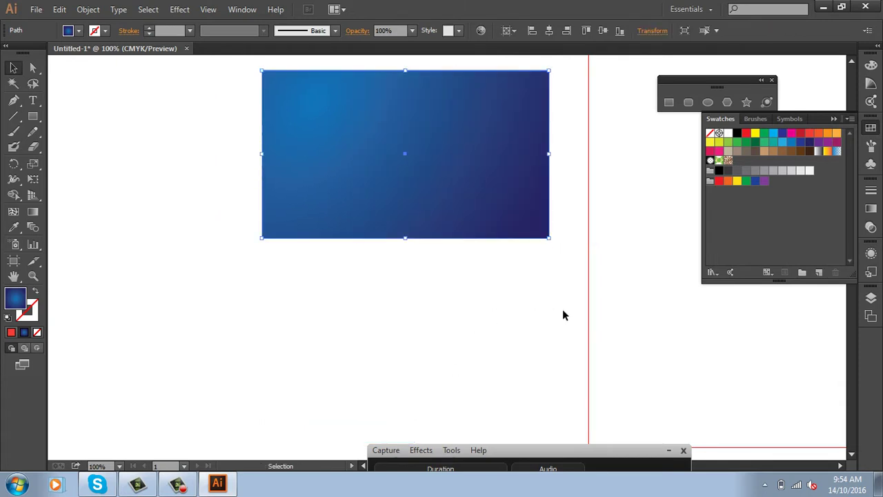
- Widen the blue gradient rectangle to the right and zoom in on it
{"action": "left_click", "coordinate": [606, 219]}
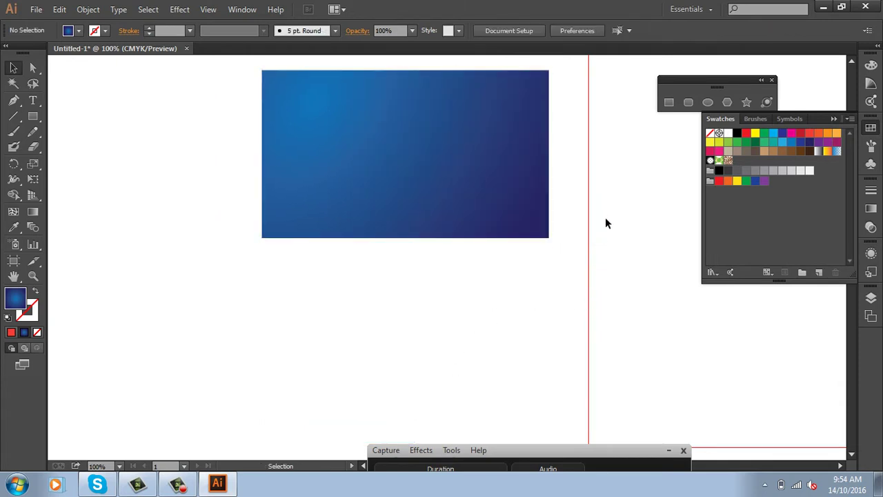
{"action": "left_click", "coordinate": [498, 178]}
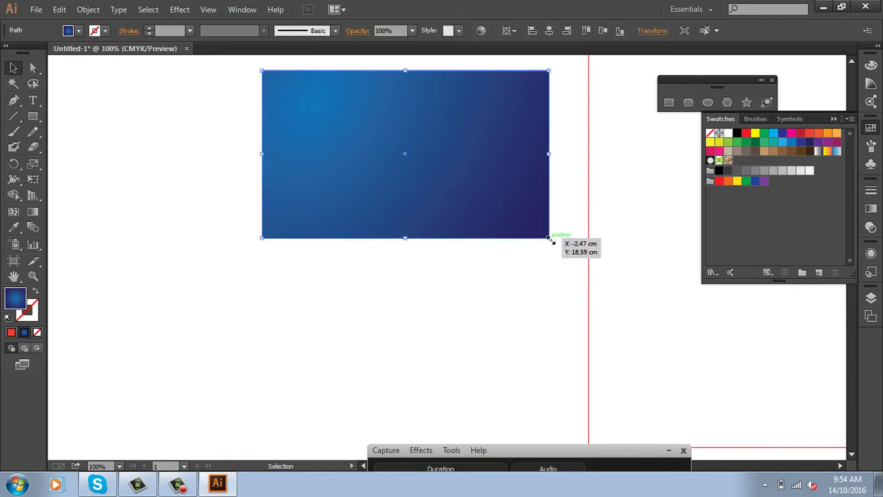
{"action": "left_click_drag", "start_coordinate": [550, 238], "coordinate": [623, 241]}
{"action": "left_click_drag", "start_coordinate": [517, 170], "coordinate": [494, 240]}
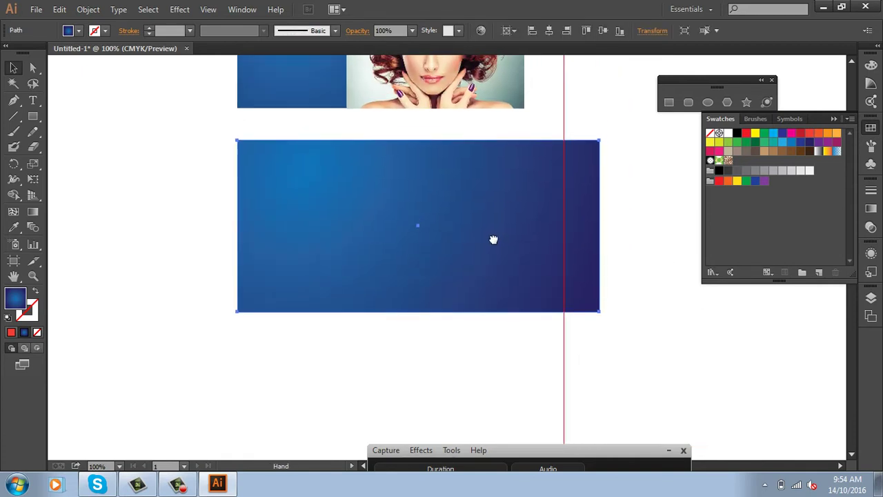
{"action": "left_click", "coordinate": [641, 178]}
{"action": "key", "text": "z"}
{"action": "left_click_drag", "start_coordinate": [177, 98], "coordinate": [681, 356]}
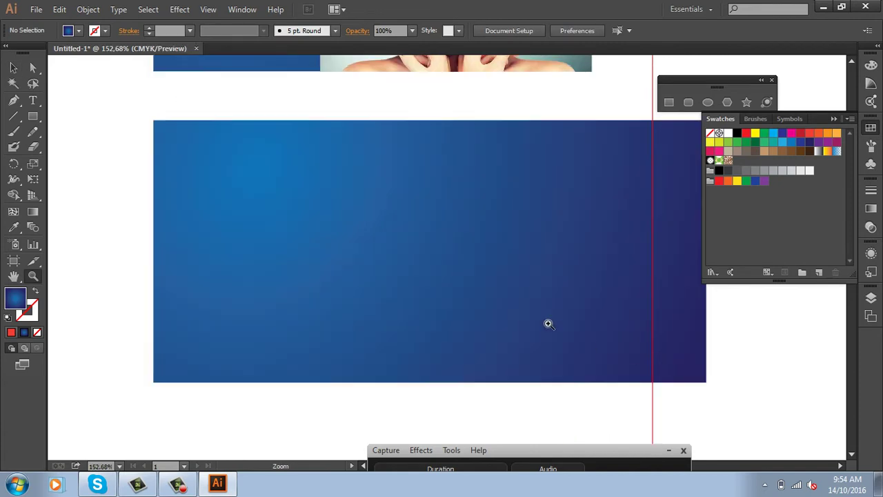
{"action": "left_click", "coordinate": [33, 116]}
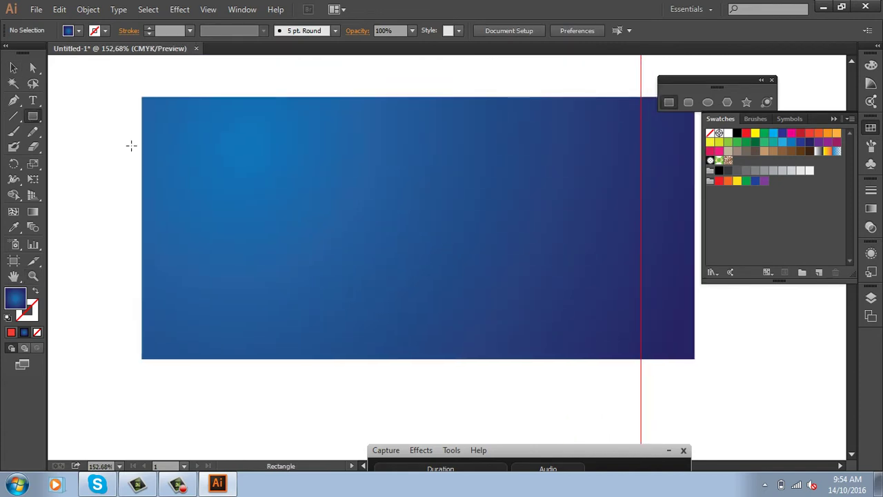
{"action": "left_click_drag", "start_coordinate": [147, 104], "coordinate": [468, 291]}
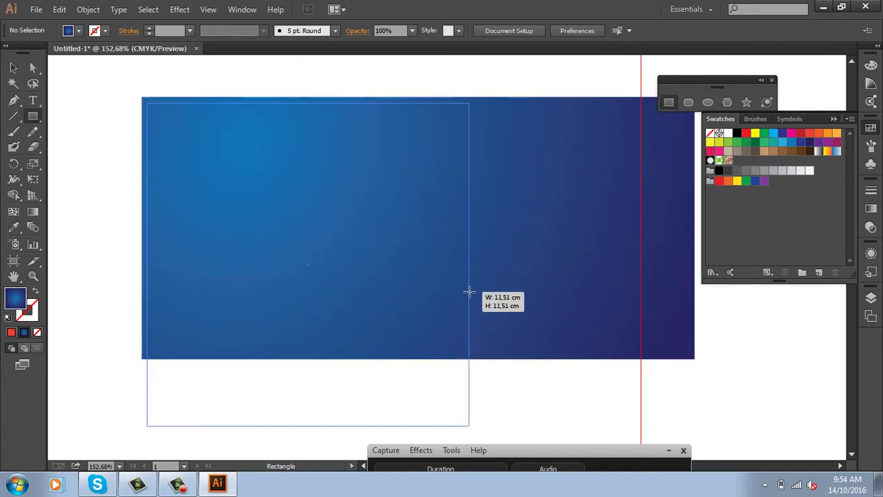
{"action": "key", "text": "ctrl+z"}
- Move the photo to the rectangle's top-left corner and scale it to about 13,71 × 9,15 cm
{"action": "left_click_drag", "start_coordinate": [400, 163], "coordinate": [418, 280]}
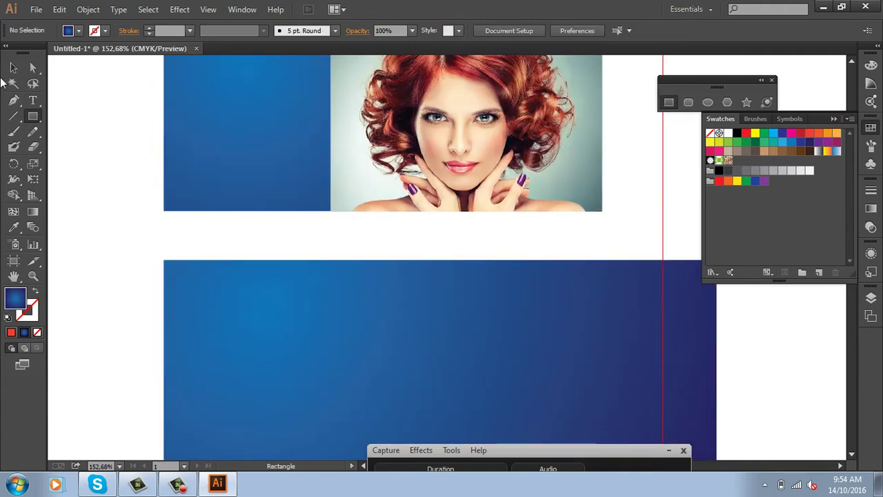
{"action": "left_click", "coordinate": [13, 67]}
{"action": "left_click_drag", "start_coordinate": [512, 159], "coordinate": [354, 364]}
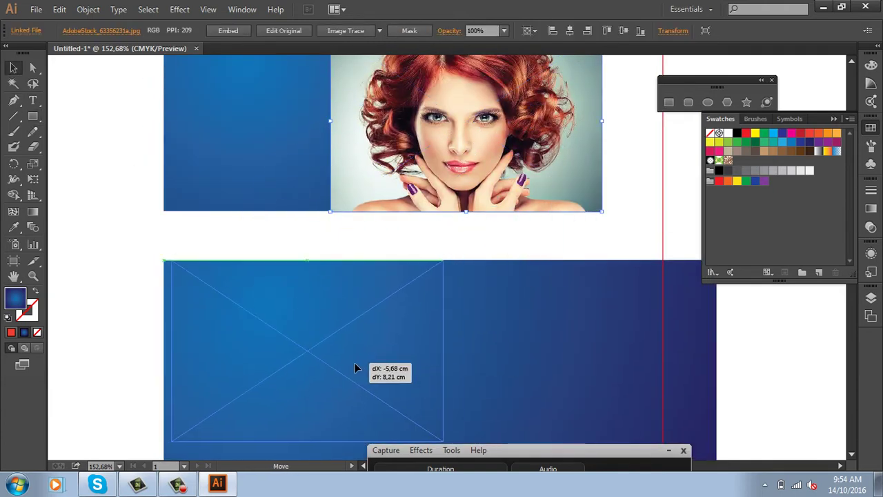
{"action": "left_click_drag", "start_coordinate": [354, 366], "coordinate": [351, 363]}
{"action": "left_click_drag", "start_coordinate": [402, 377], "coordinate": [369, 191]}
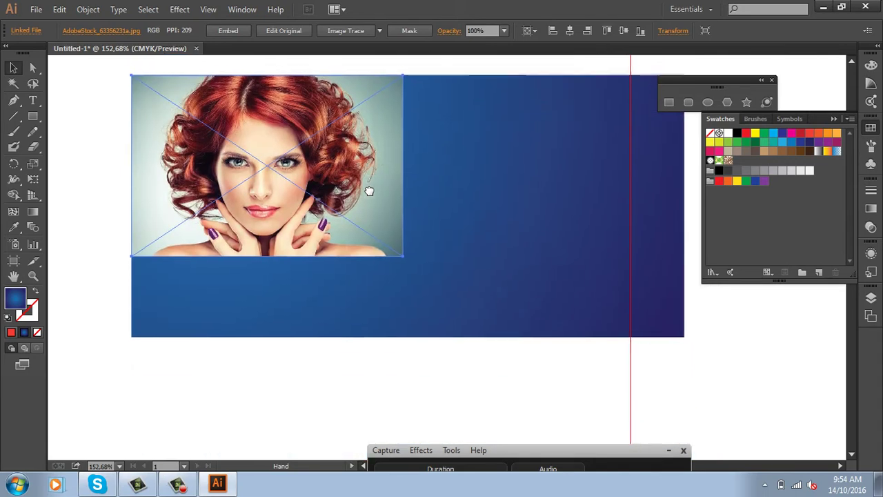
{"action": "left_click_drag", "start_coordinate": [400, 251], "coordinate": [543, 327]}
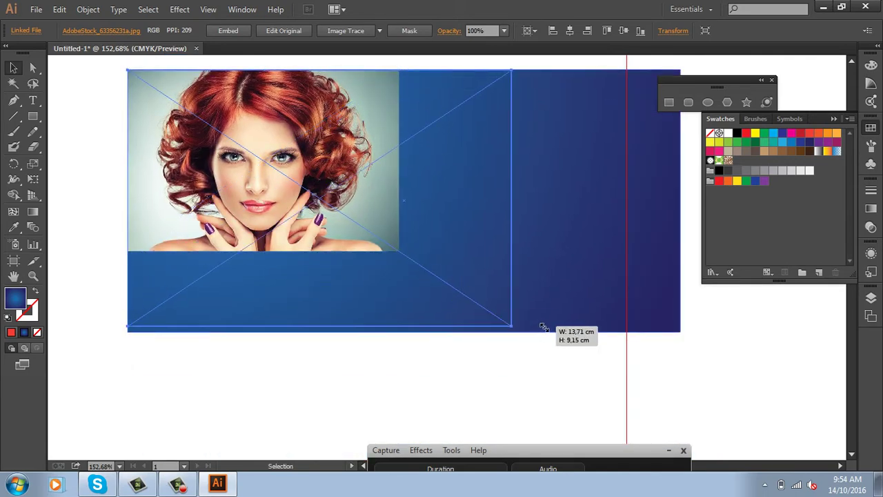
{"action": "left_click_drag", "start_coordinate": [544, 328], "coordinate": [579, 336]}
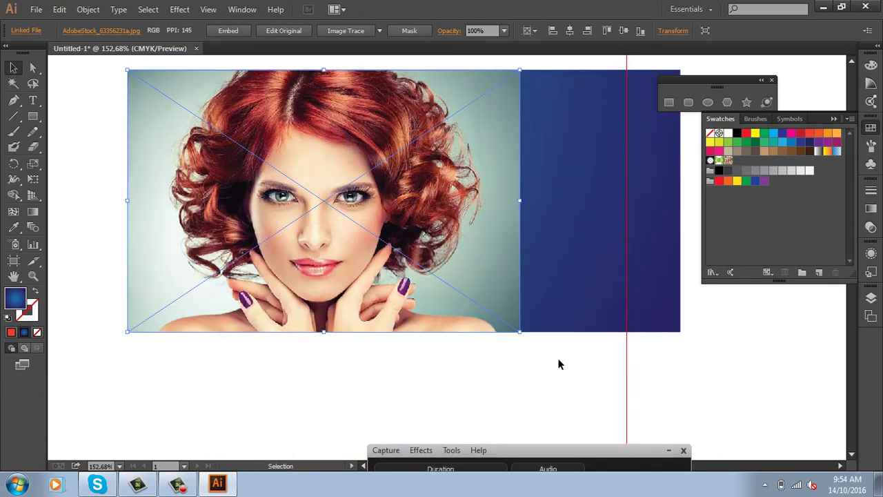
{"action": "left_click", "coordinate": [477, 390]}
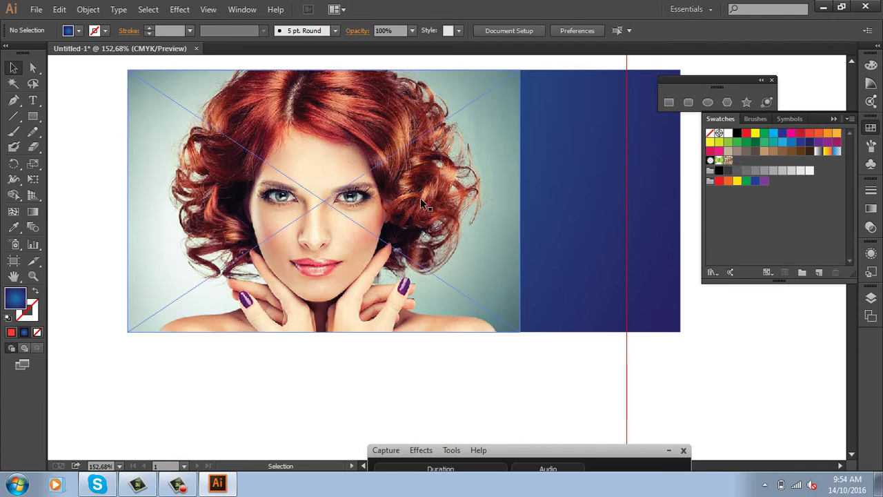
{"action": "left_click", "coordinate": [432, 178]}
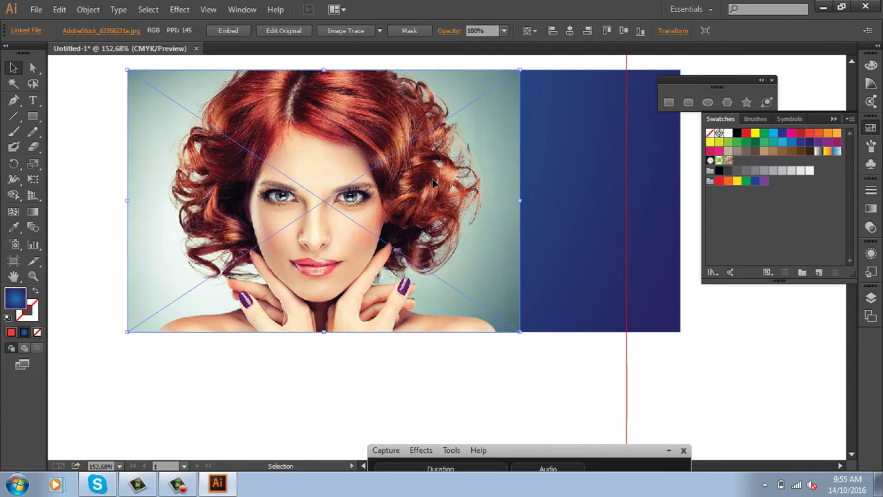
- Create an opacity mask on the photo with Clip off and draw a mask rectangle over it
{"action": "left_click", "coordinate": [872, 228]}
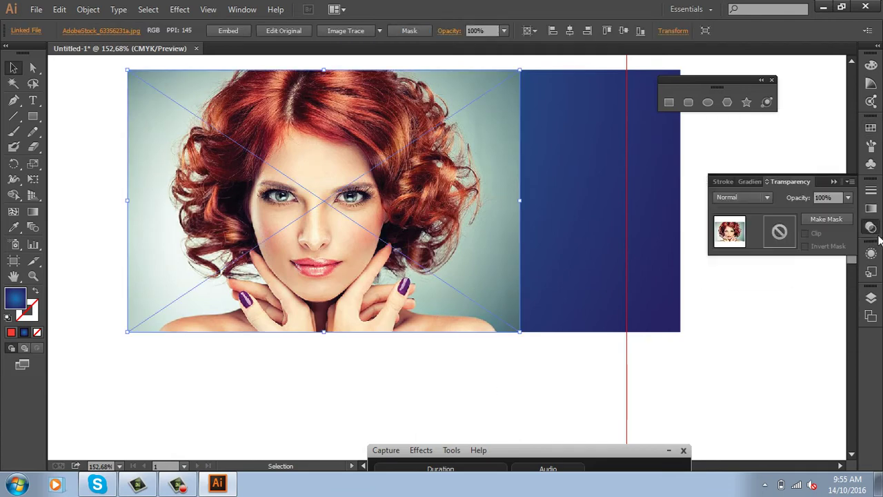
{"action": "double_click", "coordinate": [780, 232]}
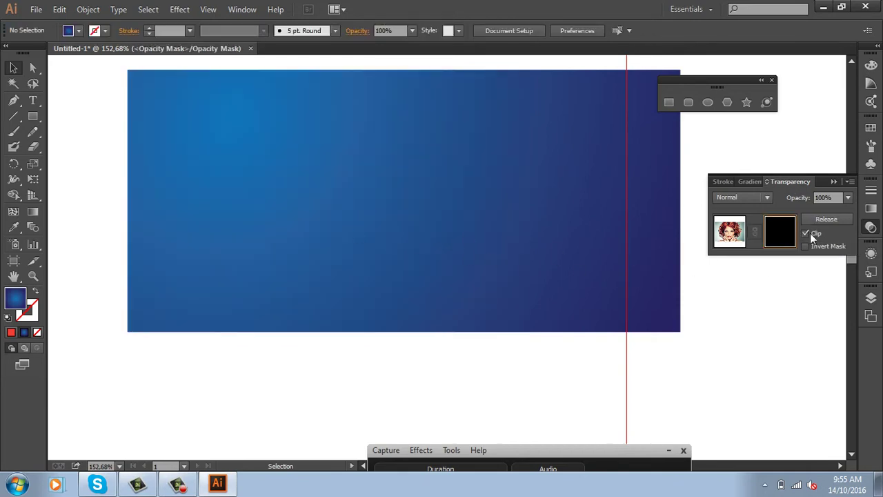
{"action": "left_click", "coordinate": [805, 233]}
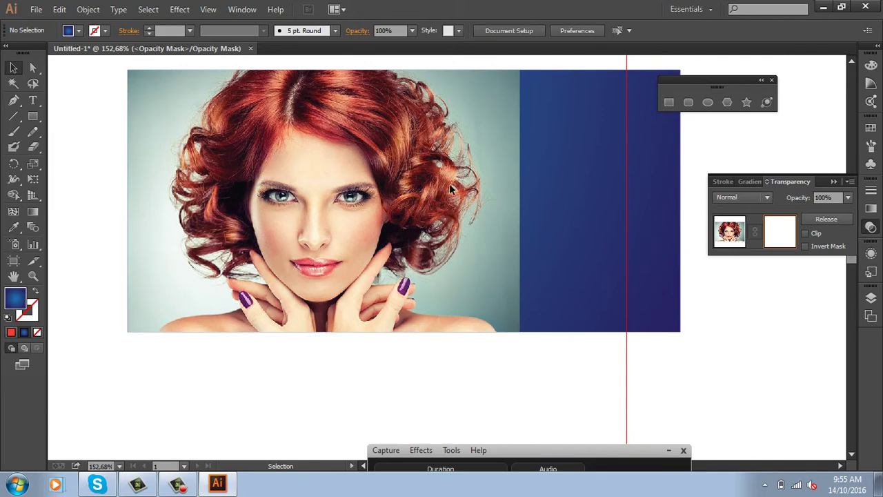
{"action": "left_click", "coordinate": [33, 116]}
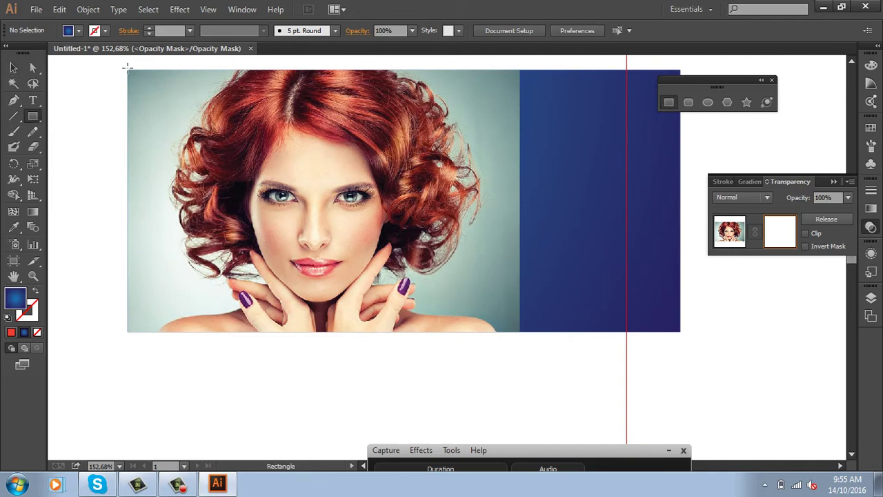
{"action": "left_click_drag", "start_coordinate": [123, 67], "coordinate": [526, 338]}
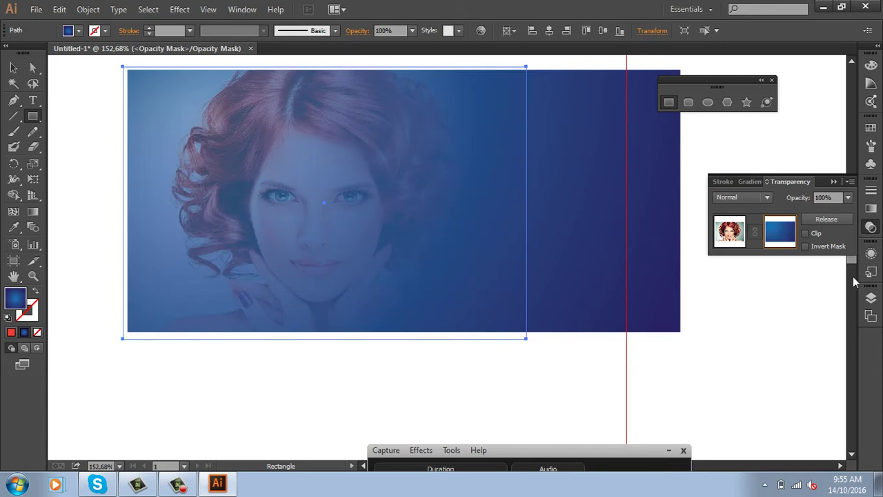
- Give the mask rectangle a horizontal linear white-to-black gradient across the photo
{"action": "left_click", "coordinate": [871, 209]}
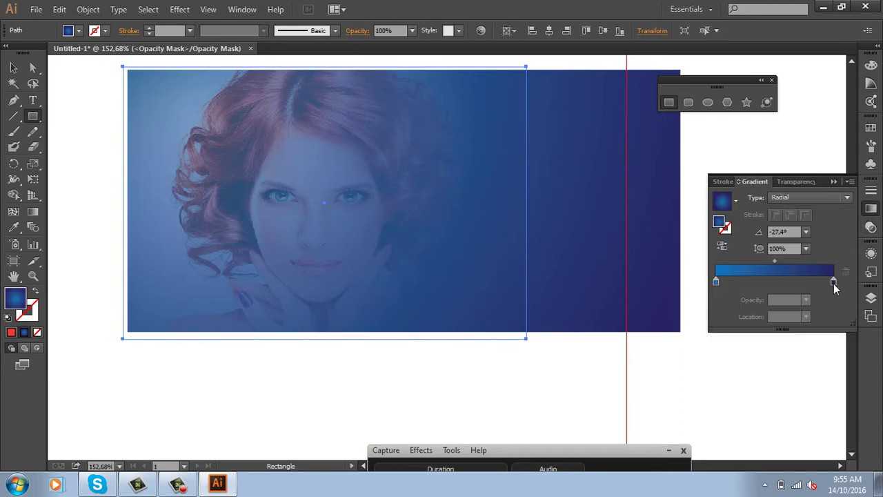
{"action": "double_click", "coordinate": [833, 281]}
{"action": "left_click", "coordinate": [692, 323]}
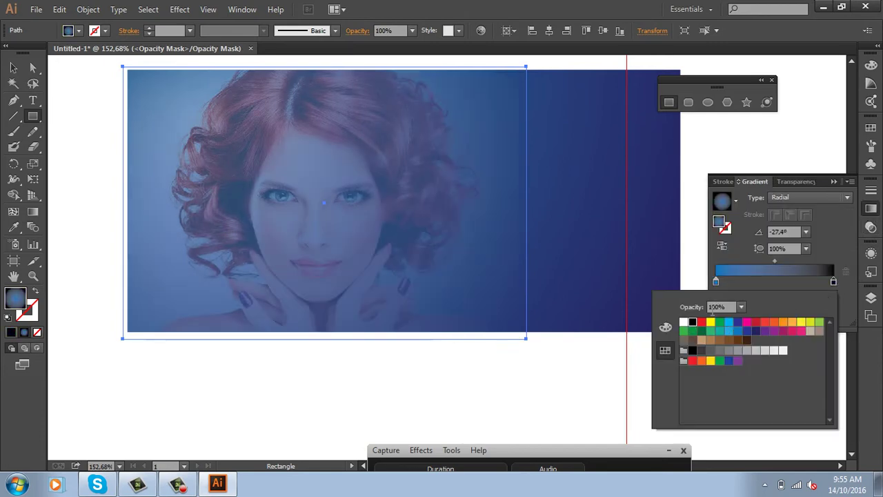
{"action": "left_click", "coordinate": [716, 283]}
{"action": "double_click", "coordinate": [717, 282]}
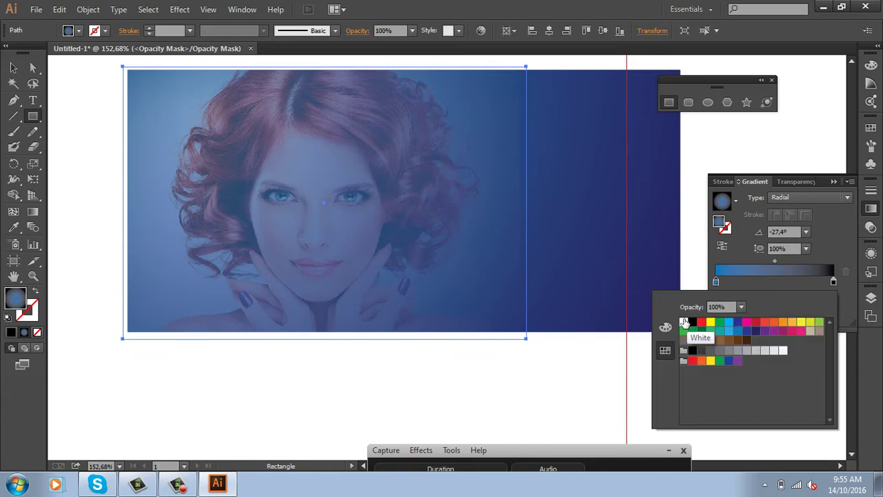
{"action": "left_click", "coordinate": [684, 322]}
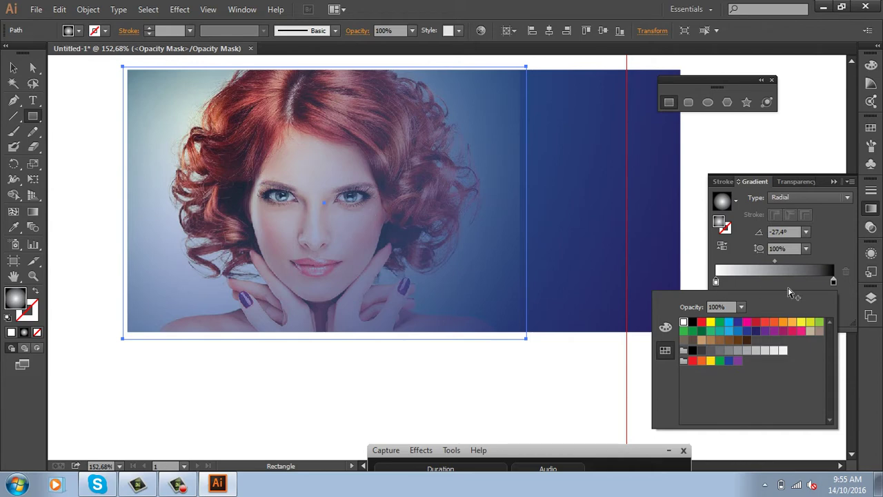
{"action": "left_click", "coordinate": [825, 198]}
{"action": "left_click", "coordinate": [825, 197]}
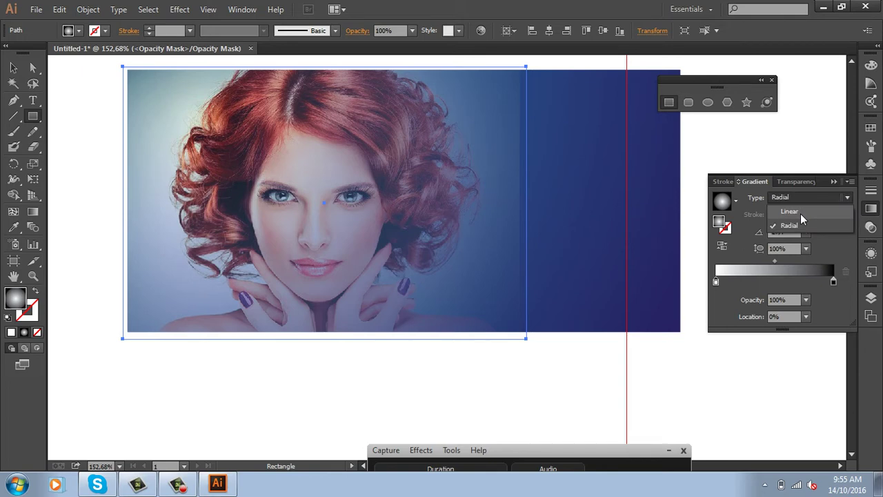
{"action": "left_click", "coordinate": [801, 213]}
{"action": "key", "text": "g"}
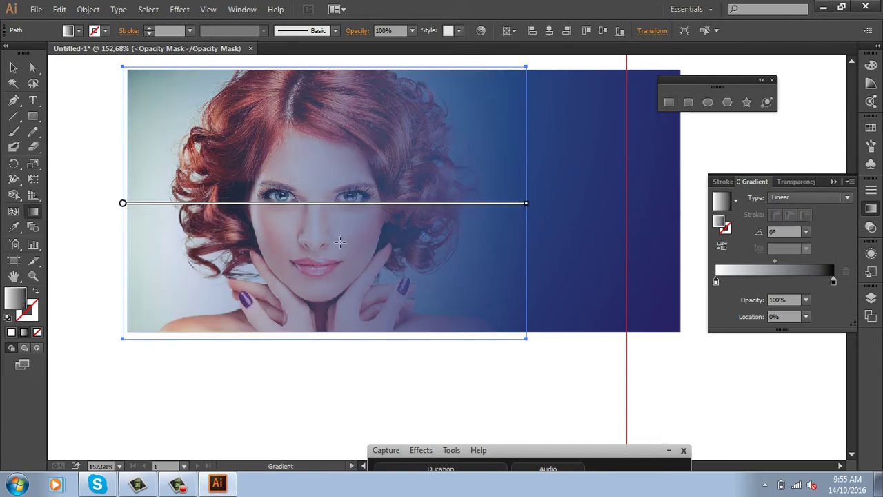
{"action": "left_click_drag", "start_coordinate": [338, 241], "coordinate": [497, 252]}
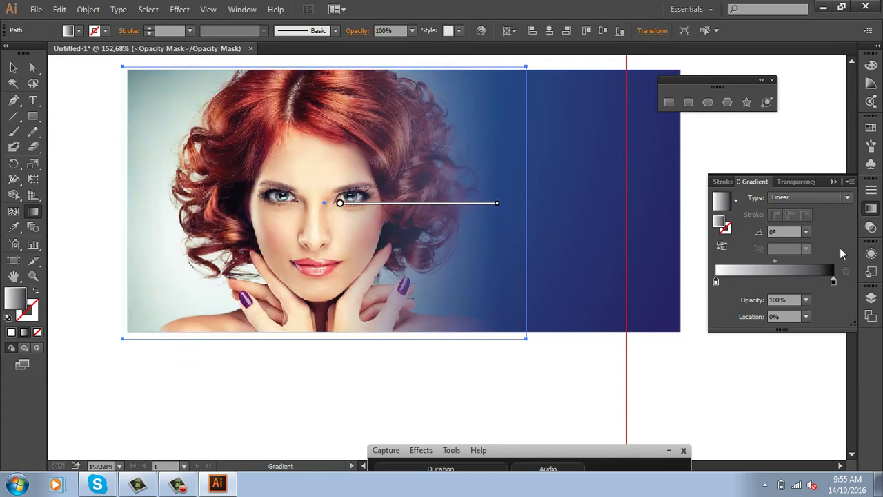
- Leave opacity mask editing and deselect the photo
{"action": "left_click", "coordinate": [870, 228]}
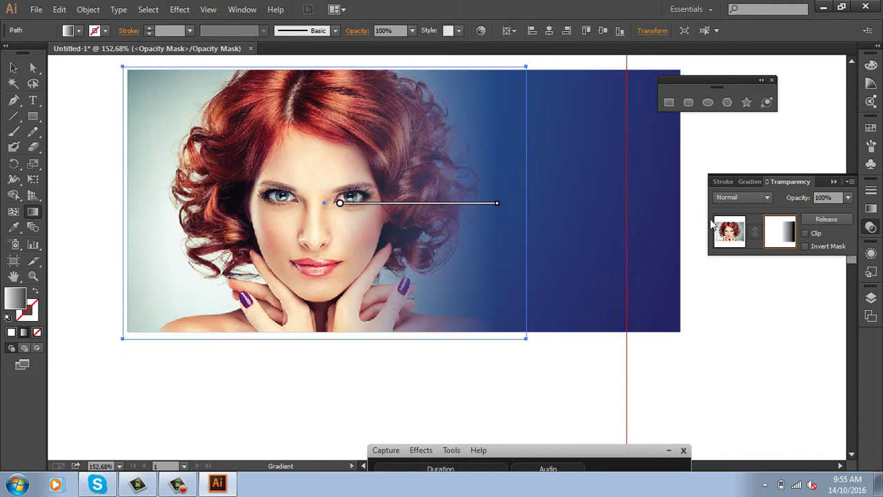
{"action": "left_click", "coordinate": [731, 233]}
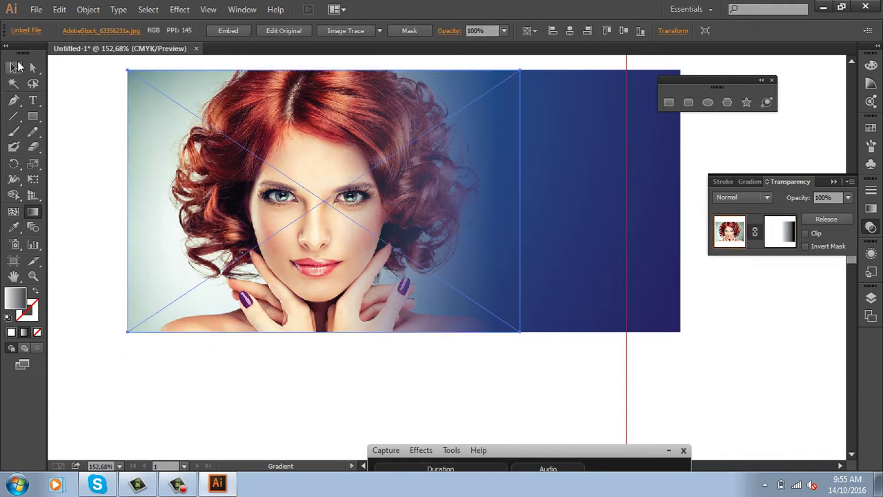
{"action": "left_click", "coordinate": [14, 68]}
{"action": "left_click", "coordinate": [76, 158]}
- Draw a square over the photo's top-left corner and fill it with white
{"action": "left_click_drag", "start_coordinate": [427, 367], "coordinate": [445, 404]}
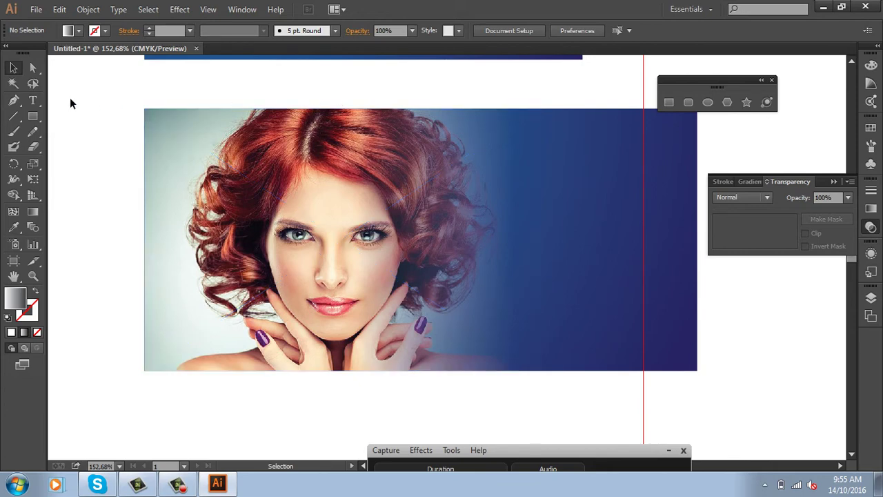
{"action": "key", "text": "m"}
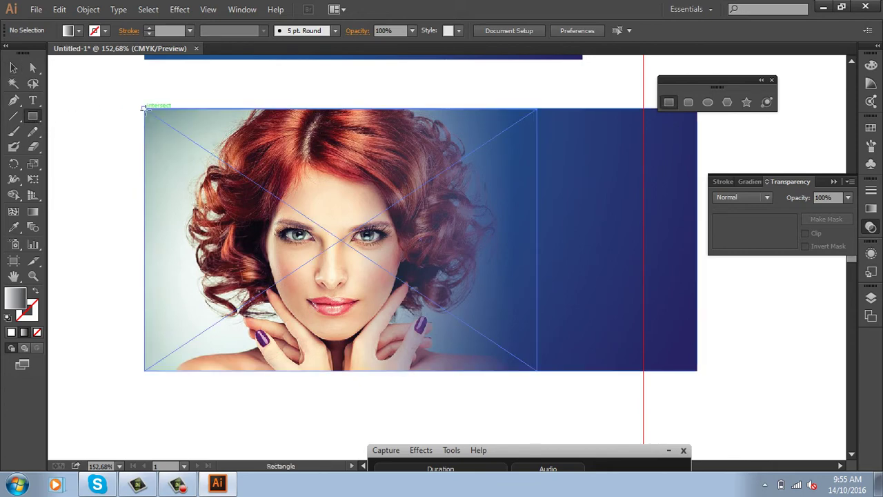
{"action": "left_click_drag", "start_coordinate": [145, 109], "coordinate": [263, 228]}
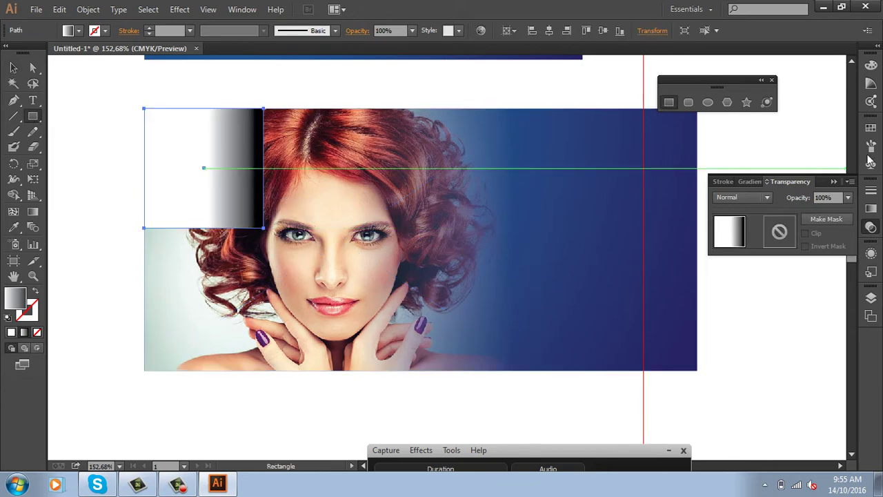
{"action": "left_click", "coordinate": [871, 128]}
{"action": "left_click", "coordinate": [728, 133]}
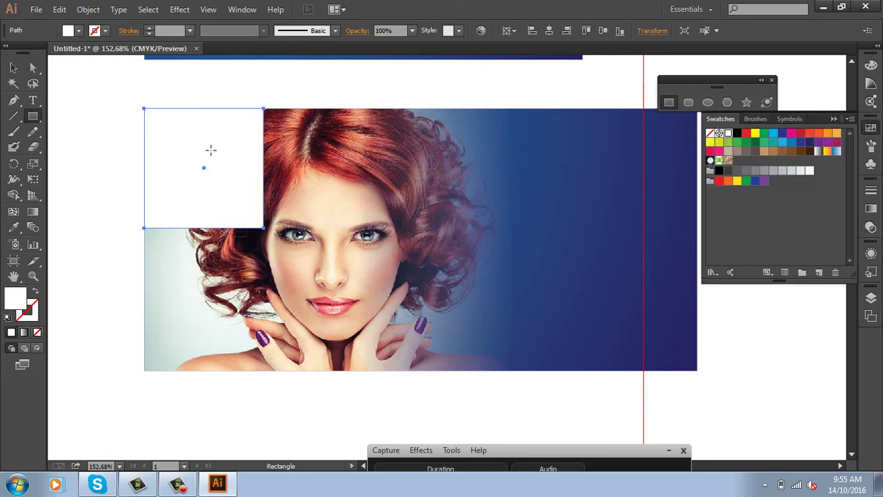
- Zoom in on the white square and select it
{"action": "left_click", "coordinate": [13, 67]}
{"action": "left_click", "coordinate": [236, 79]}
{"action": "key", "text": "z"}
{"action": "left_click_drag", "start_coordinate": [121, 85], "coordinate": [401, 262]}
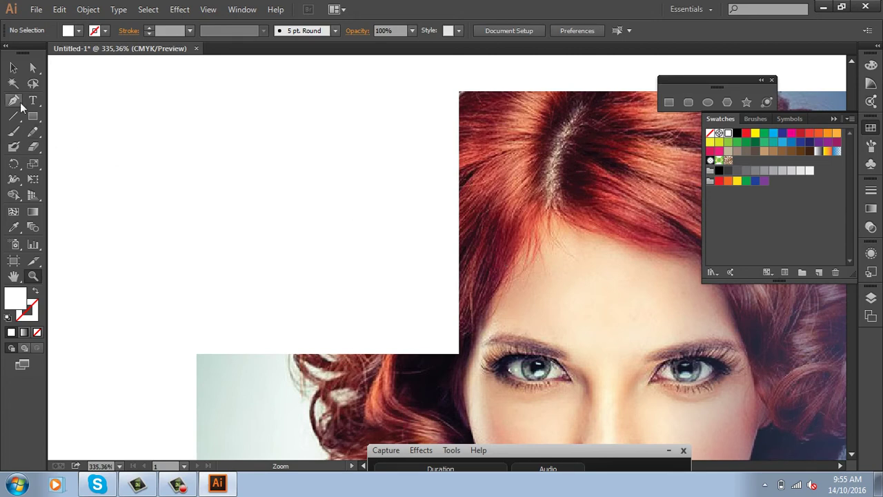
{"action": "left_click", "coordinate": [13, 67]}
{"action": "left_click", "coordinate": [315, 166]}
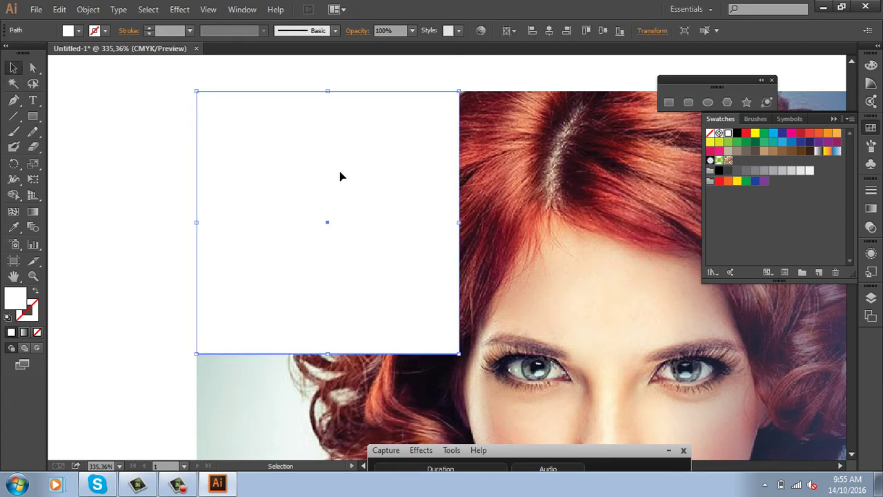
{"action": "left_click", "coordinate": [87, 9]}
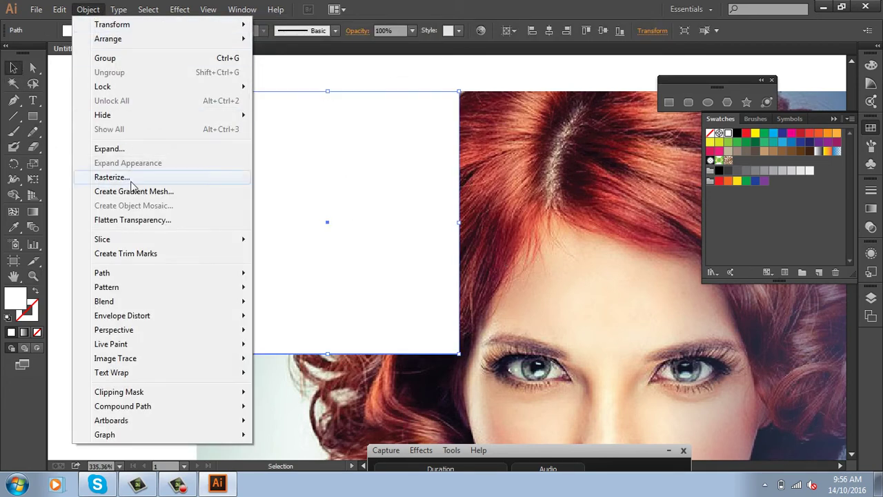
{"action": "mouse_move", "coordinate": [102, 273]}
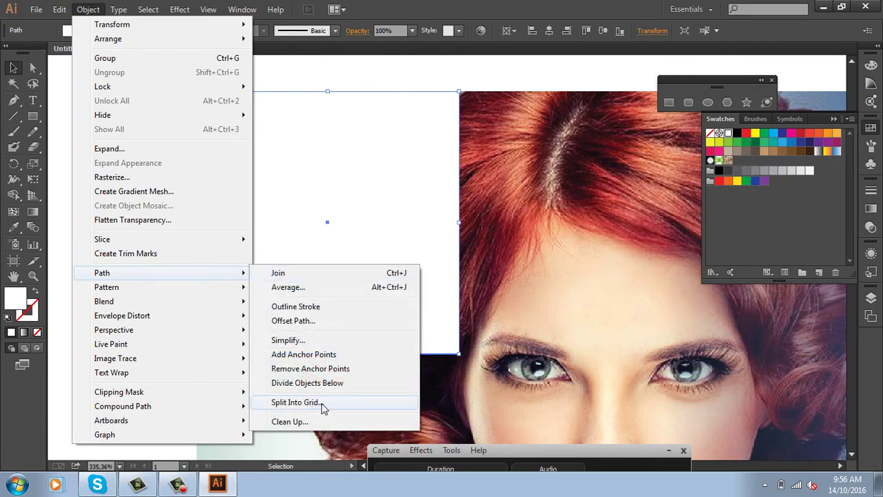
- Split the white square into a 6 × 6 grid with 0 cm gutter via Split Into Grid
{"action": "left_click", "coordinate": [295, 402]}
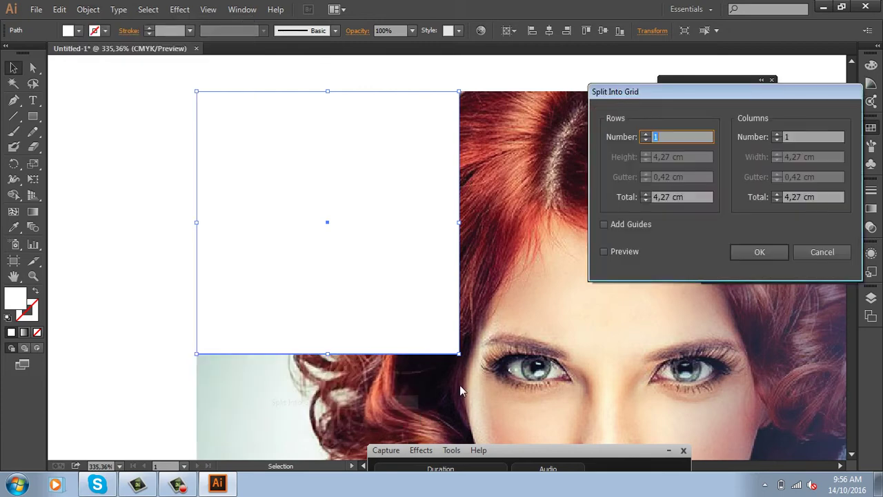
{"action": "left_click", "coordinate": [605, 254]}
{"action": "left_click", "coordinate": [777, 135]}
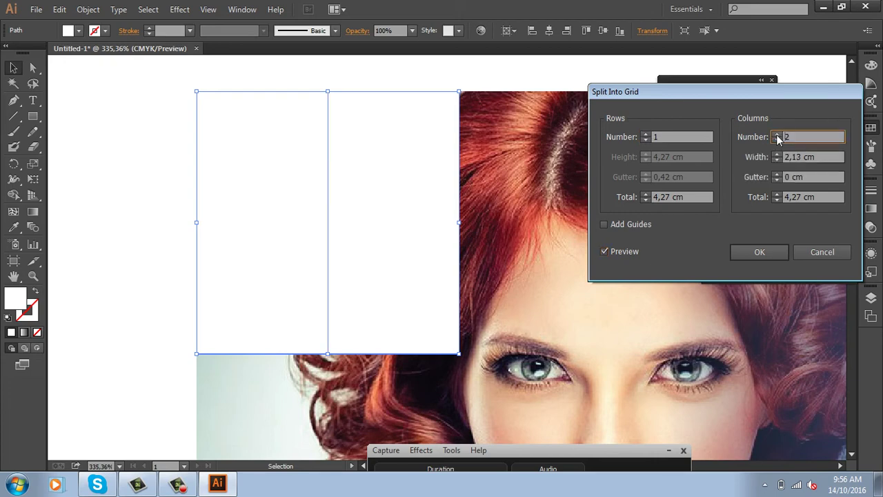
{"action": "left_click", "coordinate": [777, 135]}
{"action": "left_click", "coordinate": [777, 134]}
{"action": "left_click", "coordinate": [777, 135]}
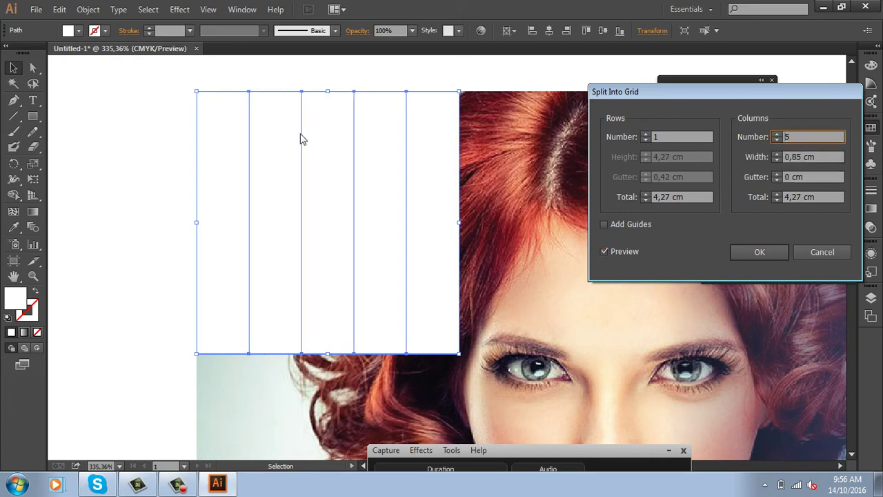
{"action": "left_click", "coordinate": [646, 135]}
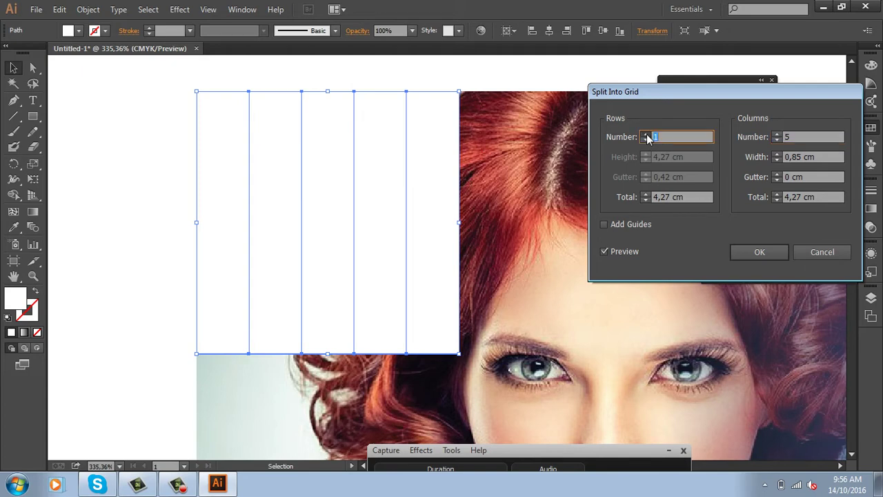
{"action": "left_click", "coordinate": [645, 136]}
{"action": "left_click", "coordinate": [646, 135]}
{"action": "left_click", "coordinate": [646, 135]}
{"action": "left_click", "coordinate": [646, 135]}
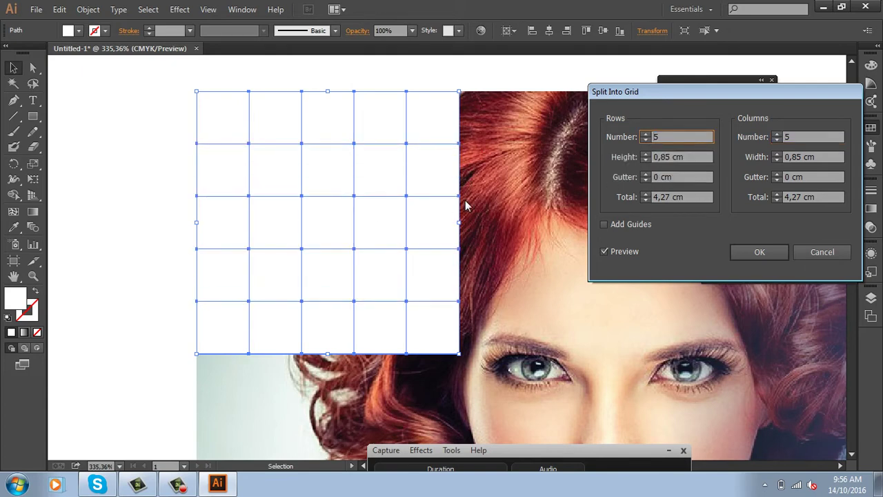
{"action": "left_click", "coordinate": [779, 135]}
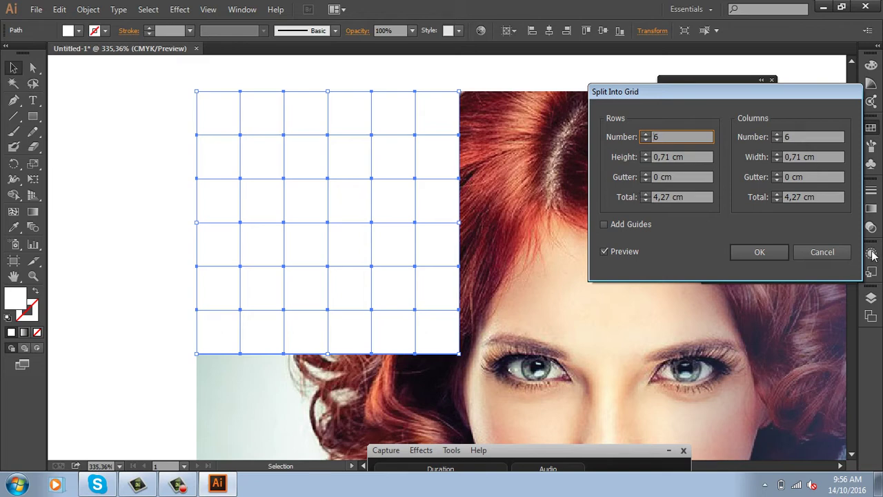
{"action": "left_click", "coordinate": [759, 252]}
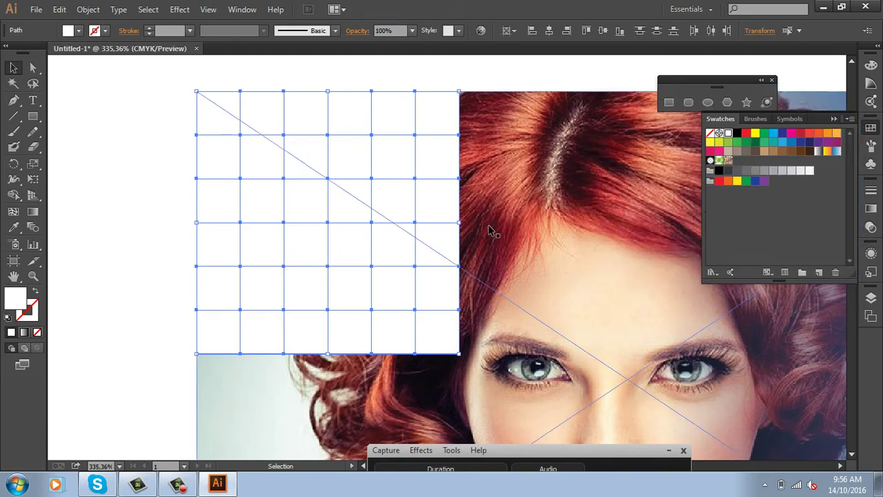
{"action": "left_click", "coordinate": [148, 112]}
{"action": "left_click", "coordinate": [214, 112]}
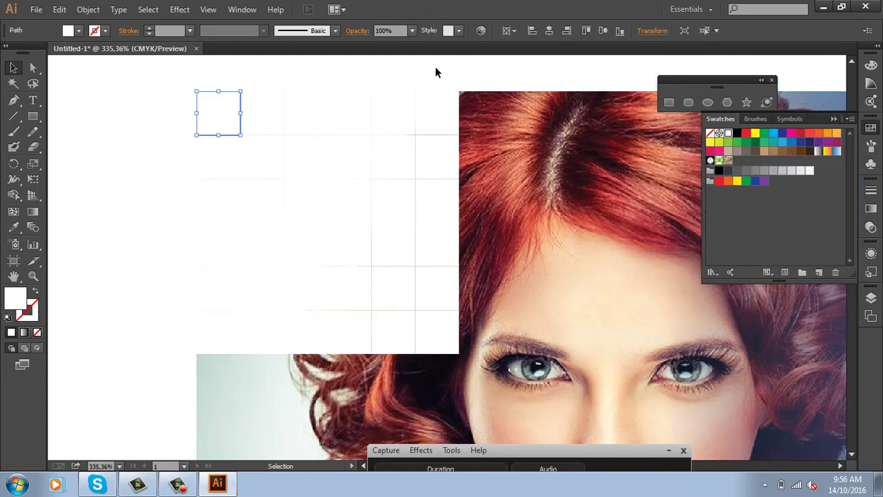
- Set the top-left grid cell to 80% opacity and the next four top-left cells to 60%
{"action": "left_click", "coordinate": [413, 31]}
{"action": "left_click", "coordinate": [425, 158]}
{"action": "left_click_drag", "start_coordinate": [197, 166], "coordinate": [444, 81]}
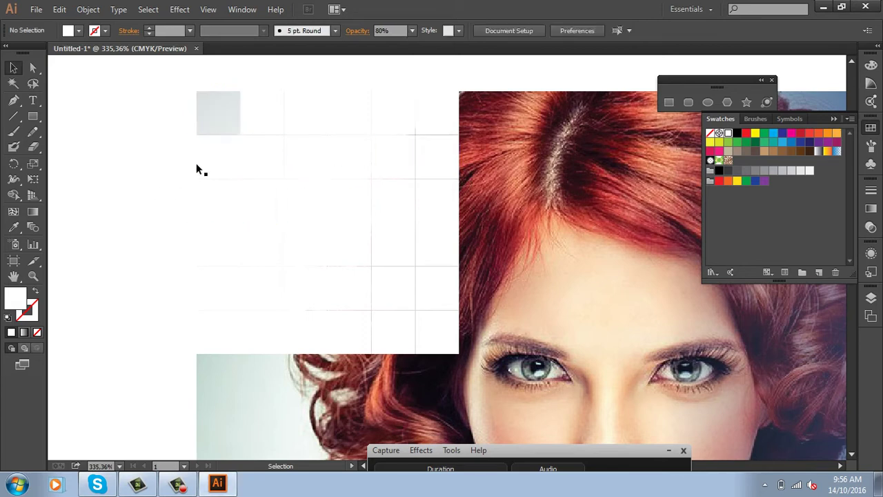
{"action": "left_click", "coordinate": [413, 30]}
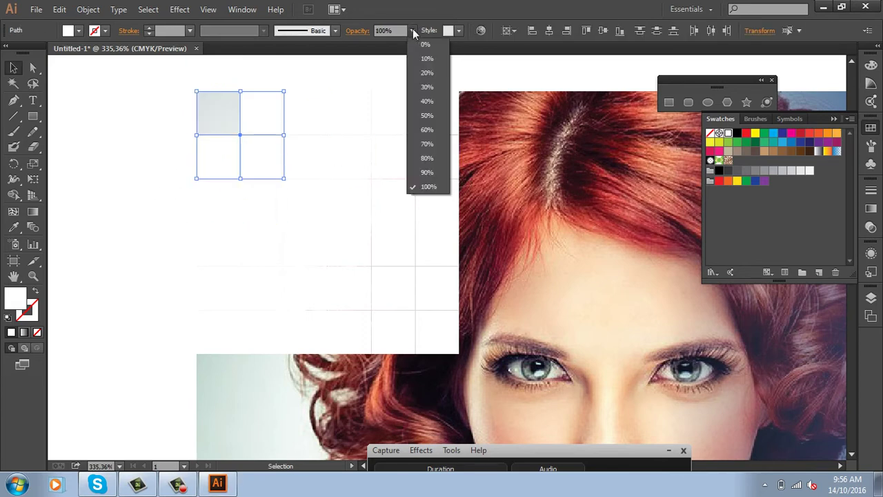
{"action": "left_click", "coordinate": [428, 132]}
- Set the next diagonal band of grid cells to 40% opacity
{"action": "left_click", "coordinate": [121, 167]}
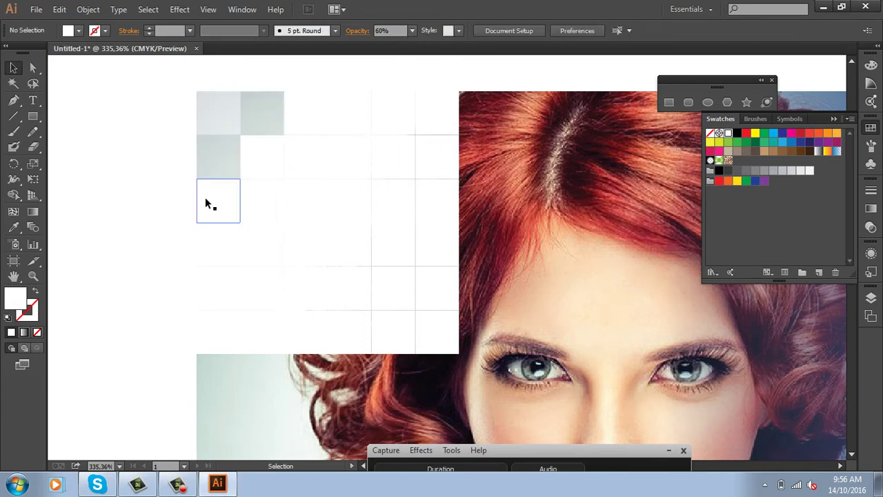
{"action": "left_click", "coordinate": [207, 200]}
{"action": "left_click", "coordinate": [274, 154], "text": "shift"}
{"action": "left_click", "coordinate": [262, 202], "text": "shift"}
{"action": "left_click", "coordinate": [302, 119], "text": "shift"}
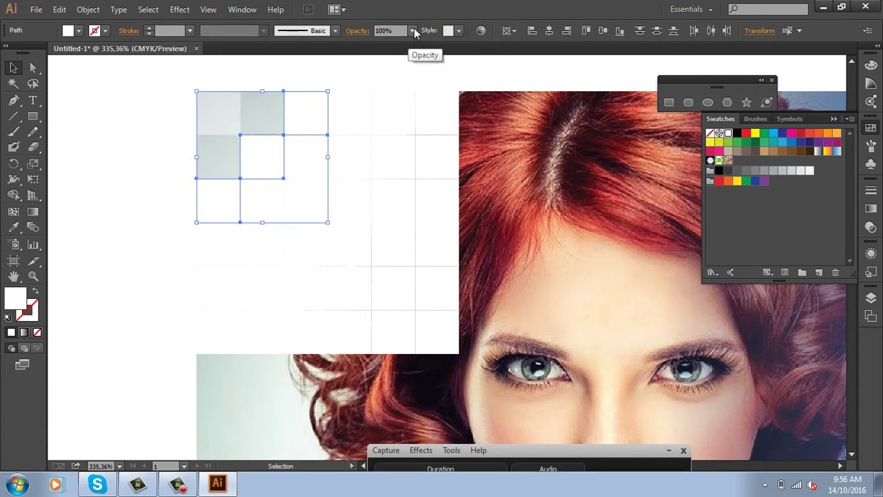
{"action": "left_click", "coordinate": [412, 31]}
{"action": "left_click", "coordinate": [429, 107]}
- Set the following diagonal band of four cells to 20% opacity
{"action": "left_click", "coordinate": [142, 145]}
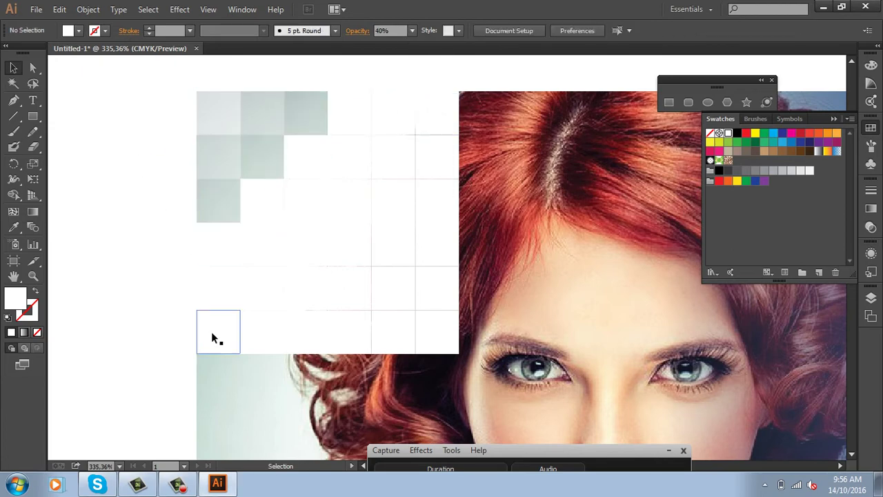
{"action": "left_click", "coordinate": [231, 249]}
{"action": "left_click", "coordinate": [257, 217], "text": "shift"}
{"action": "left_click", "coordinate": [302, 167], "text": "shift"}
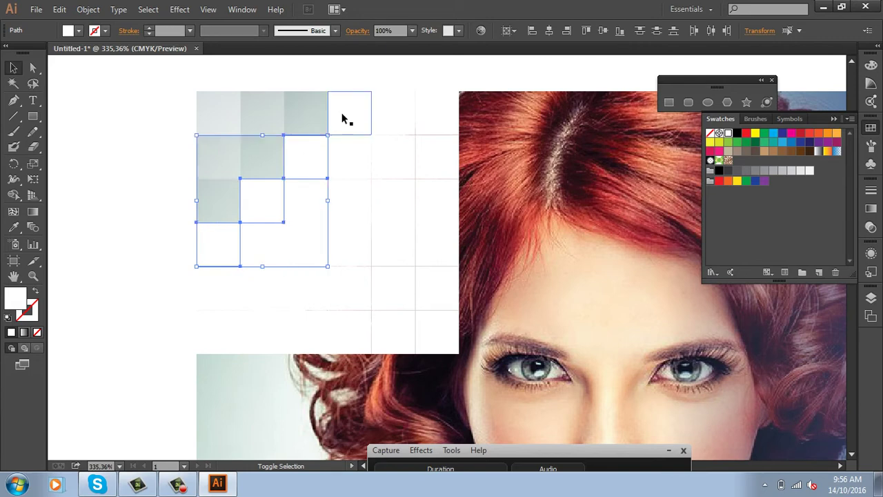
{"action": "left_click", "coordinate": [341, 114], "text": "shift"}
{"action": "left_click", "coordinate": [412, 30]}
{"action": "left_click", "coordinate": [429, 82]}
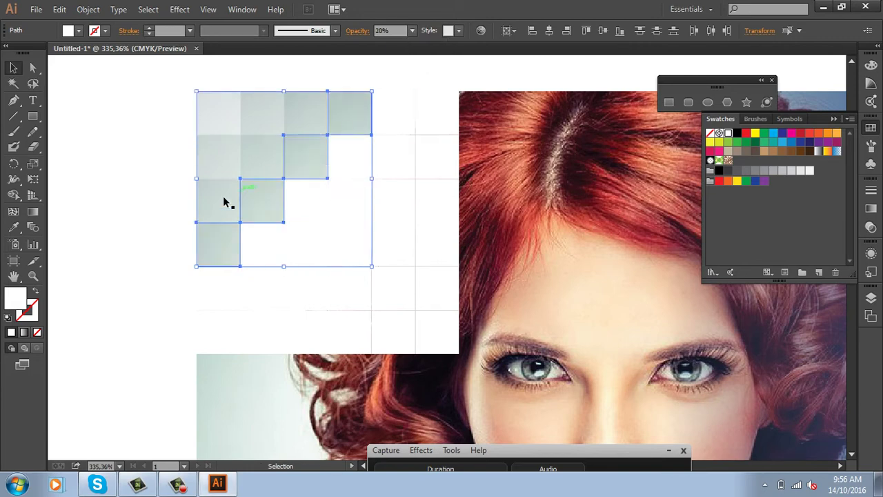
- Set the next five-cell diagonal band to 10% opacity
{"action": "left_click", "coordinate": [183, 314]}
{"action": "left_click", "coordinate": [220, 284]}
{"action": "left_click", "coordinate": [273, 240], "text": "shift"}
{"action": "left_click", "coordinate": [310, 199], "text": "shift"}
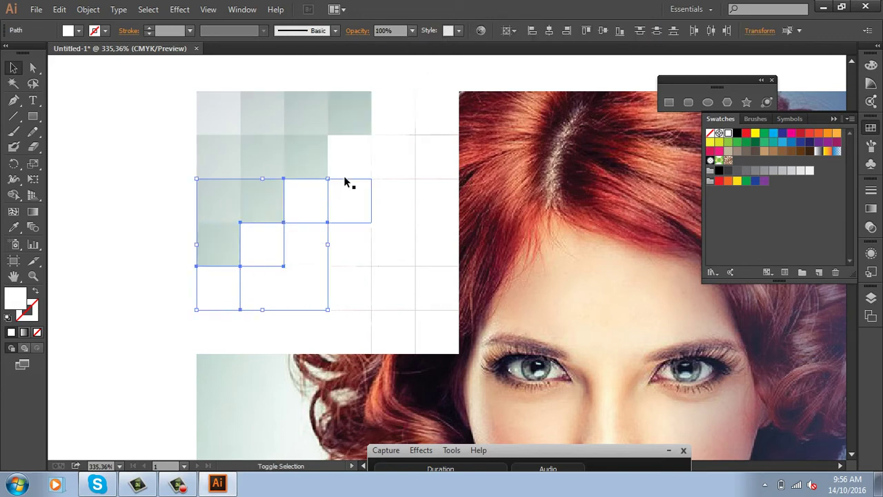
{"action": "left_click", "coordinate": [348, 157], "text": "shift"}
{"action": "left_click", "coordinate": [392, 114], "text": "shift"}
{"action": "left_click", "coordinate": [412, 30]}
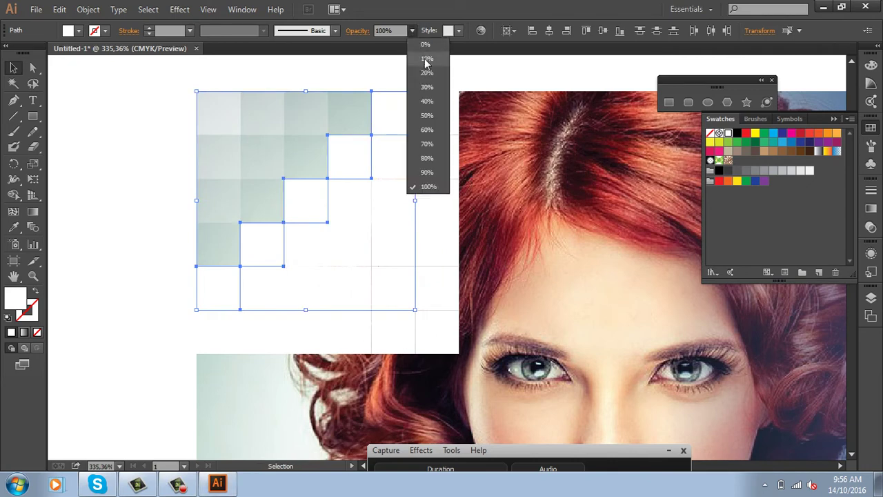
{"action": "left_click", "coordinate": [425, 64]}
- Set the last diagonal band of cells to 5% opacity
{"action": "left_click", "coordinate": [108, 214]}
{"action": "left_click_drag", "start_coordinate": [167, 300], "coordinate": [137, 267]}
{"action": "left_click", "coordinate": [181, 271]}
{"action": "left_click", "coordinate": [235, 208], "text": "shift"}
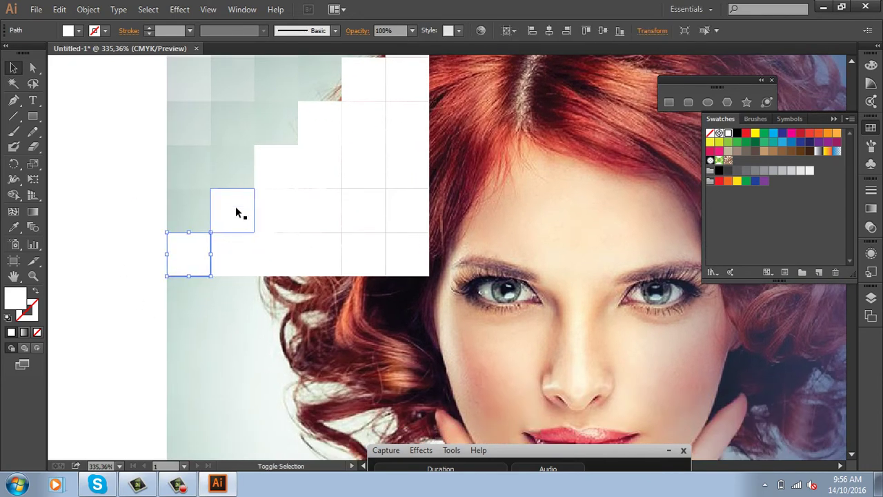
{"action": "left_click", "coordinate": [283, 169], "text": "shift"}
{"action": "left_click", "coordinate": [314, 127], "text": "shift"}
{"action": "left_click", "coordinate": [361, 76], "text": "shift"}
{"action": "left_click", "coordinate": [408, 93], "text": "shift"}
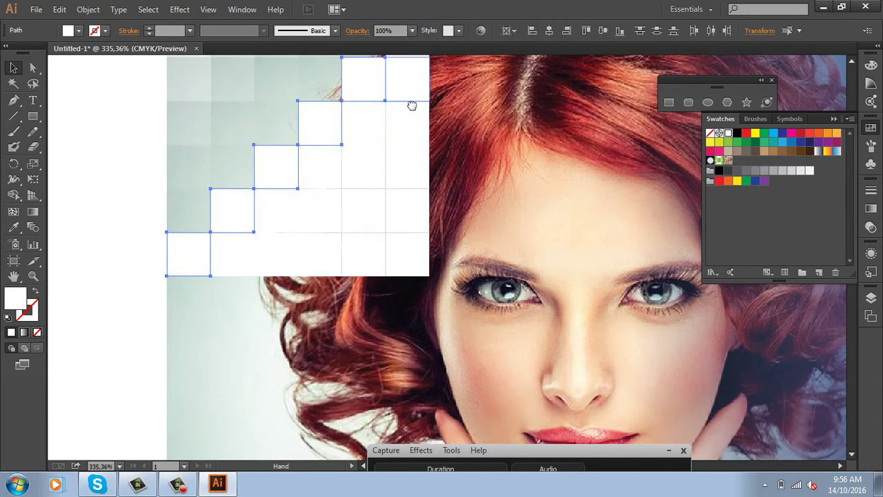
{"action": "left_click_drag", "start_coordinate": [410, 103], "coordinate": [394, 138]}
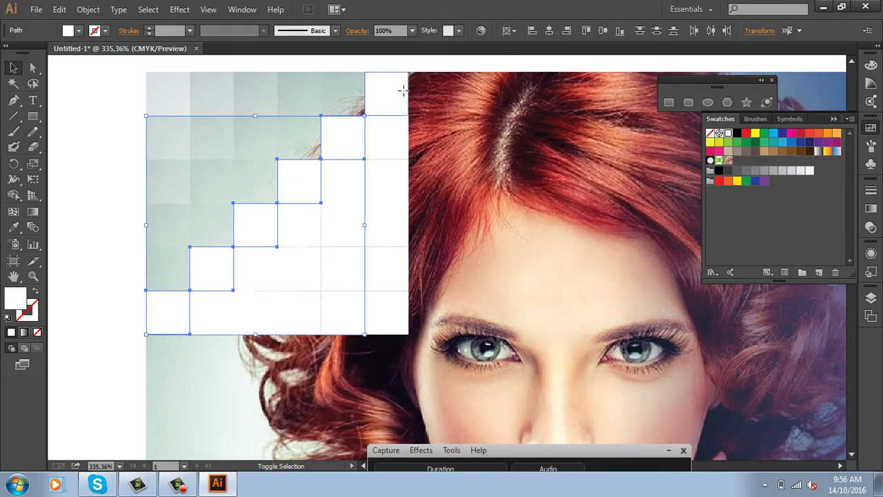
{"action": "left_click", "coordinate": [404, 89], "text": "shift"}
{"action": "left_click", "coordinate": [387, 31]}
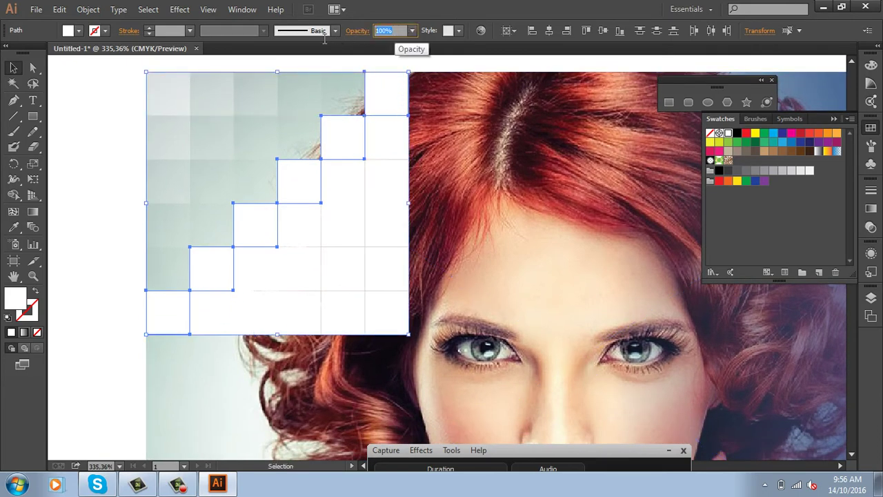
{"action": "type", "text": "5"}
{"action": "key", "text": "Return"}
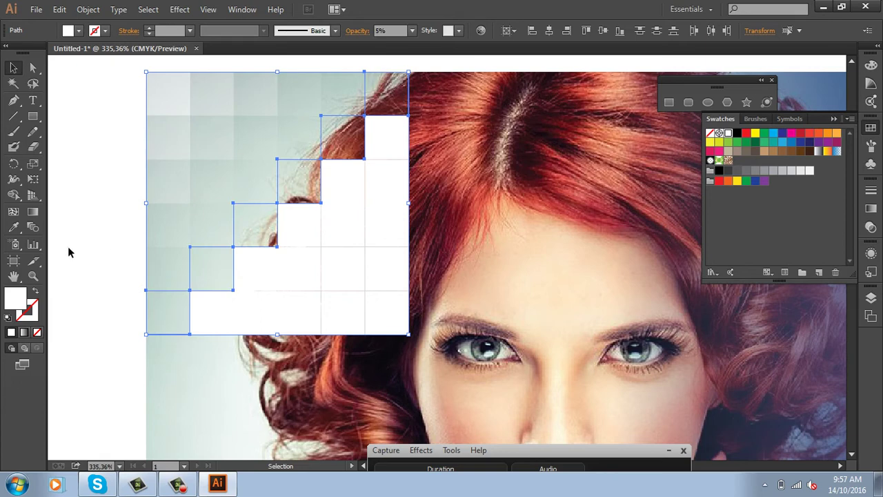
- Remove the accidentally moved duplicate white cell
{"action": "left_click", "coordinate": [74, 208]}
{"action": "left_click", "coordinate": [378, 136]}
{"action": "left_click", "coordinate": [354, 182], "text": "shift"}
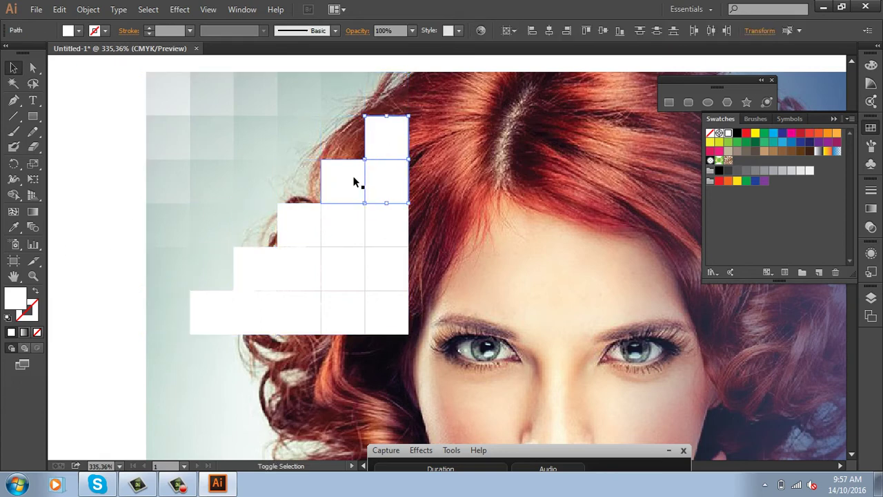
{"action": "left_click_drag", "start_coordinate": [335, 227], "coordinate": [318, 225]}
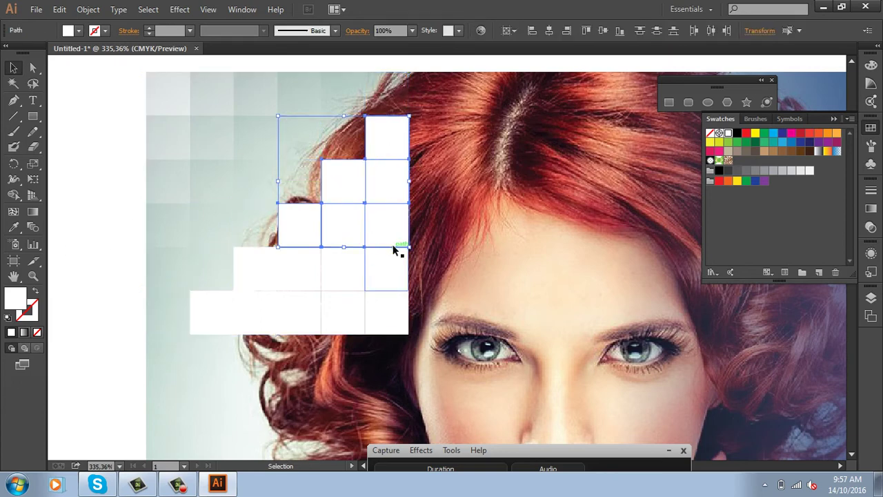
{"action": "left_click_drag", "start_coordinate": [392, 246], "coordinate": [442, 259]}
{"action": "key", "text": "Delete"}
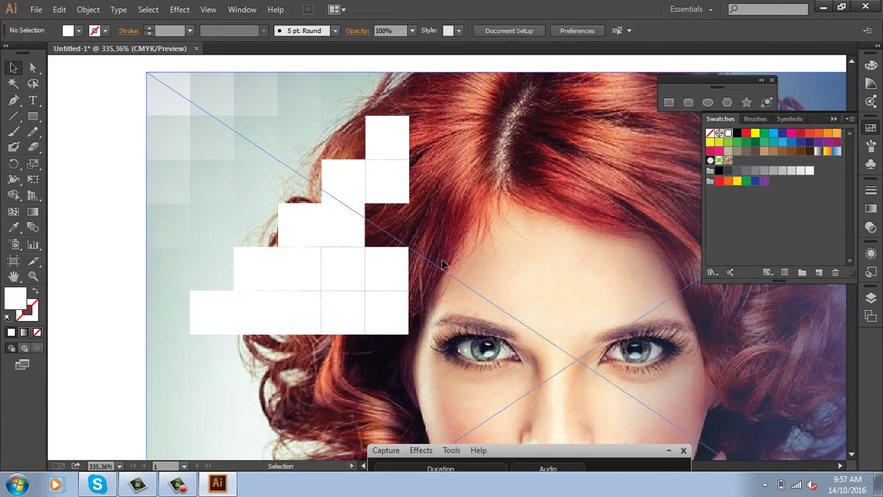
- Delete all the solid white staircase cells across the upper, middle and bottom rows
{"action": "left_click", "coordinate": [392, 178]}
{"action": "left_click", "coordinate": [397, 143], "text": "shift"}
{"action": "left_click", "coordinate": [350, 185], "text": "shift"}
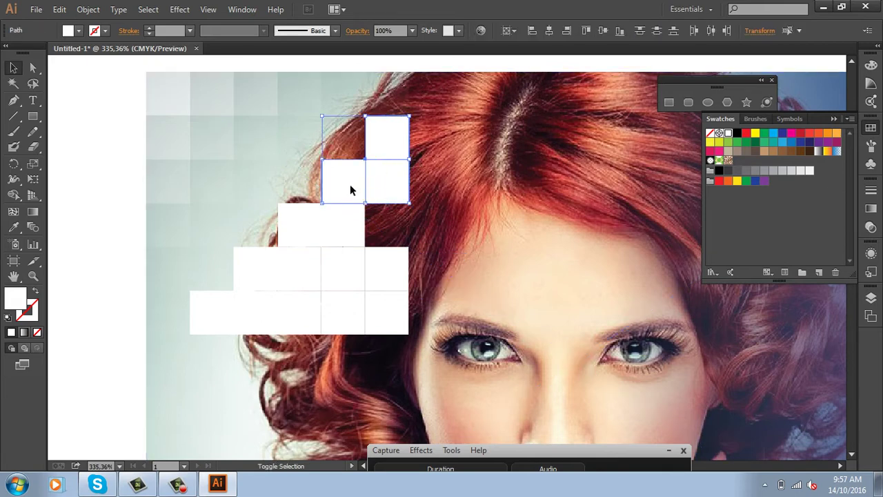
{"action": "left_click", "coordinate": [308, 223], "text": "shift"}
{"action": "left_click", "coordinate": [341, 232], "text": "shift"}
{"action": "left_click", "coordinate": [347, 254], "text": "shift"}
{"action": "left_click", "coordinate": [386, 267], "text": "shift"}
{"action": "left_click", "coordinate": [306, 283], "text": "shift"}
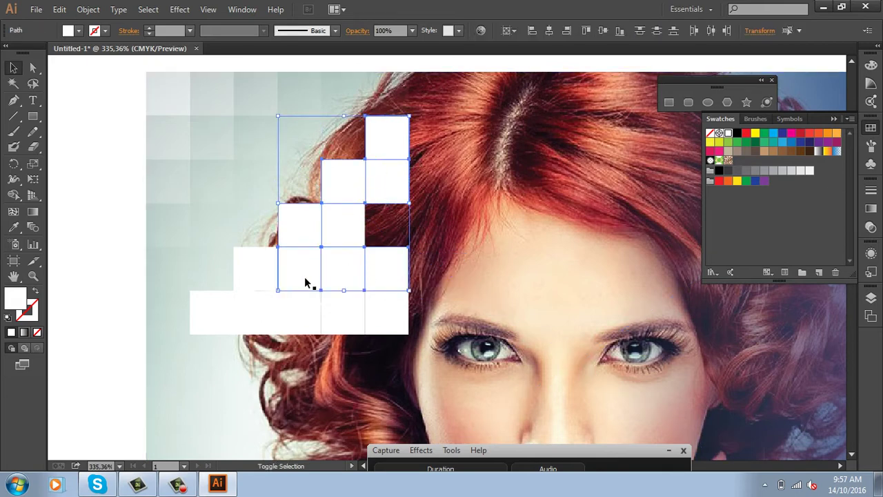
{"action": "left_click", "coordinate": [253, 284], "text": "shift"}
{"action": "left_click", "coordinate": [211, 315], "text": "shift"}
{"action": "left_click", "coordinate": [251, 316], "text": "shift"}
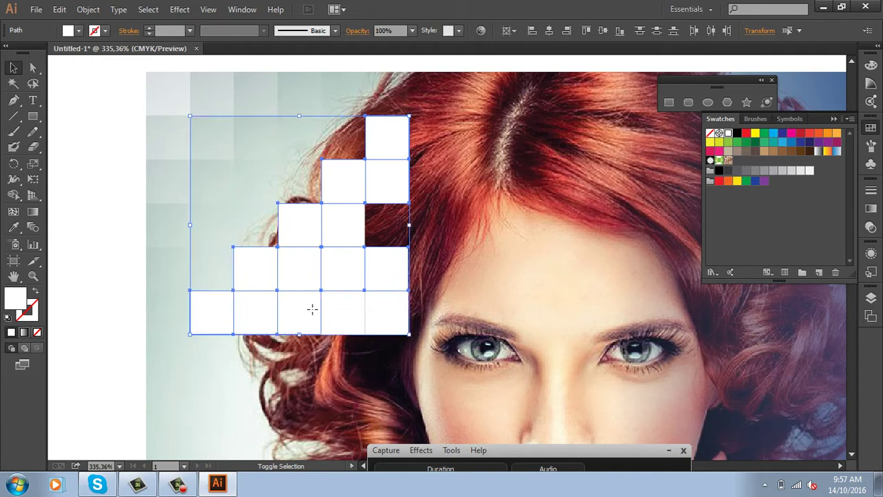
{"action": "left_click", "coordinate": [343, 312], "text": "shift"}
{"action": "left_click", "coordinate": [380, 312], "text": "shift"}
{"action": "key", "text": "Delete"}
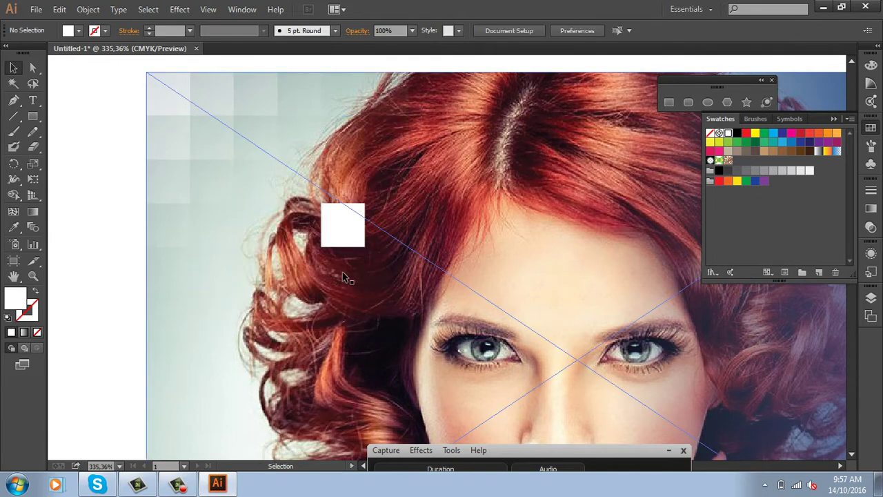
- Delete the last remaining white square and zoom out
{"action": "left_click", "coordinate": [348, 244]}
{"action": "key", "text": "Delete"}
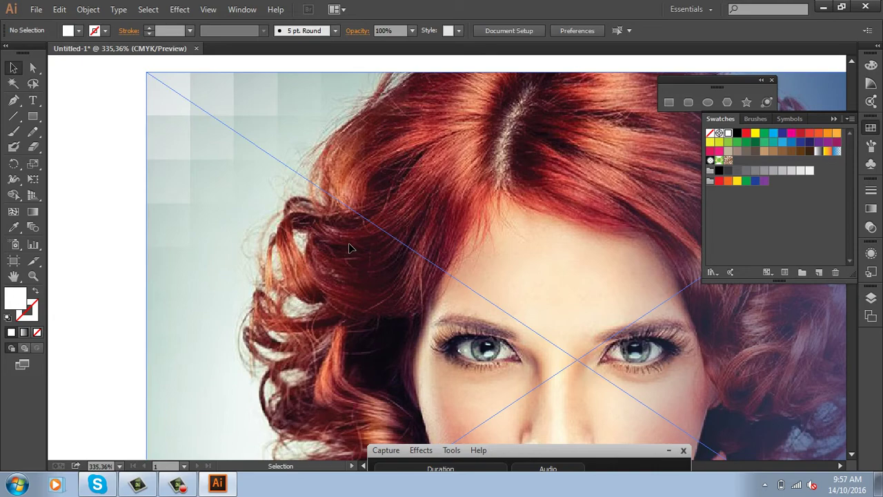
{"action": "key", "text": "ctrl+minus"}
{"action": "key", "text": "ctrl+minus"}
- Pan and zoom out so the whole photo banner sits near the top of view
{"action": "left_click_drag", "start_coordinate": [237, 292], "coordinate": [156, 288]}
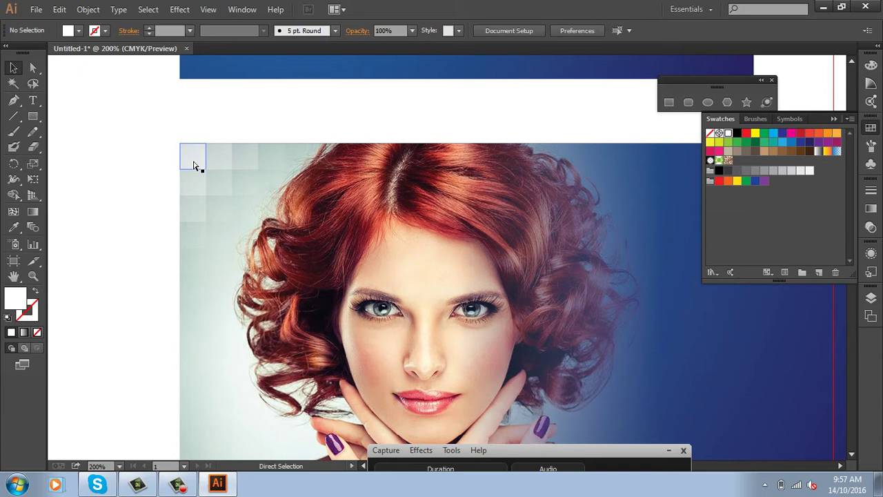
{"action": "key", "text": "ctrl+minus"}
{"action": "key", "text": "ctrl+minus"}
{"action": "left_click_drag", "start_coordinate": [510, 376], "coordinate": [441, 250]}
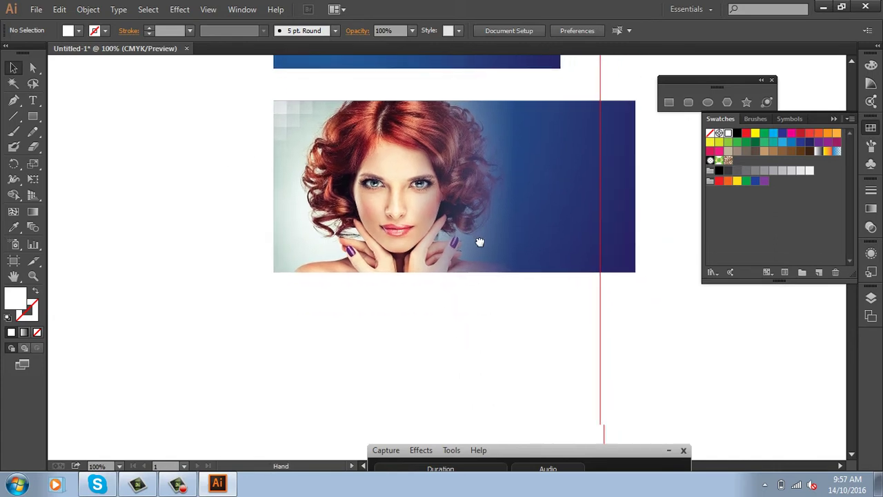
- Duplicate the banner's gradient rectangle below it as a second panel
{"action": "left_click", "coordinate": [552, 185]}
{"action": "left_click_drag", "start_coordinate": [575, 224], "coordinate": [559, 292]}
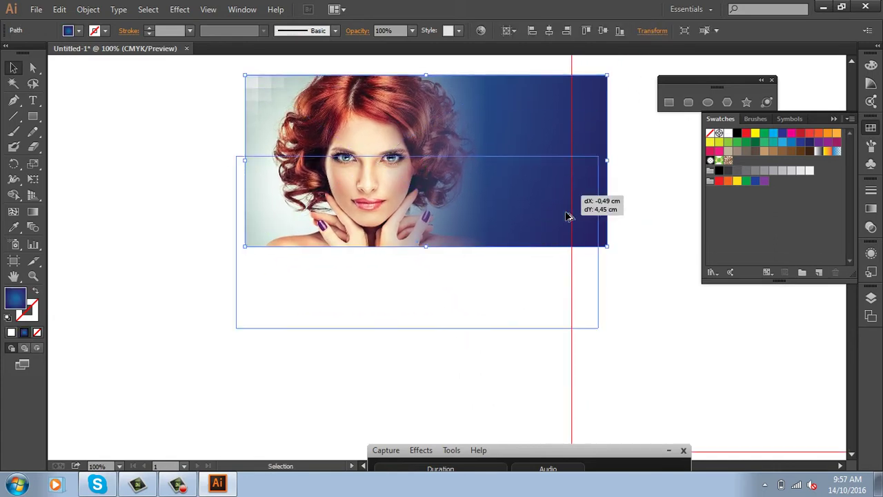
{"action": "left_click_drag", "start_coordinate": [451, 325], "coordinate": [440, 276]}
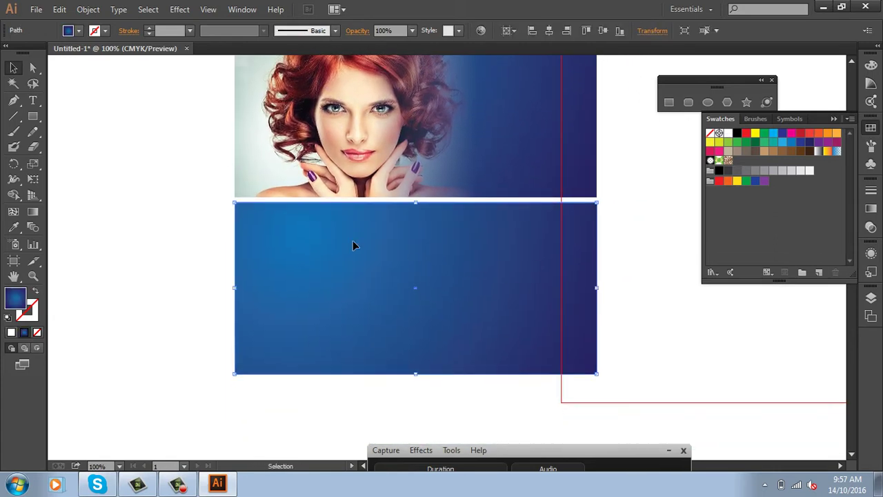
- Draw a white-filled rectangle covering the left part of the new gradient panel
{"action": "key", "text": "m"}
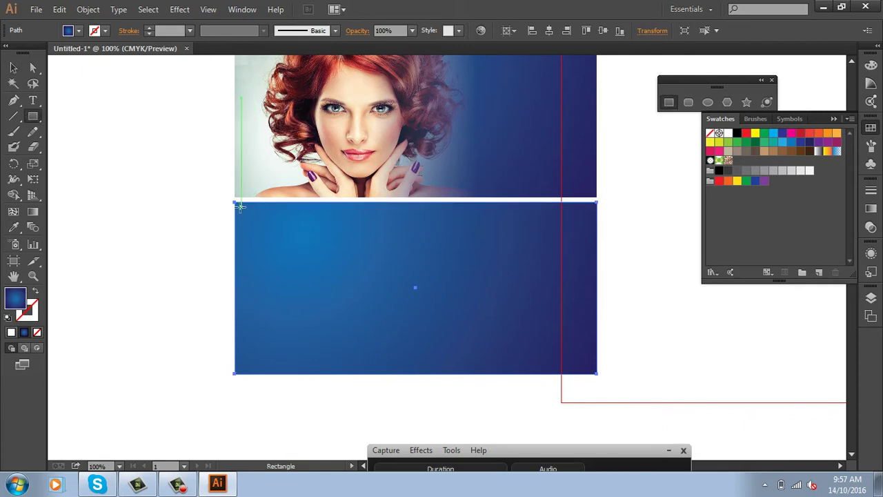
{"action": "mouse_move", "coordinate": [239, 206]}
{"action": "left_mouse_down"}
{"action": "mouse_move", "coordinate": [433, 361]}
{"action": "mouse_move", "coordinate": [476, 370]}
{"action": "left_mouse_up"}
{"action": "key", "text": "z"}
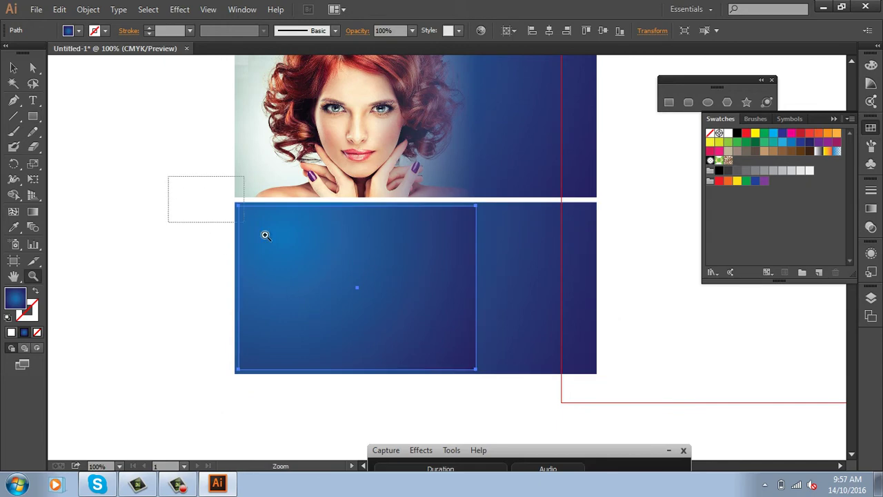
{"action": "left_click_drag", "start_coordinate": [168, 173], "coordinate": [572, 407]}
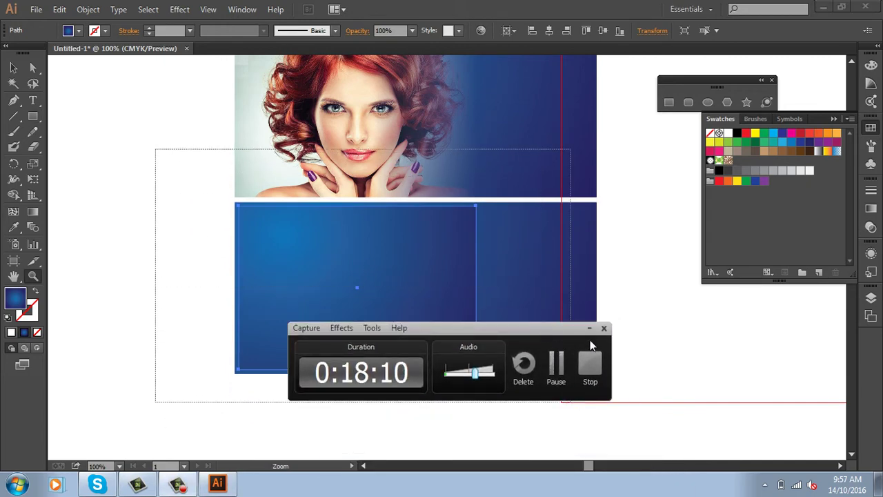
{"action": "mouse_move", "coordinate": [572, 408]}
{"action": "left_mouse_down"}
{"action": "mouse_move", "coordinate": [559, 373]}
{"action": "mouse_move", "coordinate": [556, 403]}
{"action": "left_mouse_up"}
{"action": "left_click", "coordinate": [729, 133]}
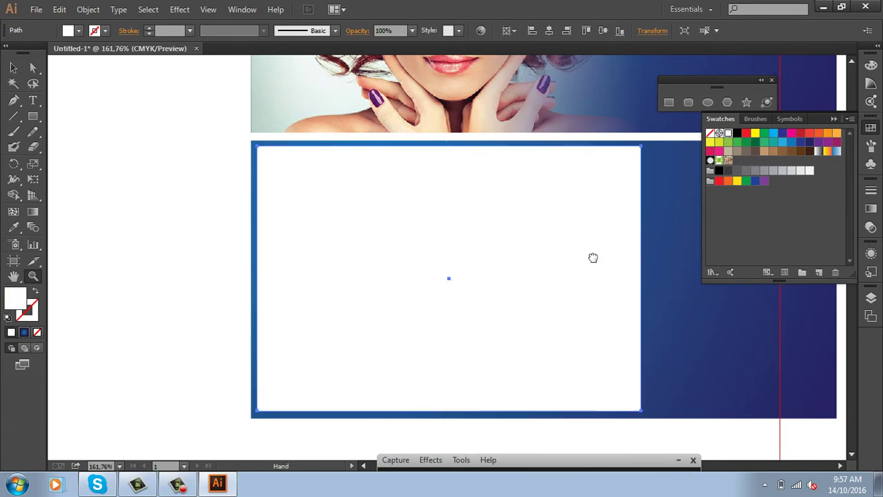
{"action": "left_click_drag", "start_coordinate": [592, 256], "coordinate": [455, 235]}
{"action": "left_click", "coordinate": [13, 67]}
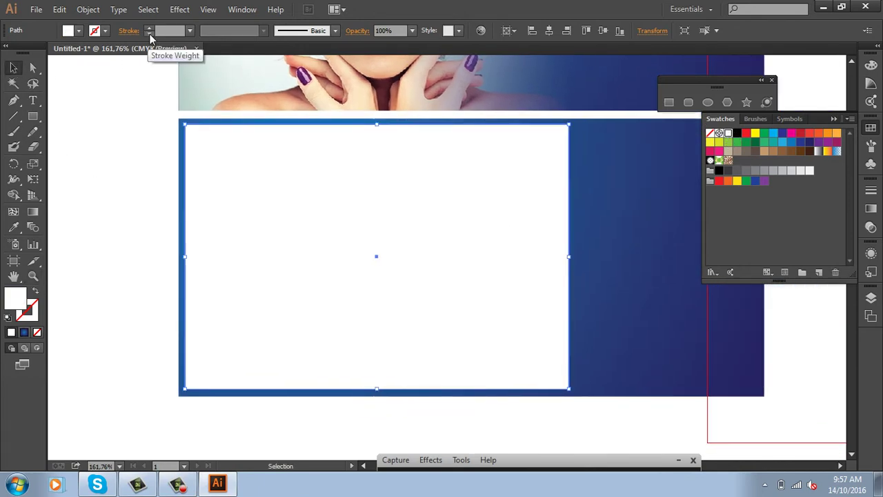
- Open Split Into Grid for the white rectangle with Preview on and 7 columns
{"action": "left_click", "coordinate": [94, 12]}
{"action": "mouse_move", "coordinate": [102, 272]}
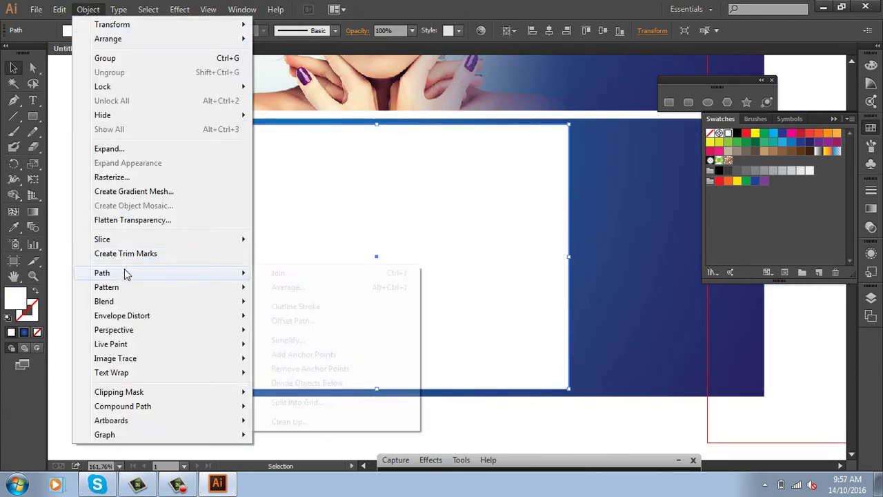
{"action": "left_click", "coordinate": [321, 407]}
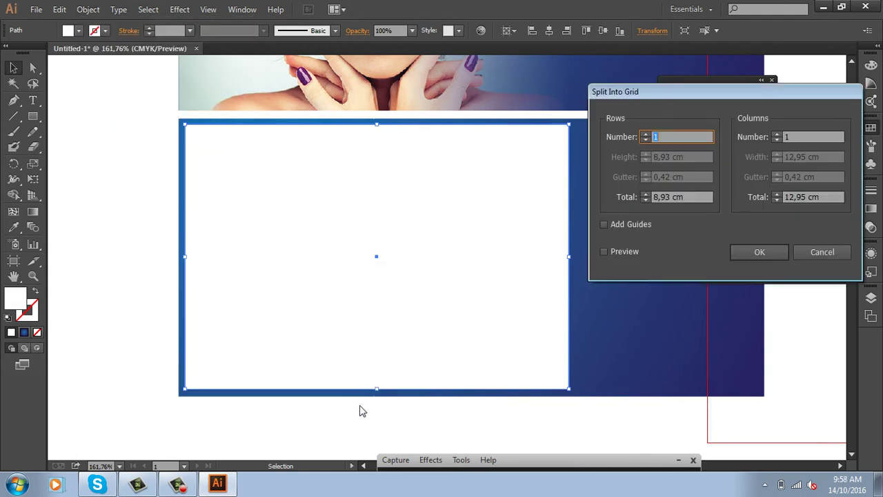
{"action": "left_click", "coordinate": [624, 252]}
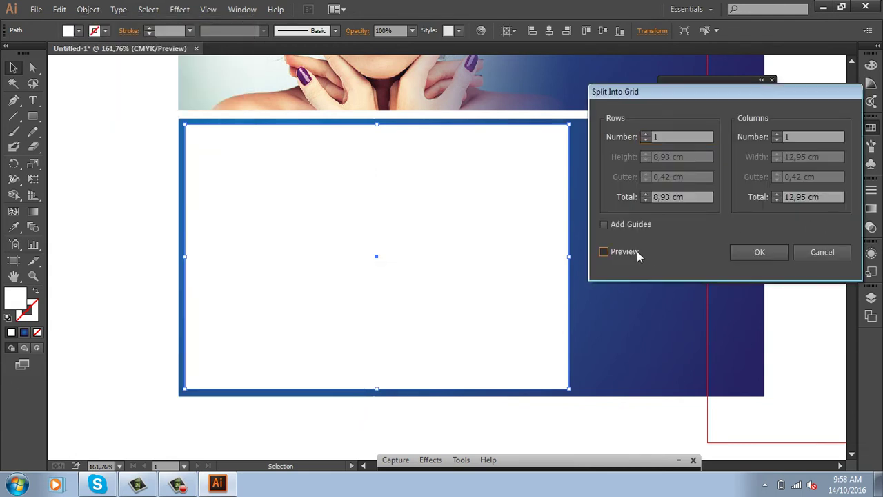
{"action": "left_click", "coordinate": [778, 135]}
{"action": "left_click", "coordinate": [777, 134]}
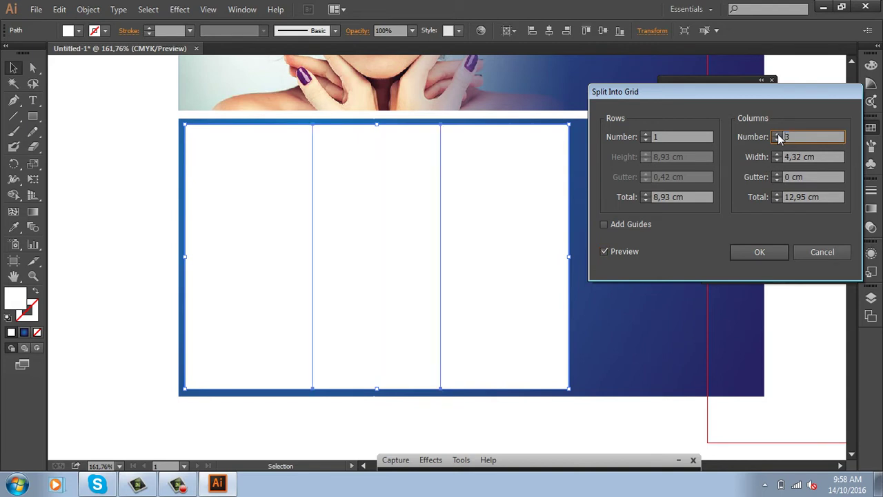
{"action": "left_click", "coordinate": [777, 134]}
{"action": "left_click", "coordinate": [778, 135]}
{"action": "left_click", "coordinate": [778, 134]}
{"action": "left_click", "coordinate": [778, 135]}
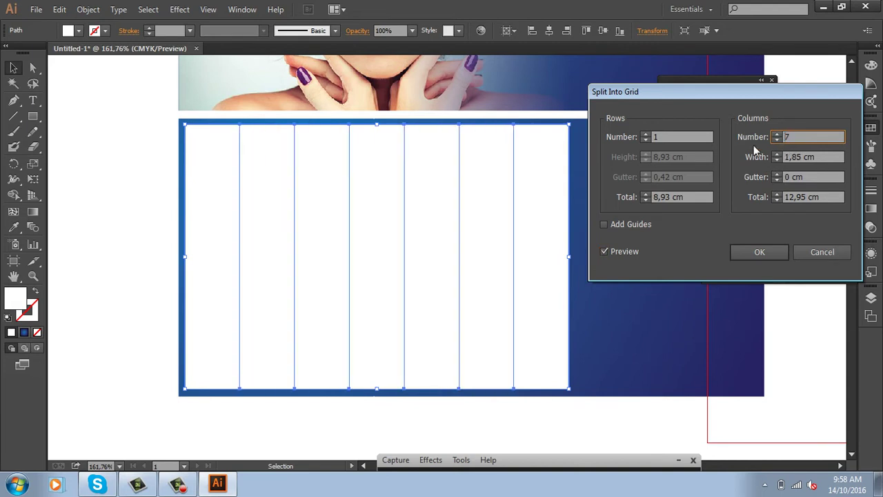
- Set 5 rows and 0,1 cm column and row gutters
{"action": "left_click", "coordinate": [646, 137]}
{"action": "left_click", "coordinate": [646, 136]}
{"action": "left_click", "coordinate": [646, 136]}
{"action": "left_click", "coordinate": [646, 136]}
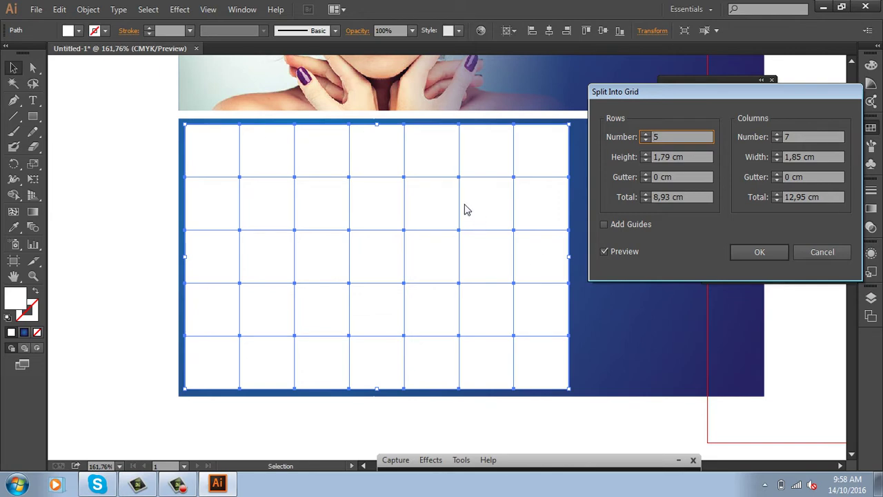
{"action": "left_click", "coordinate": [778, 174]}
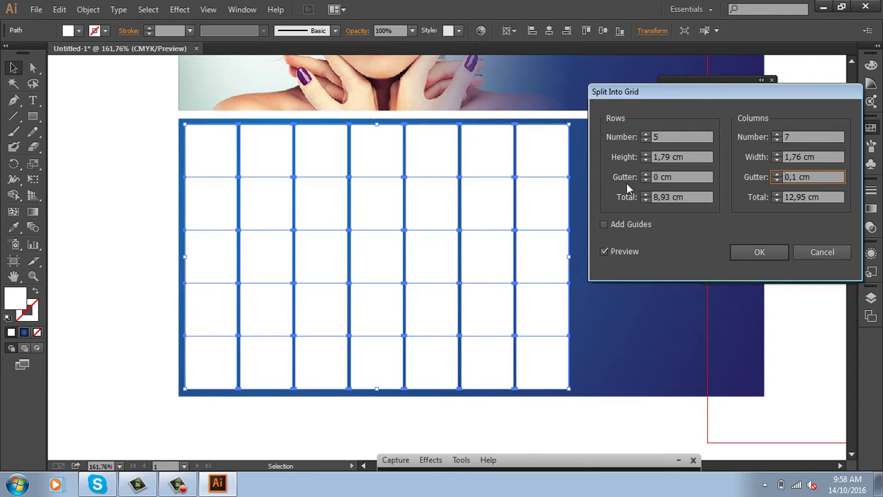
{"action": "left_click", "coordinate": [645, 174]}
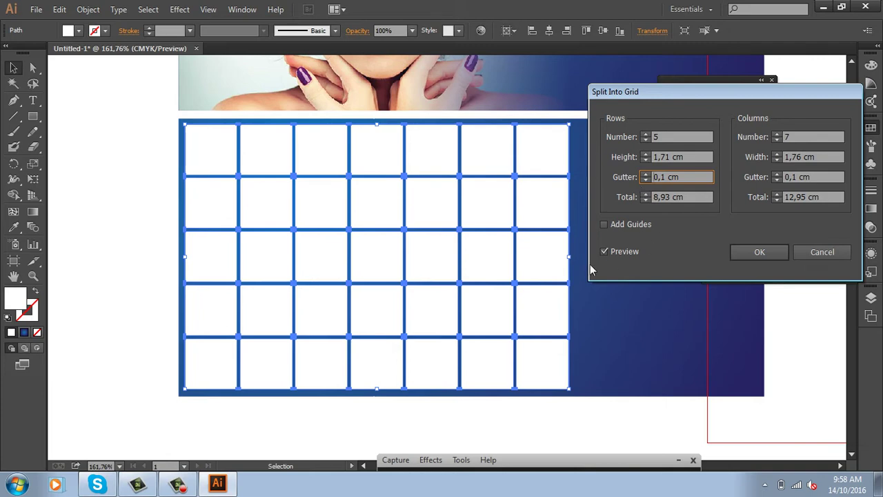
- Apply the 5×7 grid split, then delete the top-right, one top-row and the bottom-right squares
{"action": "left_click", "coordinate": [767, 251]}
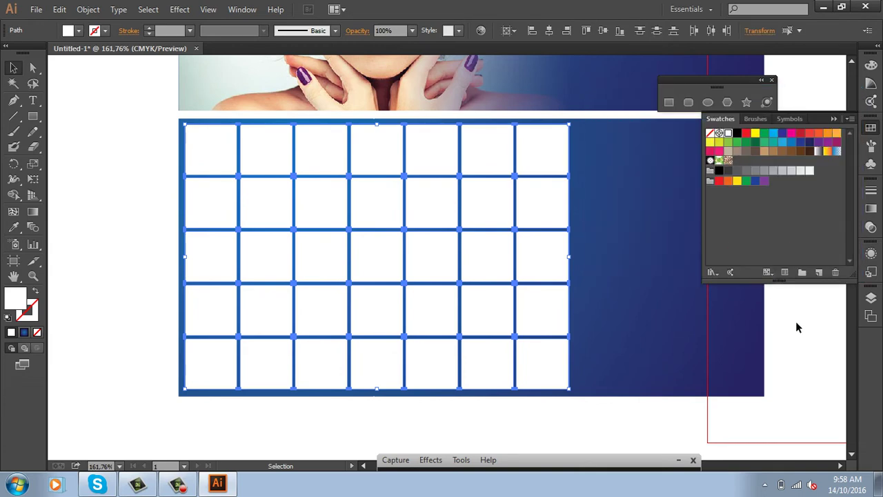
{"action": "left_click", "coordinate": [796, 323]}
{"action": "left_click", "coordinate": [524, 137]}
{"action": "key", "text": "Delete"}
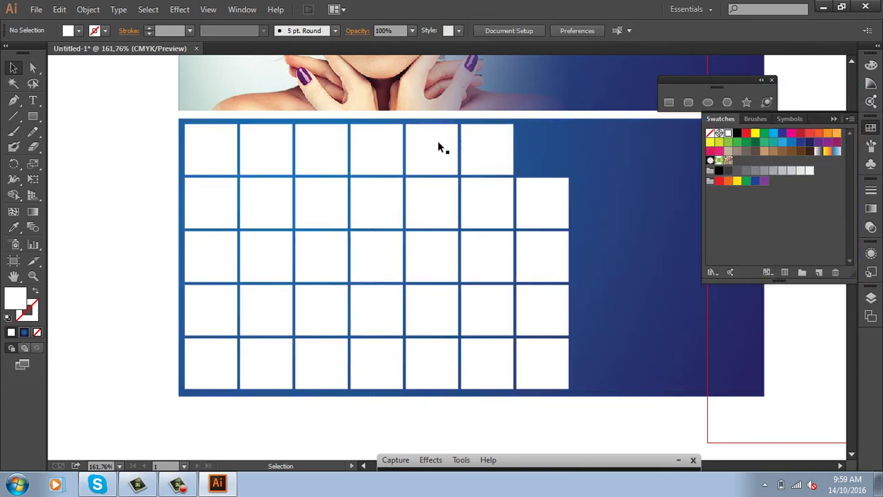
{"action": "left_click", "coordinate": [438, 141]}
{"action": "key", "text": "Delete"}
{"action": "left_click", "coordinate": [539, 351]}
{"action": "key", "text": "Delete"}
- Delete three more grid squares, including the sixth and fourth of the bottom row
{"action": "left_click", "coordinate": [485, 383]}
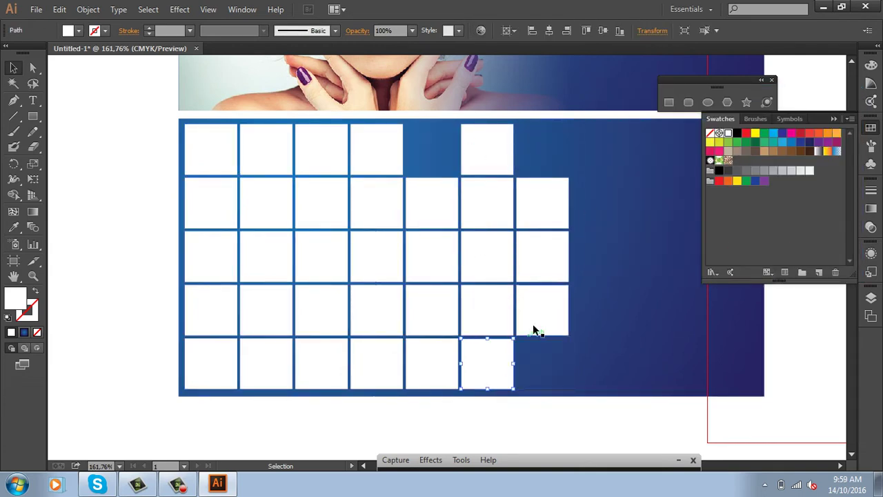
{"action": "key", "text": "Delete"}
{"action": "left_click", "coordinate": [554, 258]}
{"action": "key", "text": "Delete"}
{"action": "left_click", "coordinate": [386, 368]}
{"action": "key", "text": "Delete"}
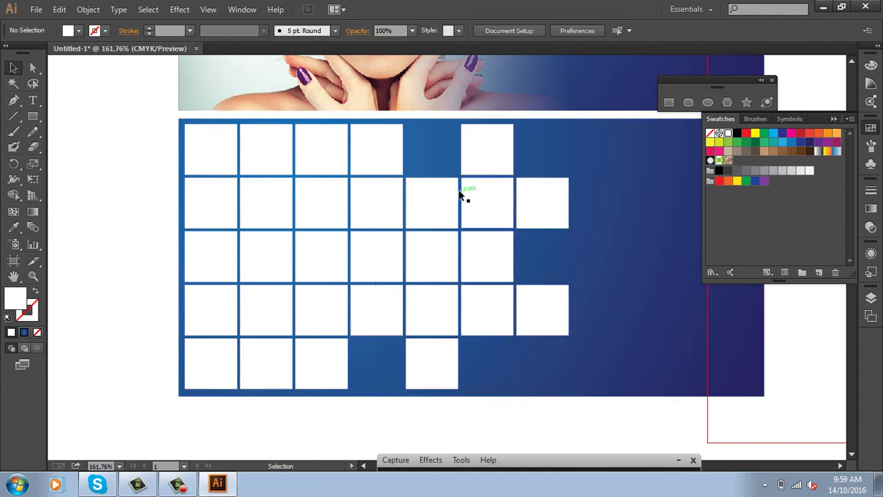
- Select only the remaining grid squares, excluding the blue background, and undo any accidental moves
{"action": "left_click_drag", "start_coordinate": [129, 146], "coordinate": [614, 391]}
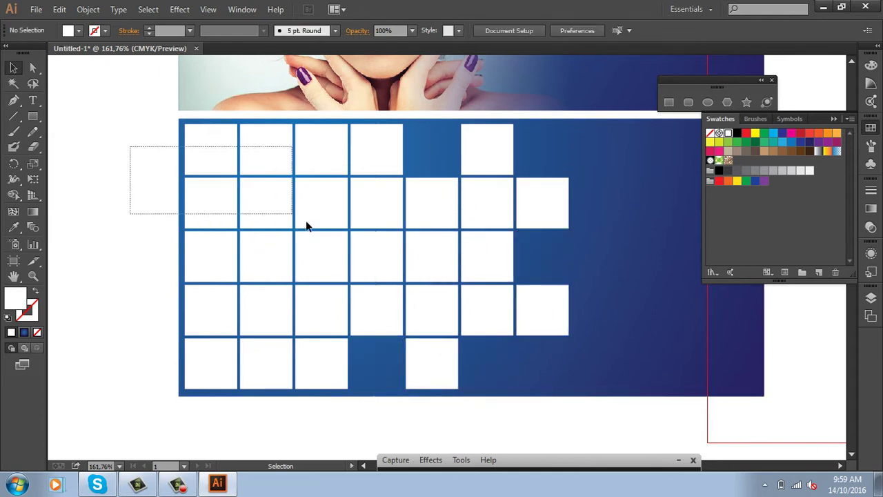
{"action": "left_click_drag", "start_coordinate": [526, 242], "coordinate": [419, 252]}
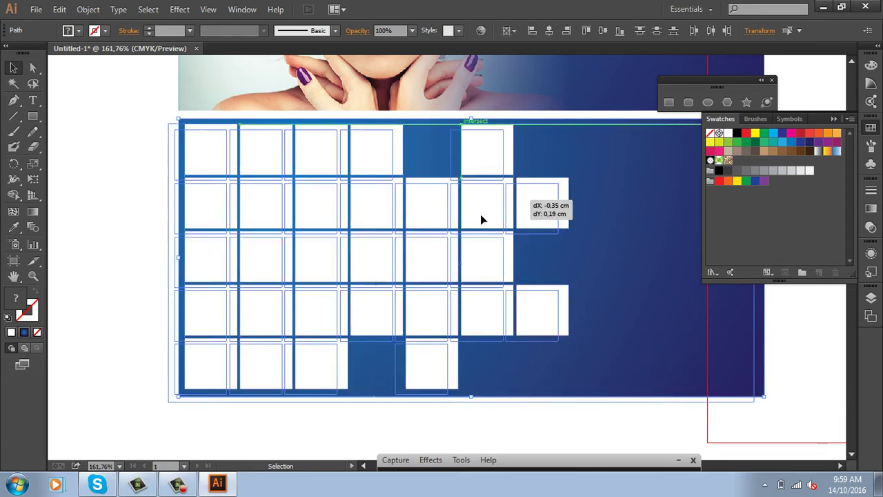
{"action": "key", "text": "ctrl+z"}
{"action": "left_click", "coordinate": [598, 227], "text": "shift"}
{"action": "left_click_drag", "start_coordinate": [524, 211], "coordinate": [400, 272]}
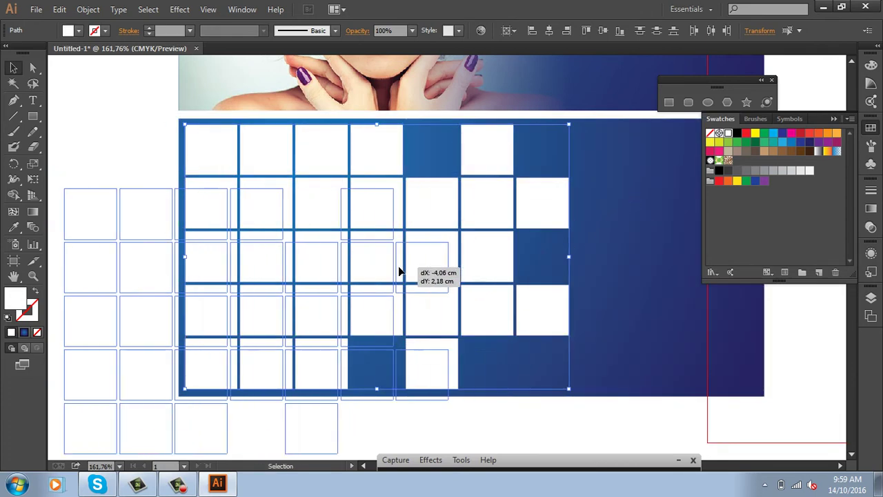
{"action": "key", "text": "ctrl+z"}
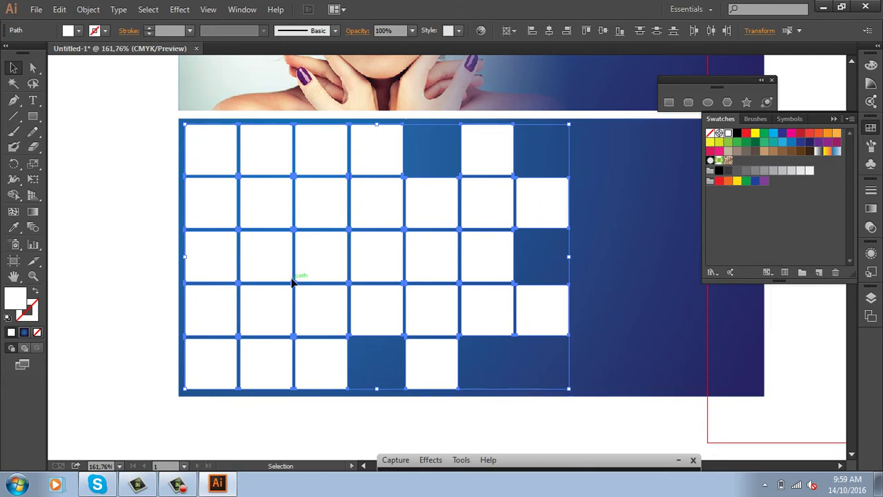
{"action": "left_click", "coordinate": [88, 9]}
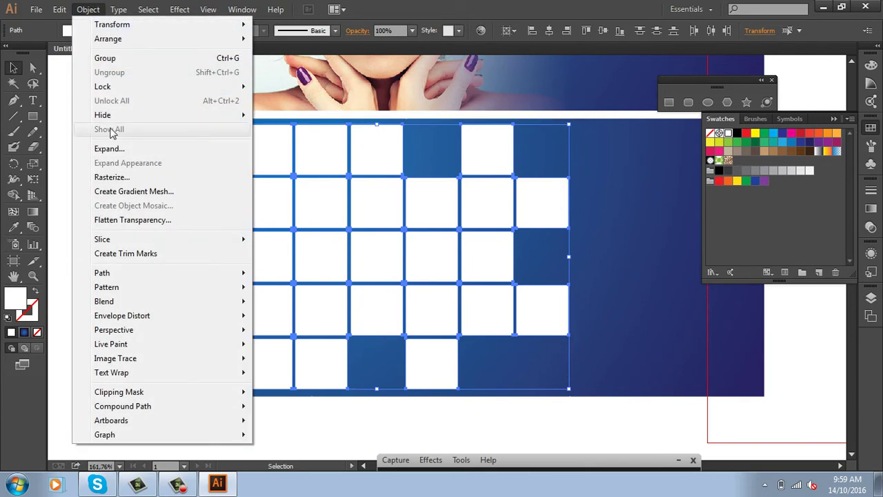
{"action": "mouse_move", "coordinate": [123, 406]}
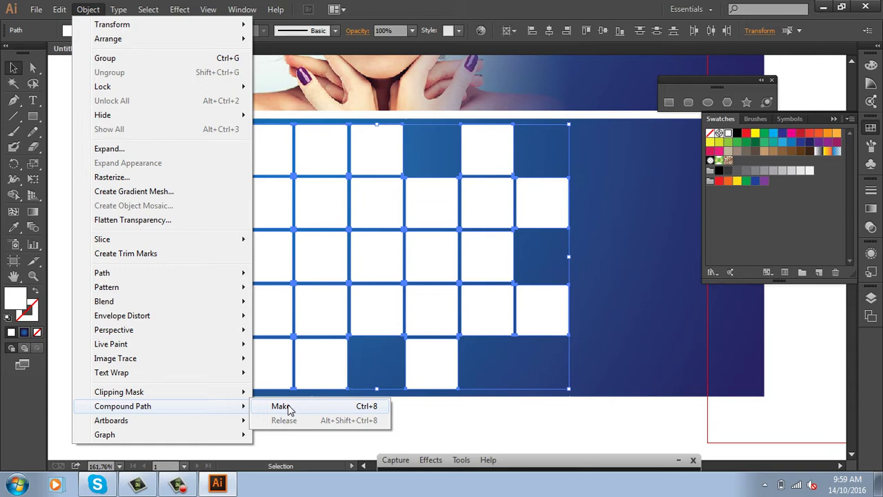
- Combine the grid squares into a compound path and place image-of-girl-11.jpg on the banner
{"action": "left_click", "coordinate": [287, 404]}
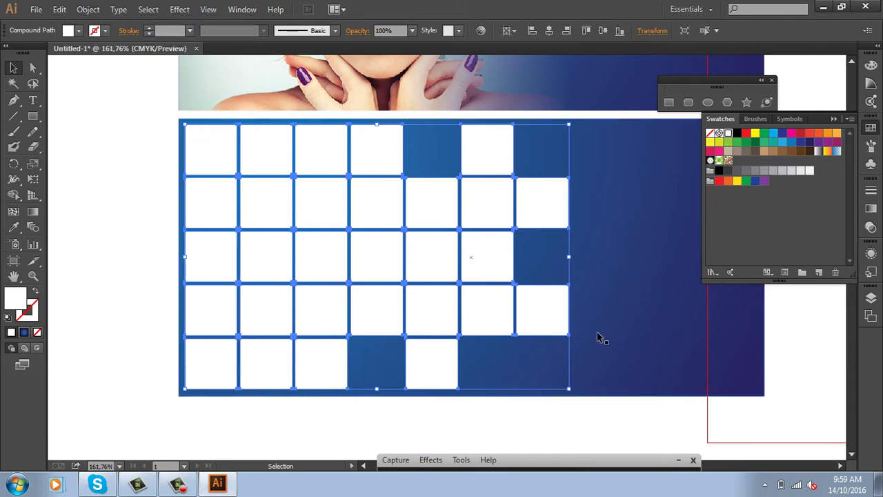
{"action": "left_click", "coordinate": [101, 188]}
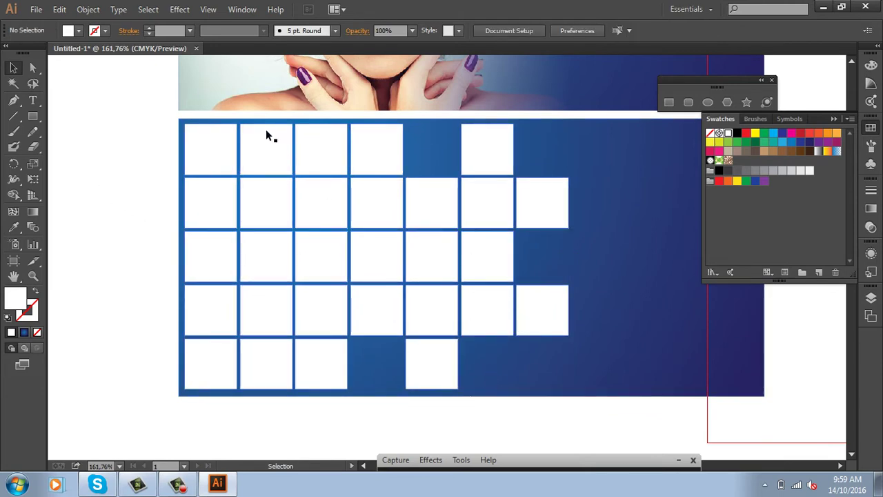
{"action": "left_click", "coordinate": [38, 11]}
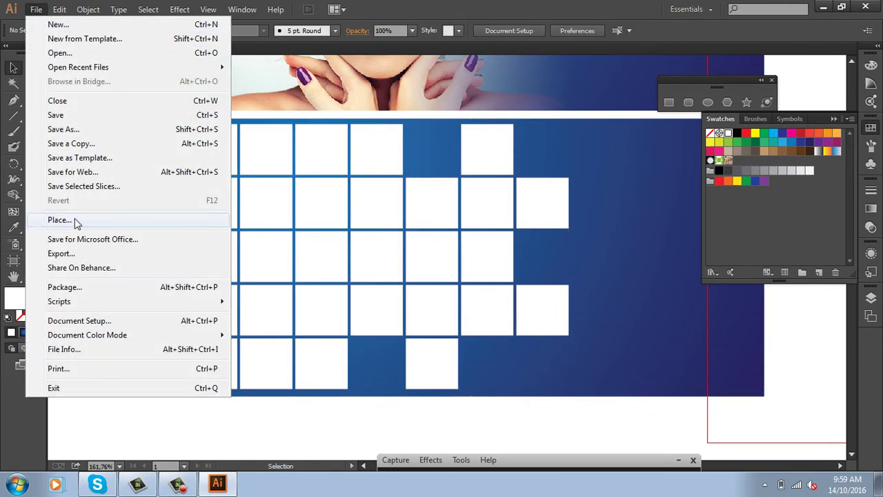
{"action": "left_click", "coordinate": [59, 219]}
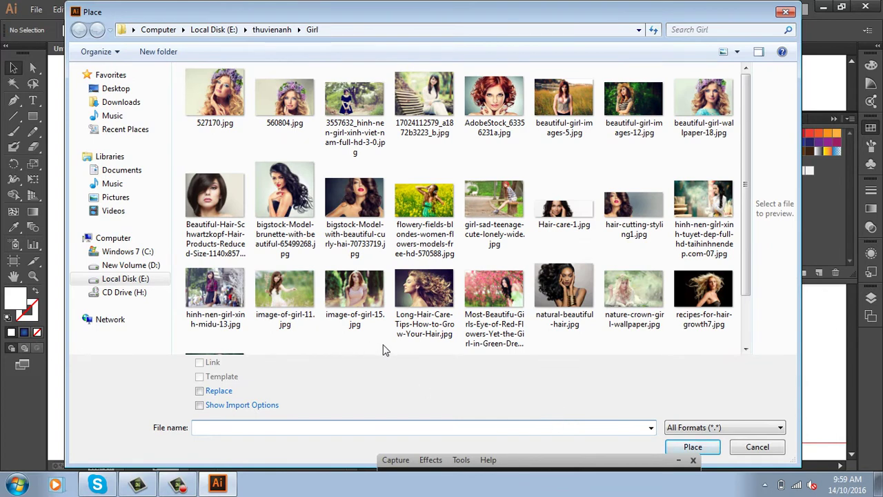
{"action": "left_click", "coordinate": [280, 288]}
{"action": "left_click", "coordinate": [710, 447]}
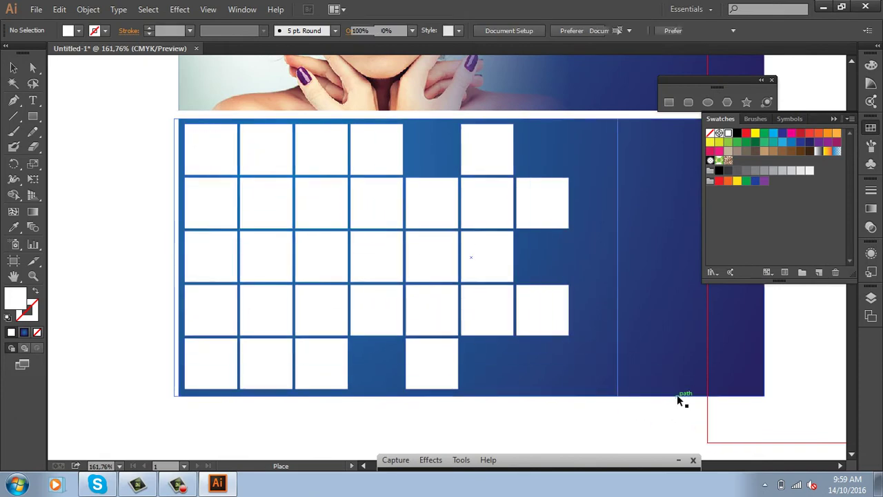
{"action": "left_click", "coordinate": [687, 410]}
- Send the photo behind the grid and clip it inside the grid with Ctrl+7
{"action": "key", "text": "ctrl+shift+bracketleft"}
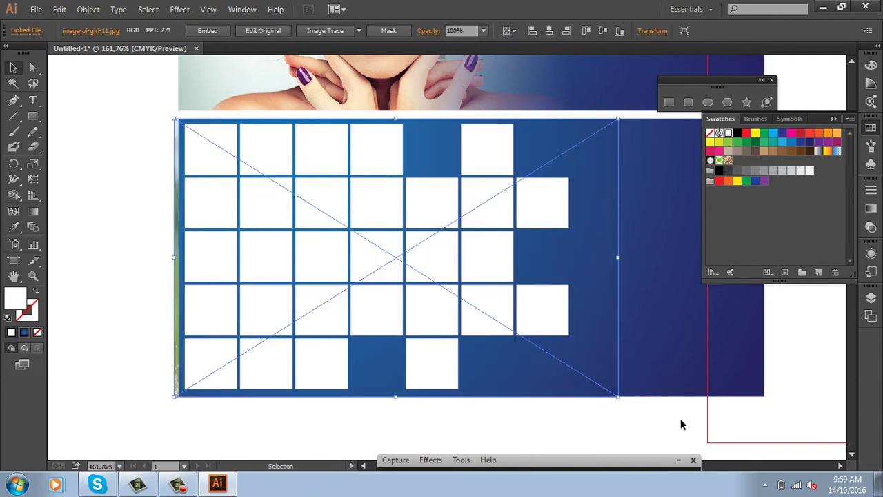
{"action": "left_click", "coordinate": [503, 207], "text": "shift"}
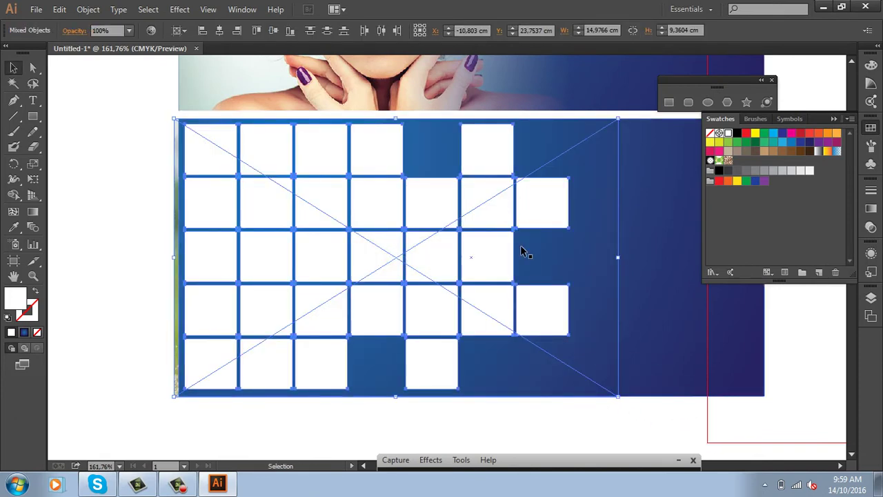
{"action": "key", "text": "ctrl+7"}
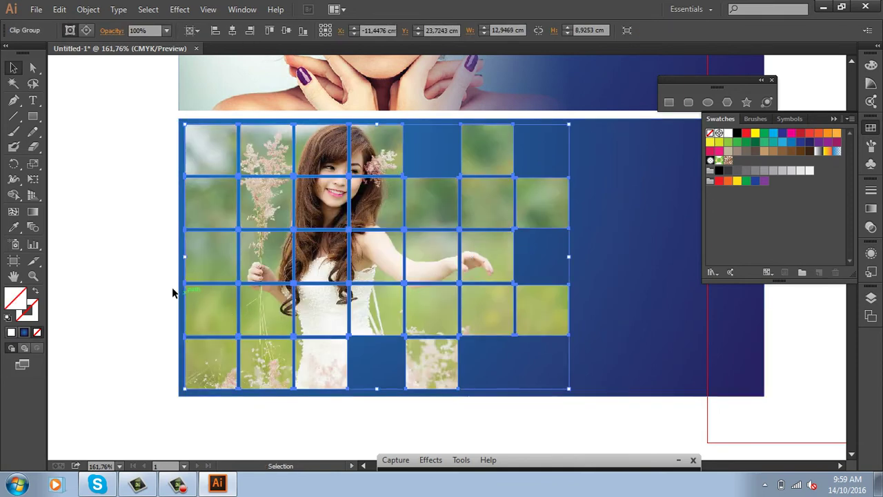
{"action": "left_click", "coordinate": [138, 266]}
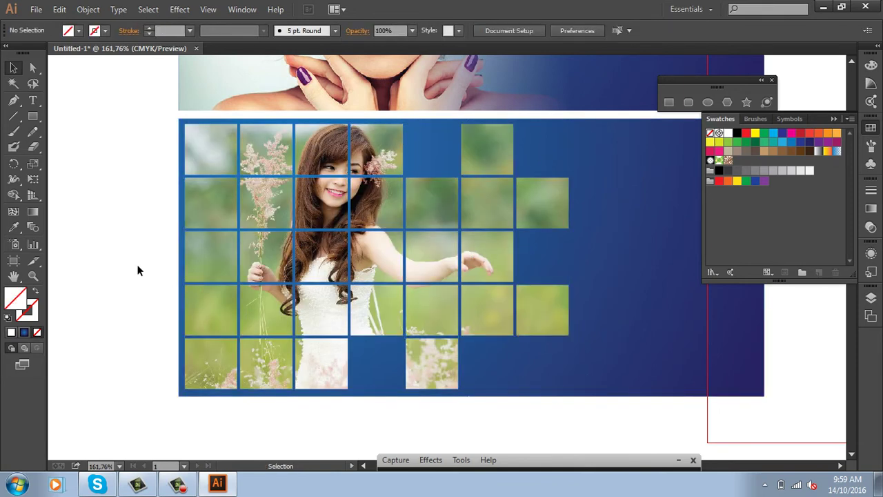
{"action": "key", "text": "ctrl+minus"}
{"action": "key", "text": "ctrl+minus"}
{"action": "key", "text": "ctrl+minus"}
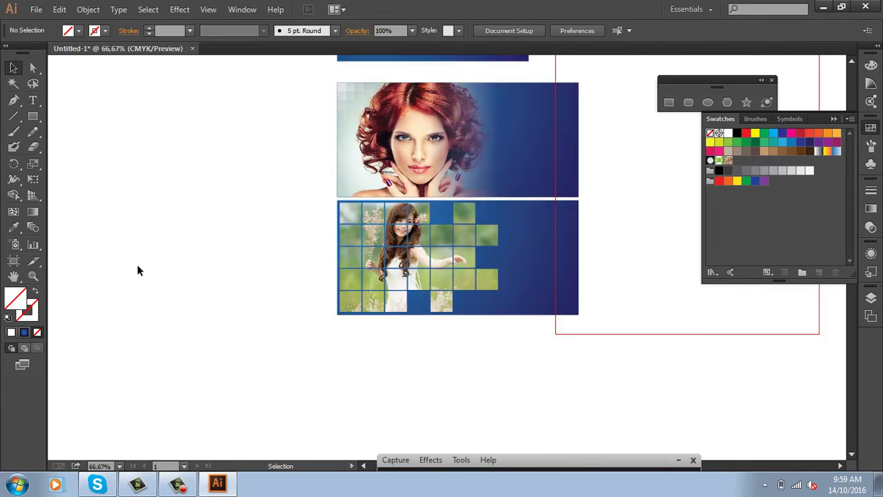
- Draw the dress outline's curved left side and straight bottom edge with the Pen tool
{"action": "left_click_drag", "start_coordinate": [485, 335], "coordinate": [306, 337]}
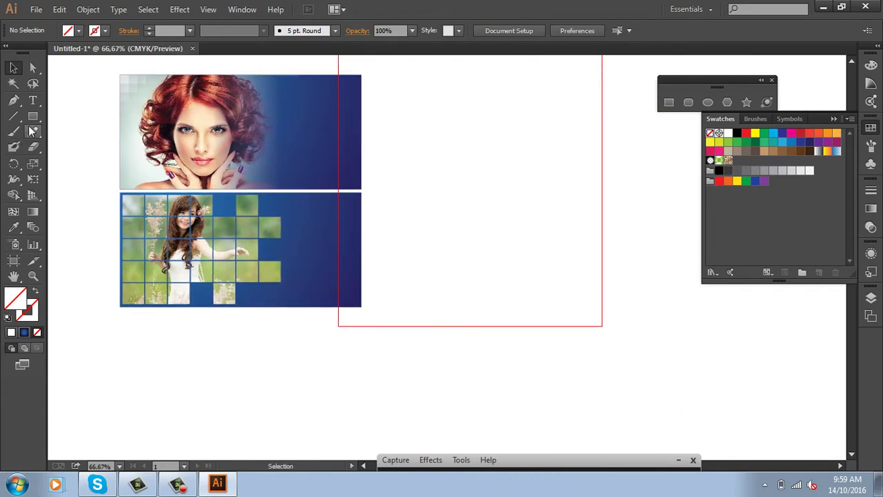
{"action": "key", "text": "p"}
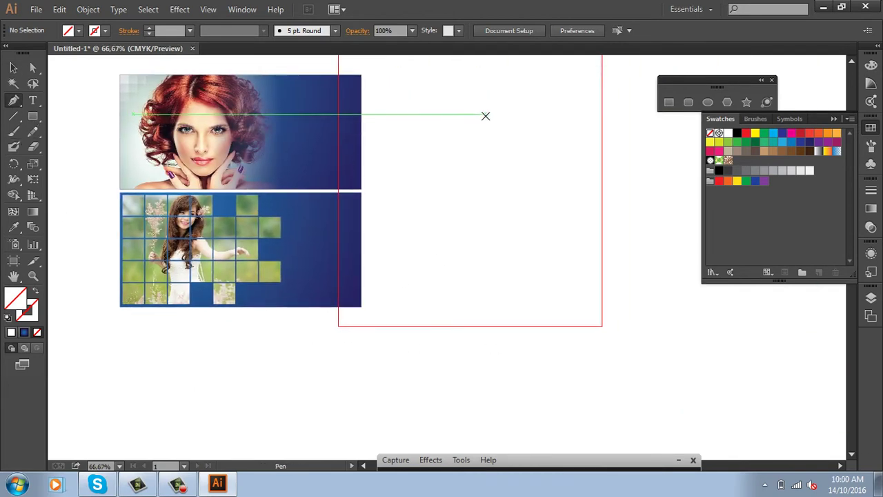
{"action": "left_click_drag", "start_coordinate": [485, 122], "coordinate": [470, 166]}
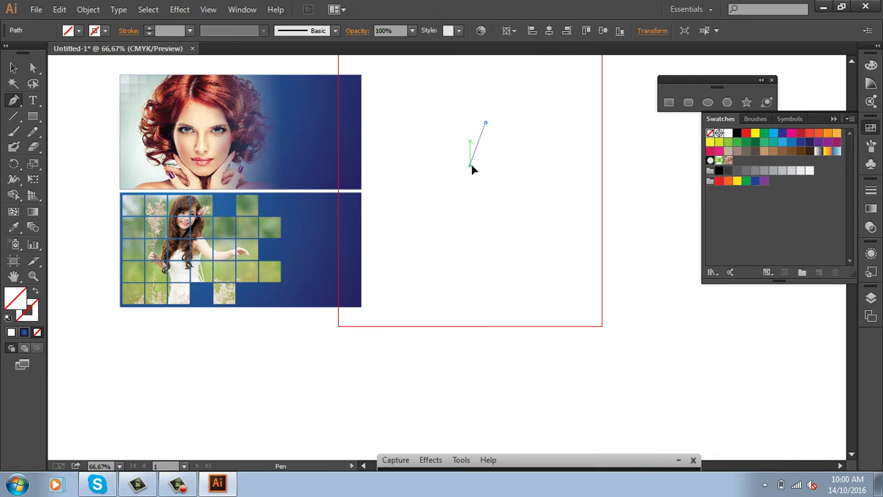
{"action": "left_click", "coordinate": [485, 189]}
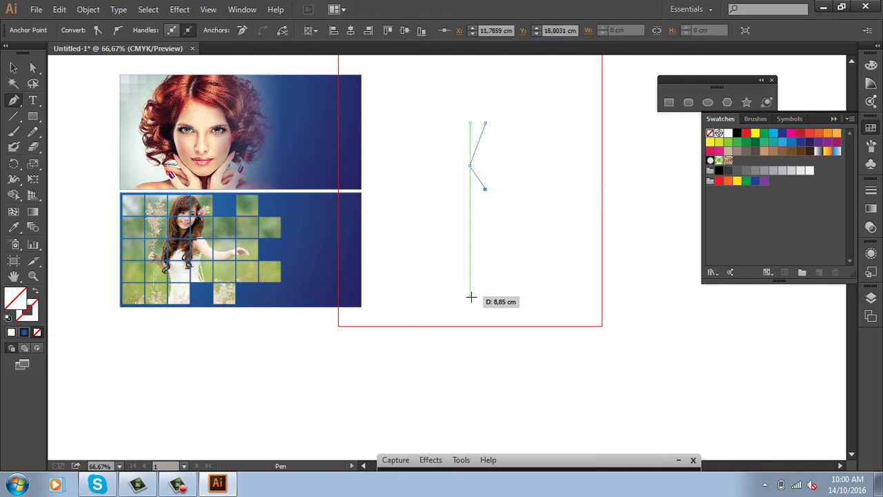
{"action": "left_click_drag", "start_coordinate": [476, 316], "coordinate": [457, 345]}
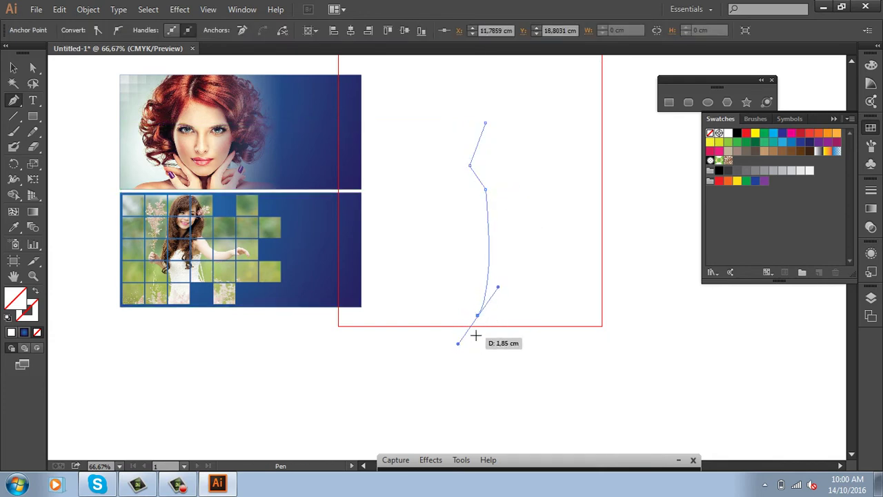
{"action": "left_click", "coordinate": [478, 315]}
{"action": "left_click", "coordinate": [621, 312]}
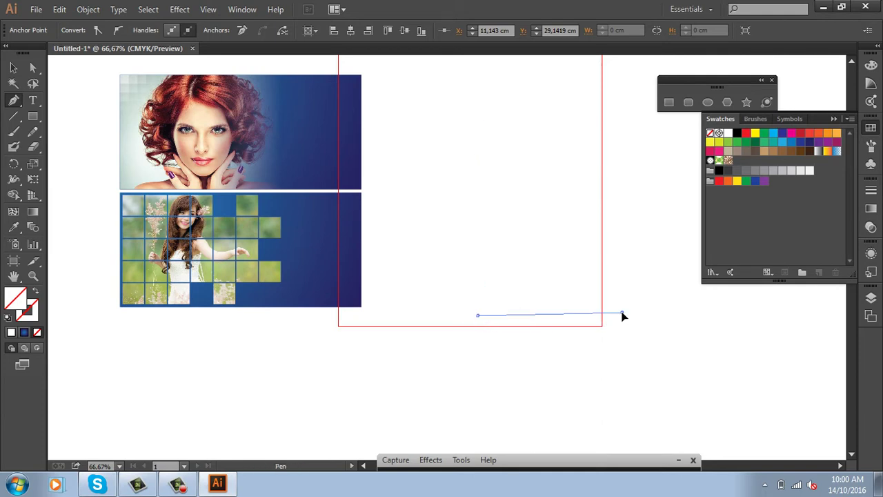
- Finish the dress outline with the right side, shoulder and curved neckline, closing the path
{"action": "left_click_drag", "start_coordinate": [577, 186], "coordinate": [578, 177]}
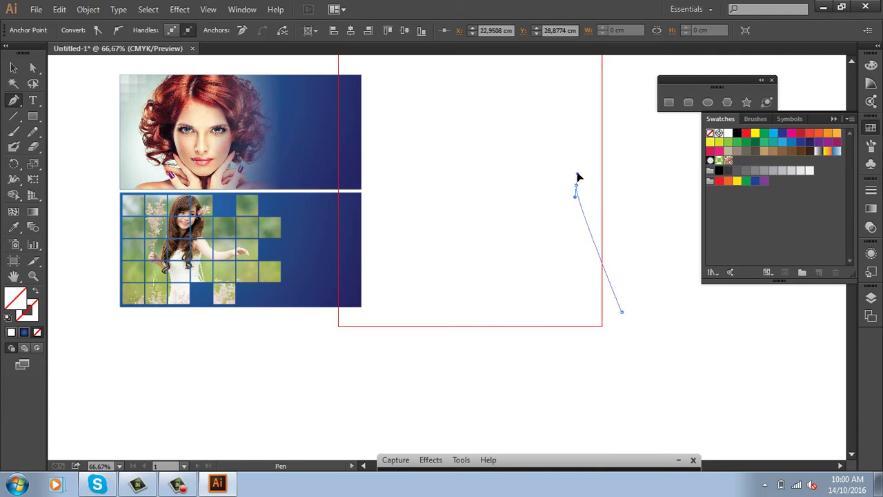
{"action": "left_click", "coordinate": [578, 165]}
{"action": "left_click", "coordinate": [586, 126]}
{"action": "left_click", "coordinate": [562, 115]}
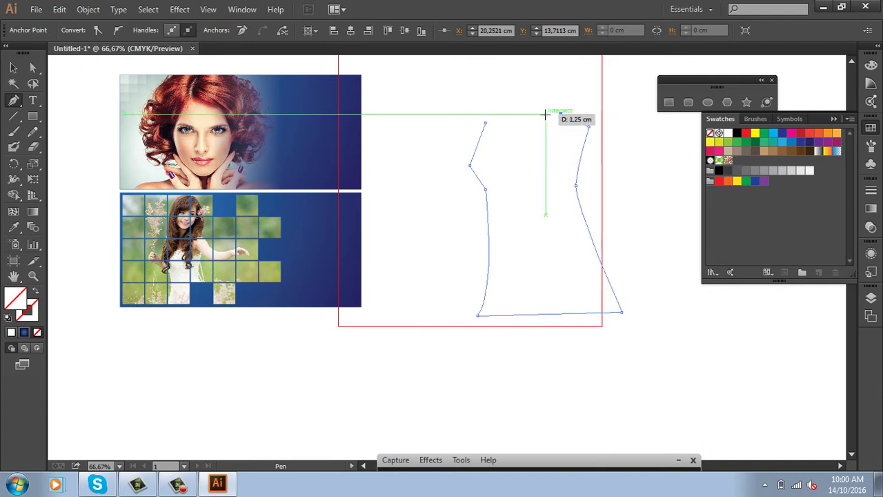
{"action": "mouse_move", "coordinate": [528, 132]}
{"action": "left_mouse_down"}
{"action": "mouse_move", "coordinate": [520, 137]}
{"action": "mouse_move", "coordinate": [504, 100]}
{"action": "left_mouse_up"}
{"action": "left_click", "coordinate": [487, 123]}
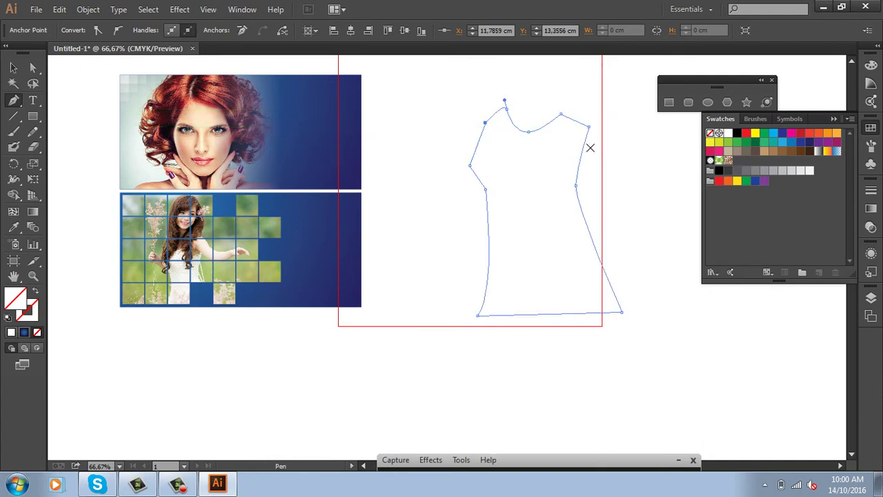
- Fill the dress shape with the pink swatch
{"action": "left_click", "coordinate": [719, 151]}
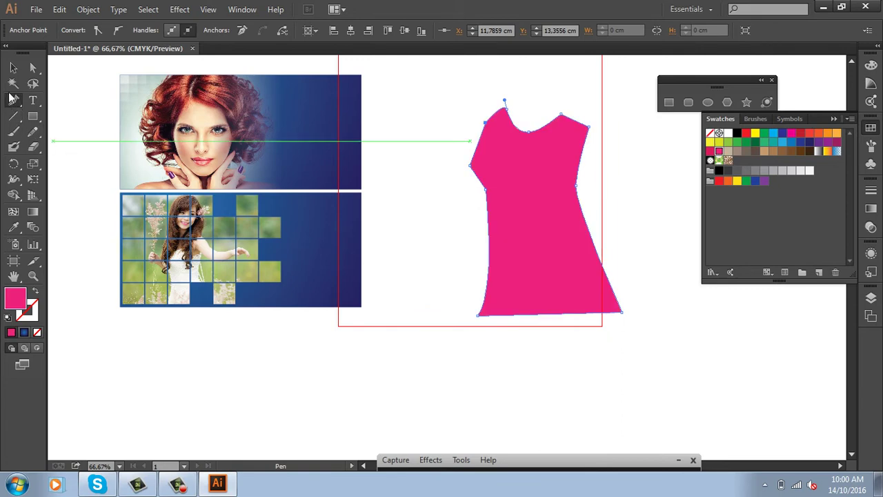
{"action": "left_click", "coordinate": [13, 68]}
{"action": "left_click", "coordinate": [459, 124]}
{"action": "left_click", "coordinate": [307, 237]}
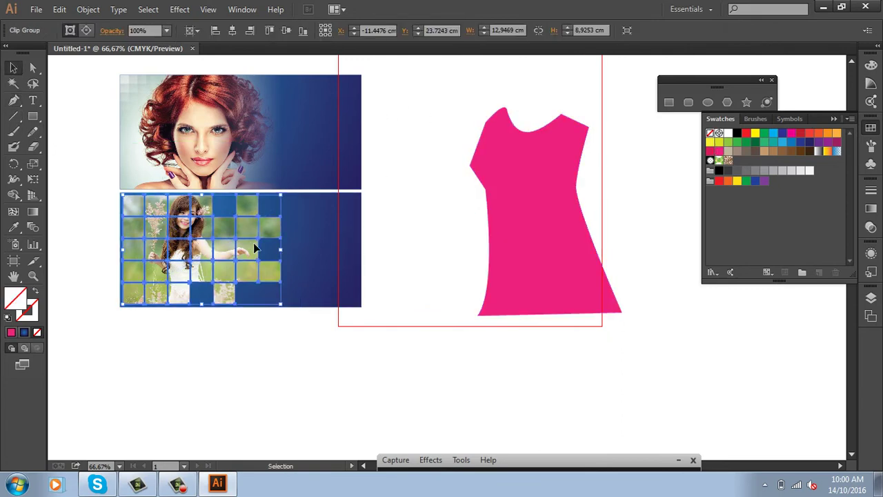
- Alt-drag a copy of the mosaic, release its clipping mask and delete the photo
{"action": "left_click_drag", "start_coordinate": [307, 237], "coordinate": [597, 397]}
{"action": "scroll", "coordinate": [597, 396], "scroll_direction": "down", "scroll_amount": 2}
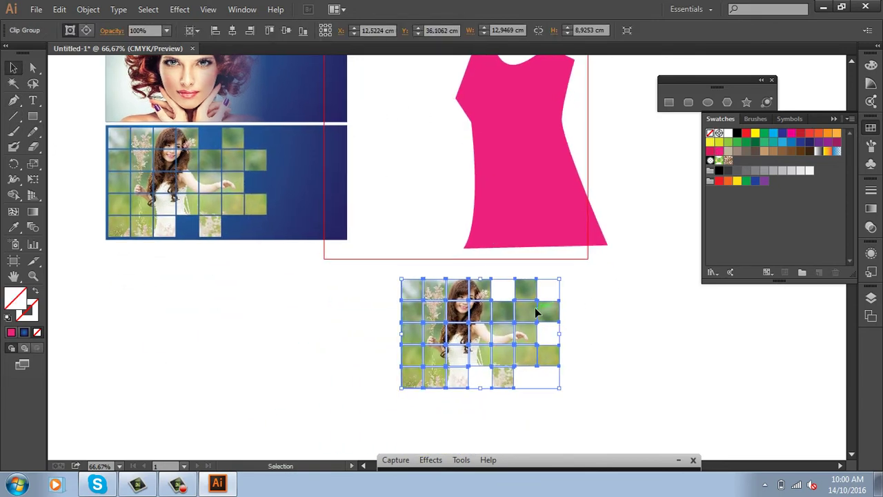
{"action": "right_click", "coordinate": [532, 310]}
{"action": "left_click", "coordinate": [571, 391]}
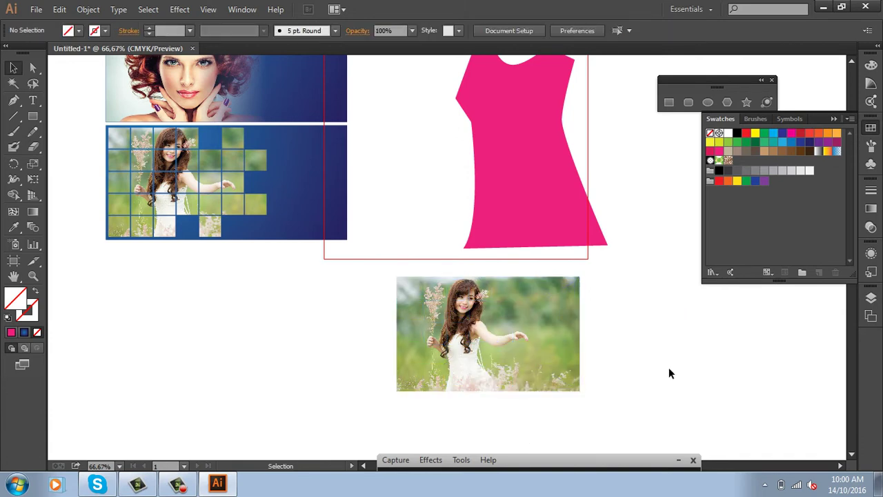
{"action": "left_click_drag", "start_coordinate": [572, 318], "coordinate": [723, 365]}
{"action": "key", "text": "Delete"}
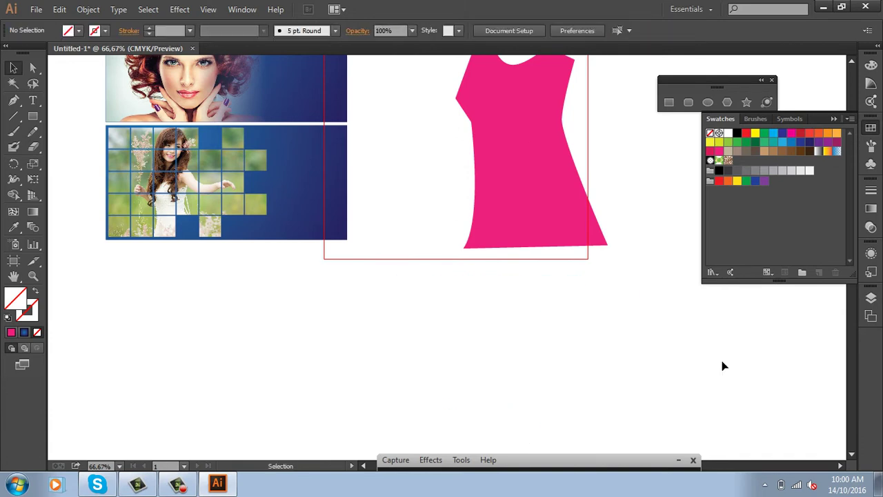
- Fill the grid green, move it in front of the dress and tilt it diagonally
{"action": "left_click_drag", "start_coordinate": [363, 280], "coordinate": [637, 418]}
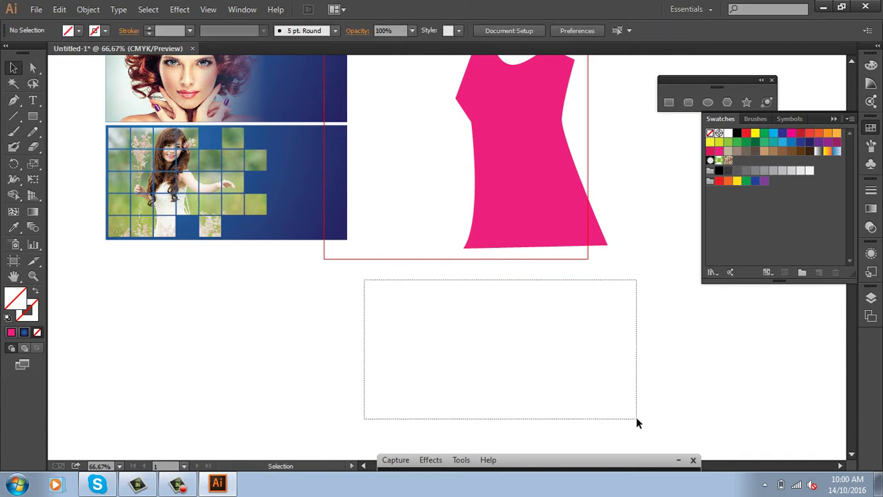
{"action": "left_click", "coordinate": [738, 142]}
{"action": "left_click", "coordinate": [645, 375]}
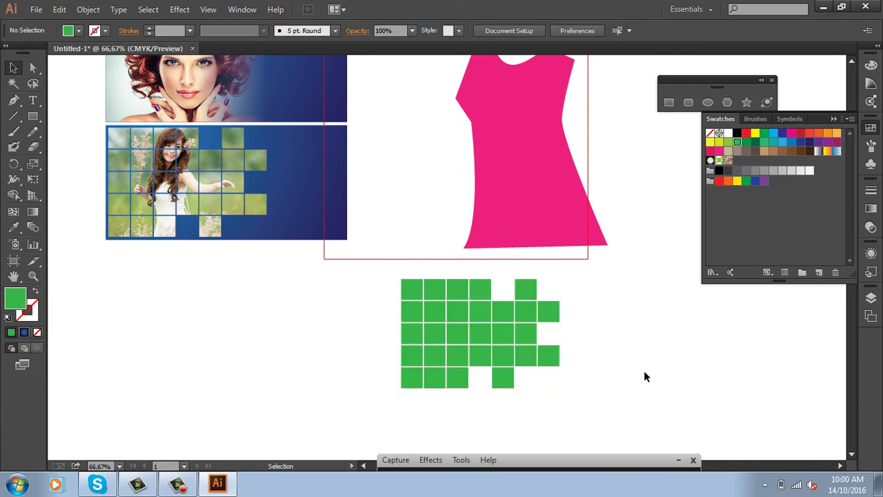
{"action": "left_click_drag", "start_coordinate": [530, 320], "coordinate": [521, 157]}
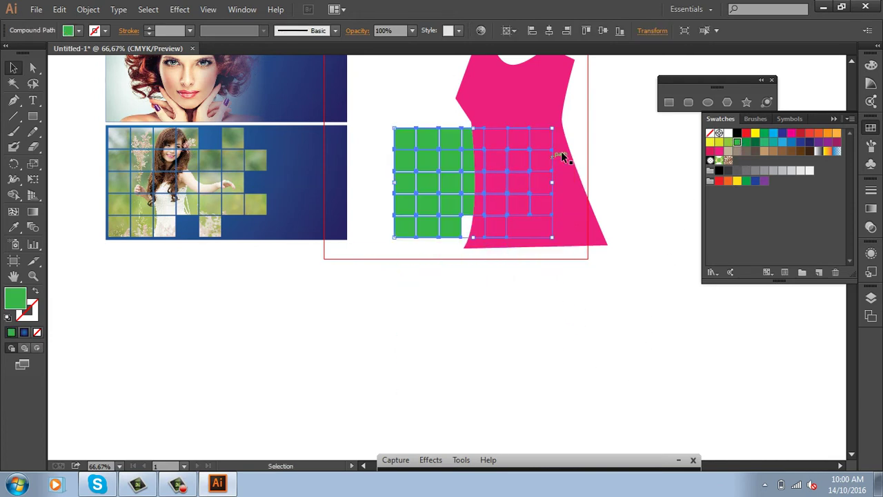
{"action": "key", "text": "ctrl+shift+bracketright"}
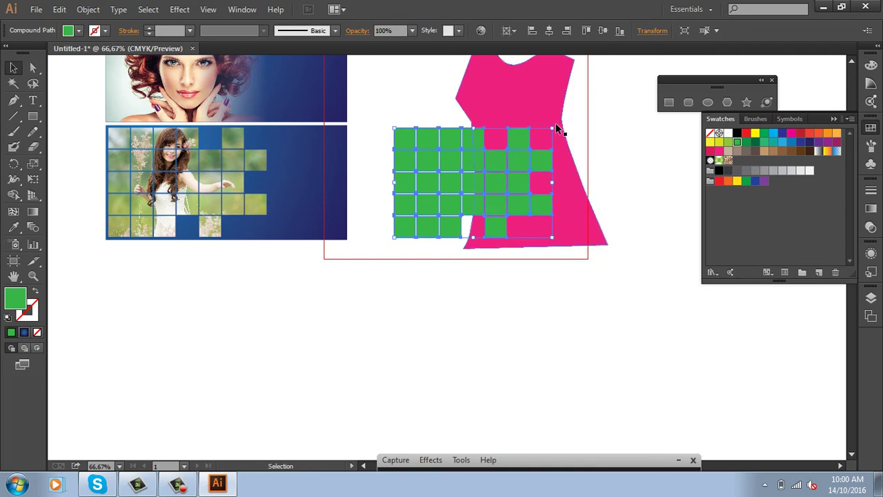
{"action": "mouse_move", "coordinate": [558, 126]}
{"action": "left_mouse_down"}
{"action": "mouse_move", "coordinate": [573, 175]}
{"action": "mouse_move", "coordinate": [564, 183]}
{"action": "left_mouse_up"}
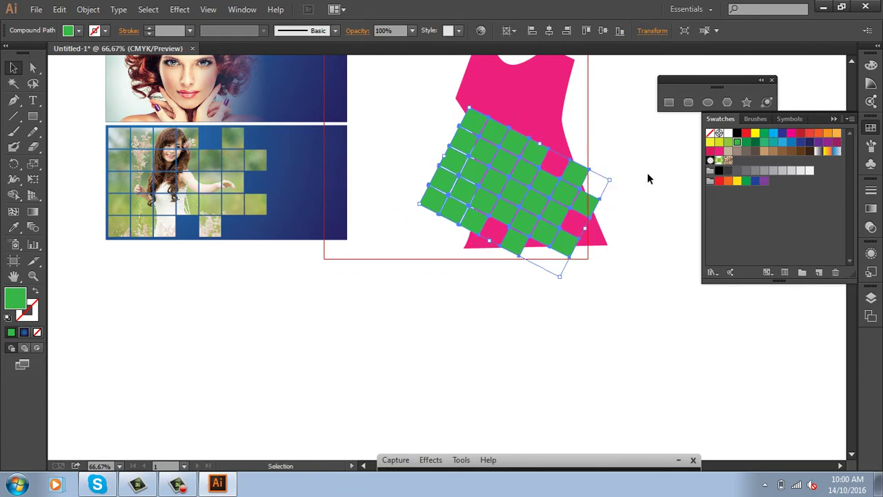
{"action": "left_click", "coordinate": [659, 240]}
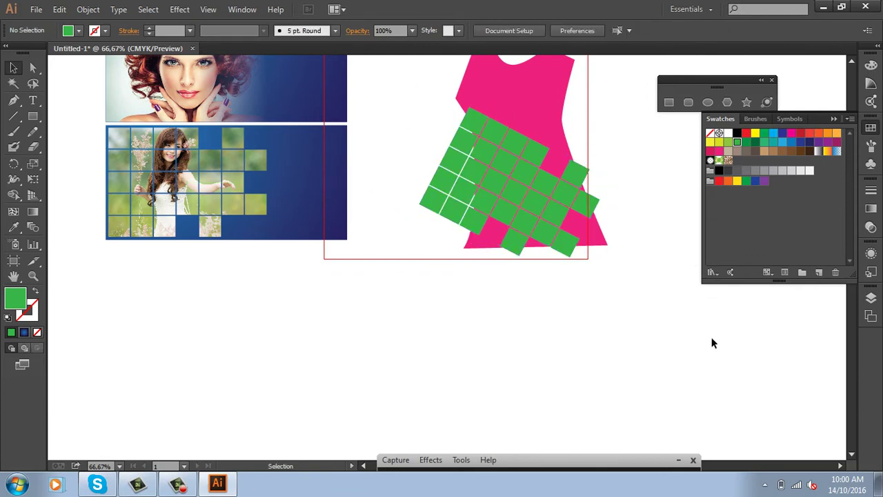
{"action": "left_click_drag", "start_coordinate": [676, 255], "coordinate": [607, 296]}
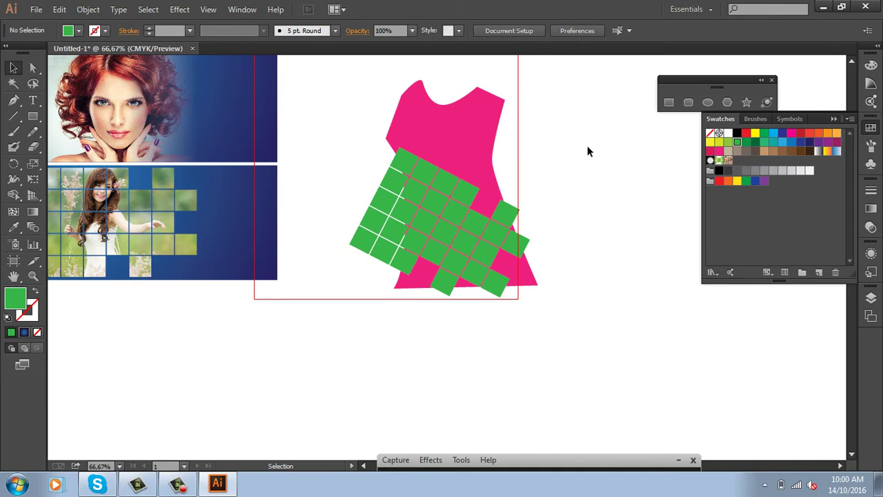
- Select the dress and green grid together and apply Pathfinder Intersect to trim the grid
{"action": "left_click", "coordinate": [474, 134]}
{"action": "key", "text": "a"}
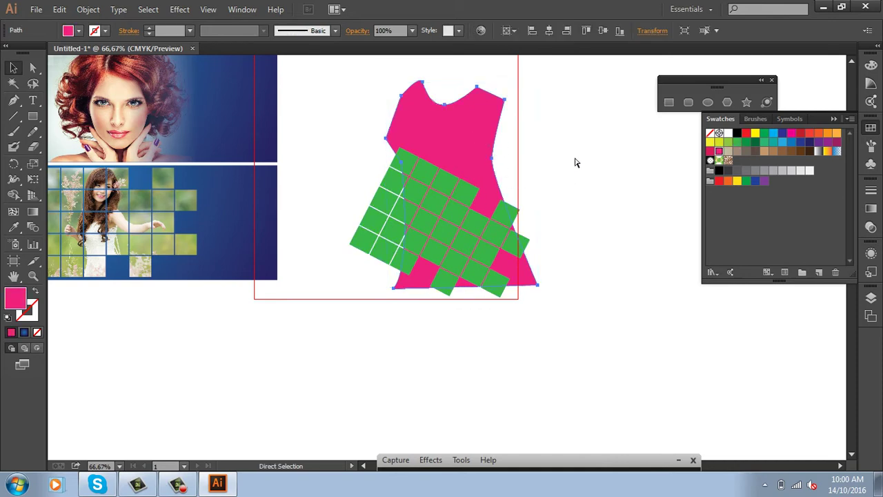
{"action": "key", "text": "v"}
{"action": "left_click", "coordinate": [595, 155]}
{"action": "left_click", "coordinate": [468, 131]}
{"action": "left_click", "coordinate": [472, 195], "text": "shift"}
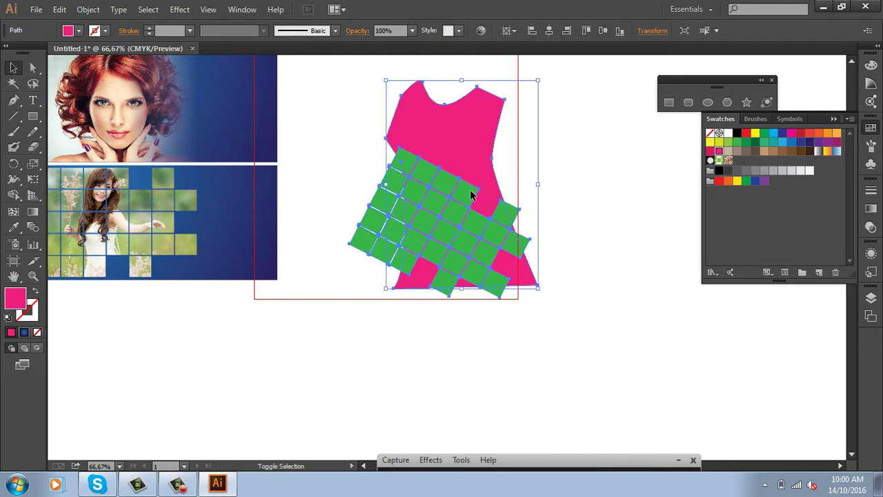
{"action": "left_click", "coordinate": [471, 195], "text": "shift"}
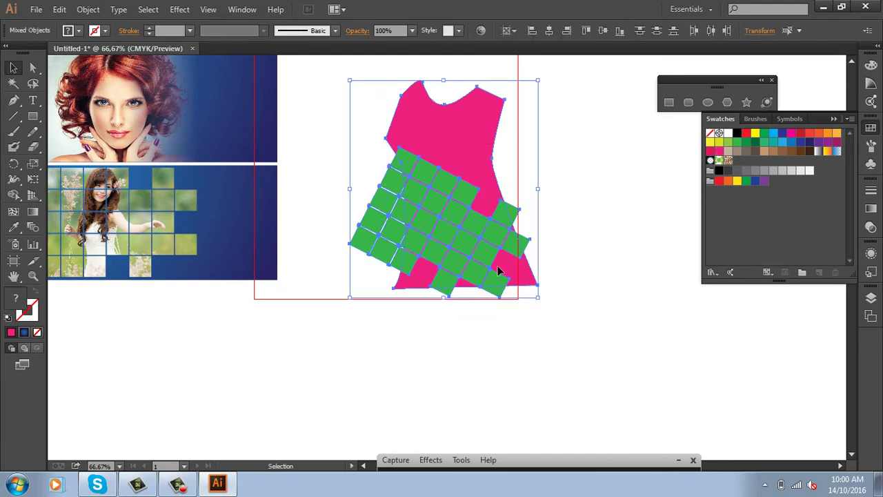
{"action": "key", "text": "shift+F7"}
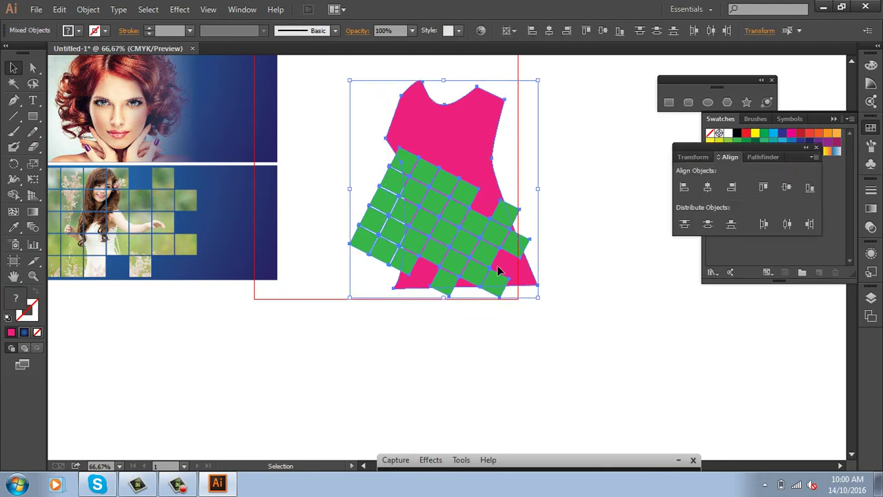
{"action": "left_click", "coordinate": [760, 156]}
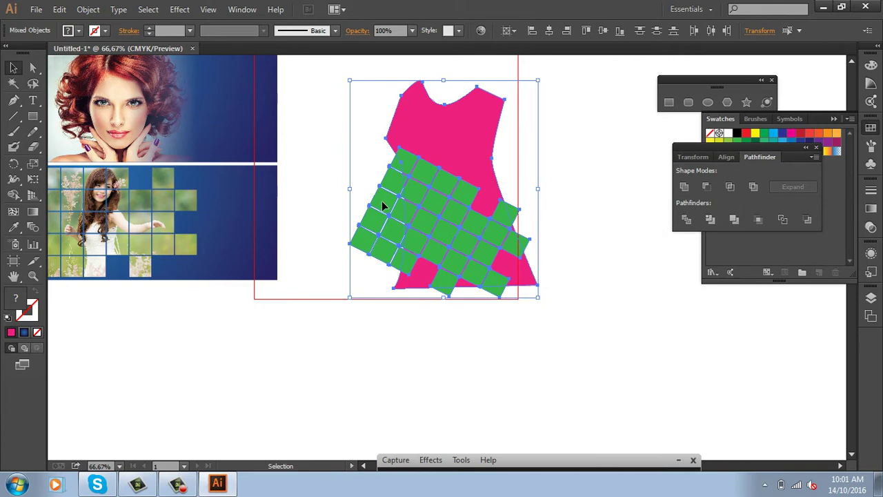
{"action": "left_click", "coordinate": [729, 187]}
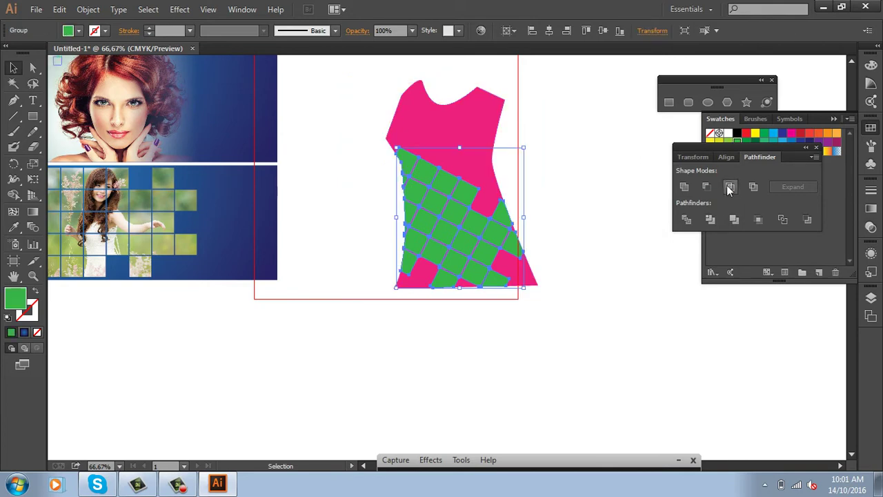
- Fill the trimmed grid white and set its opacity to 10%
{"action": "left_click", "coordinate": [609, 274]}
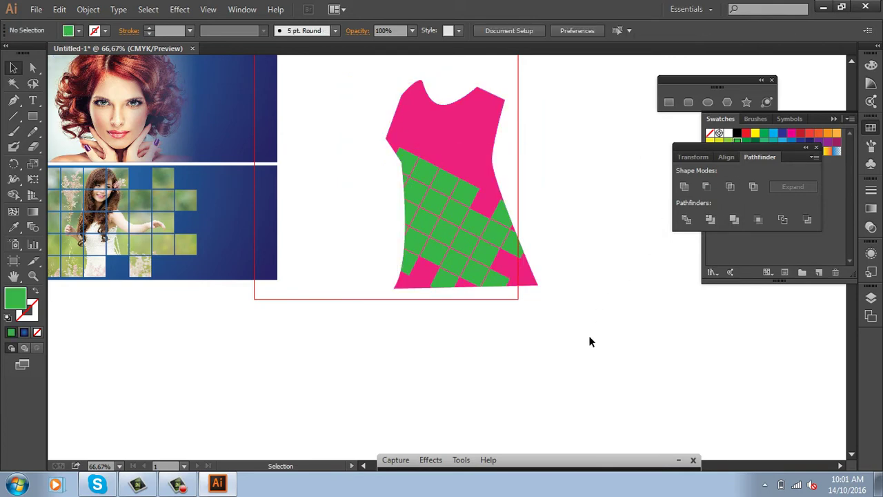
{"action": "left_click", "coordinate": [504, 216]}
{"action": "left_click", "coordinate": [730, 133]}
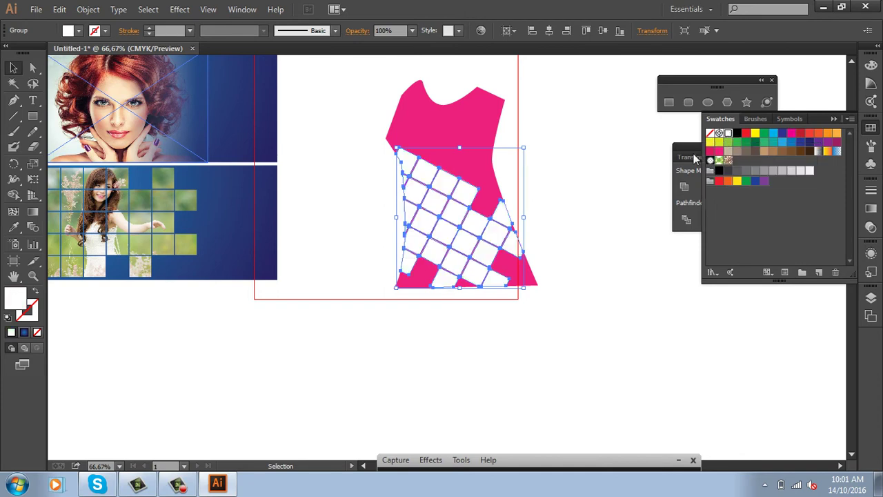
{"action": "left_click", "coordinate": [412, 30]}
{"action": "left_click", "coordinate": [426, 58]}
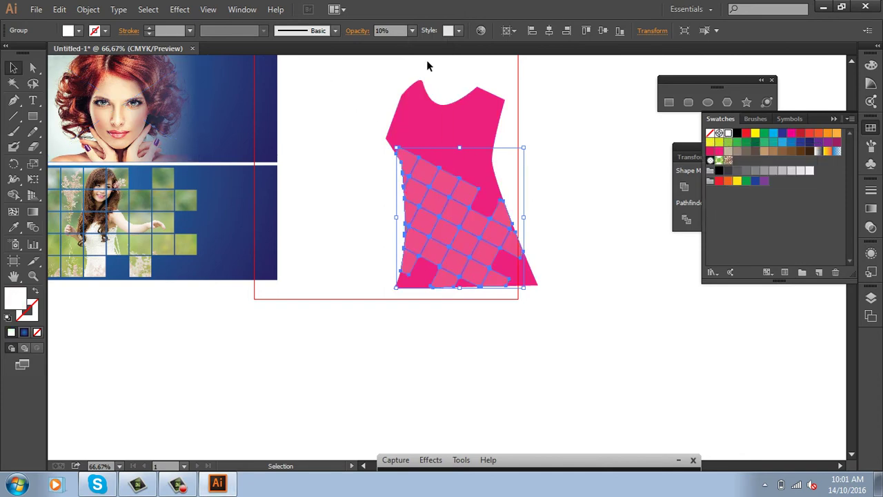
{"action": "left_click", "coordinate": [578, 186]}
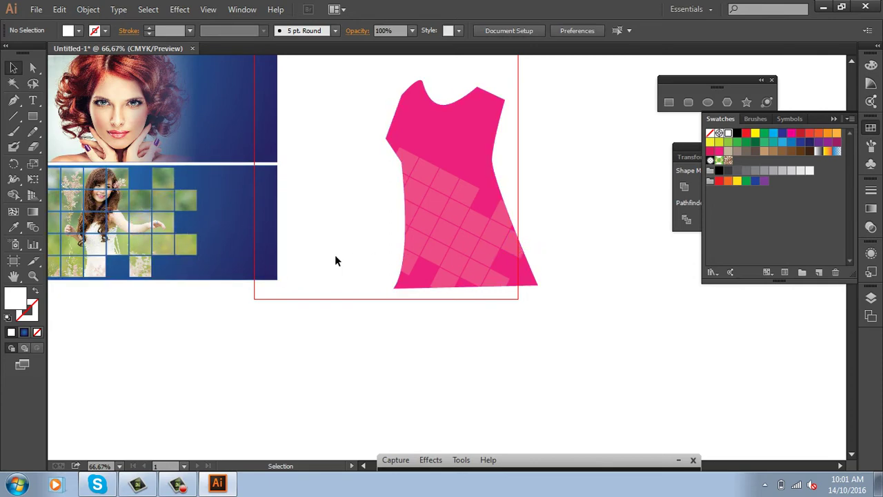
{"action": "left_click_drag", "start_coordinate": [335, 260], "coordinate": [530, 273]}
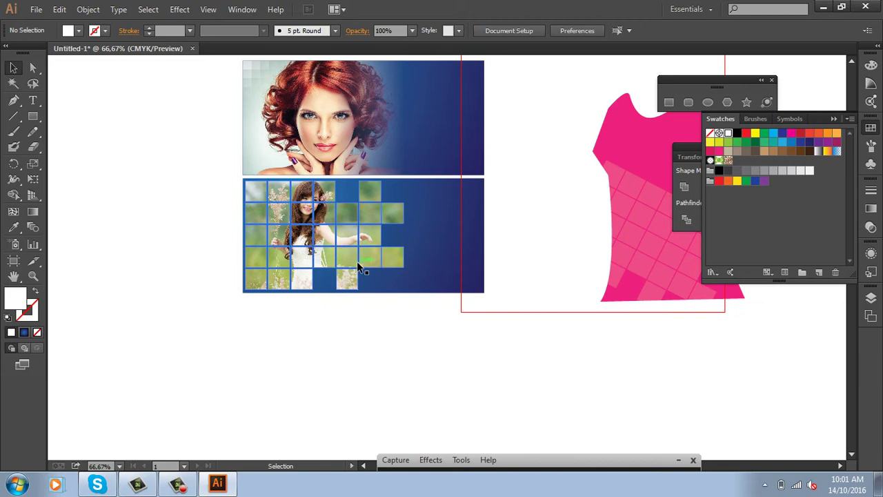
{"action": "key", "text": "ctrl+o"}
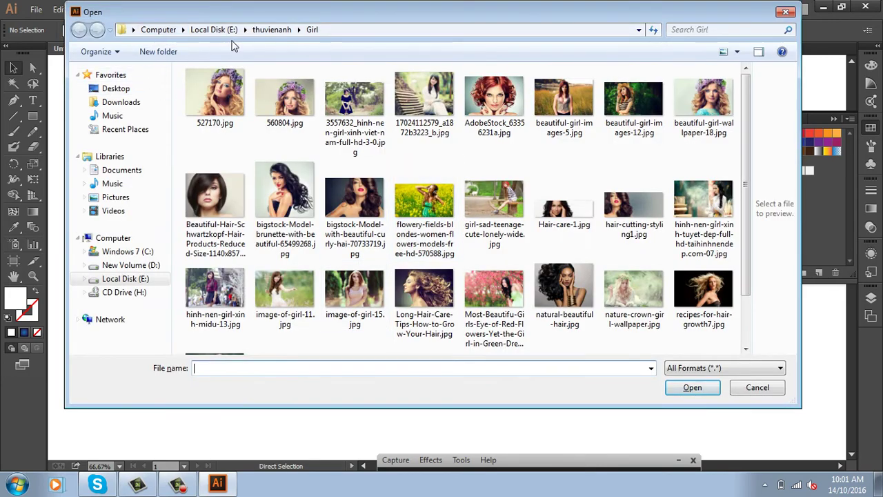
{"action": "left_click", "coordinate": [215, 30]}
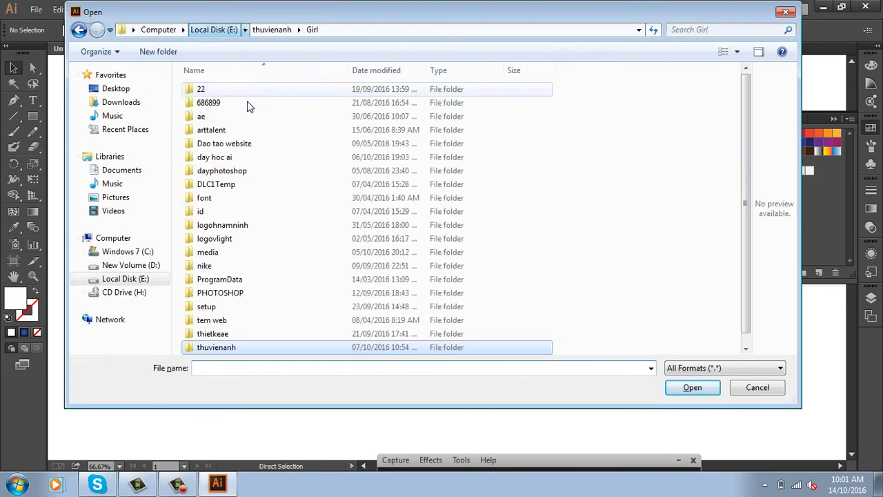
{"action": "double_click", "coordinate": [233, 159]}
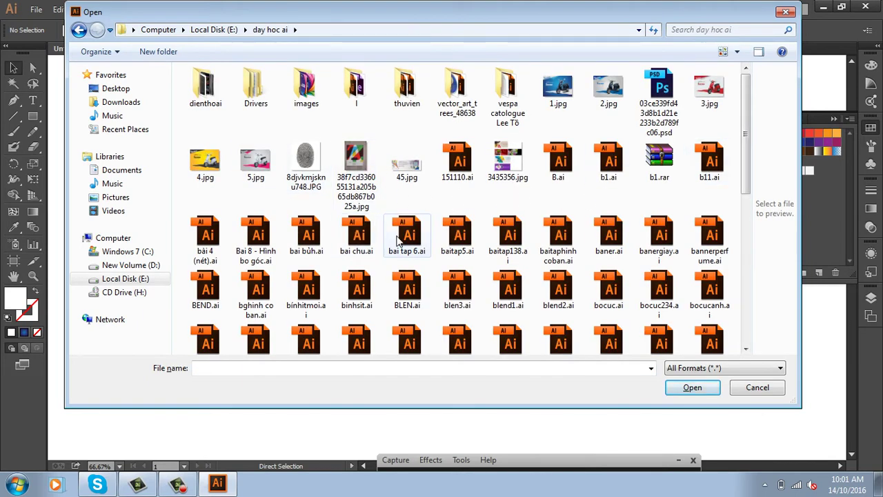
{"action": "left_click", "coordinate": [610, 166]}
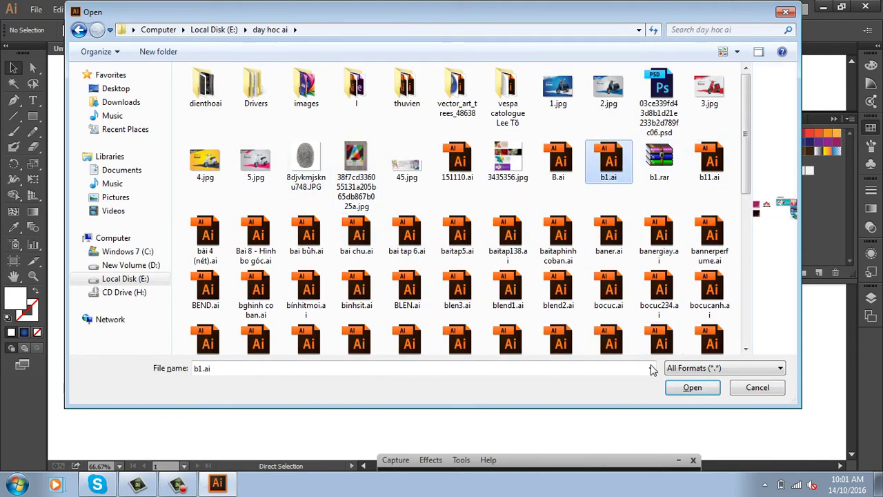
{"action": "left_click", "coordinate": [692, 389]}
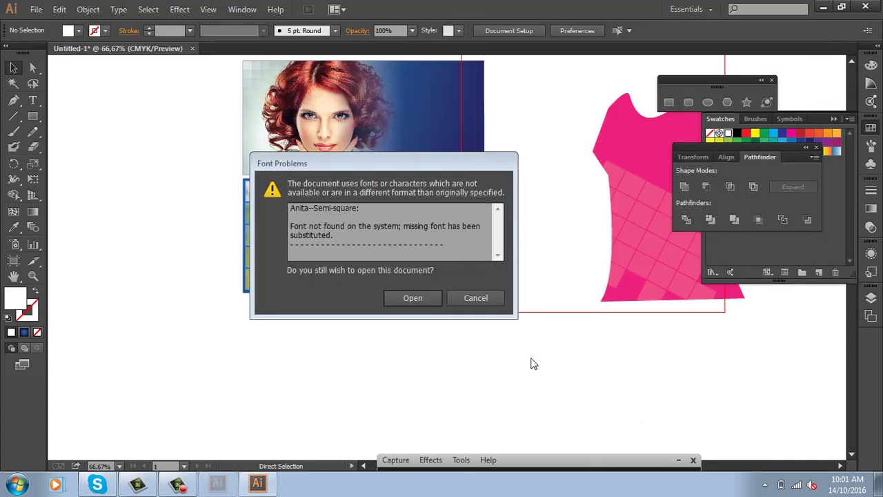
{"action": "left_click", "coordinate": [422, 301]}
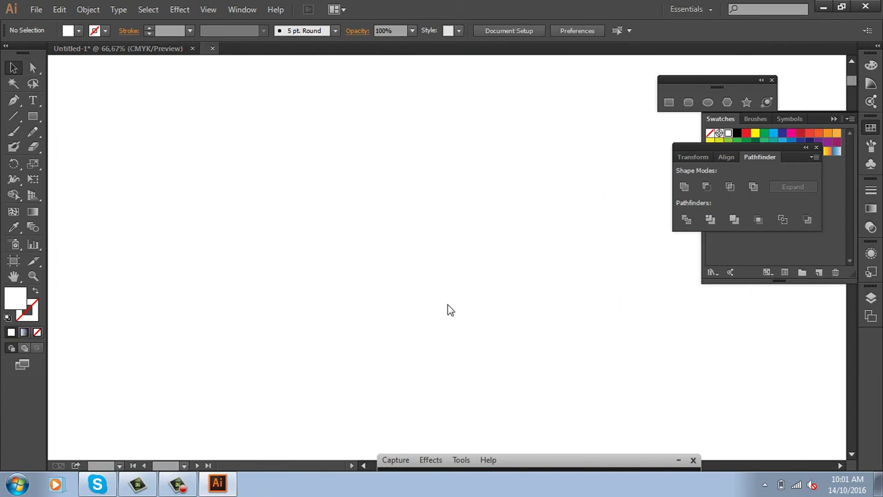
{"action": "key", "text": "ctrl+1"}
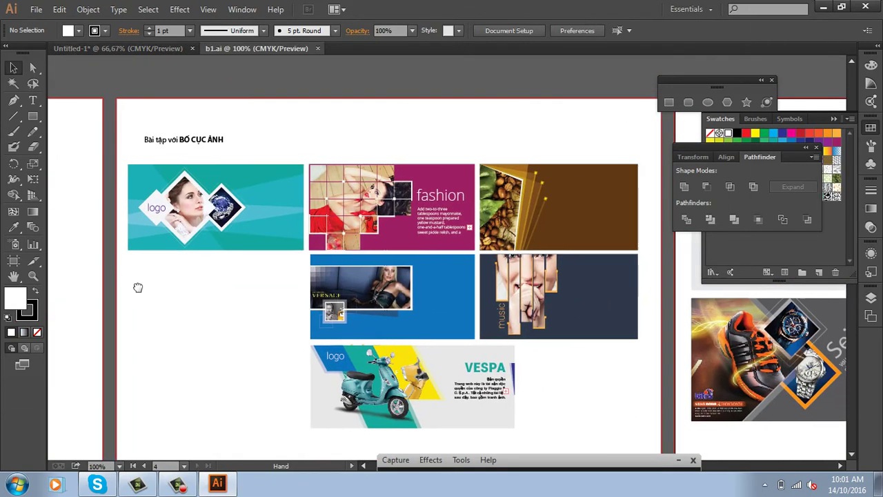
{"action": "key", "text": "z"}
{"action": "left_click_drag", "start_coordinate": [304, 160], "coordinate": [494, 269]}
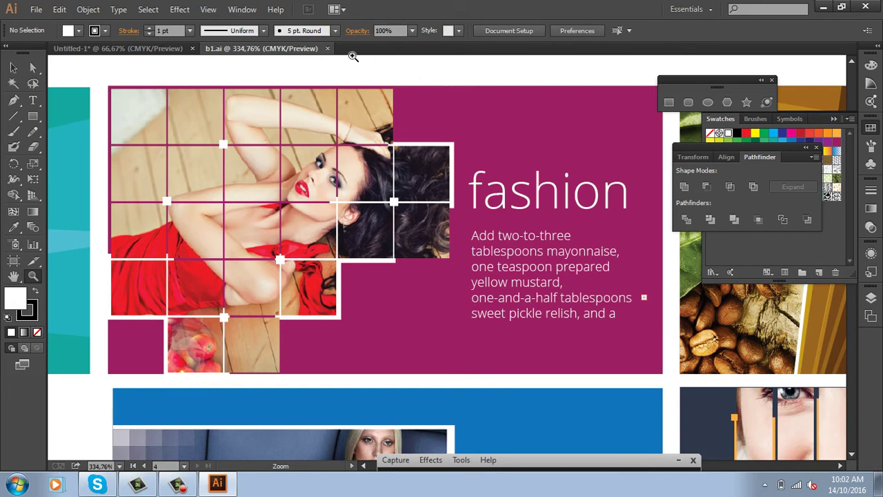
{"action": "key", "text": "ctrl+w"}
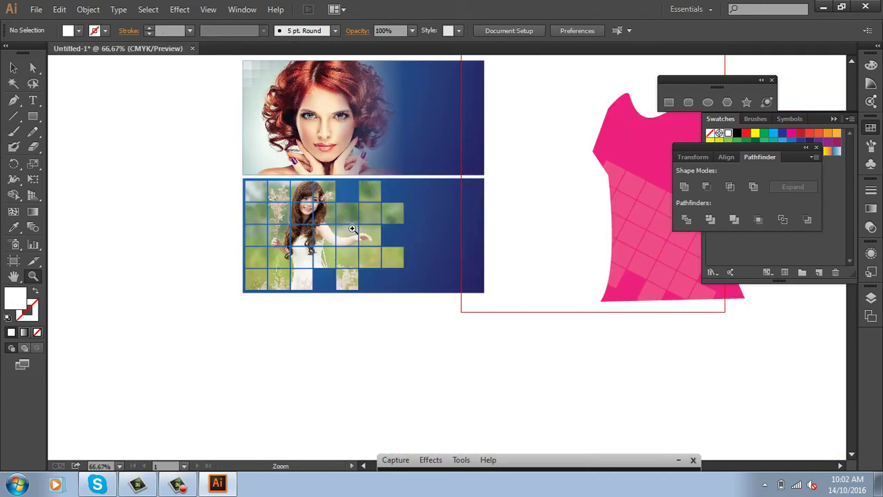
- Duplicate the blue gradient background straight down below the photo-grid banner
{"action": "left_click_drag", "start_coordinate": [240, 174], "coordinate": [431, 296]}
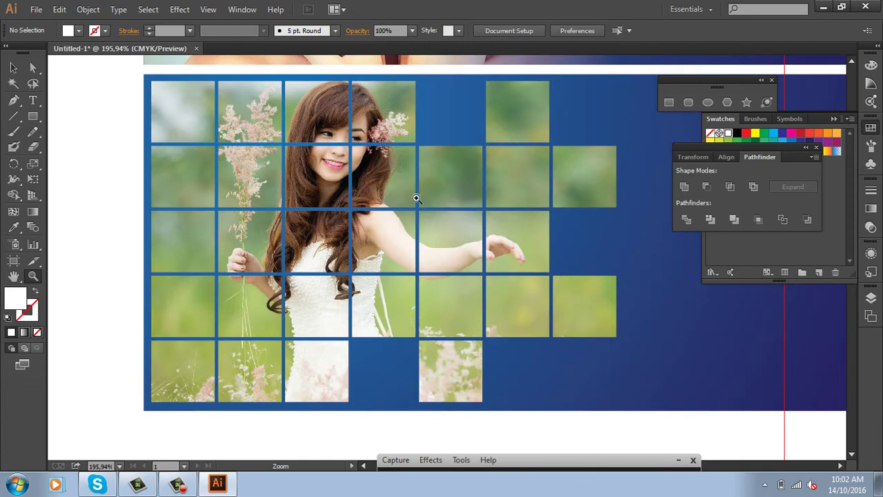
{"action": "key", "text": "ctrl+minus"}
{"action": "key", "text": "ctrl+minus"}
{"action": "key", "text": "ctrl+minus"}
{"action": "key", "text": "ctrl+minus"}
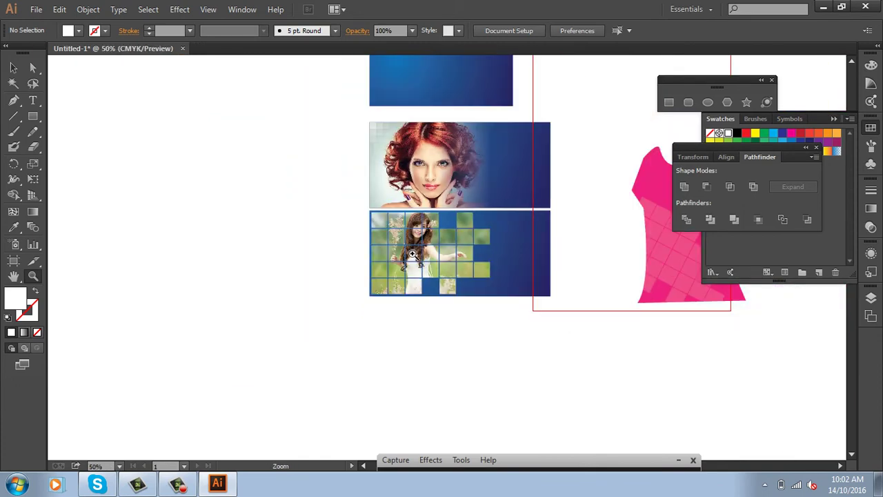
{"action": "left_click_drag", "start_coordinate": [538, 306], "coordinate": [479, 263]}
{"action": "left_click", "coordinate": [13, 67]}
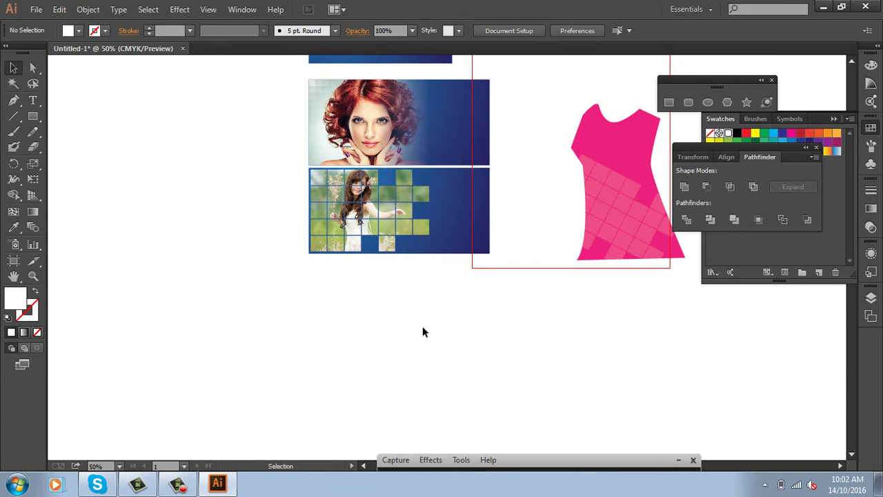
{"action": "left_click_drag", "start_coordinate": [422, 331], "coordinate": [421, 298]}
{"action": "left_click_drag", "start_coordinate": [439, 160], "coordinate": [442, 240]}
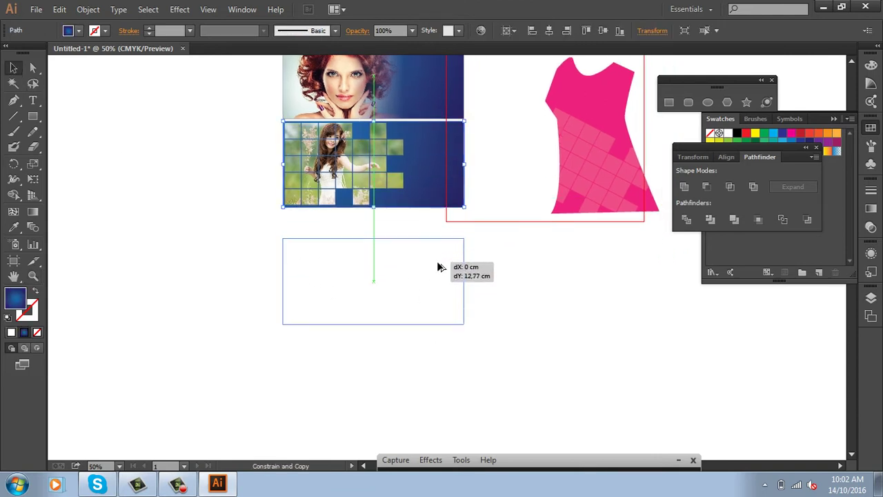
{"action": "left_click", "coordinate": [495, 290]}
- Draw a white square over the left side of the new blue banner
{"action": "key", "text": "z"}
{"action": "left_click_drag", "start_coordinate": [254, 164], "coordinate": [540, 318]}
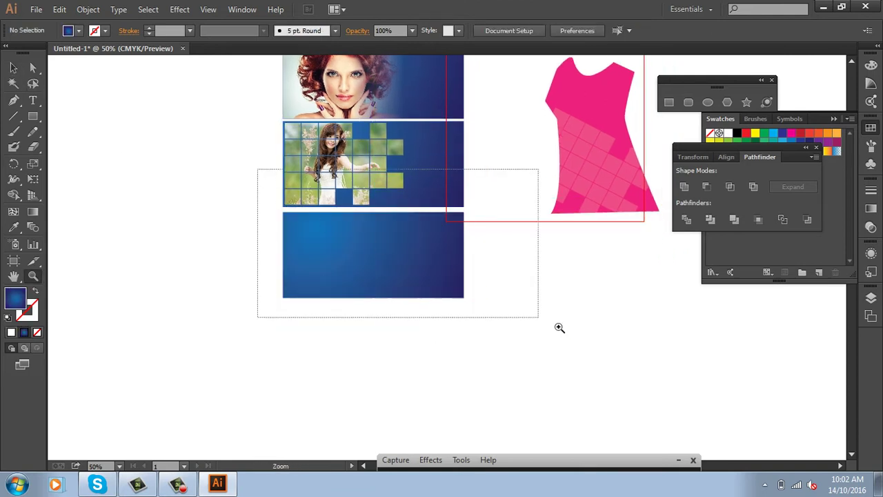
{"action": "left_click", "coordinate": [32, 116]}
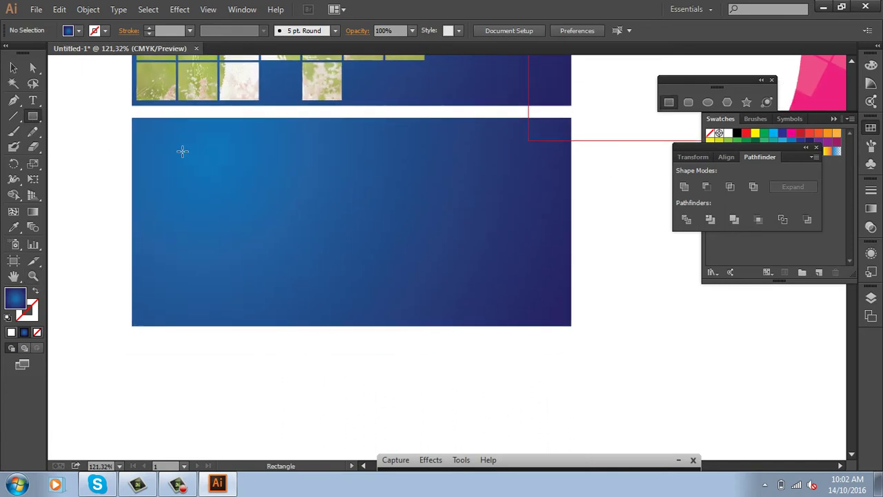
{"action": "left_click_drag", "start_coordinate": [143, 127], "coordinate": [334, 270]}
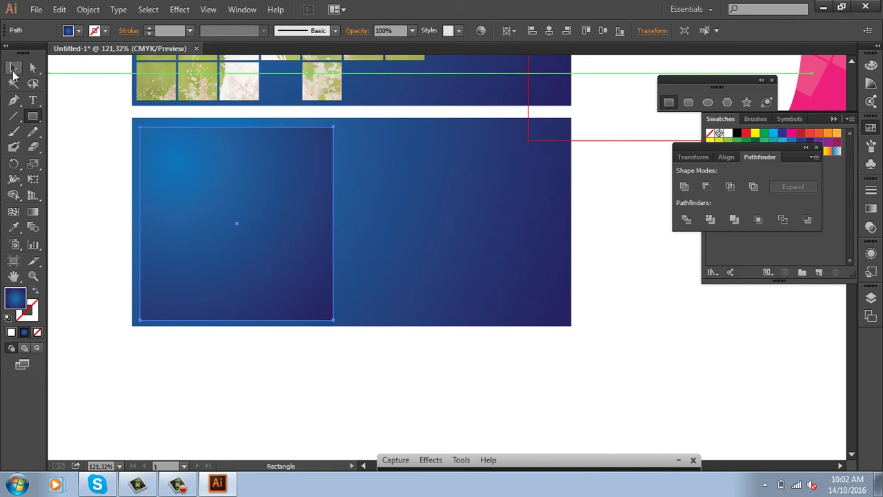
{"action": "left_click", "coordinate": [14, 69]}
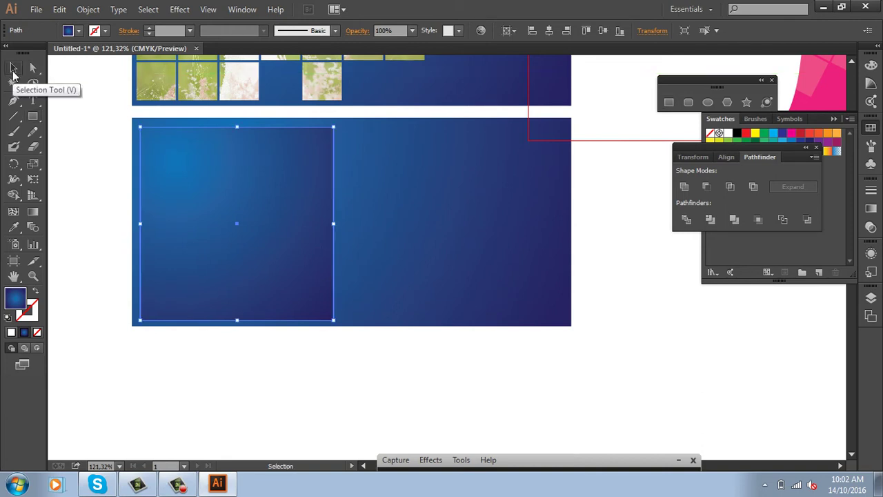
{"action": "left_click", "coordinate": [725, 133]}
- Split the white square via Split Into Grid into 5 rows and 5 columns with 0,1 cm gutters
{"action": "left_click", "coordinate": [88, 9]}
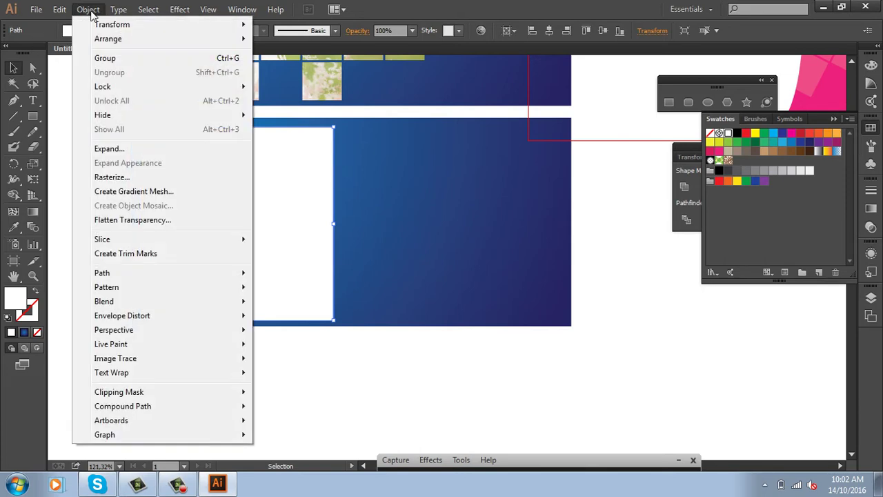
{"action": "mouse_move", "coordinate": [102, 273]}
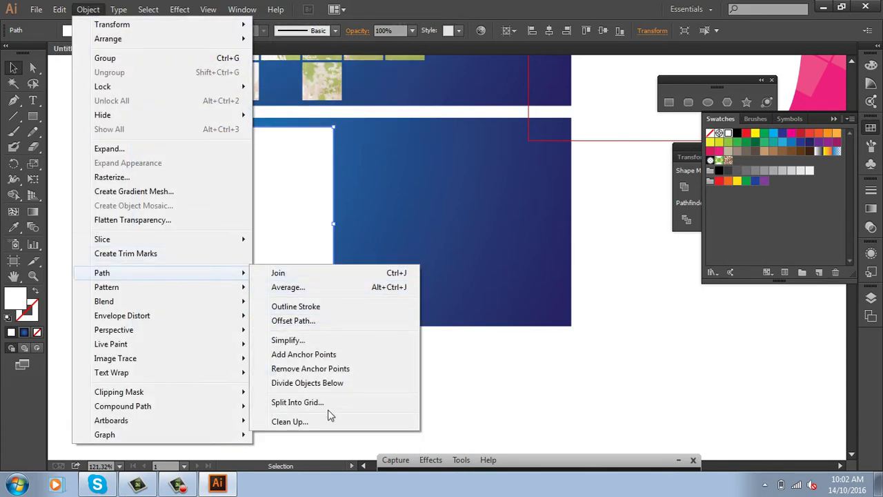
{"action": "left_click", "coordinate": [329, 405]}
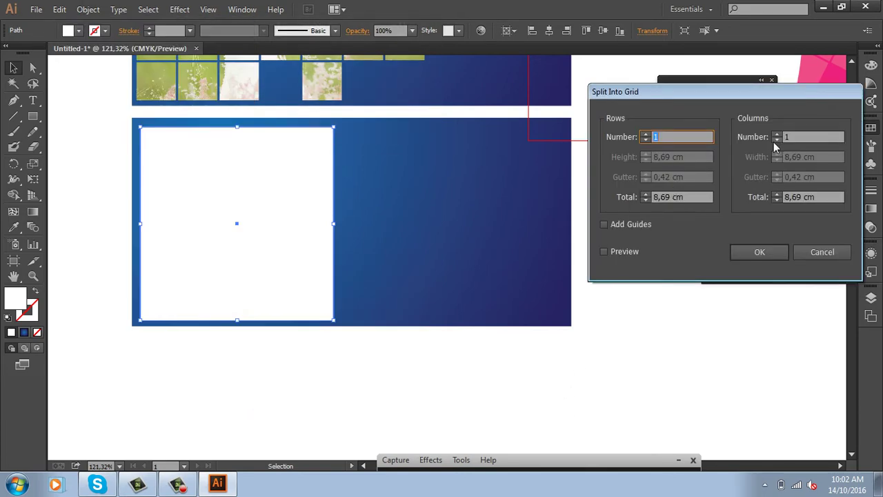
{"action": "left_click", "coordinate": [778, 135]}
{"action": "type", "text": "3"}
{"action": "left_click", "coordinate": [621, 251]}
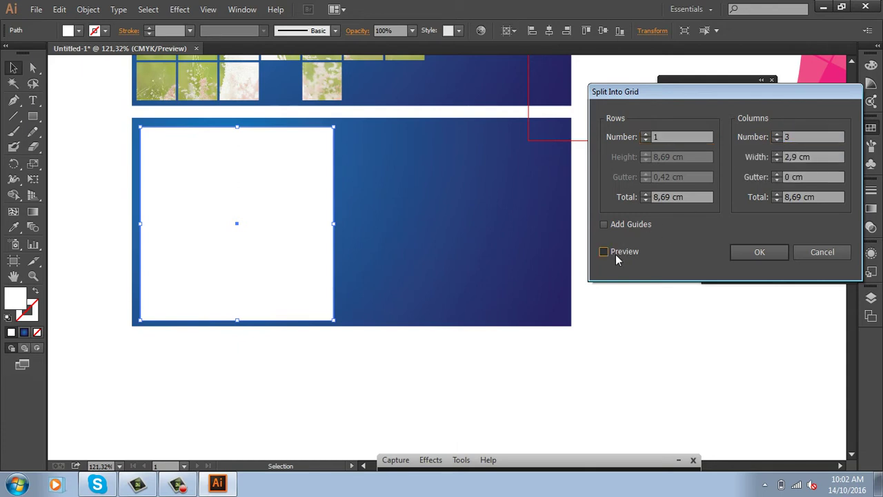
{"action": "left_click", "coordinate": [778, 134]}
{"action": "left_click", "coordinate": [778, 134]}
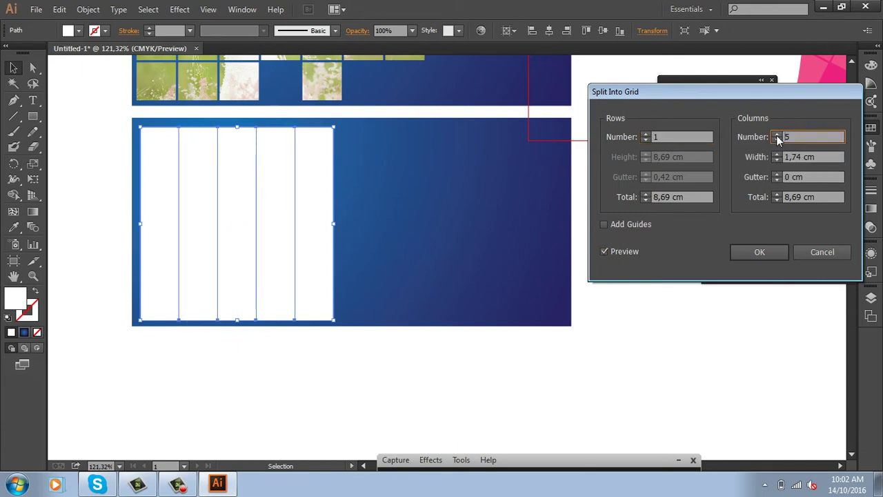
{"action": "left_click", "coordinate": [645, 134]}
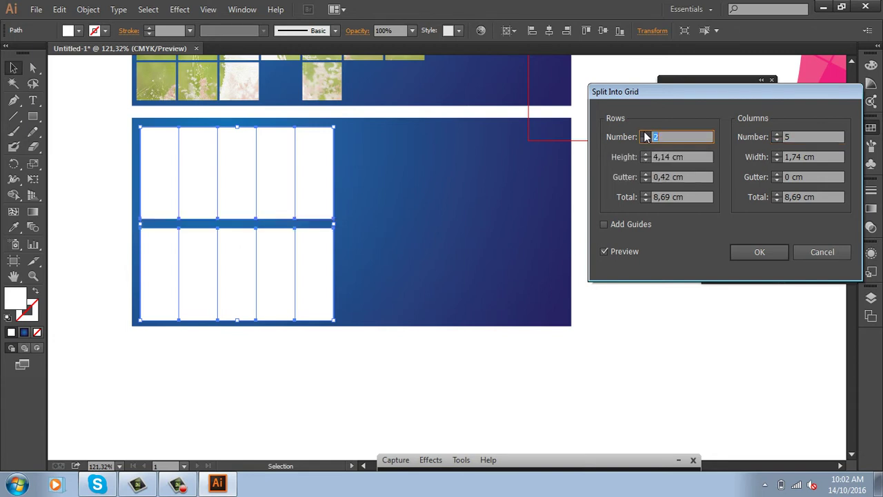
{"action": "left_click", "coordinate": [645, 134]}
{"action": "left_click", "coordinate": [645, 134]}
{"action": "left_click", "coordinate": [645, 134]}
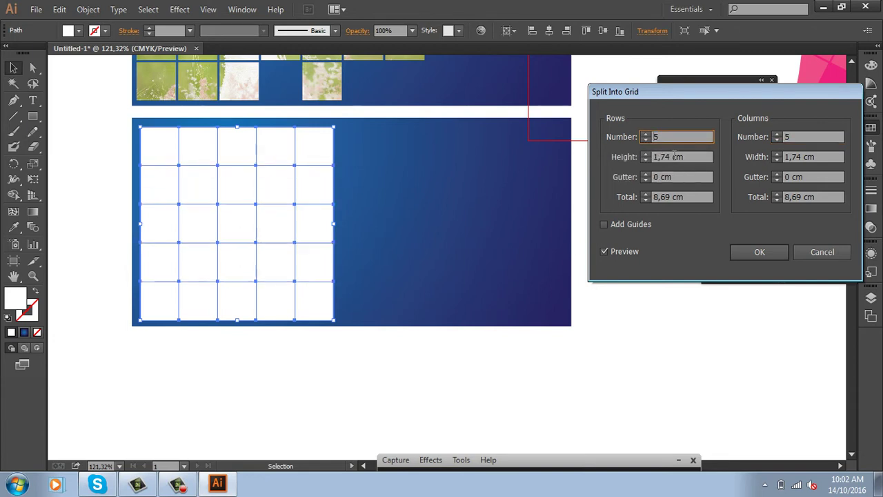
{"action": "left_click", "coordinate": [777, 174]}
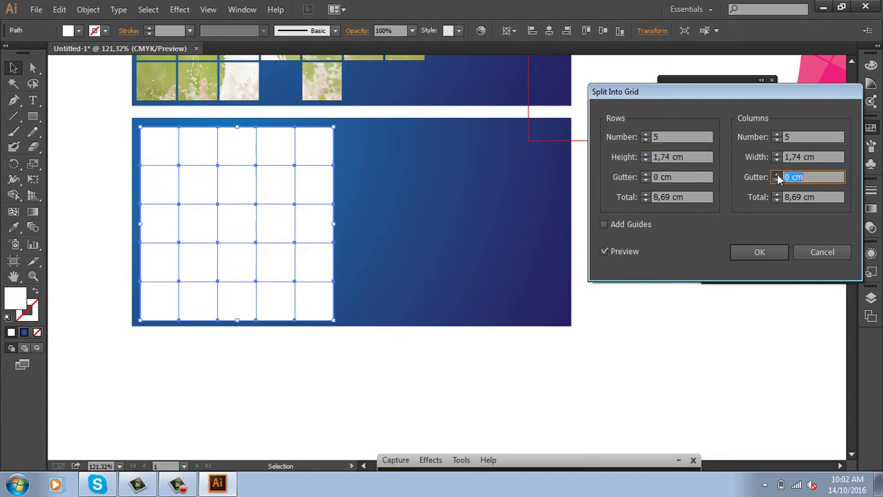
{"action": "left_click", "coordinate": [643, 174]}
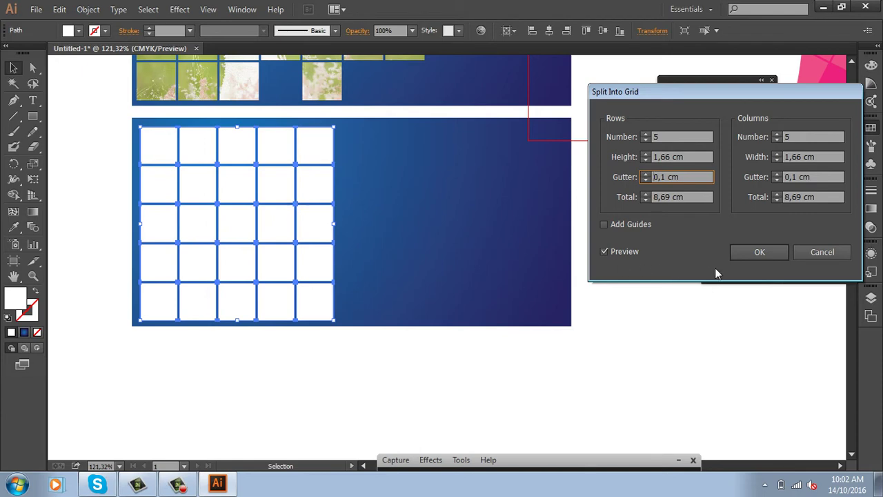
{"action": "left_click", "coordinate": [759, 252]}
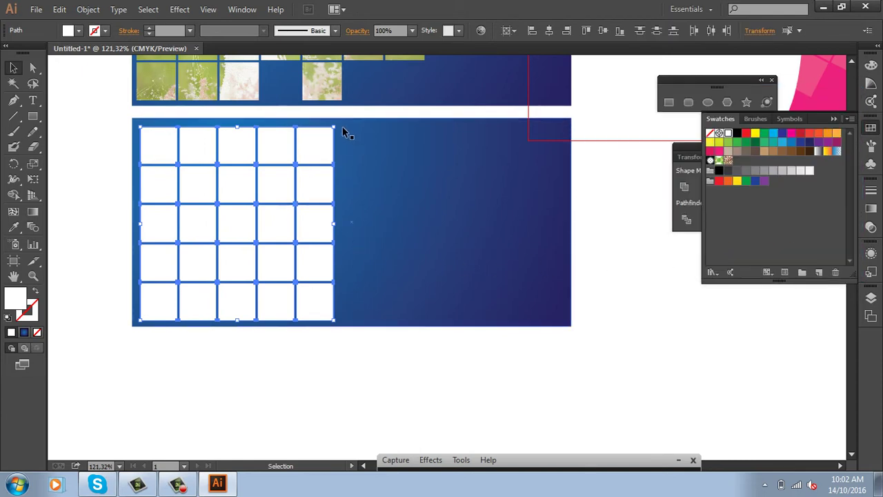
- Rotate the 5×5 grid 45° into a diamond and combine it into one compound path
{"action": "mouse_move", "coordinate": [343, 127]}
{"action": "left_mouse_down"}
{"action": "mouse_move", "coordinate": [358, 241]}
{"action": "mouse_move", "coordinate": [316, 228]}
{"action": "left_mouse_up"}
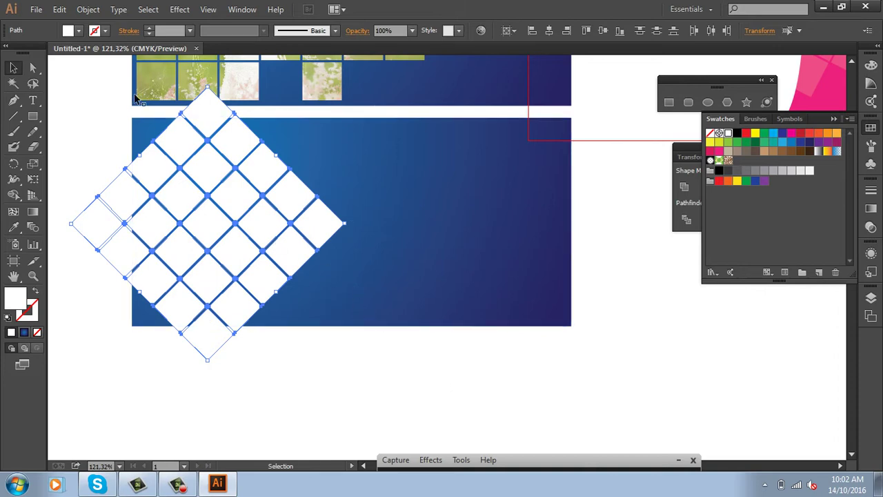
{"action": "left_click", "coordinate": [88, 9]}
{"action": "mouse_move", "coordinate": [123, 405]}
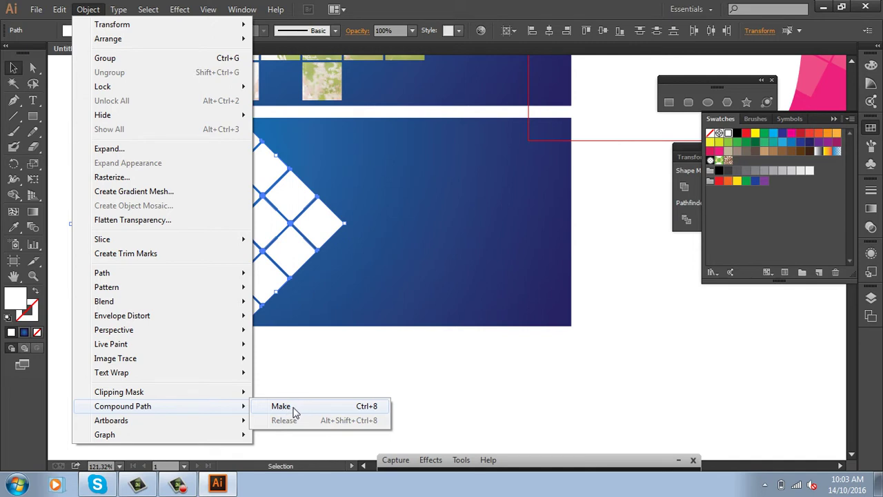
{"action": "left_click", "coordinate": [295, 412]}
{"action": "left_click", "coordinate": [531, 393]}
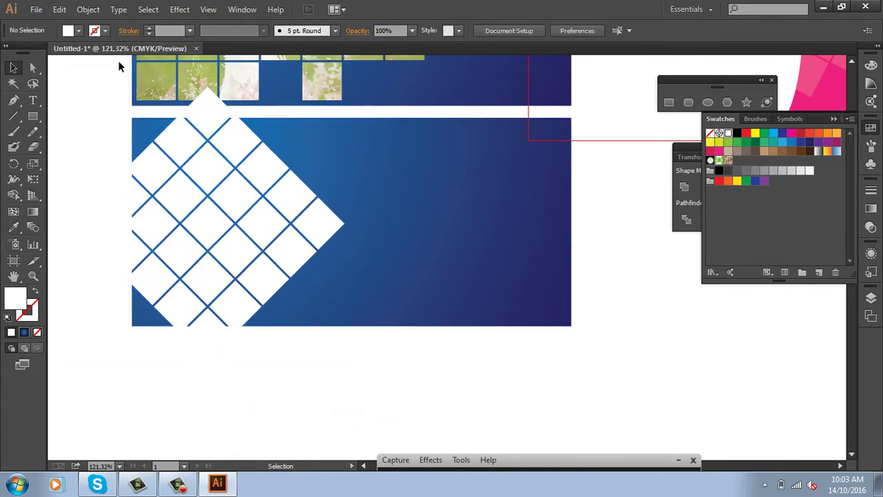
{"action": "left_click", "coordinate": [473, 245]}
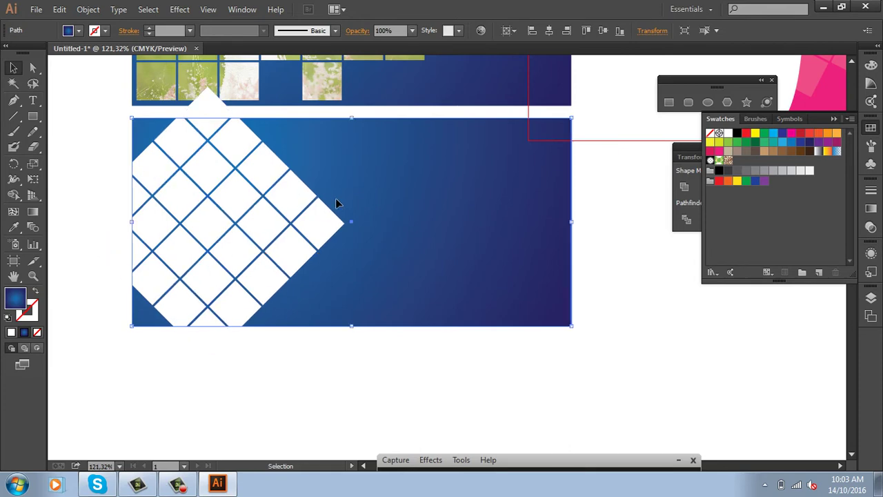
- Intersect the diamond grid with the blue rectangle and color the result light blue
{"action": "left_click_drag", "start_coordinate": [406, 215], "coordinate": [501, 346]}
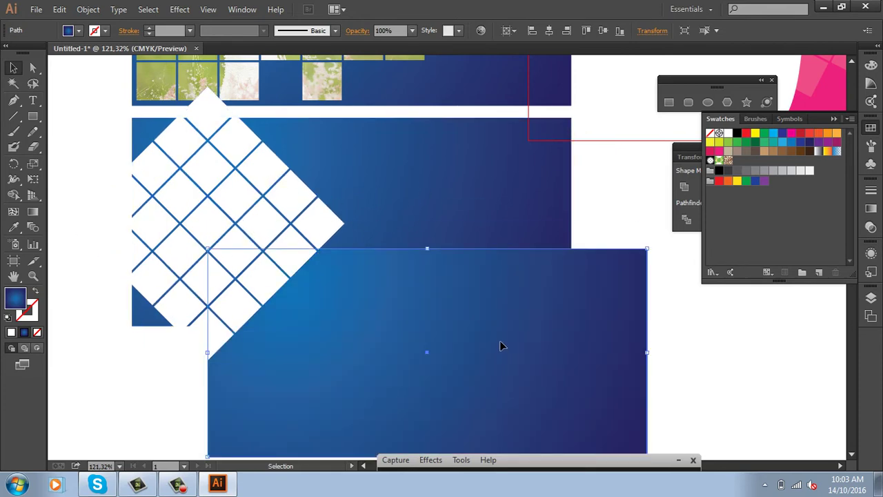
{"action": "key", "text": "ctrl+z"}
{"action": "left_click", "coordinate": [319, 230], "text": "shift"}
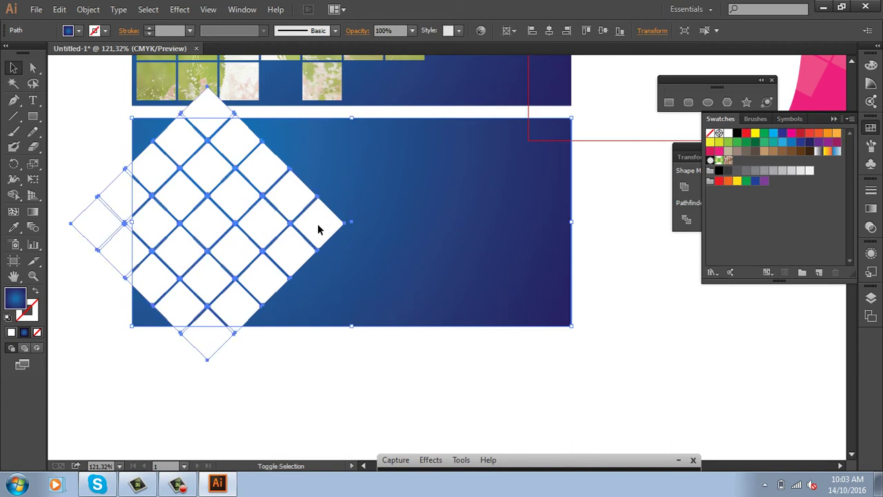
{"action": "left_click", "coordinate": [688, 157]}
{"action": "left_click_drag", "start_coordinate": [710, 171], "coordinate": [650, 170]}
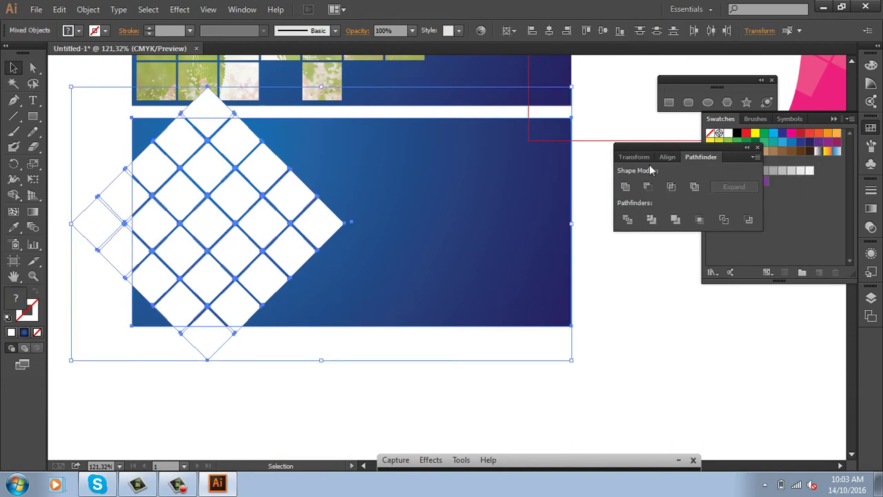
{"action": "left_click", "coordinate": [672, 187]}
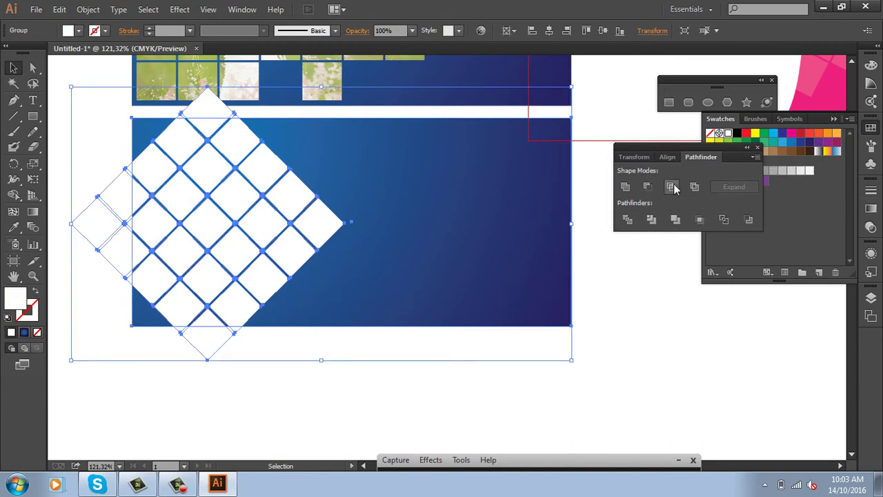
{"action": "left_click", "coordinate": [784, 143]}
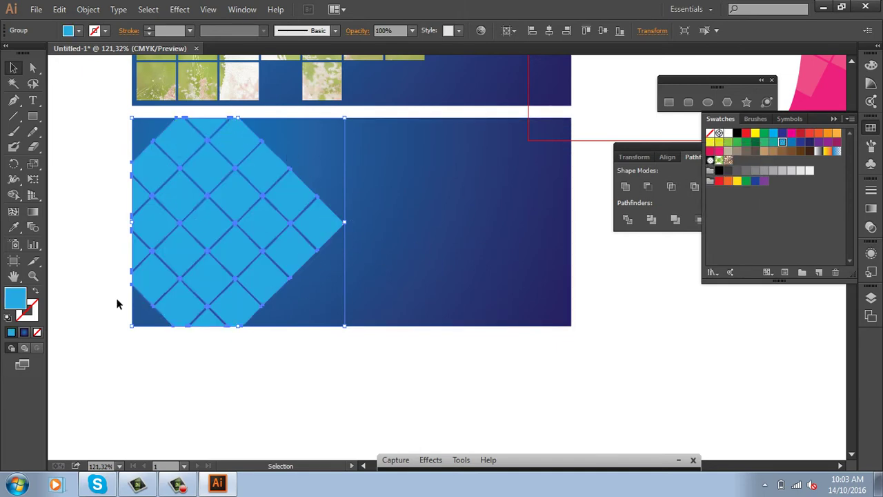
- Select the diamond grid group, test-moving it right and undoing the move
{"action": "left_click", "coordinate": [624, 370]}
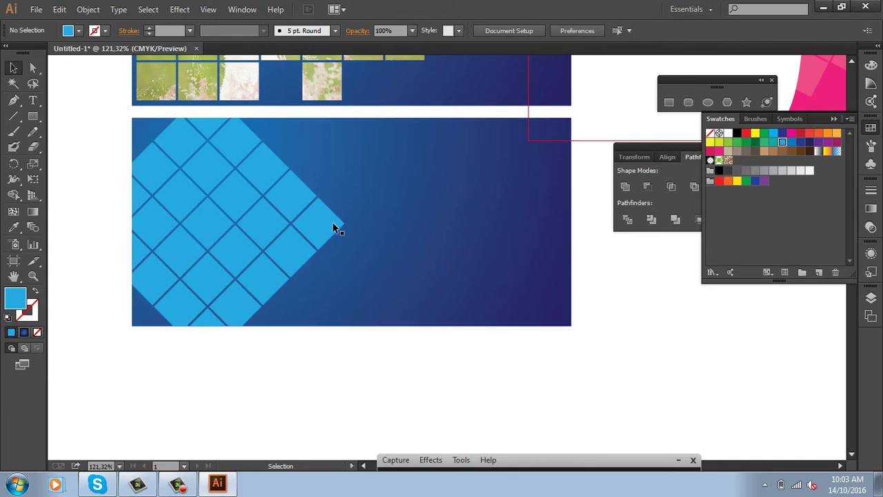
{"action": "left_click", "coordinate": [324, 258]}
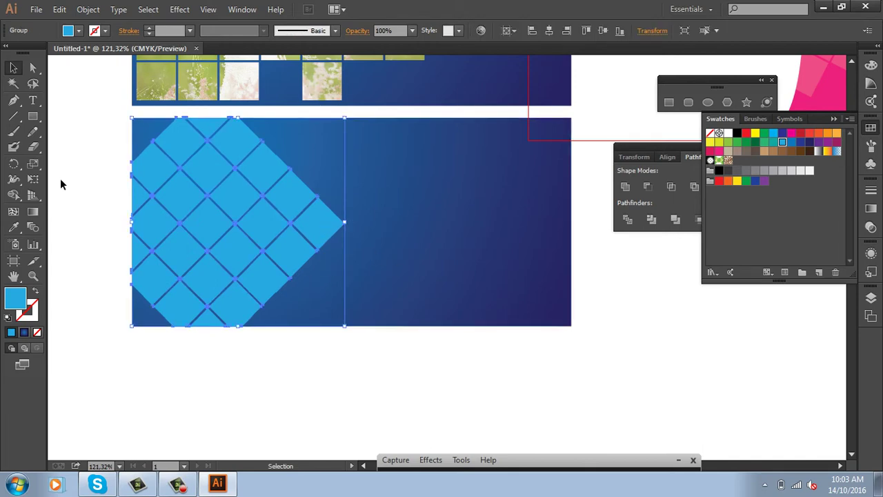
{"action": "left_click_drag", "start_coordinate": [324, 225], "coordinate": [418, 228]}
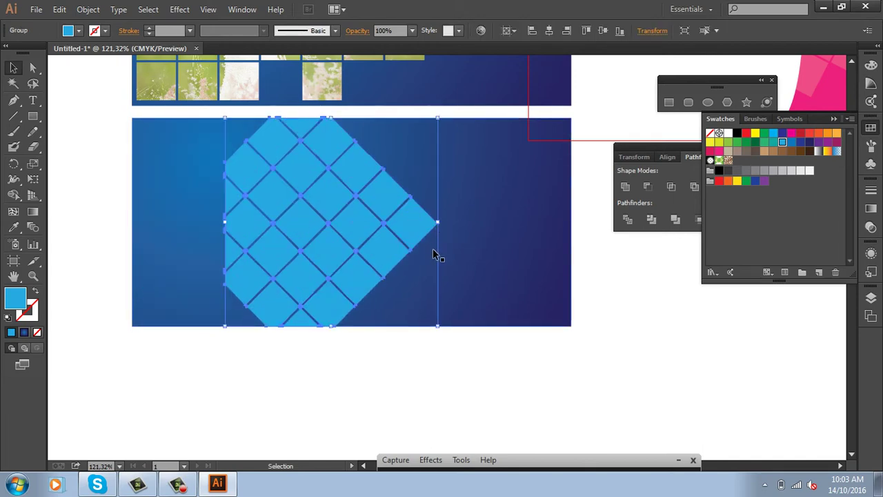
{"action": "key", "text": "ctrl+z"}
{"action": "key", "text": "a"}
{"action": "key", "text": "v"}
- Ungroup the diamond tiles, then test-drag one tile aside and restore it
{"action": "right_click", "coordinate": [326, 220]}
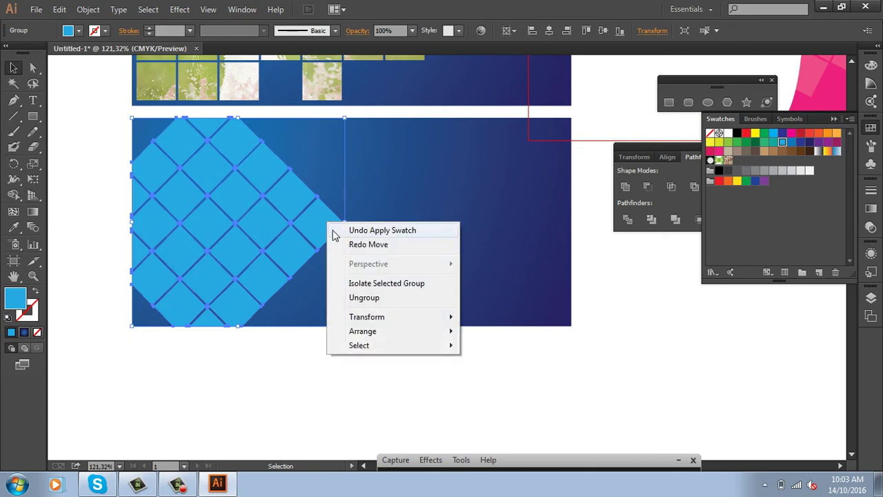
{"action": "left_click", "coordinate": [365, 297]}
{"action": "left_click", "coordinate": [357, 390]}
{"action": "left_click_drag", "start_coordinate": [320, 221], "coordinate": [424, 243]}
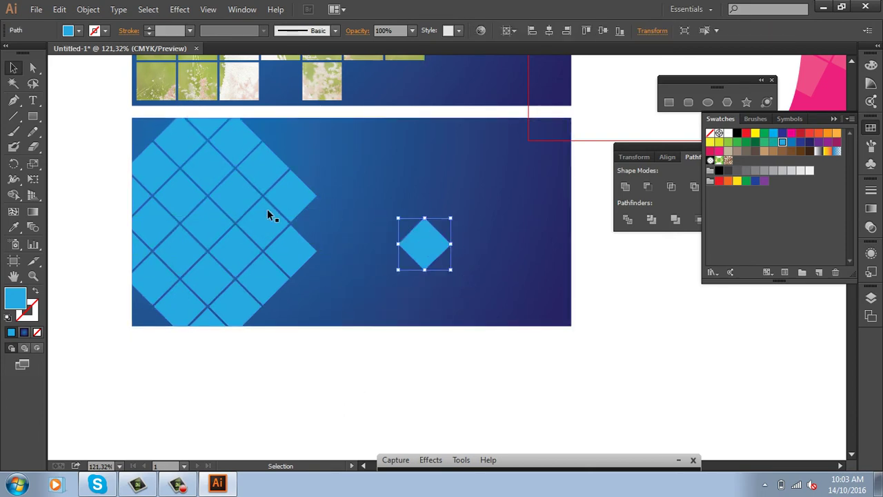
{"action": "key", "text": "a"}
{"action": "key", "text": "ctrl+z"}
{"action": "key", "text": "v"}
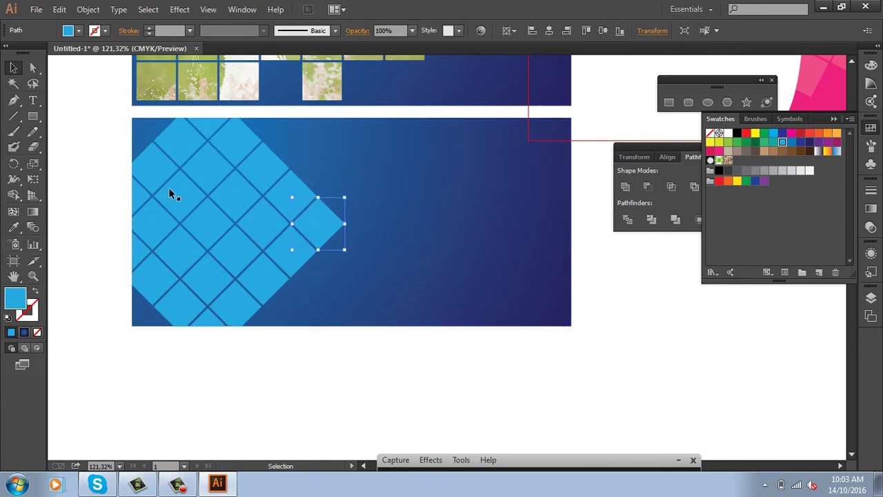
- Combine all the diamond tiles into a single compound path
{"action": "left_click_drag", "start_coordinate": [88, 372], "coordinate": [365, 126]}
{"action": "left_click", "coordinate": [88, 9]}
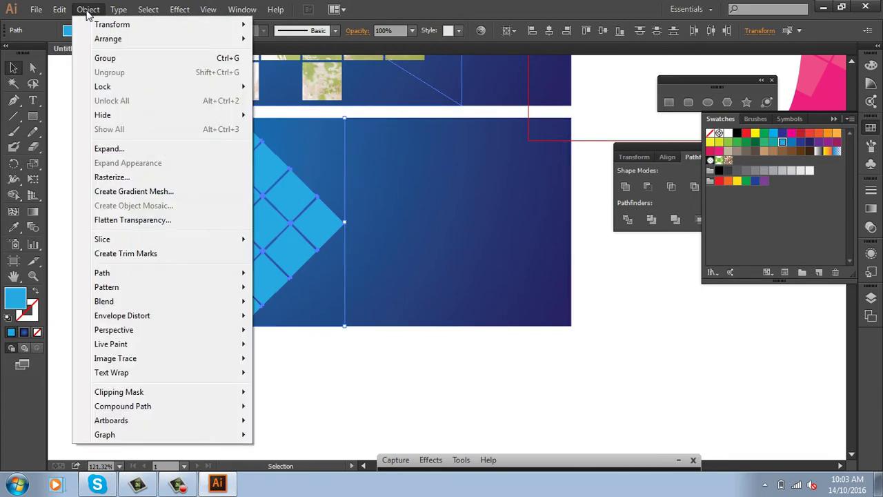
{"action": "mouse_move", "coordinate": [122, 405]}
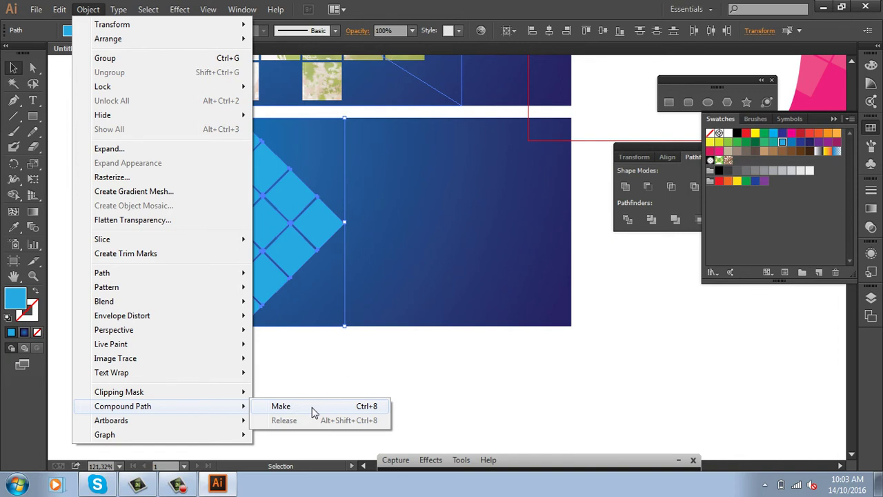
{"action": "left_click", "coordinate": [312, 409]}
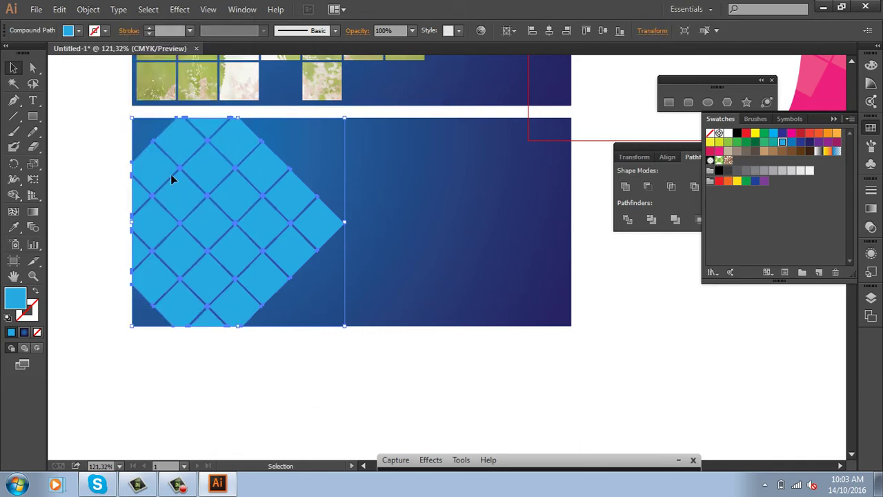
- Place br.jpg from the thuvienanh folder over the left of the banner
{"action": "left_click", "coordinate": [36, 9]}
{"action": "left_click", "coordinate": [70, 219]}
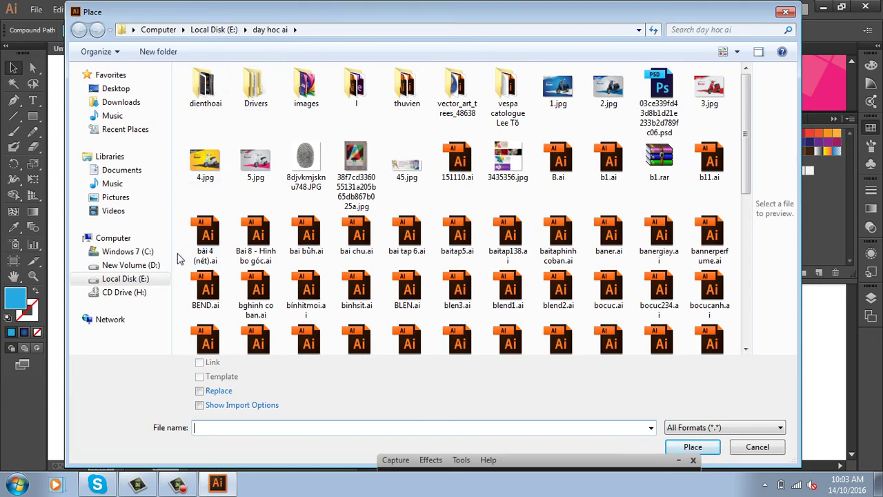
{"action": "mouse_move", "coordinate": [125, 279]}
{"action": "left_click", "coordinate": [150, 281]}
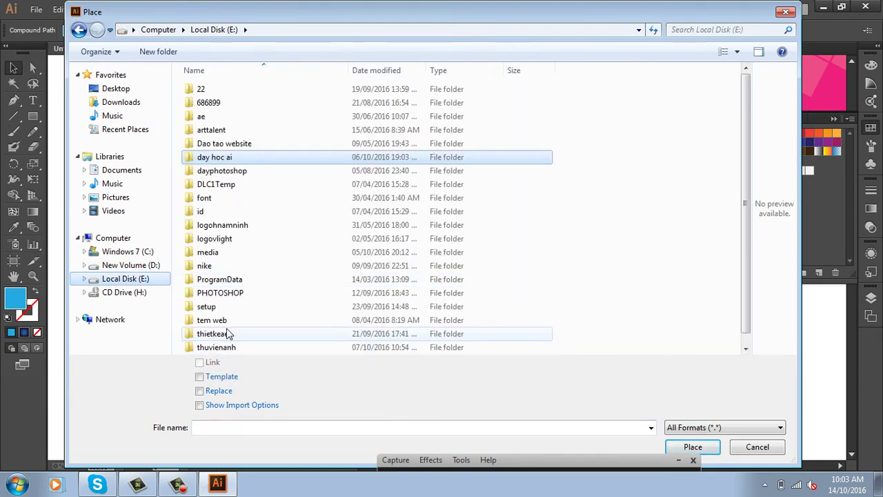
{"action": "double_click", "coordinate": [219, 347]}
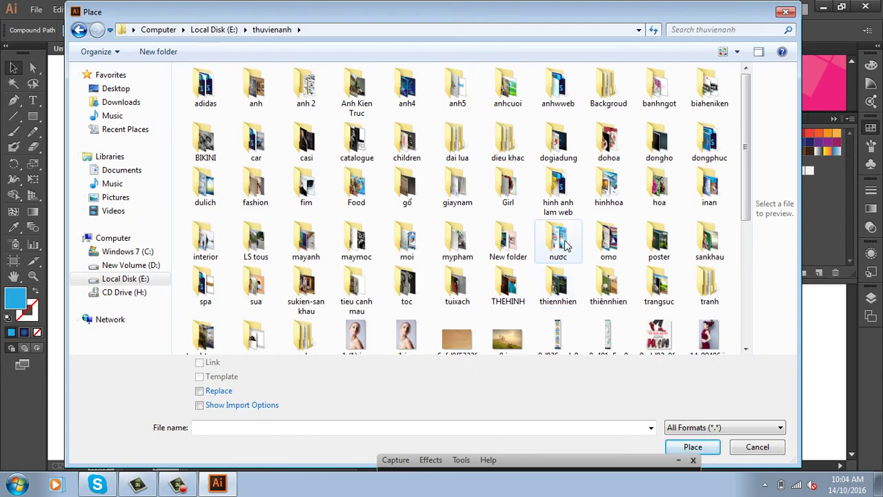
{"action": "left_click", "coordinate": [565, 241]}
{"action": "scroll", "coordinate": [356, 238], "scroll_direction": "down", "scroll_amount": 10}
{"action": "left_click", "coordinate": [457, 238]}
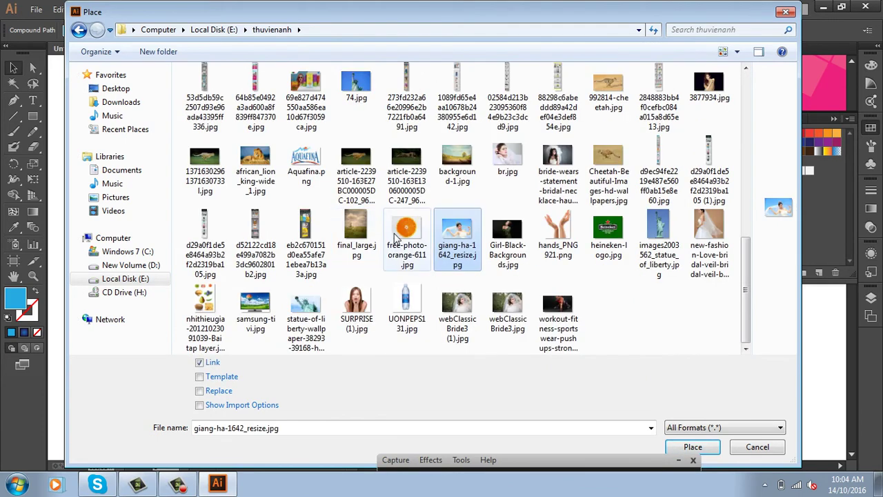
{"action": "left_click", "coordinate": [507, 159]}
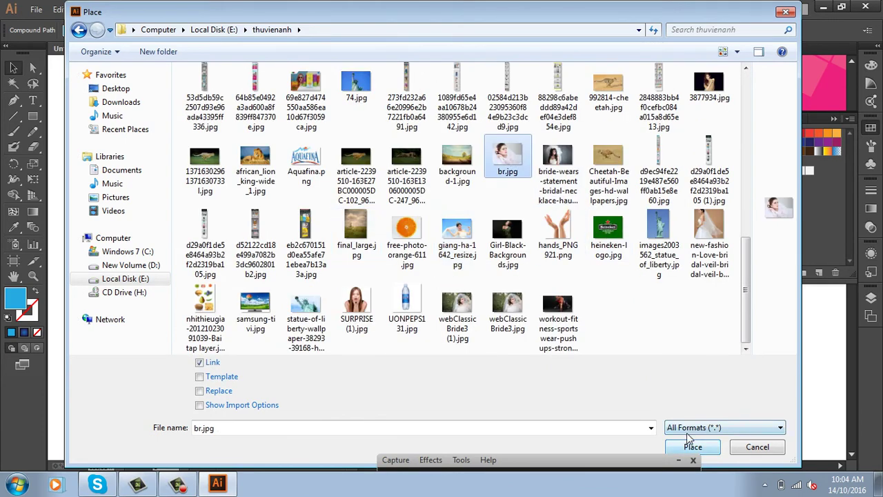
{"action": "left_click", "coordinate": [707, 453]}
{"action": "left_click_drag", "start_coordinate": [94, 106], "coordinate": [448, 360]}
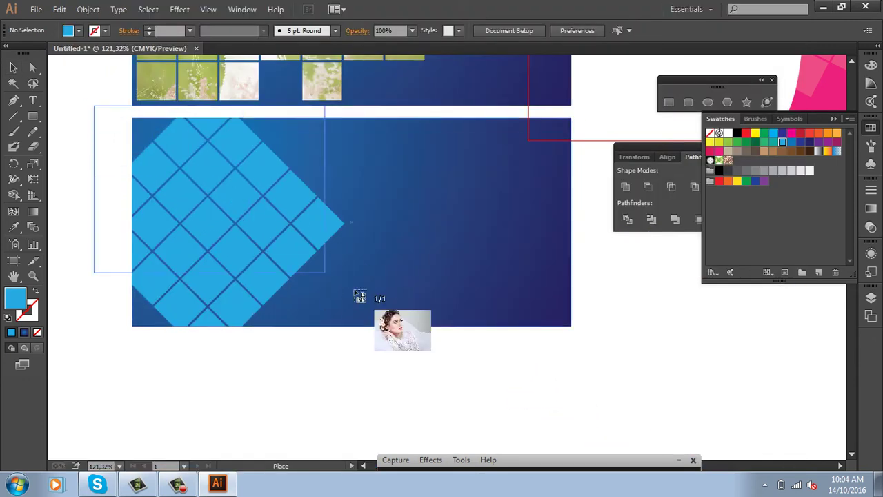
- Send the photo behind the diamond grid and clip it to the grid with Ctrl+7
{"action": "key", "text": "ctrl"}
{"action": "key", "text": "ctrl+shift+bracketleft"}
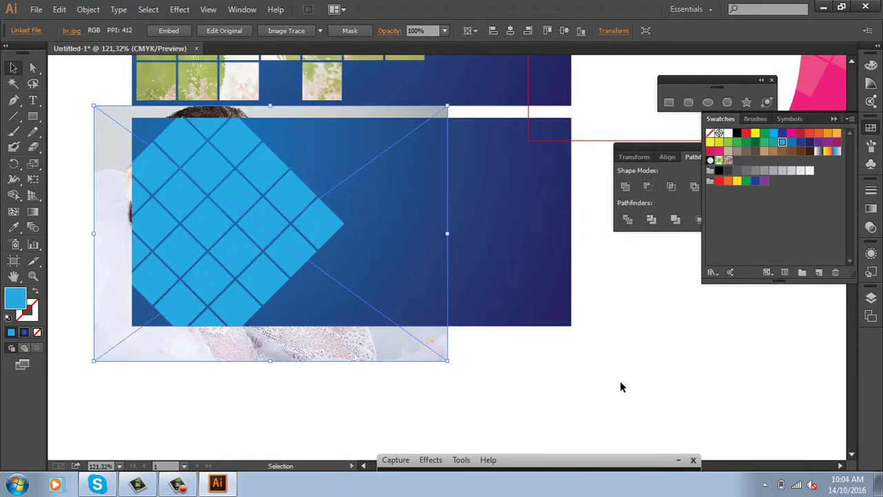
{"action": "left_click", "coordinate": [293, 192], "text": "shift"}
{"action": "key", "text": "ctrl+7"}
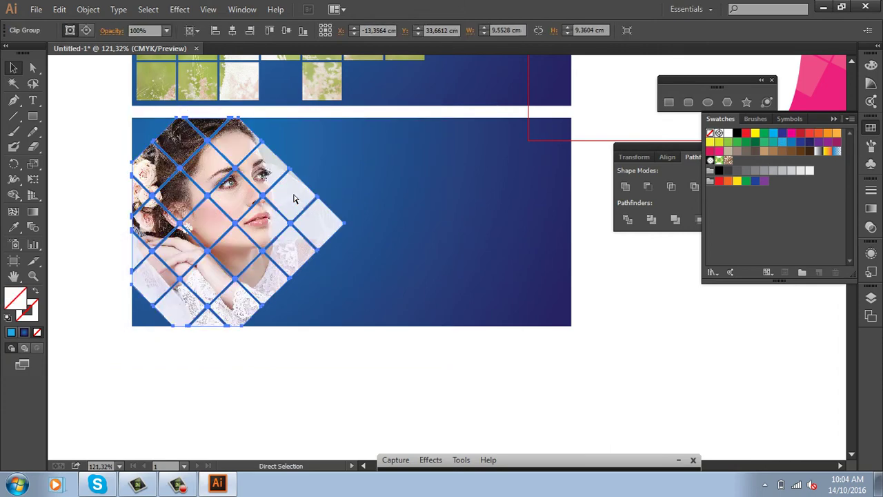
{"action": "left_click", "coordinate": [621, 294]}
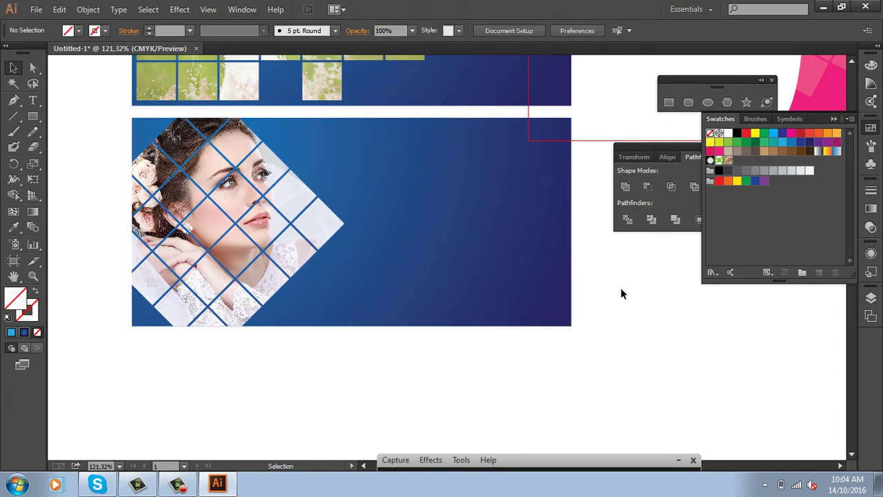
- Close the Swatches, Pathfinder and floating shape panels
{"action": "scroll", "coordinate": [355, 286], "scroll_direction": "up", "scroll_amount": 5}
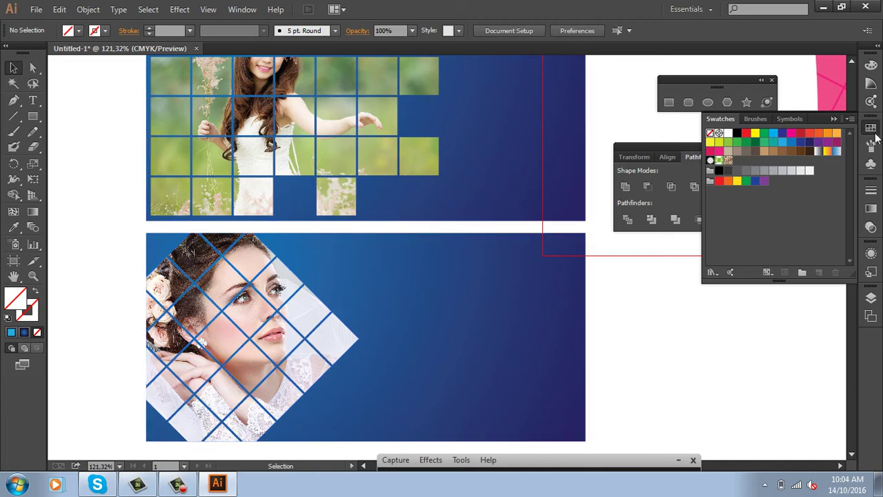
{"action": "left_click", "coordinate": [834, 119]}
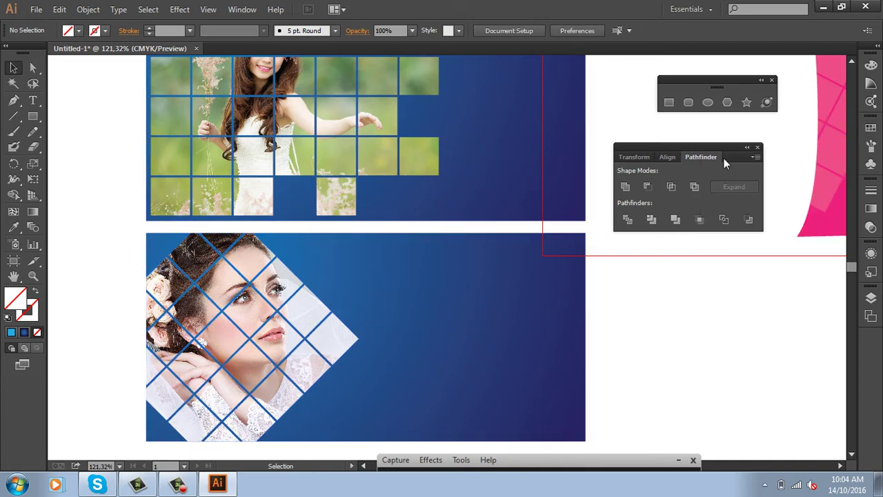
{"action": "left_click", "coordinate": [757, 147]}
{"action": "left_click", "coordinate": [772, 81]}
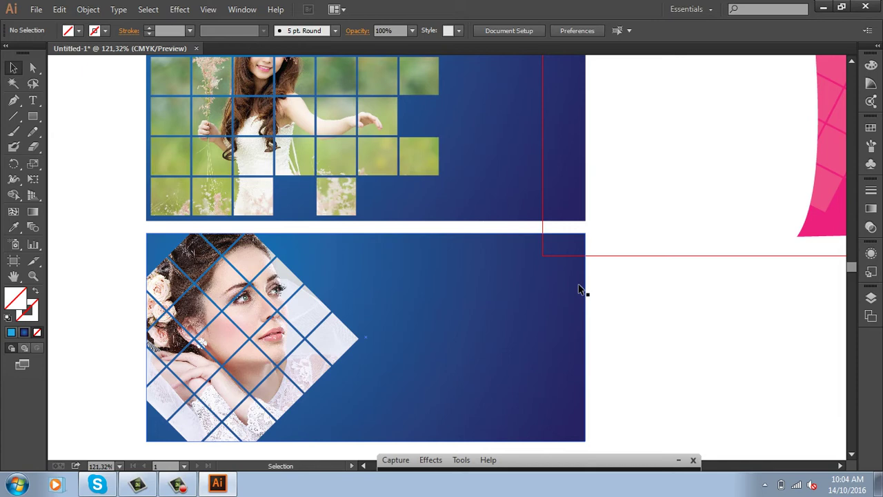
- Zoom out and Alt-drag a copy of the blue banner straight below it
{"action": "key", "text": "ctrl+minus"}
{"action": "key", "text": "ctrl+minus"}
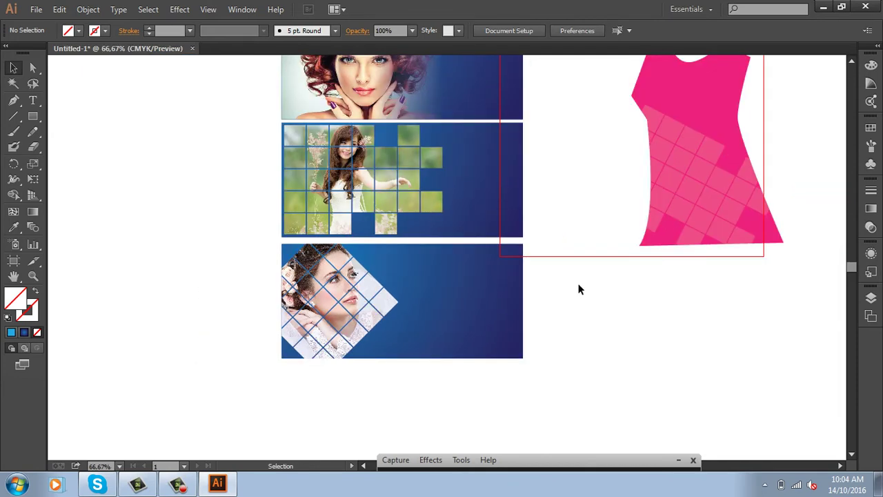
{"action": "left_click_drag", "start_coordinate": [558, 361], "coordinate": [527, 257]}
{"action": "mouse_move", "coordinate": [469, 237]}
{"action": "left_mouse_down"}
{"action": "mouse_move", "coordinate": [452, 298]}
{"action": "mouse_move", "coordinate": [450, 285]}
{"action": "left_mouse_up"}
- Zoom in on the duplicated banner and fill it pink
{"action": "key", "text": "z"}
{"action": "left_click_drag", "start_coordinate": [193, 219], "coordinate": [524, 365]}
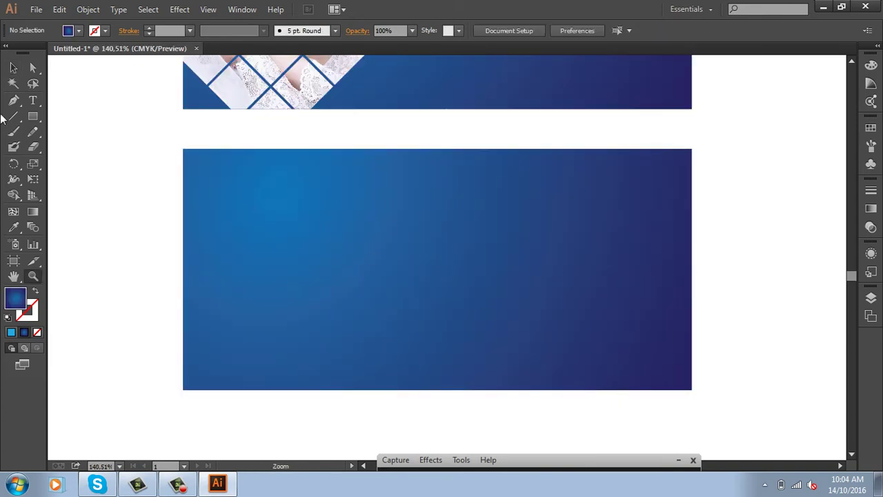
{"action": "left_click", "coordinate": [13, 67]}
{"action": "left_click", "coordinate": [871, 128]}
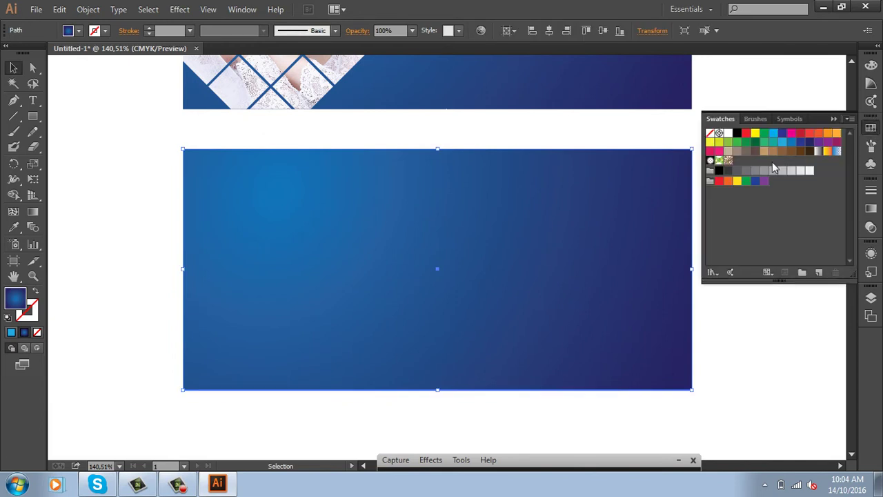
{"action": "left_click", "coordinate": [719, 150]}
- Shrink a rectangle into a strip along the banner's bottom and fill it light grey
{"action": "left_click_drag", "start_coordinate": [785, 372], "coordinate": [670, 349]}
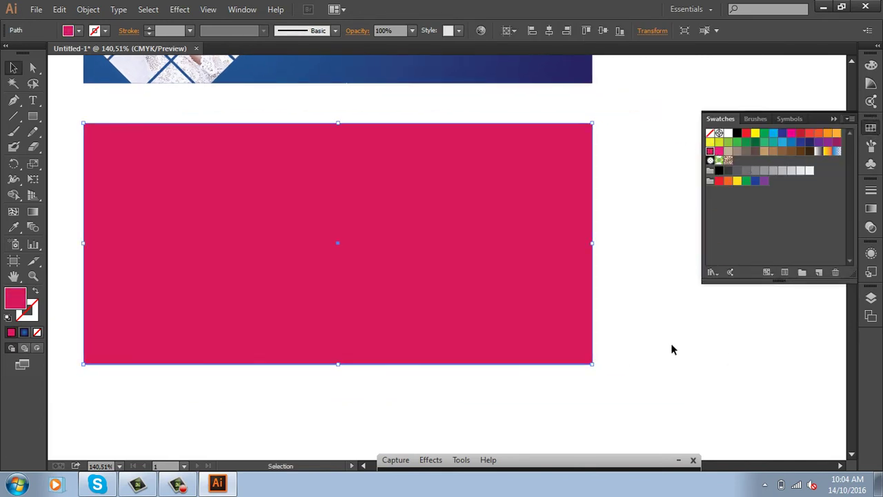
{"action": "key", "text": "a"}
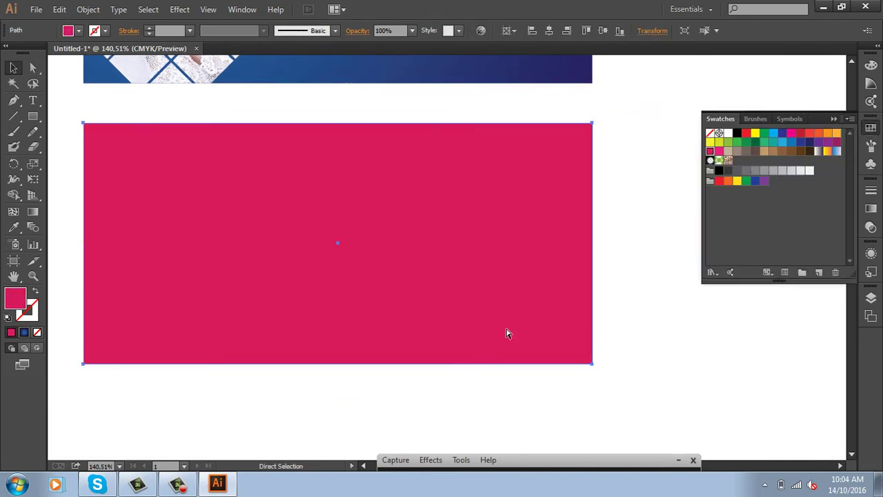
{"action": "key", "text": "v"}
{"action": "left_click_drag", "start_coordinate": [338, 123], "coordinate": [344, 307]}
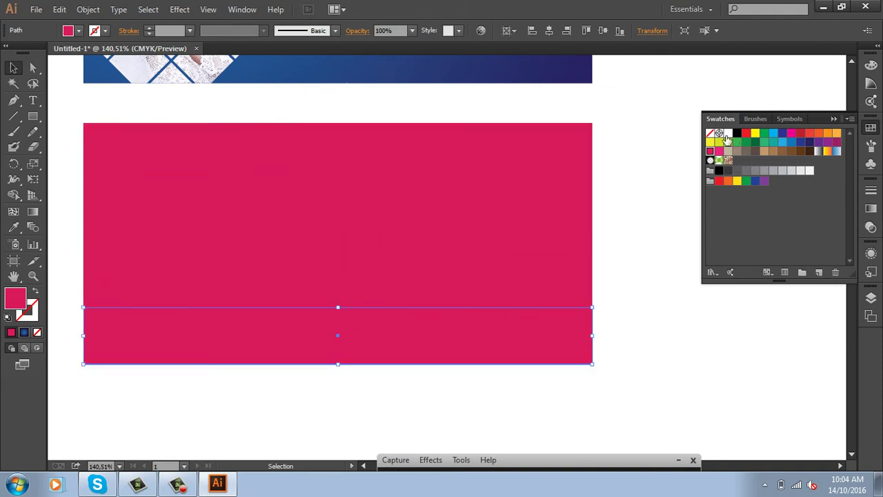
{"action": "left_click", "coordinate": [801, 171]}
{"action": "left_click", "coordinate": [699, 405]}
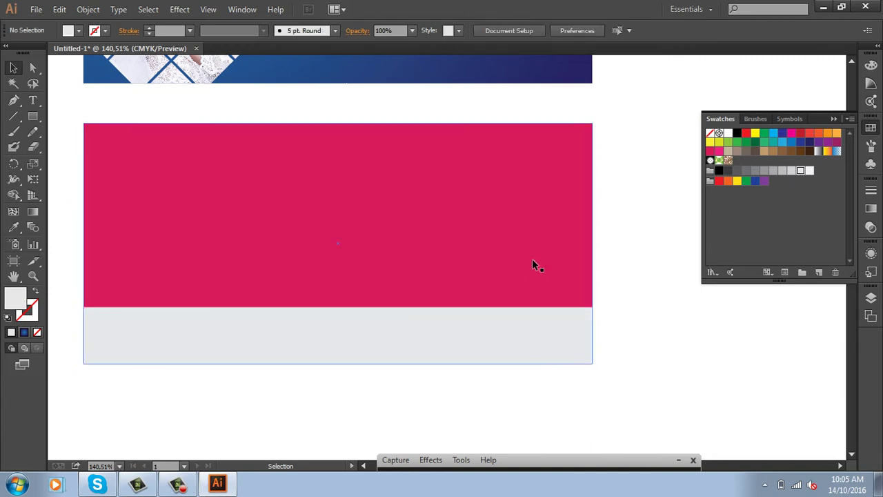
{"action": "left_click", "coordinate": [32, 116]}
- Draw a small square and apply Pucker & Bloat at -72% to turn it into a star
{"action": "left_click_drag", "start_coordinate": [462, 271], "coordinate": [526, 303]}
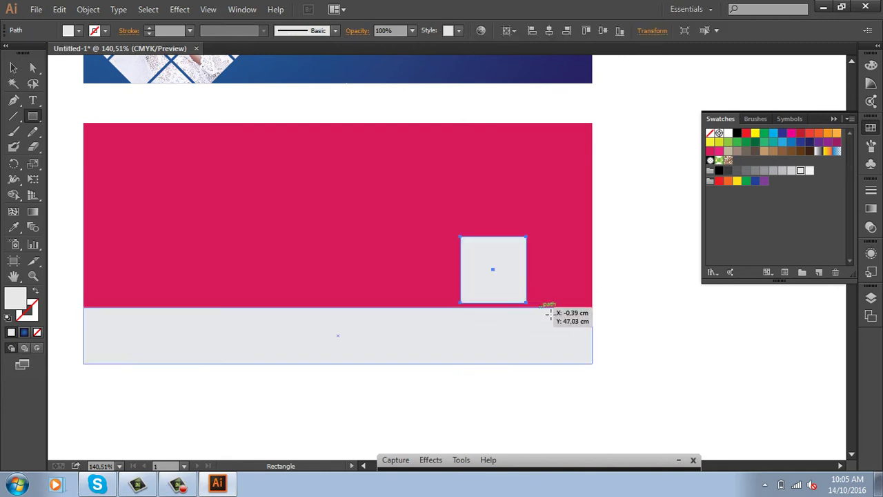
{"action": "left_click", "coordinate": [14, 67]}
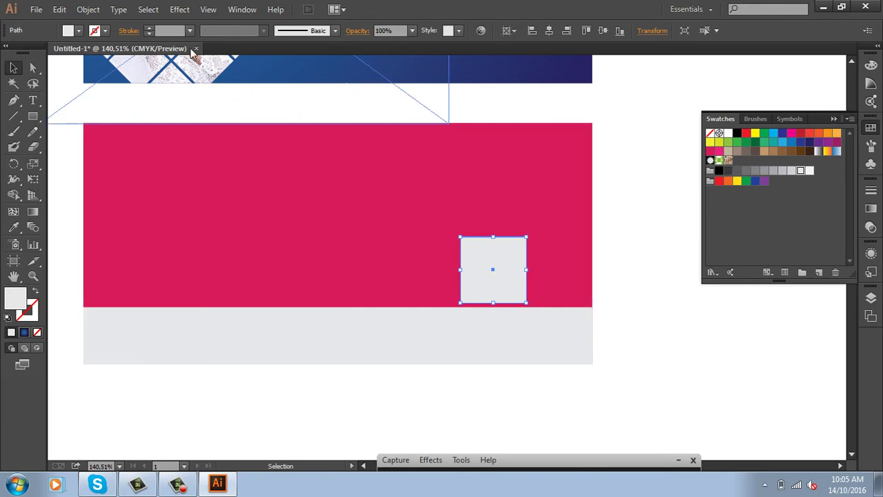
{"action": "left_click", "coordinate": [181, 10]}
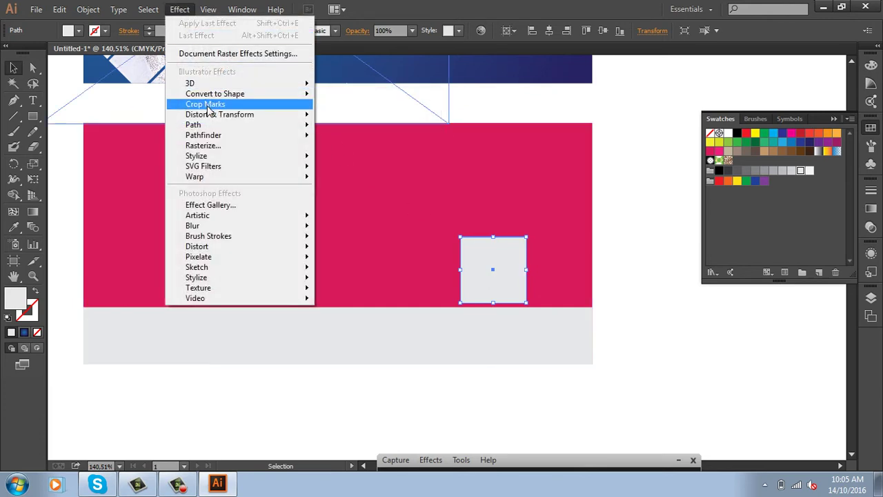
{"action": "mouse_move", "coordinate": [219, 115]}
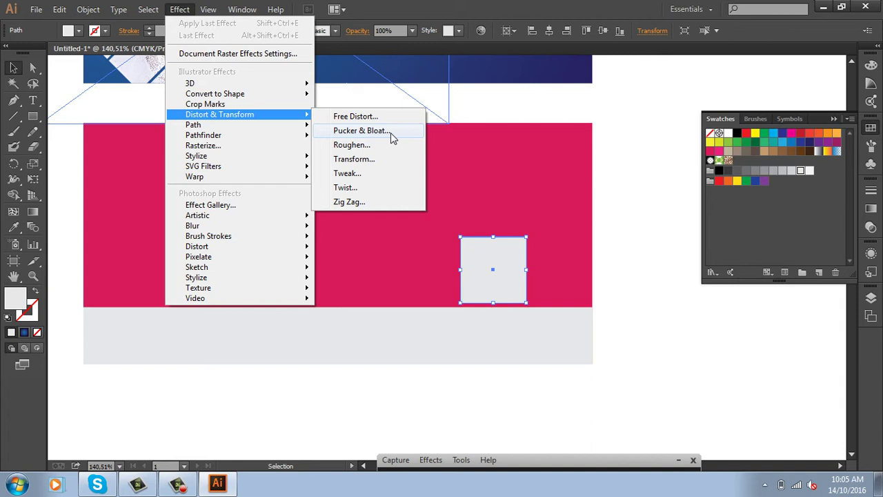
{"action": "left_click", "coordinate": [391, 132]}
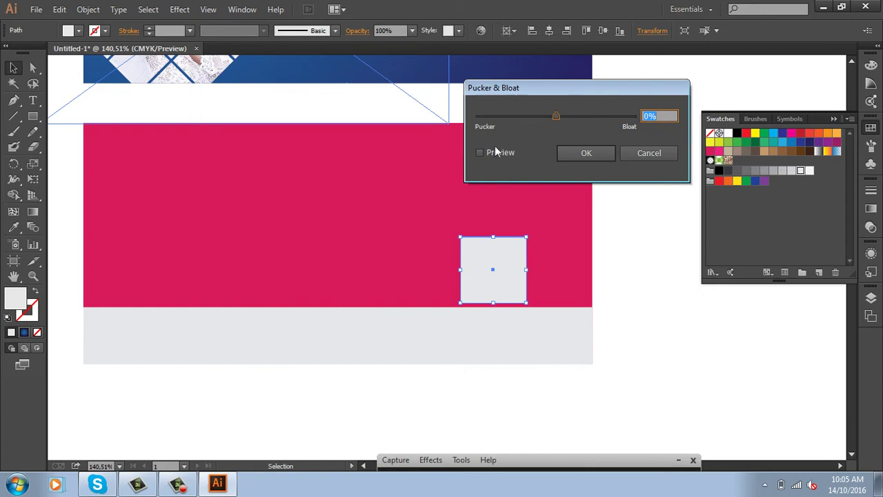
{"action": "left_click", "coordinate": [480, 153]}
{"action": "mouse_move", "coordinate": [561, 116]}
{"action": "left_mouse_down"}
{"action": "mouse_move", "coordinate": [574, 115]}
{"action": "mouse_move", "coordinate": [529, 117]}
{"action": "left_mouse_up"}
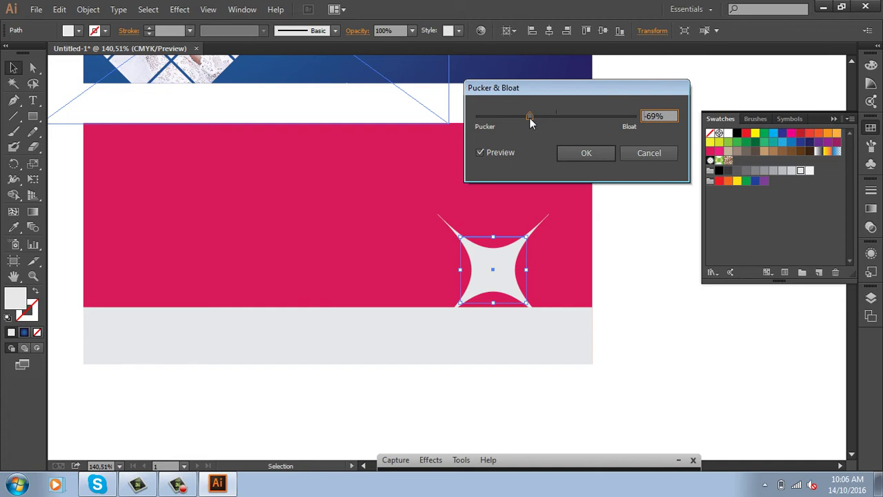
{"action": "left_click_drag", "start_coordinate": [530, 118], "coordinate": [525, 117]}
{"action": "left_click", "coordinate": [600, 159]}
- Move and shrink the star at the top-left, duplicate it twice, then undo the copies
{"action": "mouse_move", "coordinate": [496, 277]}
{"action": "left_mouse_down"}
{"action": "mouse_move", "coordinate": [171, 174]}
{"action": "mouse_move", "coordinate": [136, 174]}
{"action": "left_mouse_up"}
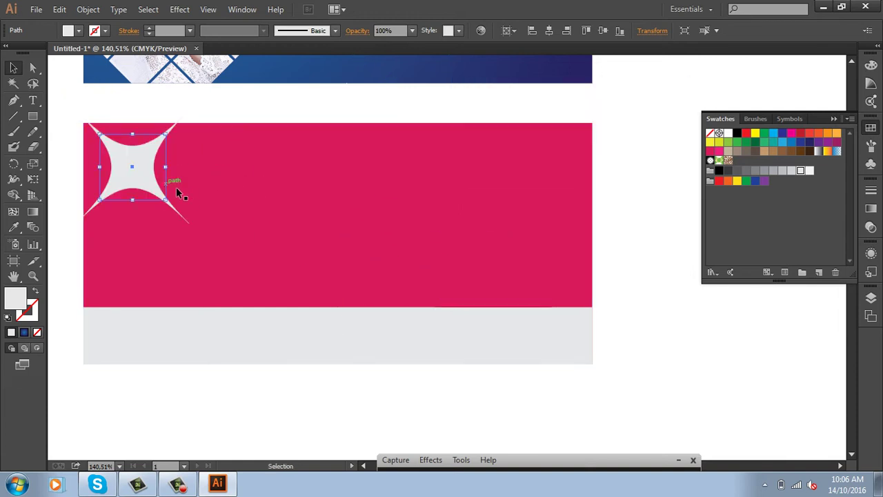
{"action": "mouse_move", "coordinate": [167, 199]}
{"action": "left_mouse_down"}
{"action": "mouse_move", "coordinate": [138, 171]}
{"action": "mouse_move", "coordinate": [185, 158]}
{"action": "left_mouse_up"}
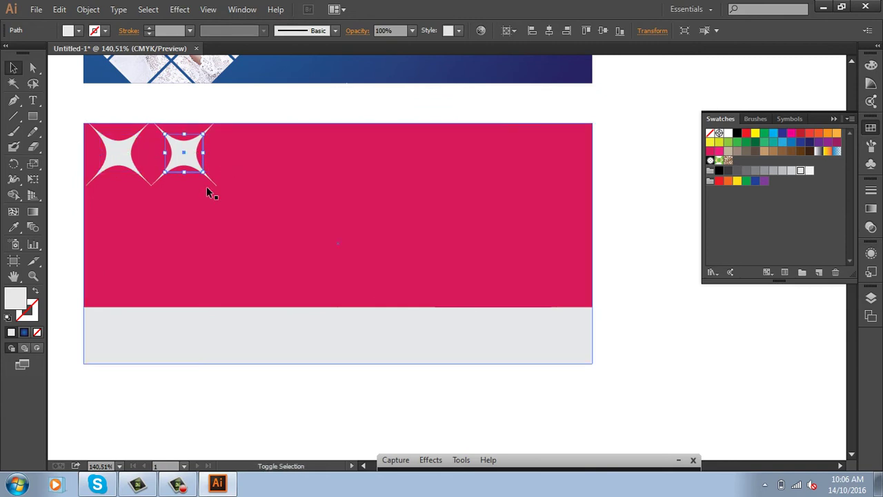
{"action": "key", "text": "ctrl+d"}
{"action": "key", "text": "ctrl+d"}
{"action": "key", "text": "ctrl+d"}
{"action": "key", "text": "ctrl+d"}
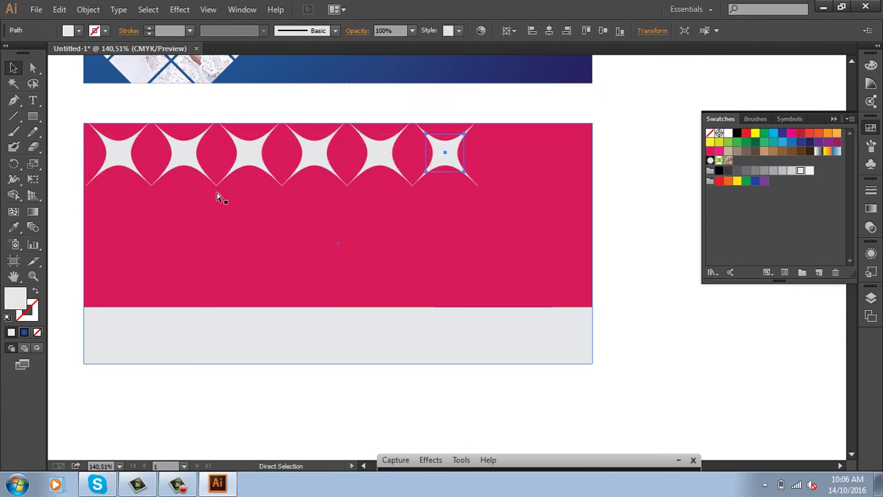
{"action": "key", "text": "ctrl+d"}
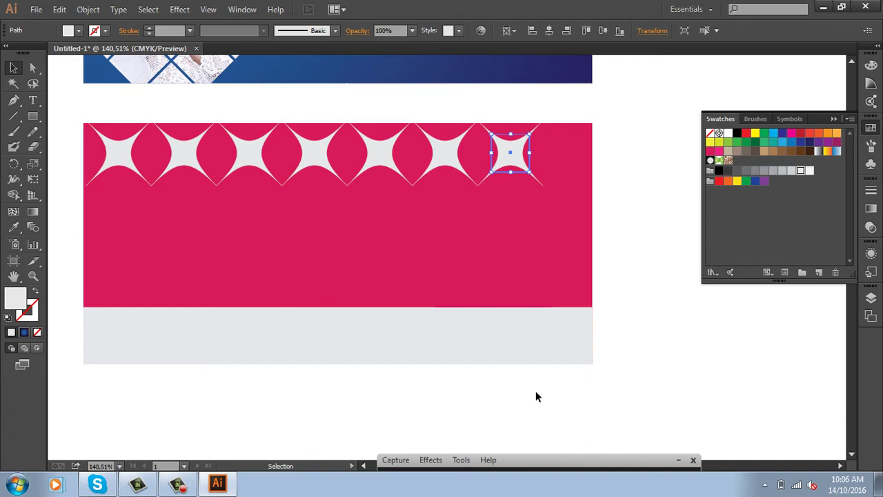
{"action": "key", "text": "ctrl+z"}
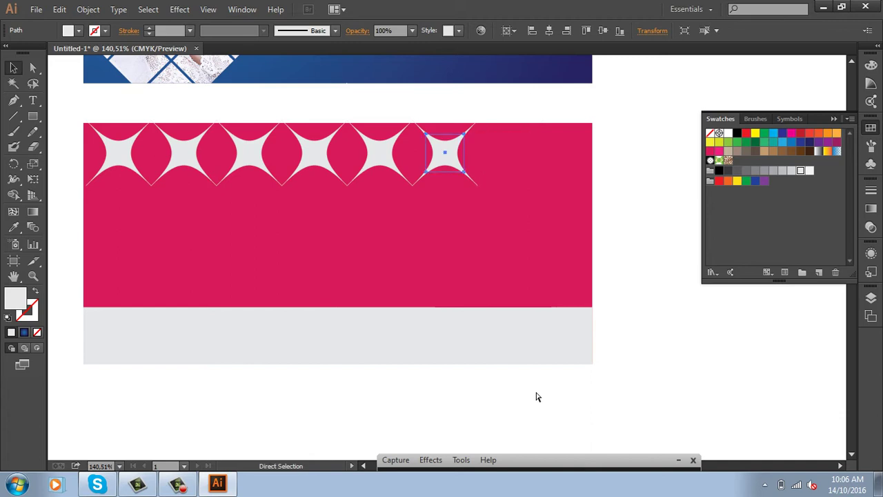
{"action": "key", "text": "ctrl+z"}
{"action": "key", "text": "ctrl+z"}
{"action": "key", "text": "ctrl+z"}
{"action": "key", "text": "ctrl+z"}
{"action": "key", "text": "ctrl+z"}
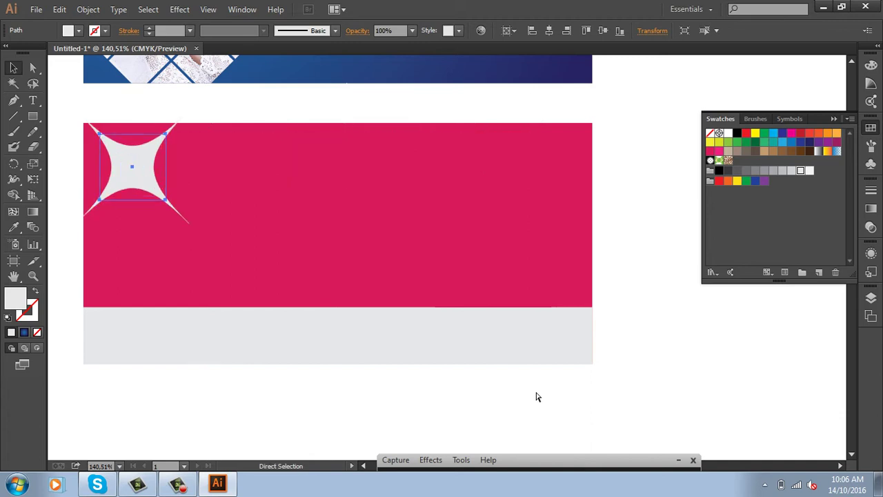
{"action": "key", "text": "ctrl+z"}
{"action": "key", "text": "ctrl+z"}
- Nudge the square and apply Pucker & Bloat at 57% to make a rounded flower
{"action": "key", "text": "v"}
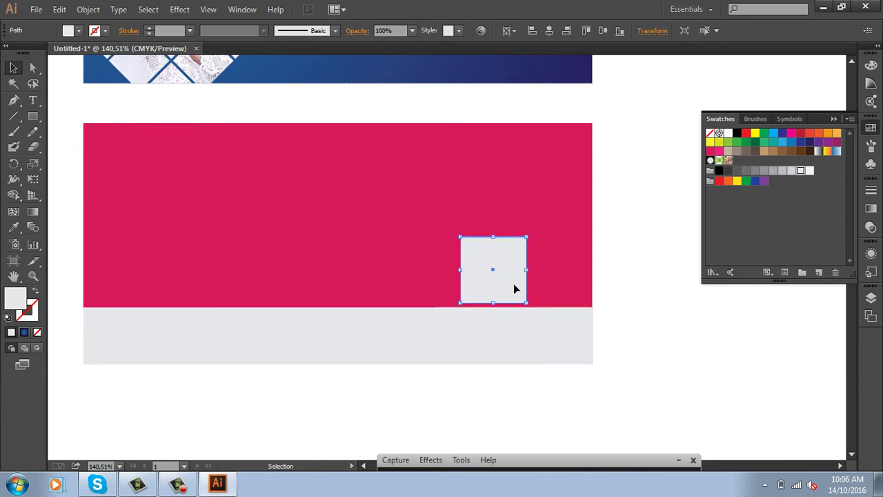
{"action": "left_click_drag", "start_coordinate": [511, 285], "coordinate": [498, 255]}
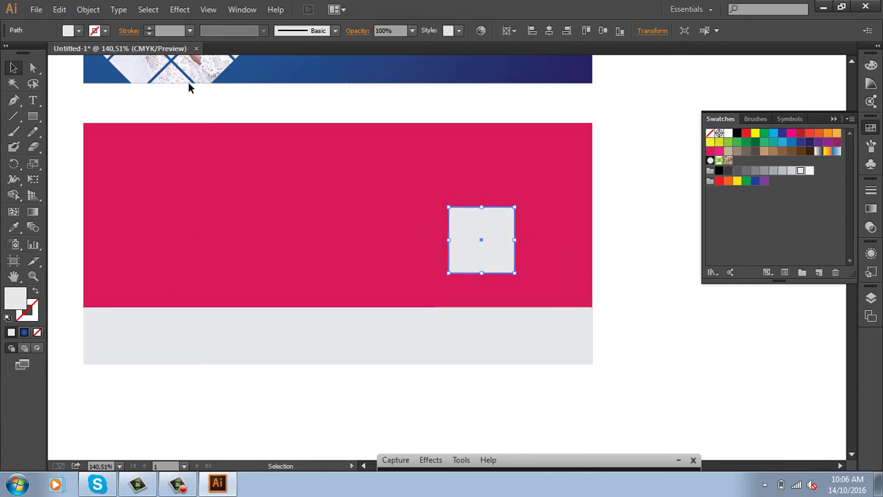
{"action": "left_click", "coordinate": [179, 9]}
{"action": "mouse_move", "coordinate": [190, 83]}
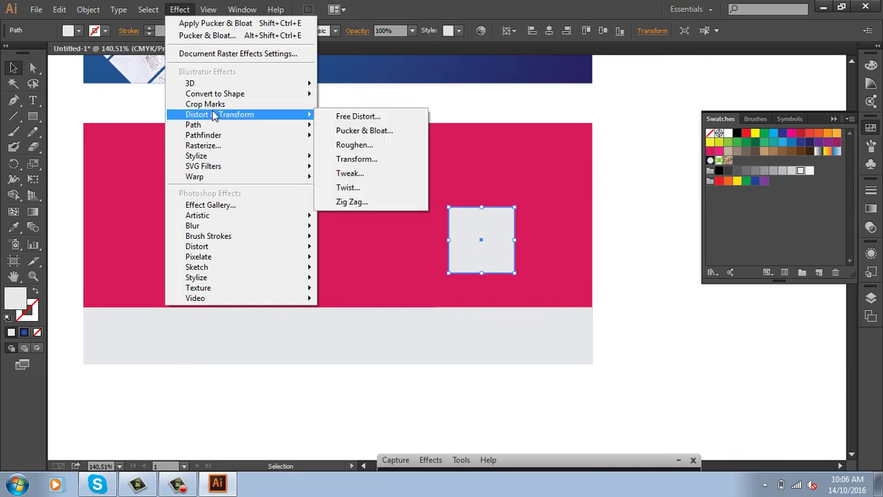
{"action": "mouse_move", "coordinate": [220, 115]}
{"action": "left_click", "coordinate": [403, 131]}
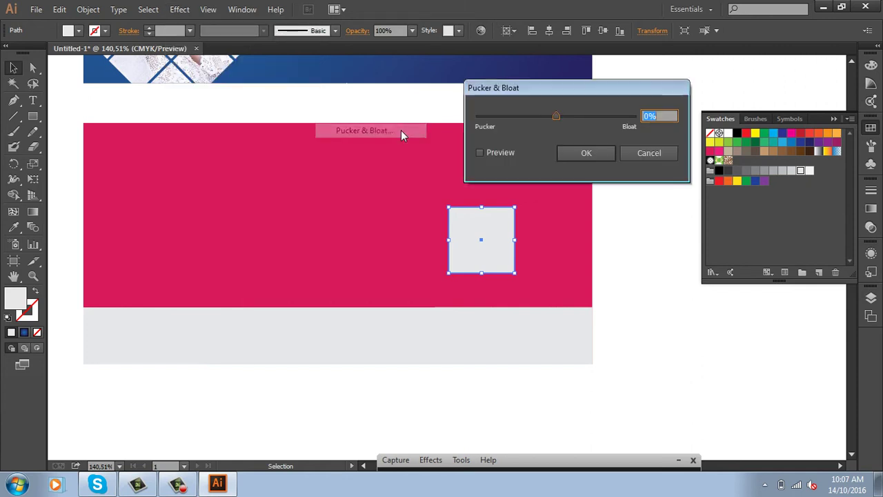
{"action": "left_click", "coordinate": [479, 153]}
{"action": "left_click_drag", "start_coordinate": [571, 117], "coordinate": [579, 116]}
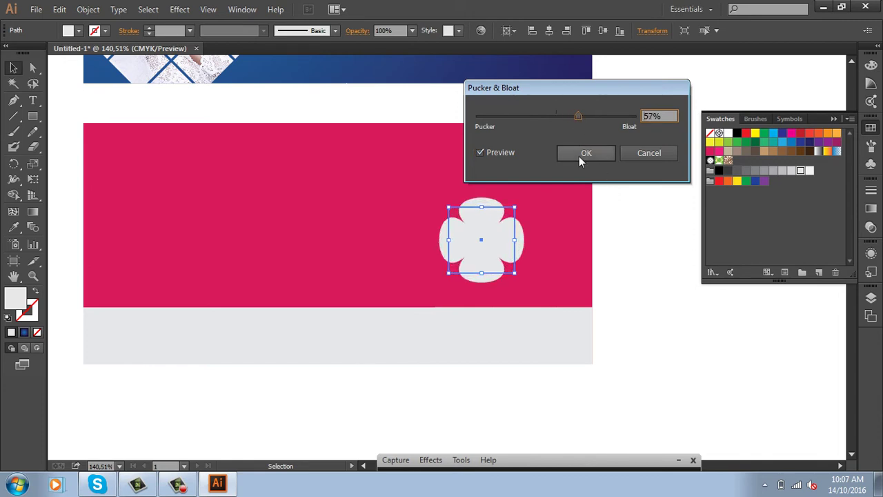
{"action": "left_click", "coordinate": [587, 153]}
{"action": "left_click", "coordinate": [641, 308]}
- Move the flower onto the pink/grey boundary and enlarge it slightly
{"action": "left_click_drag", "start_coordinate": [617, 352], "coordinate": [573, 325]}
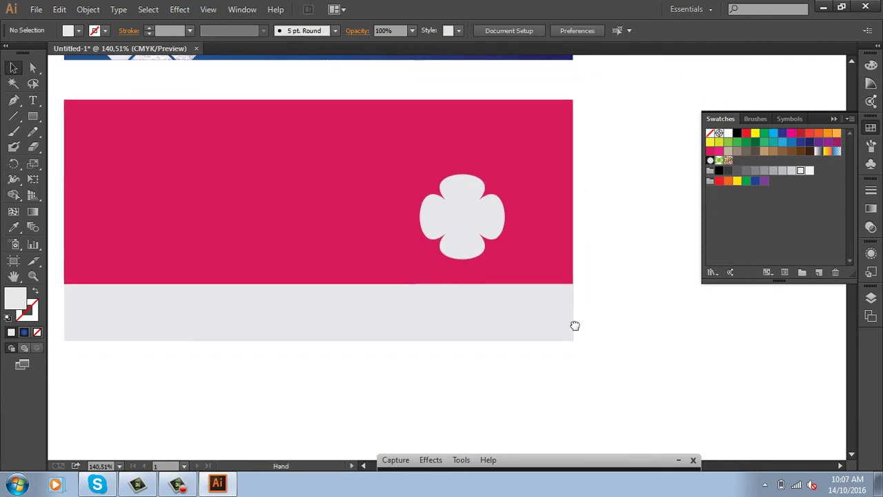
{"action": "mouse_move", "coordinate": [462, 201]}
{"action": "left_mouse_down"}
{"action": "mouse_move", "coordinate": [441, 268]}
{"action": "mouse_move", "coordinate": [463, 263]}
{"action": "left_mouse_up"}
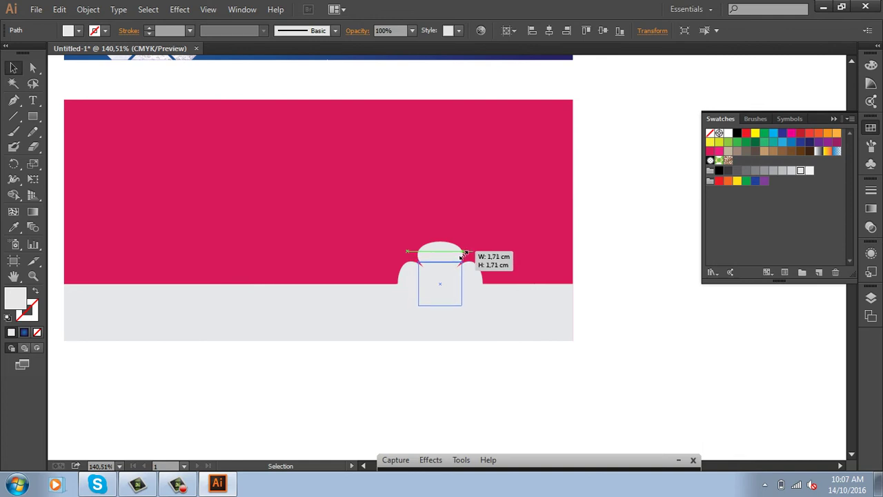
{"action": "left_click_drag", "start_coordinate": [456, 298], "coordinate": [481, 298]}
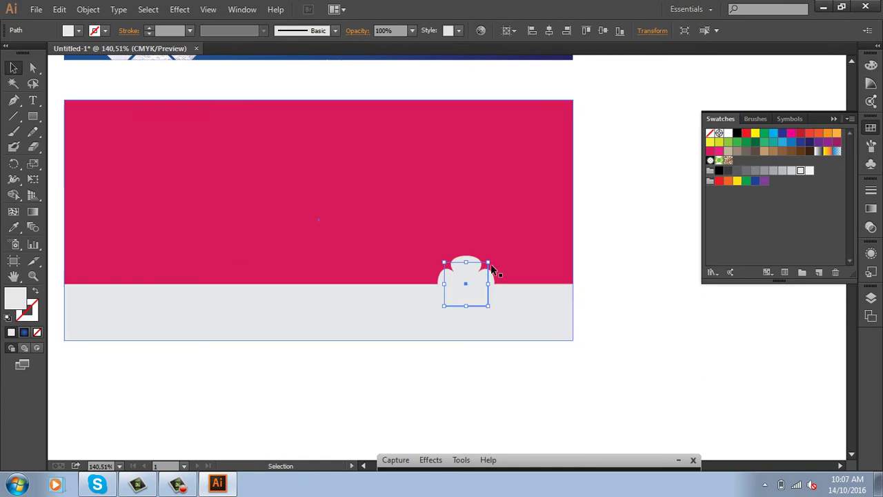
{"action": "left_click_drag", "start_coordinate": [491, 267], "coordinate": [500, 261]}
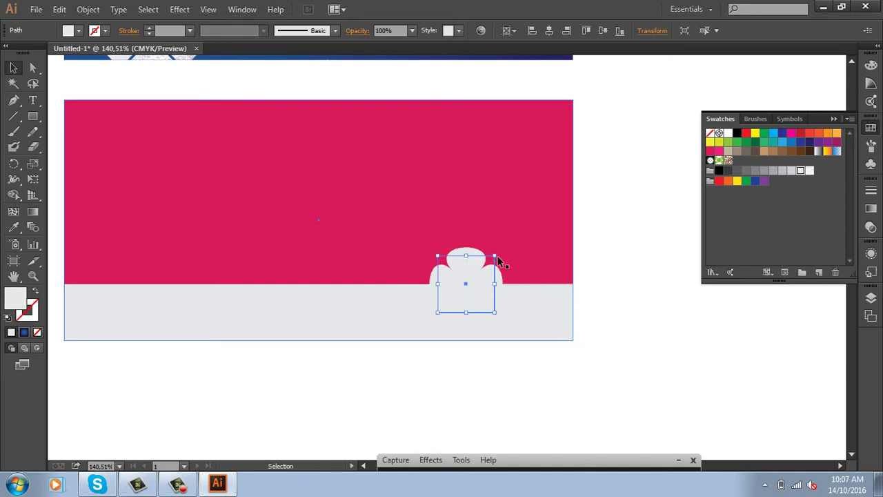
{"action": "left_click", "coordinate": [412, 31]}
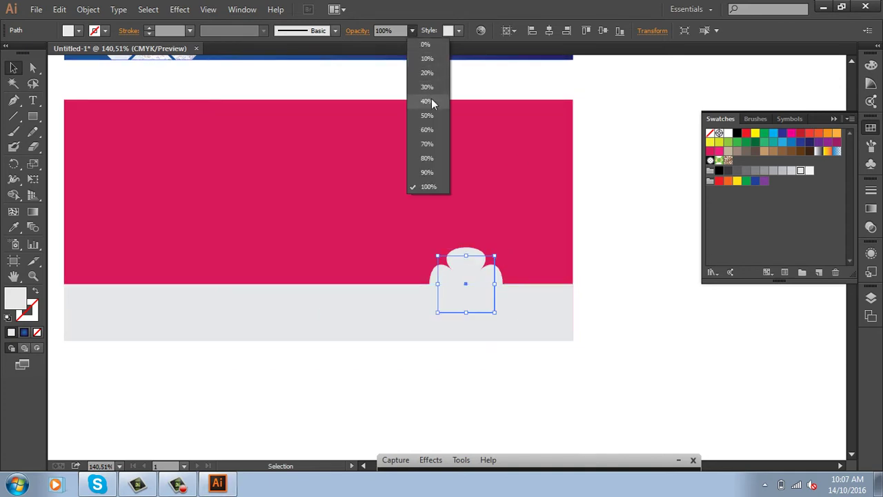
- Set the larger flower to 50% opacity and select both overlapping flowers in Outline view
{"action": "left_click", "coordinate": [434, 115]}
{"action": "left_click", "coordinate": [641, 252]}
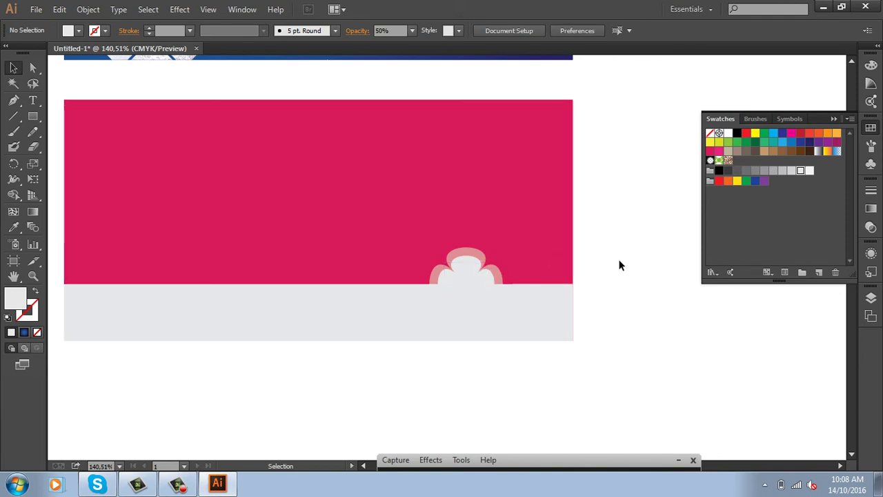
{"action": "key", "text": "a"}
{"action": "key", "text": "ctrl+y"}
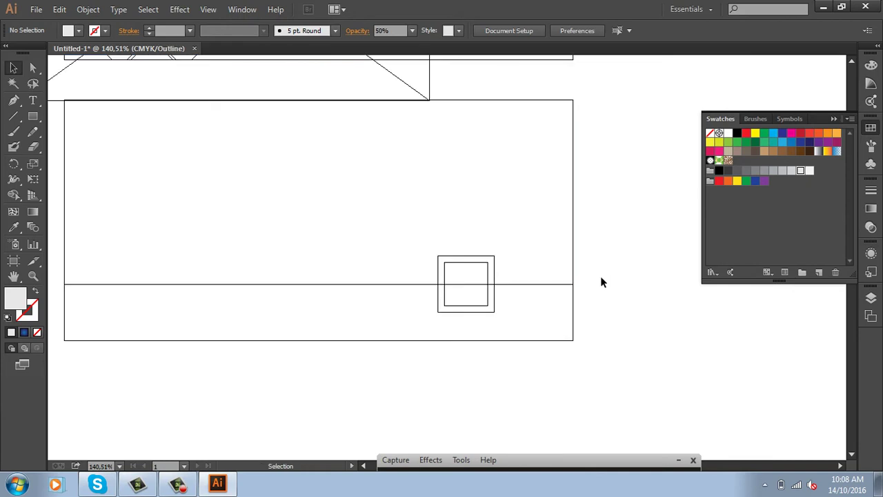
{"action": "left_click_drag", "start_coordinate": [481, 236], "coordinate": [515, 283]}
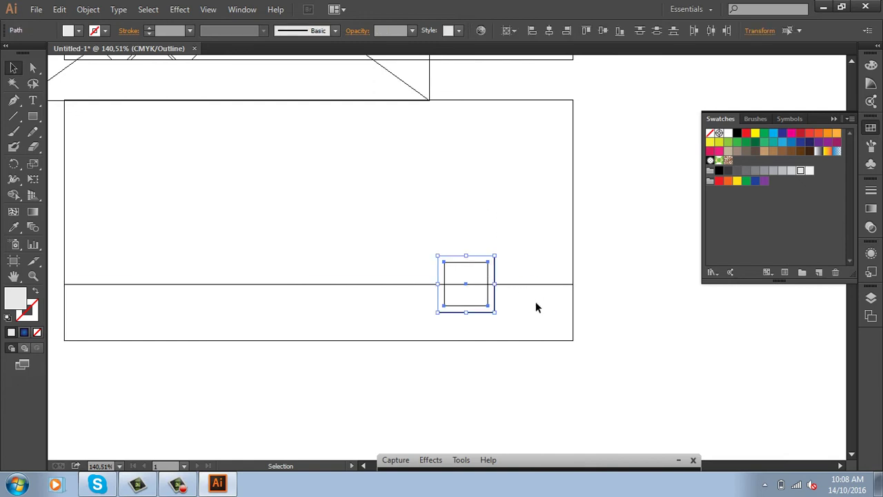
{"action": "key", "text": "ctrl+y"}
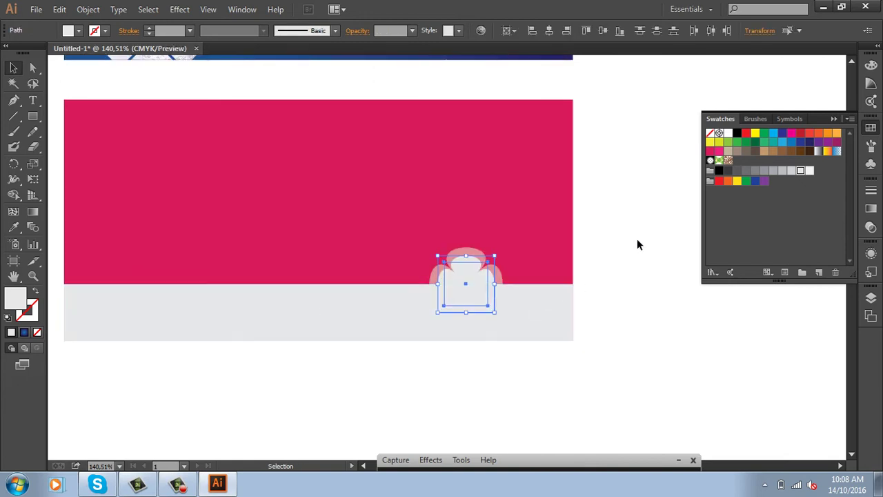
- Undo an accidental banner move, then select and group the two flower shapes in Outline view
{"action": "left_click", "coordinate": [637, 241]}
{"action": "left_click_drag", "start_coordinate": [468, 218], "coordinate": [515, 268]}
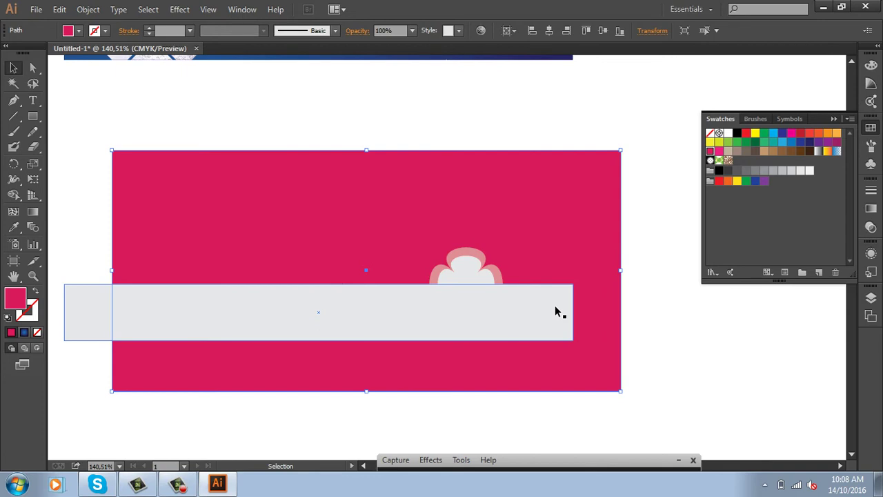
{"action": "key", "text": "ctrl+z"}
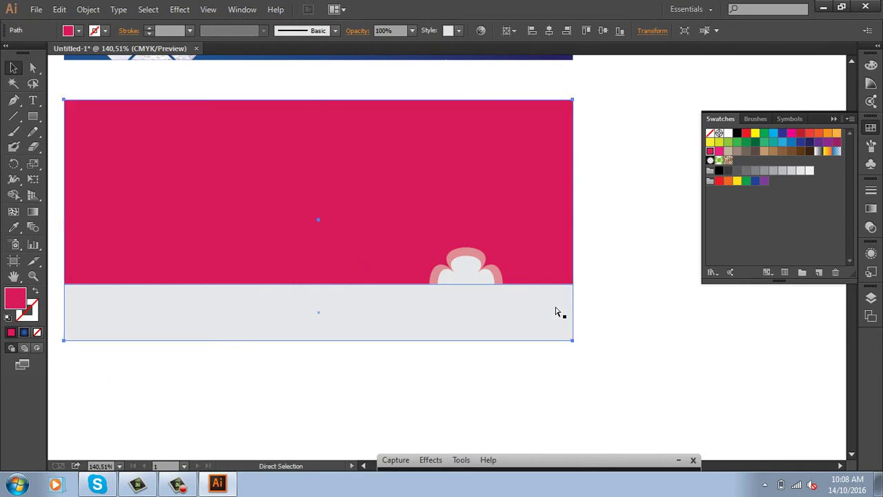
{"action": "key", "text": "ctrl+y"}
{"action": "left_click_drag", "start_coordinate": [452, 232], "coordinate": [519, 279]}
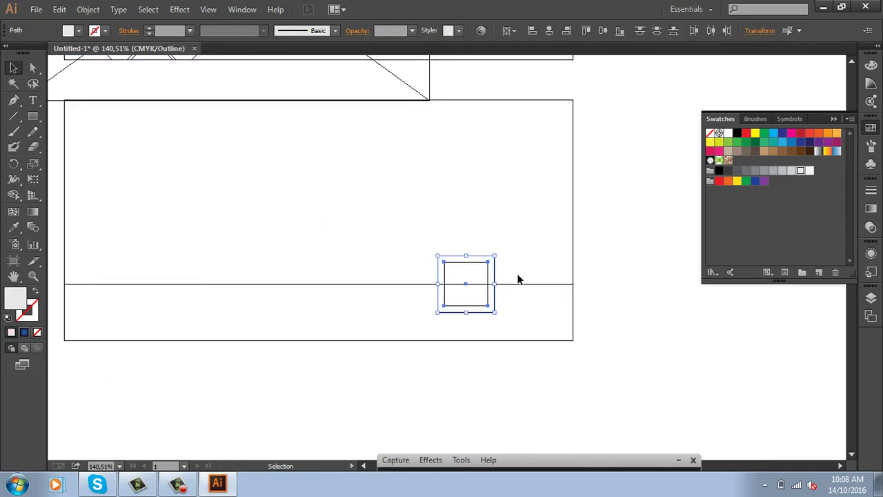
{"action": "key", "text": "a"}
{"action": "key", "text": "ctrl+y"}
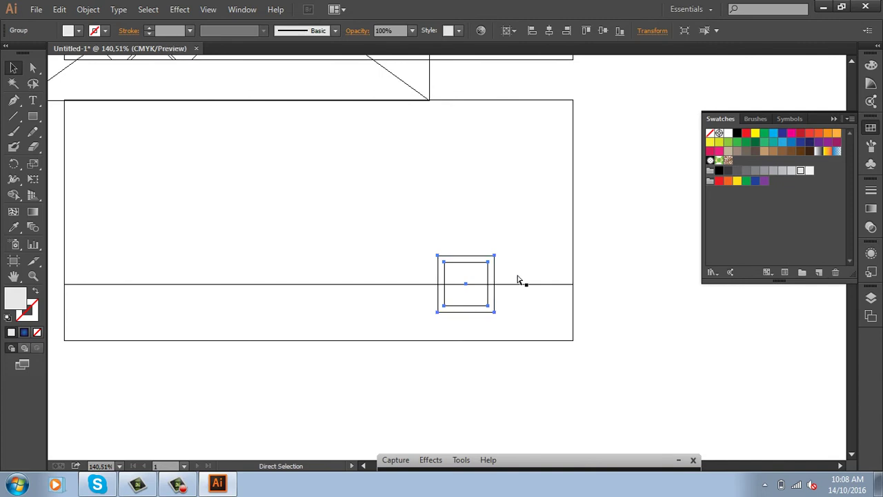
{"action": "key", "text": "v"}
- Alt-drag copies of the flower pair to the right and left along the boundary
{"action": "mouse_move", "coordinate": [477, 280]}
{"action": "left_mouse_down"}
{"action": "mouse_move", "coordinate": [543, 274]}
{"action": "mouse_move", "coordinate": [543, 265]}
{"action": "mouse_move", "coordinate": [424, 285]}
{"action": "left_mouse_up"}
{"action": "left_click", "coordinate": [641, 310]}
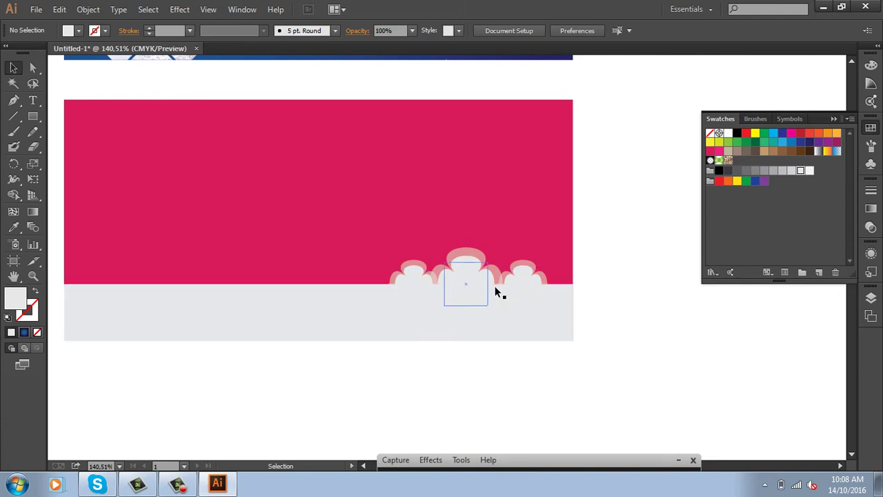
{"action": "left_click_drag", "start_coordinate": [568, 310], "coordinate": [592, 300]}
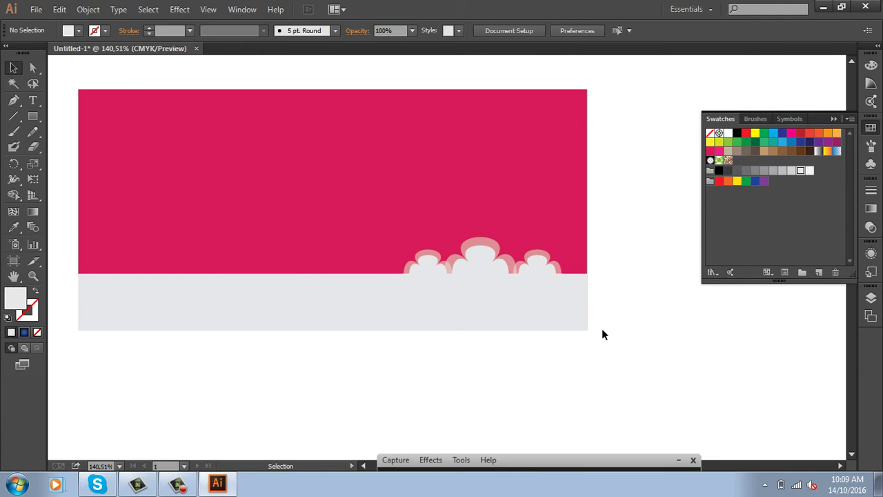
{"action": "left_click", "coordinate": [339, 290]}
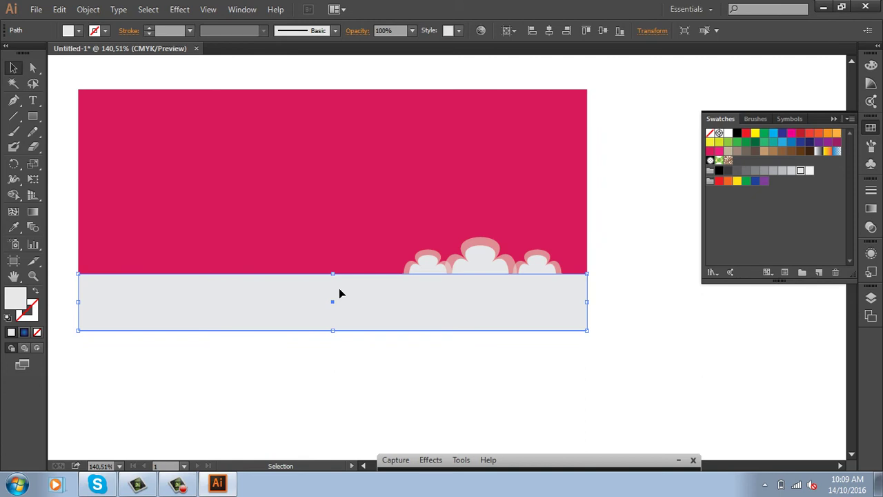
- Add a mid-point to the grey strip's top edge and bend it into a wave
{"action": "key", "text": "p"}
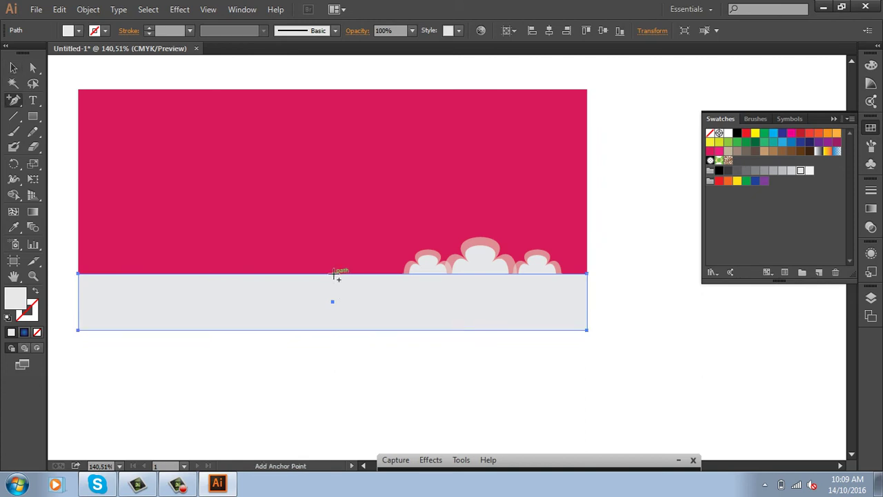
{"action": "left_click", "coordinate": [332, 274]}
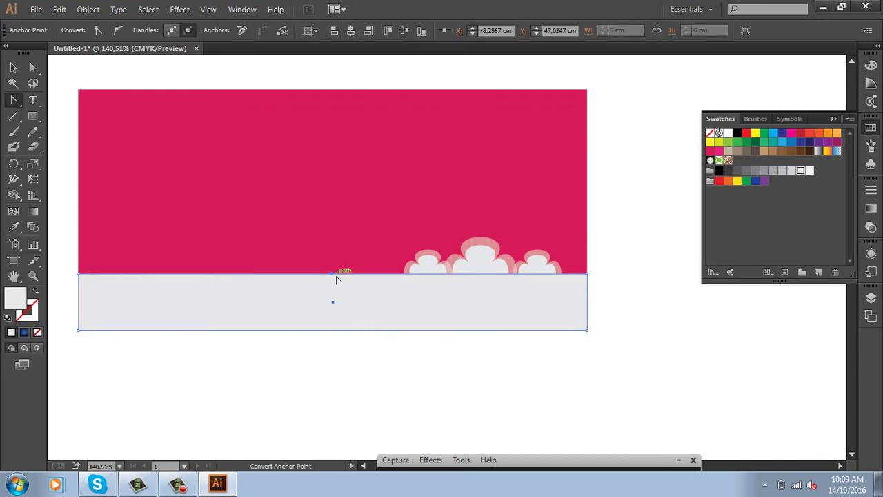
{"action": "mouse_move", "coordinate": [332, 274]}
{"action": "left_mouse_down"}
{"action": "mouse_move", "coordinate": [365, 293]}
{"action": "mouse_move", "coordinate": [440, 304]}
{"action": "mouse_move", "coordinate": [490, 325]}
{"action": "left_mouse_up"}
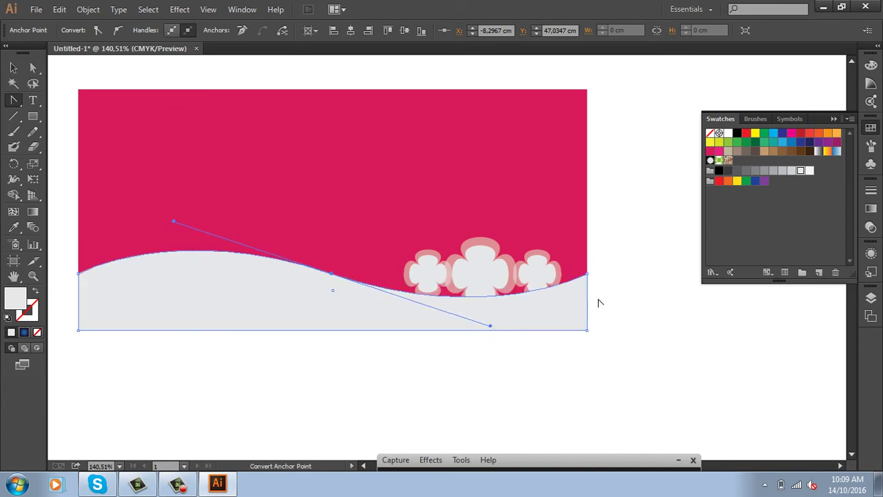
{"action": "left_click", "coordinate": [13, 67]}
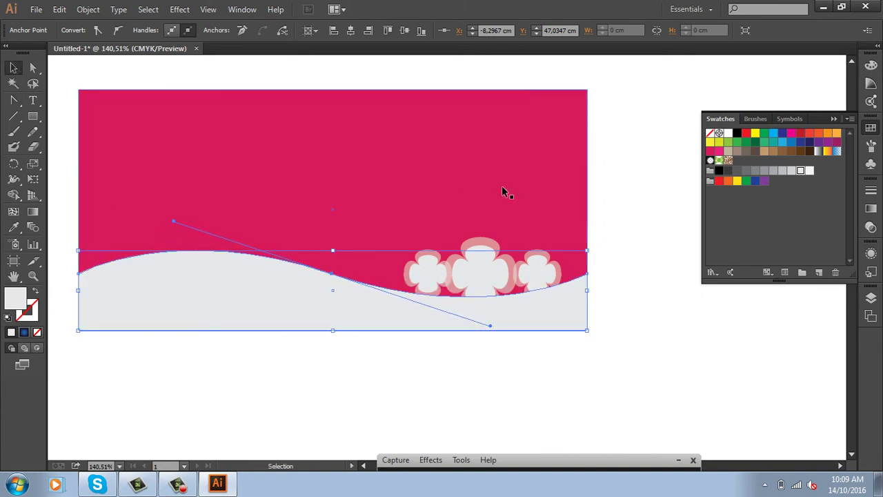
{"action": "left_click", "coordinate": [639, 235]}
- Select the three flower shapes in Outline view and lower them onto the wave
{"action": "key", "text": "a"}
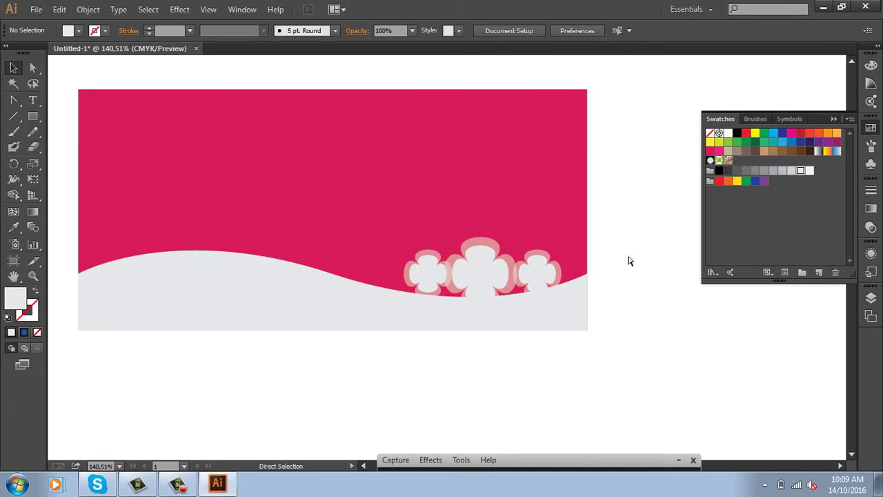
{"action": "key", "text": "ctrl+y"}
{"action": "mouse_move", "coordinate": [404, 228]}
{"action": "left_mouse_down"}
{"action": "mouse_move", "coordinate": [532, 255]}
{"action": "mouse_move", "coordinate": [507, 276]}
{"action": "left_mouse_up"}
{"action": "left_click", "coordinate": [631, 265]}
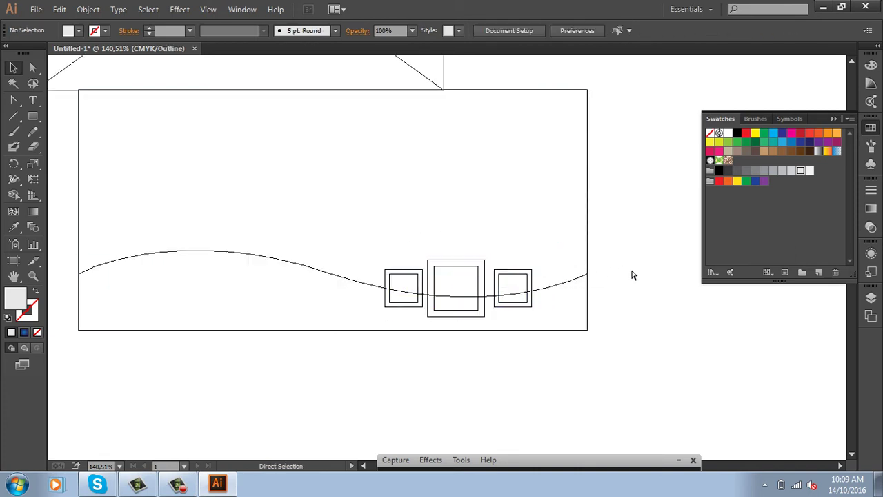
{"action": "key", "text": "ctrl+y"}
{"action": "key", "text": "v"}
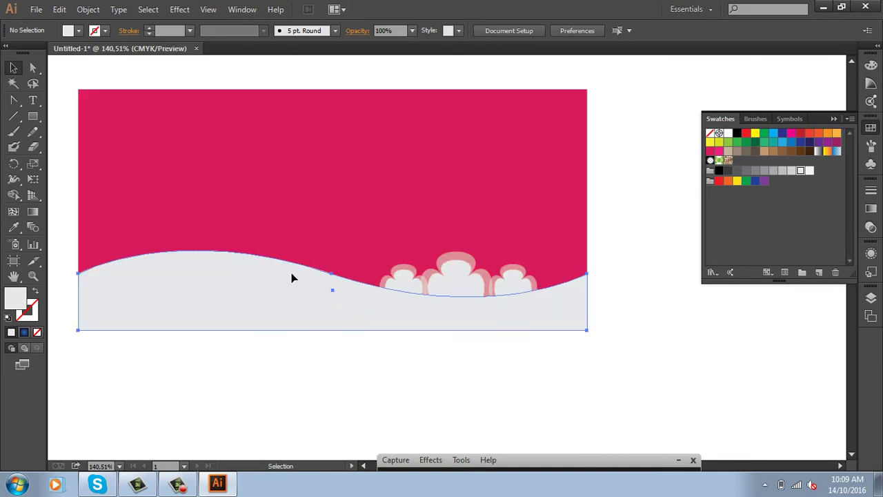
- Stretch the wave shape taller and set its opacity to 30%
{"action": "left_click", "coordinate": [333, 314]}
{"action": "key", "text": "a"}
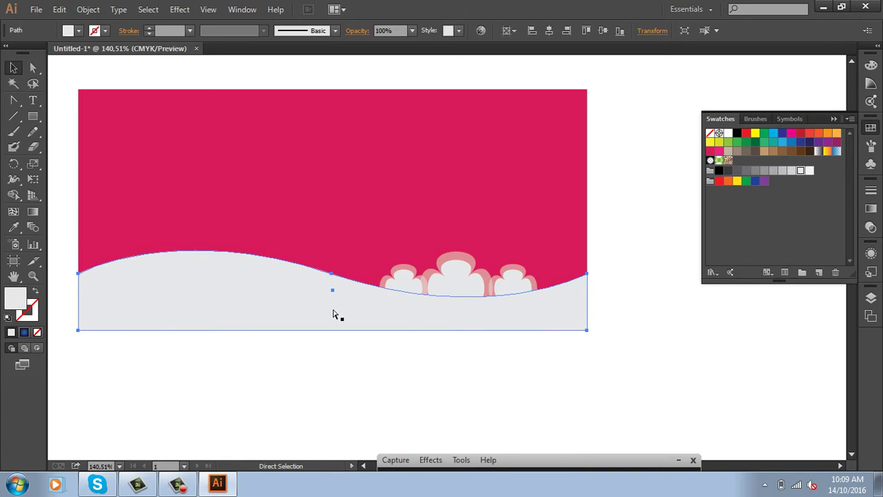
{"action": "key", "text": "v"}
{"action": "left_click_drag", "start_coordinate": [333, 253], "coordinate": [335, 235]}
{"action": "left_click", "coordinate": [412, 30]}
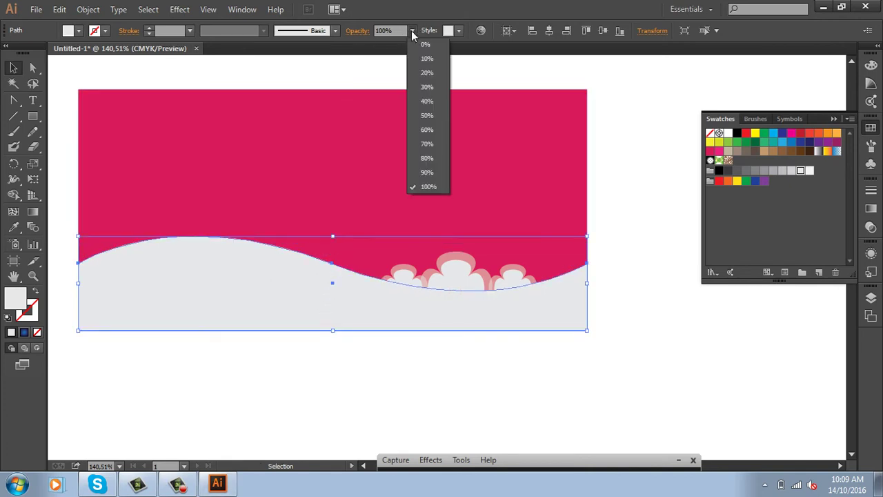
{"action": "left_click", "coordinate": [434, 87]}
{"action": "left_click", "coordinate": [649, 237]}
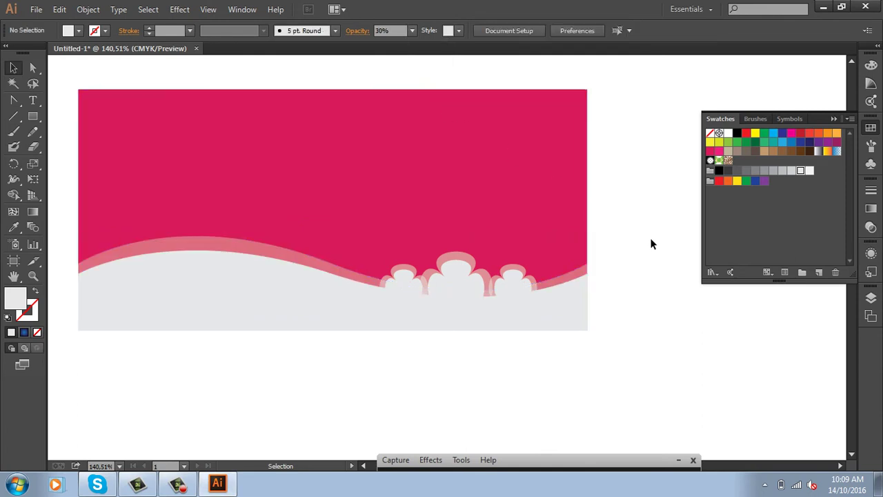
{"action": "left_click", "coordinate": [565, 300]}
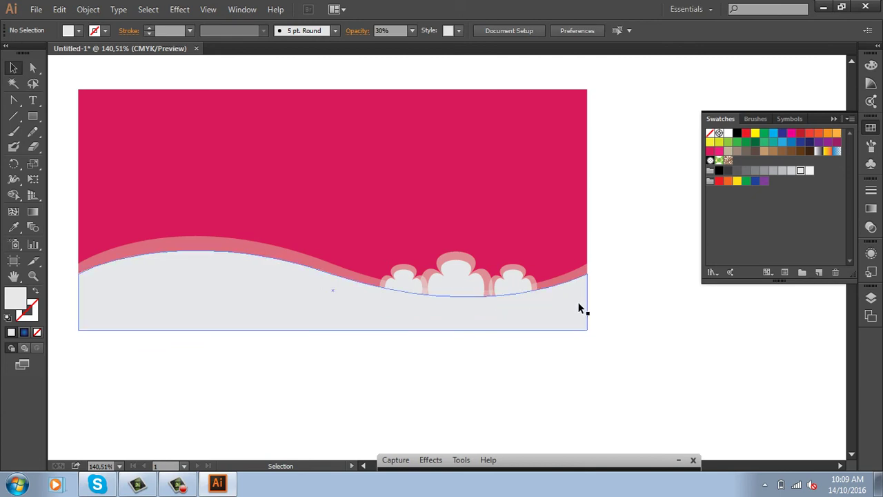
- Open pen.ai from E:\day hoc ai, ignoring all missing links
{"action": "key", "text": "ctrl+o"}
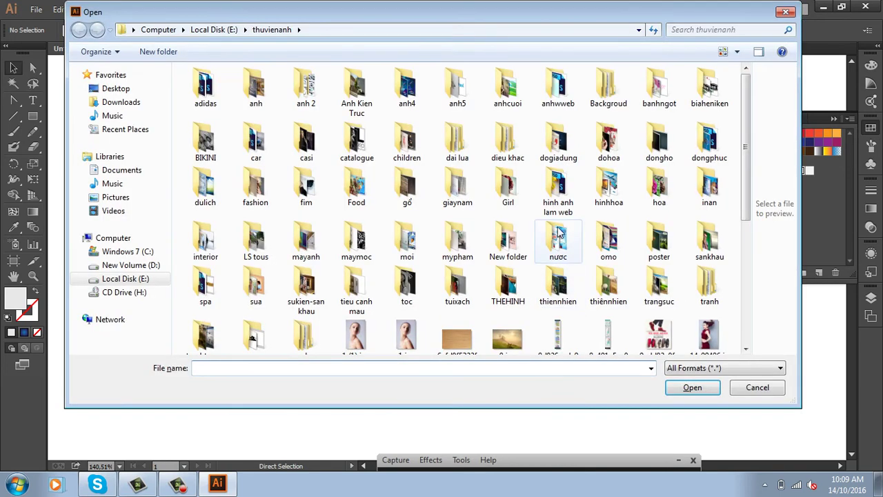
{"action": "left_click", "coordinate": [214, 29]}
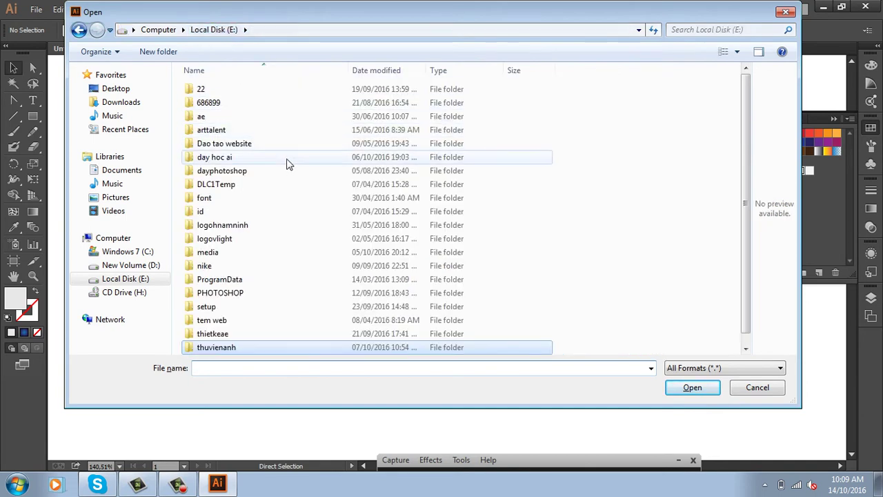
{"action": "double_click", "coordinate": [283, 158]}
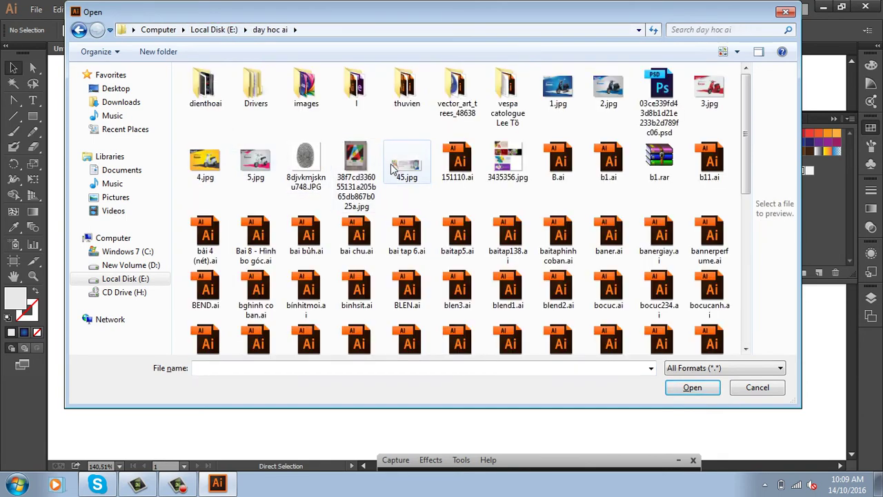
{"action": "left_click", "coordinate": [356, 166]}
{"action": "type", "text": "pen.ai"}
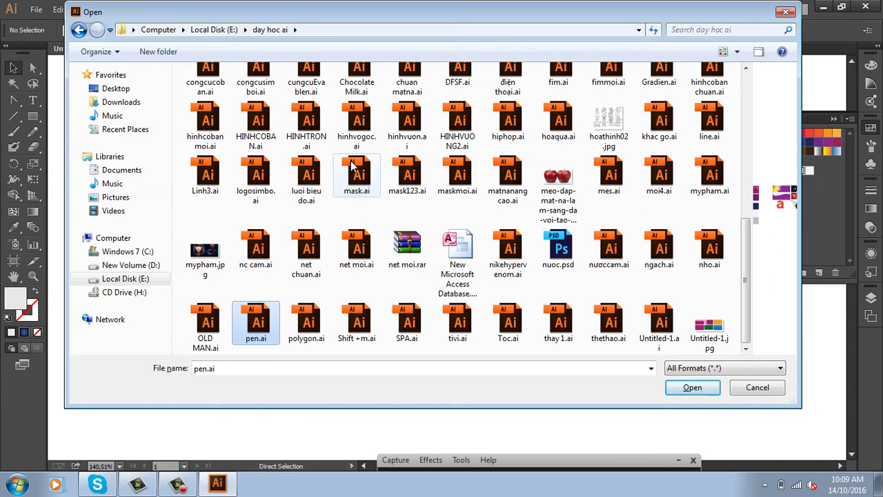
{"action": "key", "text": "Return"}
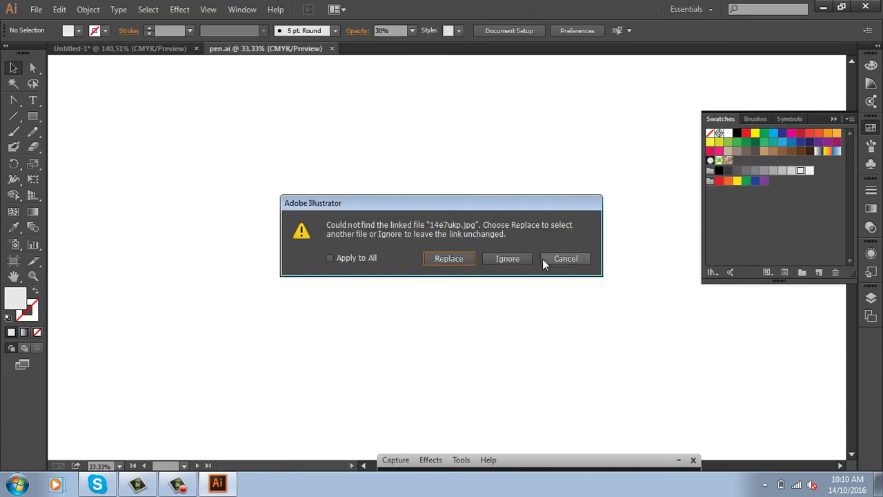
{"action": "left_click", "coordinate": [356, 258]}
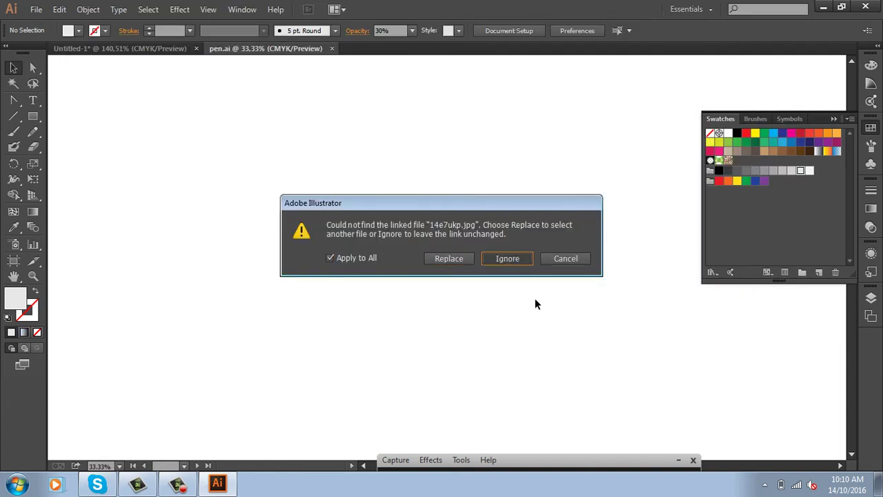
{"action": "key", "text": "Return"}
- Zoom in on pen.ai's Webdings and Spa banners, then return to Untitled-1
{"action": "key", "text": "z"}
{"action": "left_click_drag", "start_coordinate": [302, 254], "coordinate": [435, 299]}
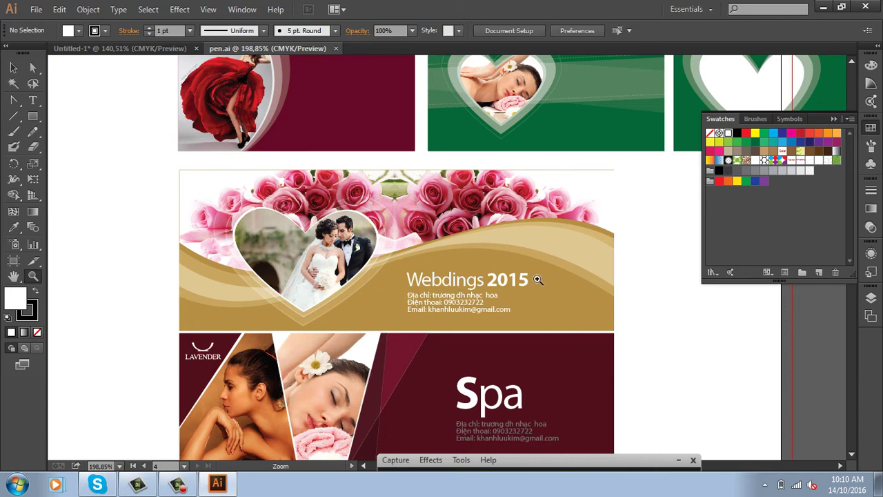
{"action": "left_click", "coordinate": [138, 48]}
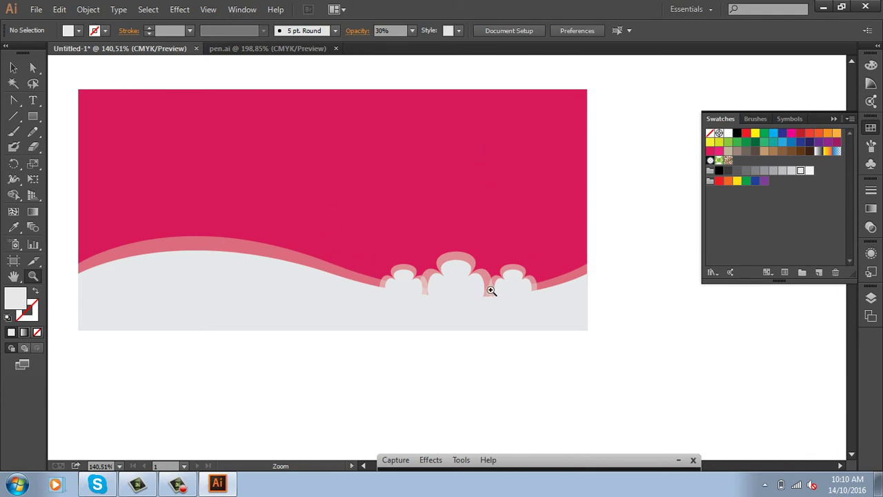
{"action": "left_click", "coordinate": [287, 51]}
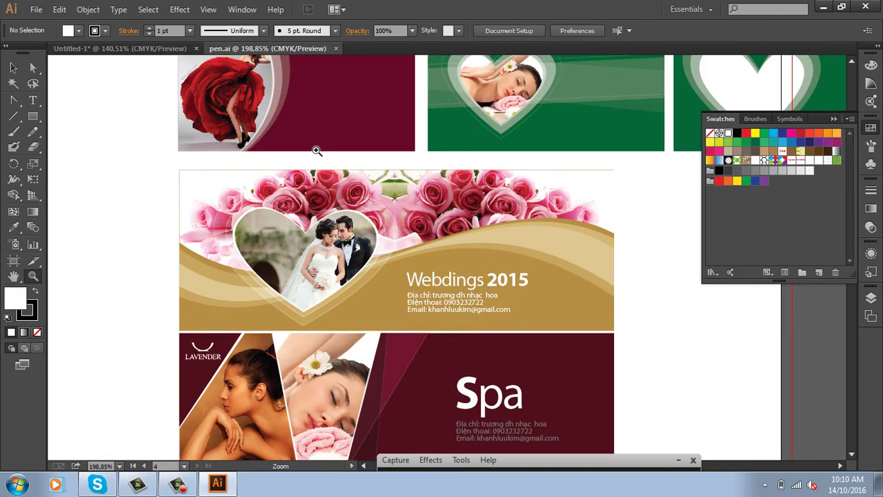
{"action": "left_click", "coordinate": [121, 48]}
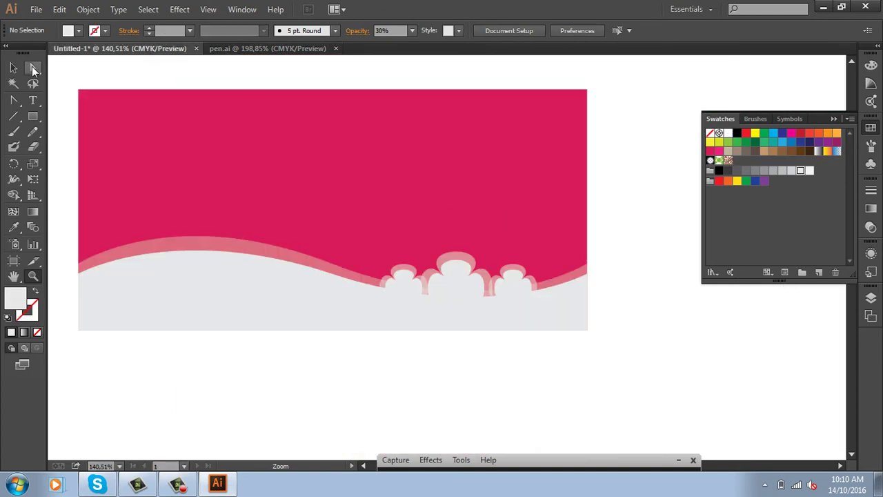
{"action": "left_click", "coordinate": [13, 68]}
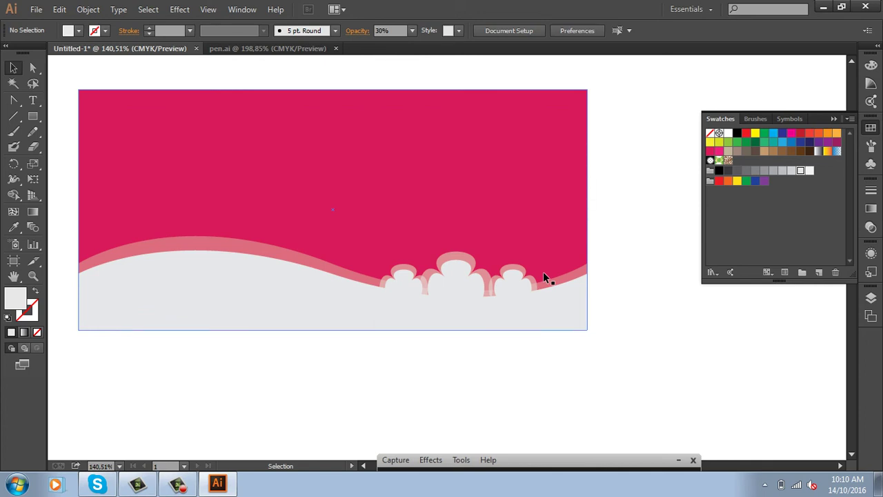
- Draw a light grey square on the lower pink banner
{"action": "key", "text": "ctrl+minus"}
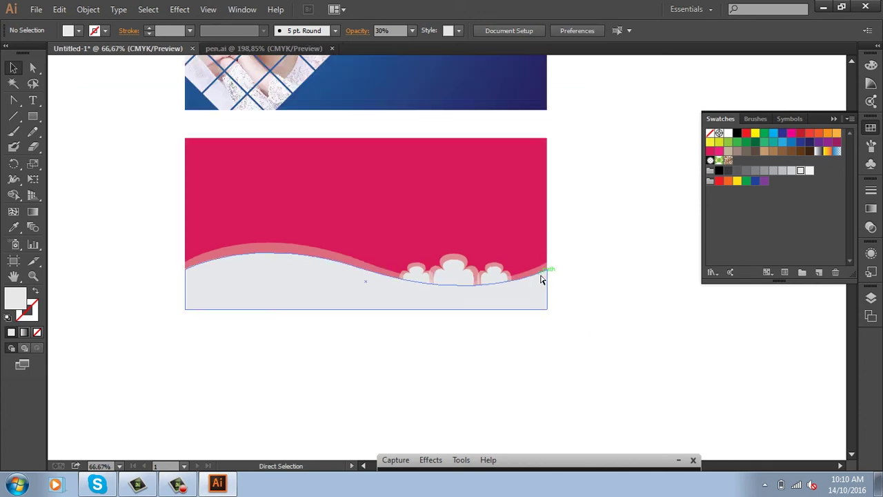
{"action": "key", "text": "ctrl+minus"}
{"action": "scroll", "coordinate": [540, 276], "scroll_direction": "down", "scroll_amount": 1}
{"action": "mouse_move", "coordinate": [432, 172]}
{"action": "left_mouse_down"}
{"action": "mouse_move", "coordinate": [404, 190]}
{"action": "mouse_move", "coordinate": [396, 297]}
{"action": "left_mouse_up"}
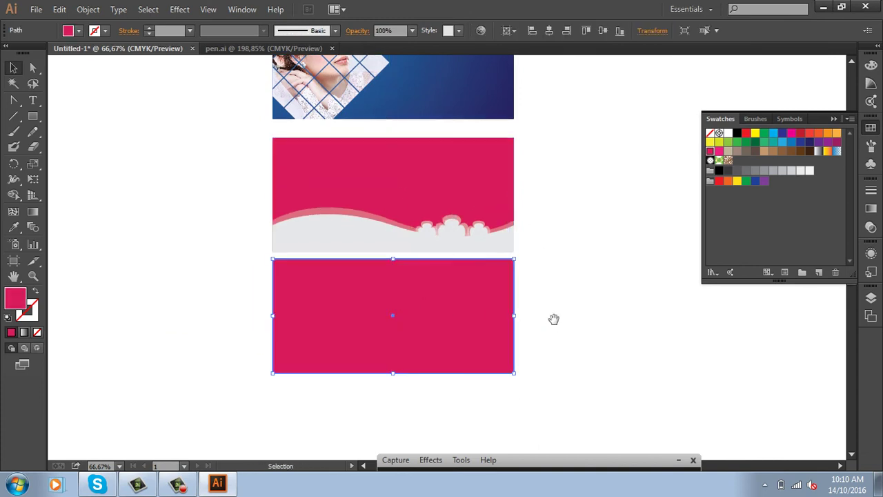
{"action": "scroll", "coordinate": [552, 311], "scroll_direction": "down", "scroll_amount": 1}
{"action": "left_click", "coordinate": [32, 116]}
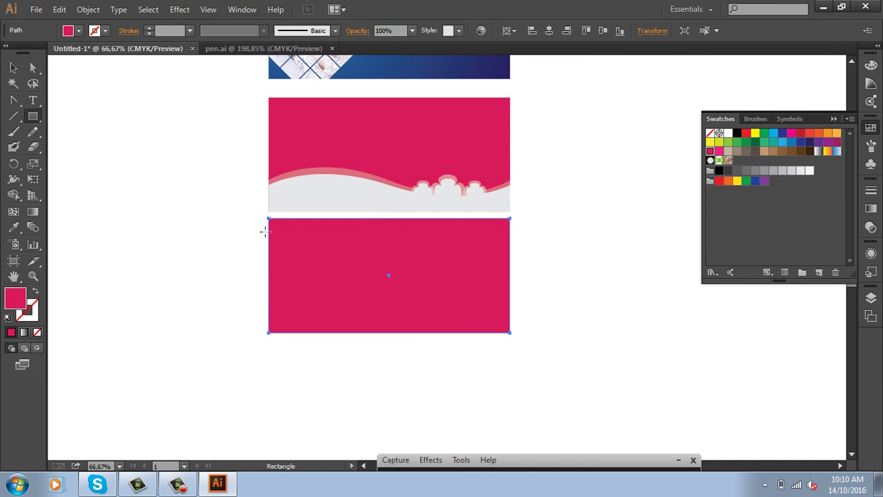
{"action": "left_click_drag", "start_coordinate": [282, 234], "coordinate": [366, 318]}
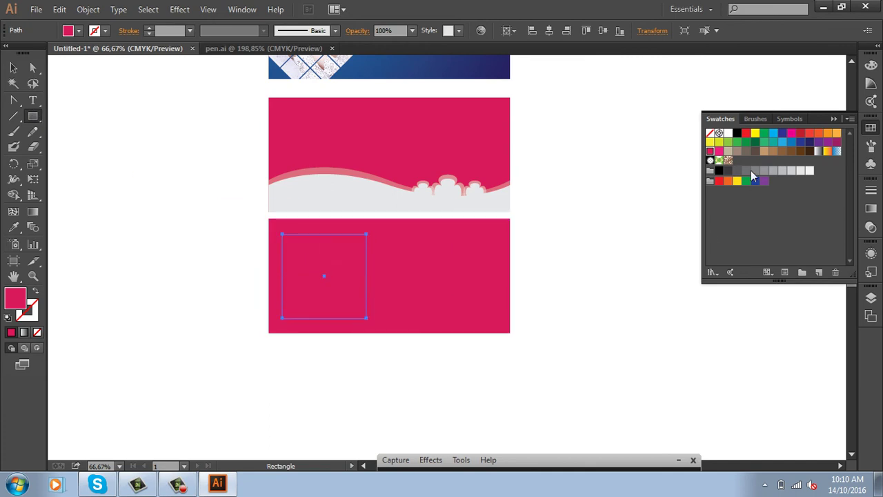
{"action": "left_click", "coordinate": [781, 172]}
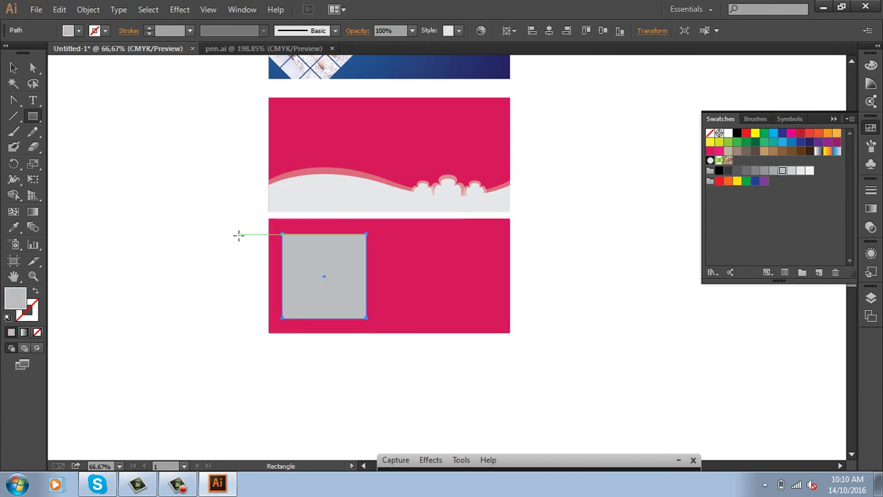
{"action": "left_click", "coordinate": [13, 67]}
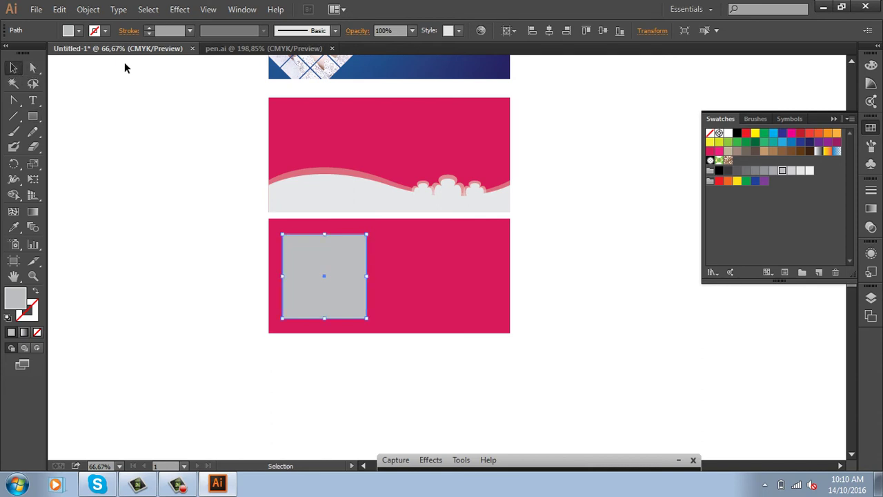
- Bloat the square with Pucker & Bloat into rounded lobes, then zoom in on the lower banner
{"action": "left_click", "coordinate": [180, 9]}
{"action": "mouse_move", "coordinate": [219, 114]}
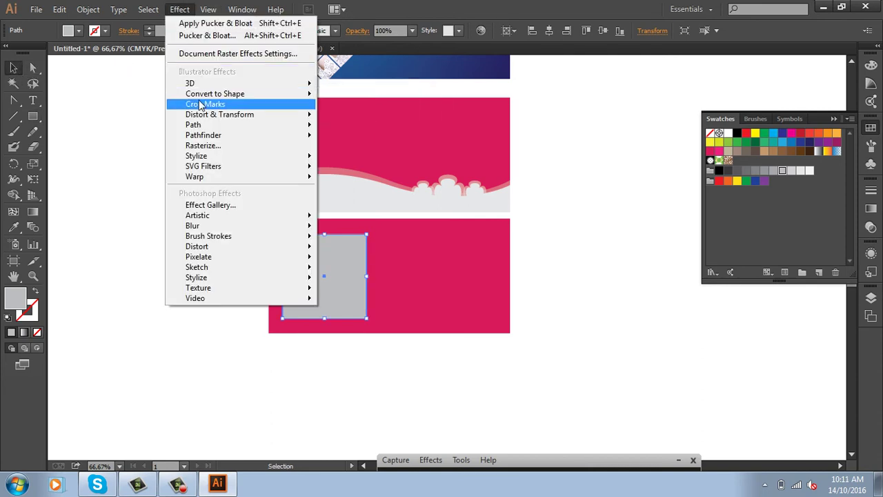
{"action": "left_click", "coordinate": [364, 131]}
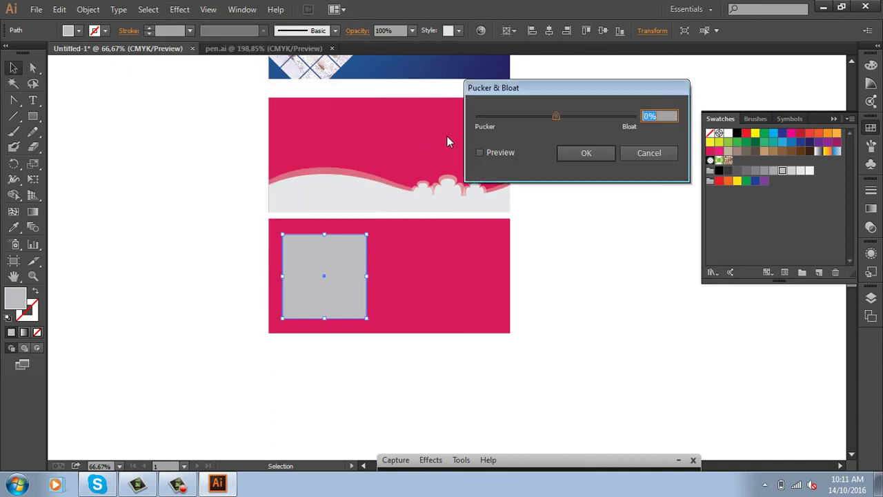
{"action": "left_click", "coordinate": [480, 153]}
{"action": "left_click_drag", "start_coordinate": [556, 116], "coordinate": [572, 117]}
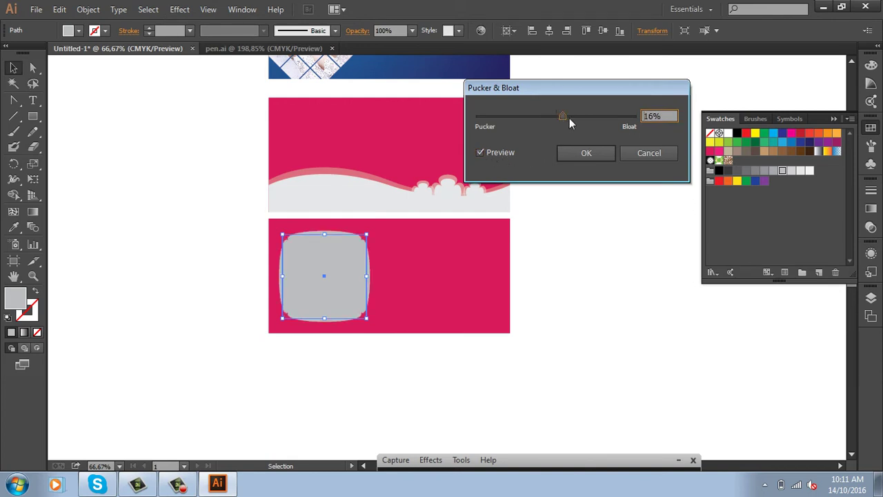
{"action": "left_click", "coordinate": [566, 154]}
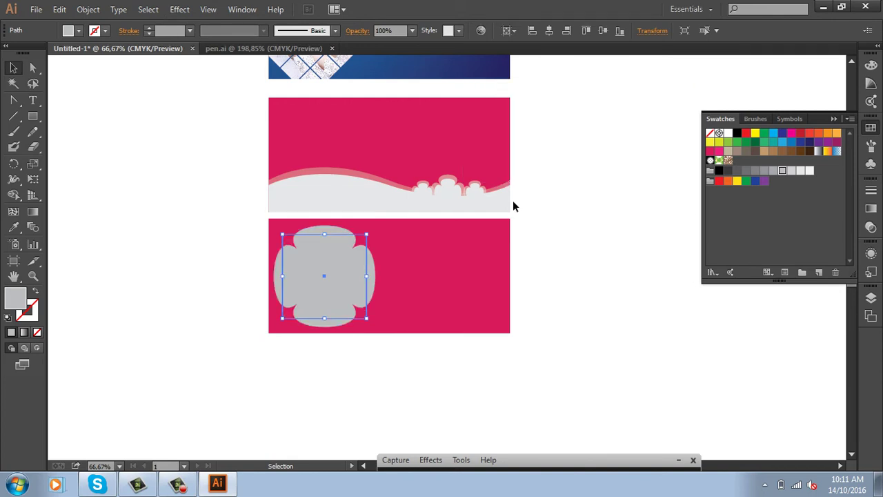
{"action": "left_click", "coordinate": [187, 217]}
{"action": "key", "text": "z"}
{"action": "left_click_drag", "start_coordinate": [243, 211], "coordinate": [601, 398]}
- Enlarge the grey flower from its centre and move it past the banner's left edge
{"action": "left_click_drag", "start_coordinate": [421, 303], "coordinate": [550, 329]}
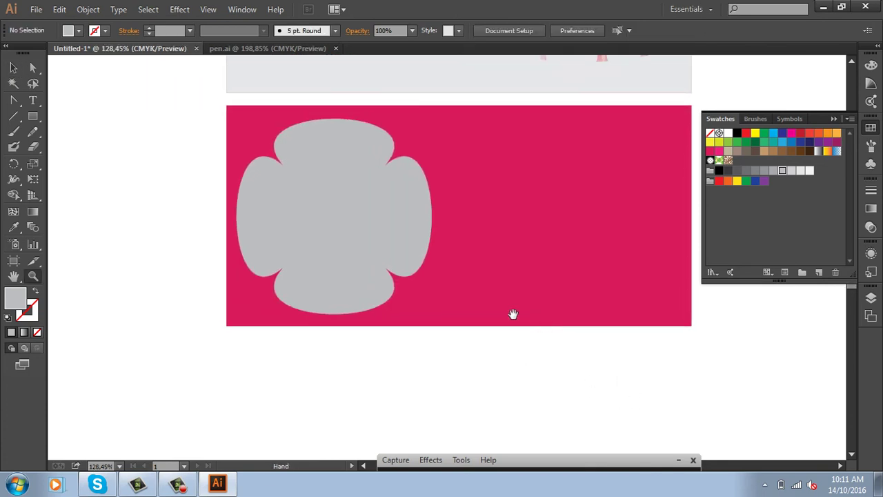
{"action": "left_click", "coordinate": [13, 68]}
{"action": "left_click", "coordinate": [333, 206]}
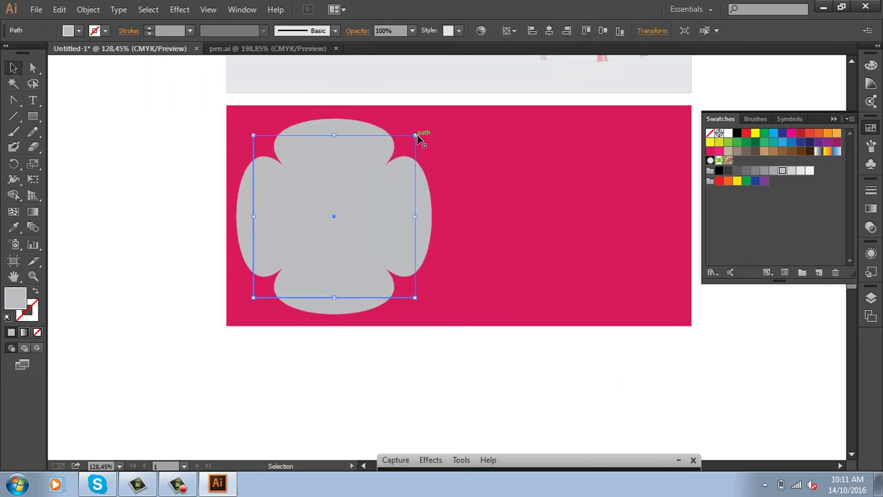
{"action": "left_click_drag", "start_coordinate": [414, 135], "coordinate": [435, 115]}
{"action": "left_click_drag", "start_coordinate": [400, 175], "coordinate": [312, 176]}
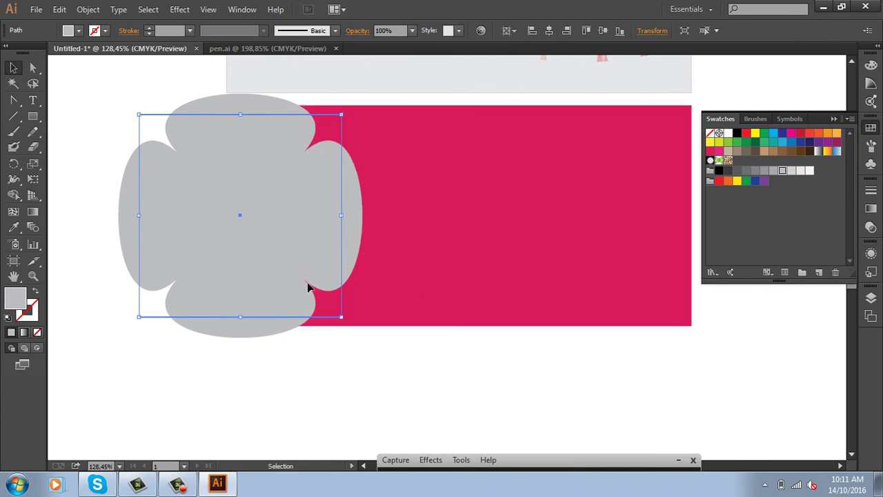
- Open Flatten Transparency for the flower with Preserve Alpha Transparency checked
{"action": "left_click", "coordinate": [90, 100]}
{"action": "left_click", "coordinate": [257, 212]}
{"action": "left_click", "coordinate": [89, 10]}
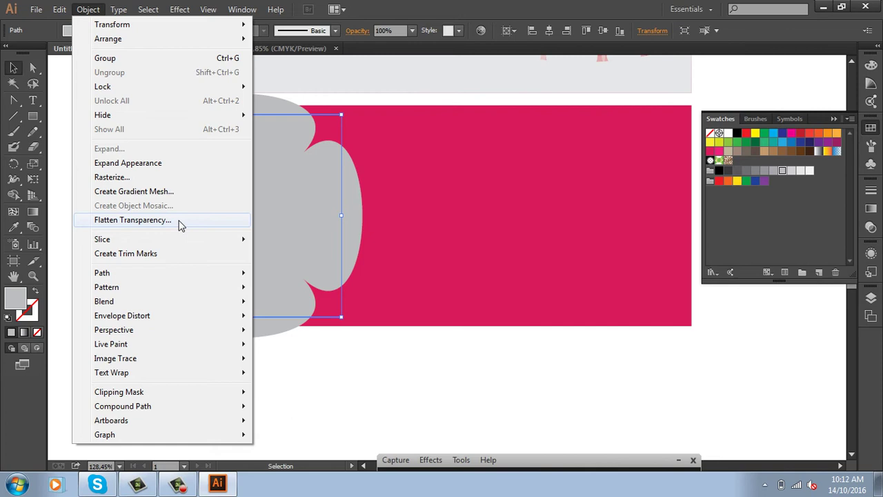
{"action": "left_click", "coordinate": [178, 221]}
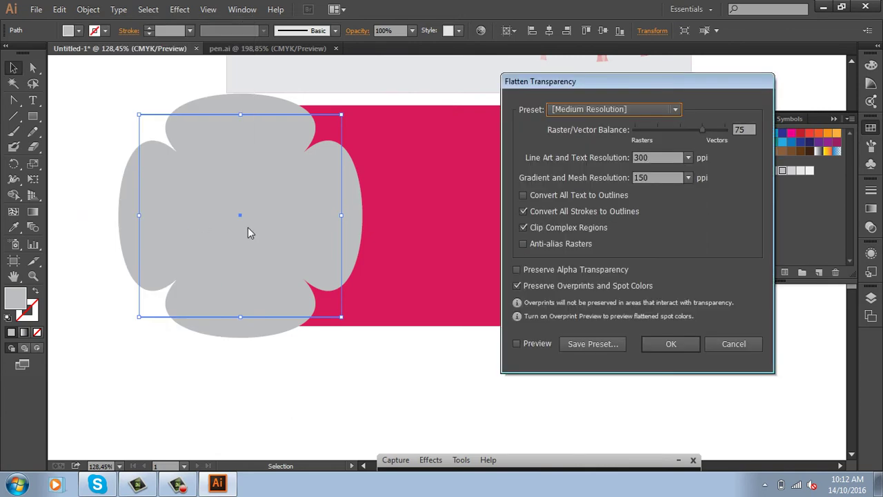
{"action": "left_click", "coordinate": [517, 269]}
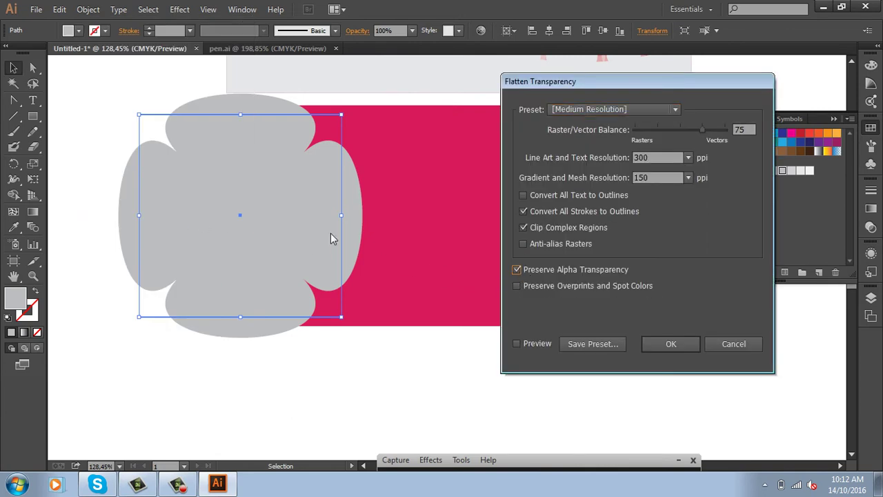
- Confirm the flattening, then select the pink banner rectangle together with the flower
{"action": "left_click", "coordinate": [680, 343]}
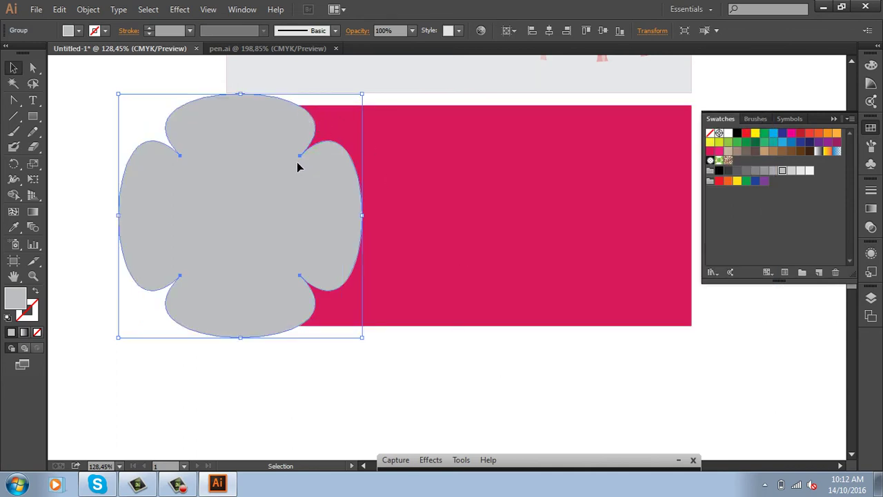
{"action": "left_click", "coordinate": [449, 372]}
{"action": "left_click", "coordinate": [539, 296]}
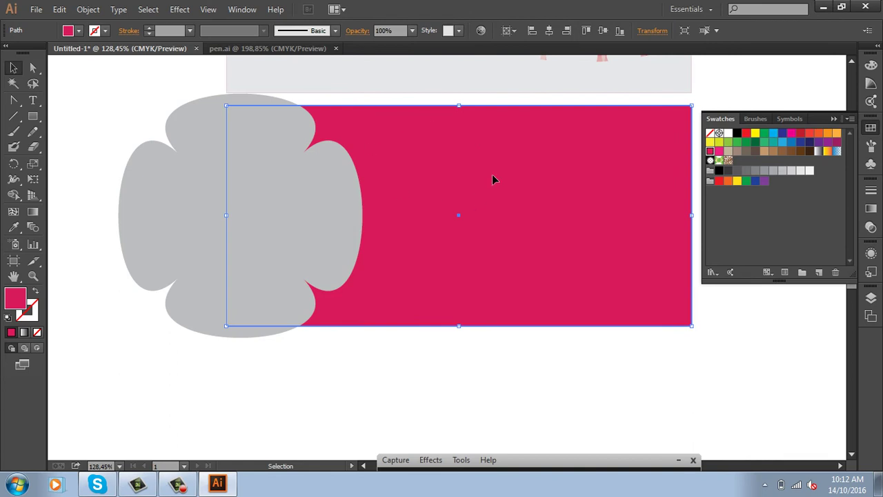
{"action": "key", "text": "a"}
{"action": "left_click", "coordinate": [248, 175], "text": "shift"}
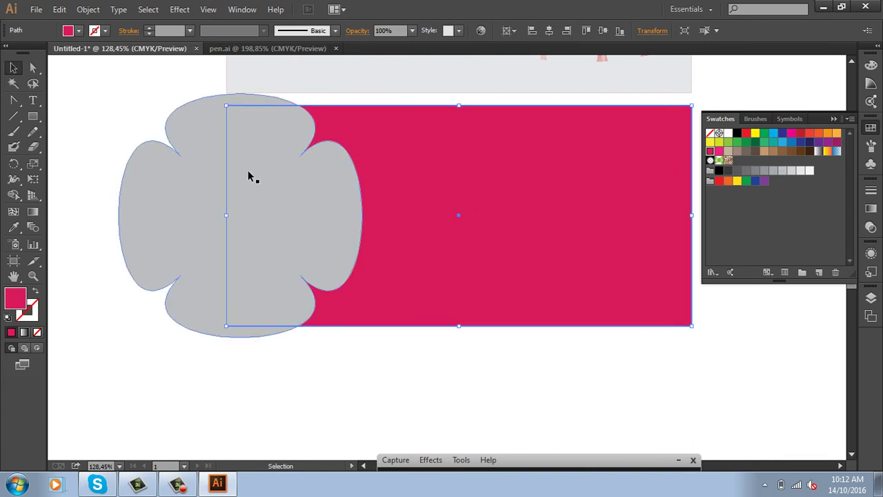
{"action": "key", "text": "v"}
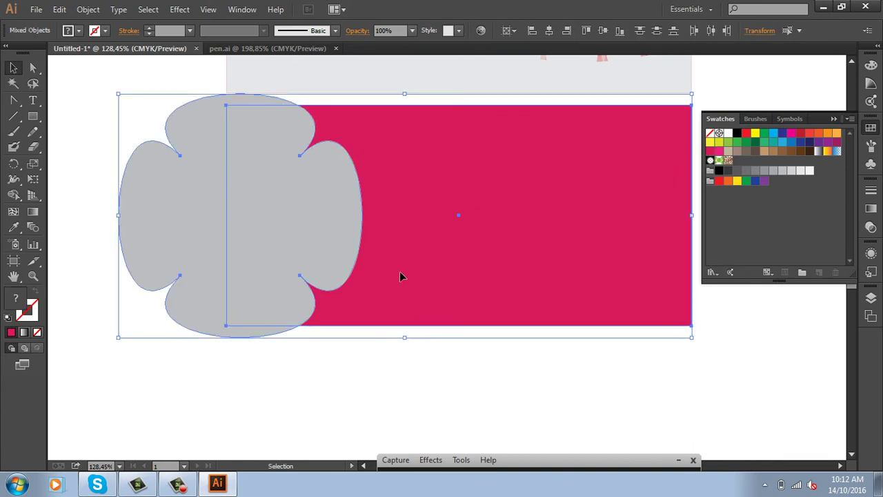
{"action": "key", "text": "shift"}
- Apply Pathfinder Intersect so only the flower's overlap with the banner remains
{"action": "key", "text": "shift+F7"}
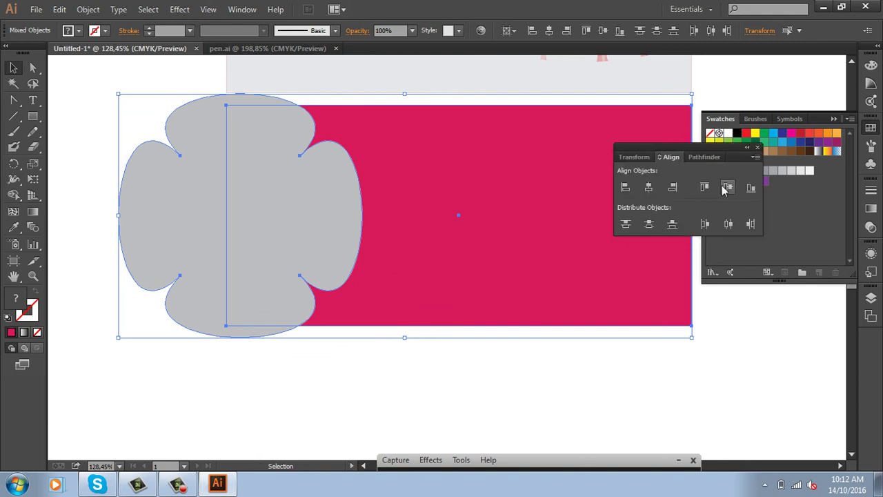
{"action": "left_click", "coordinate": [701, 157]}
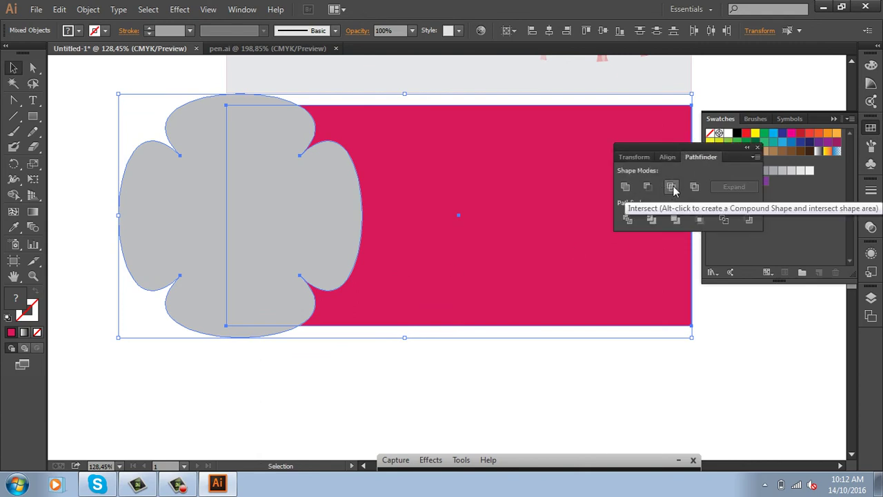
{"action": "left_click", "coordinate": [667, 194]}
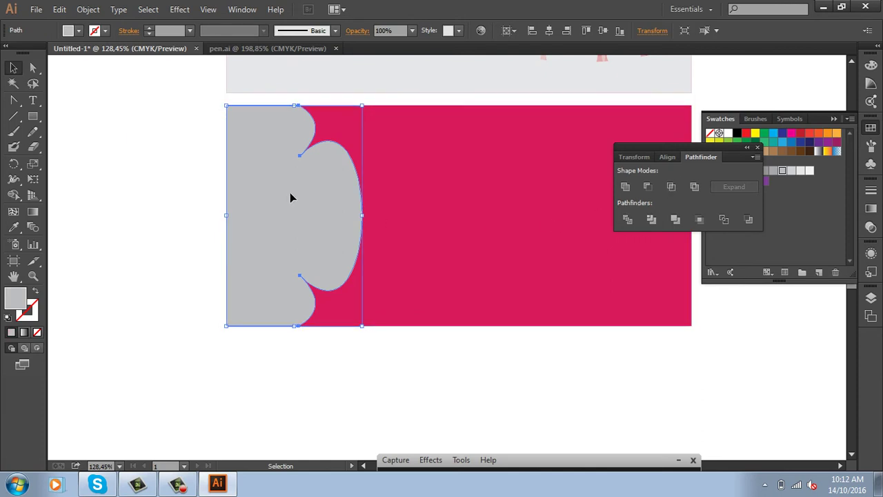
{"action": "left_click", "coordinate": [416, 377]}
{"action": "left_click", "coordinate": [334, 240]}
- Place american-food09-640x480-.jpg from E:\thuvienanh\Food, sized across the lower banner
{"action": "left_click", "coordinate": [36, 10]}
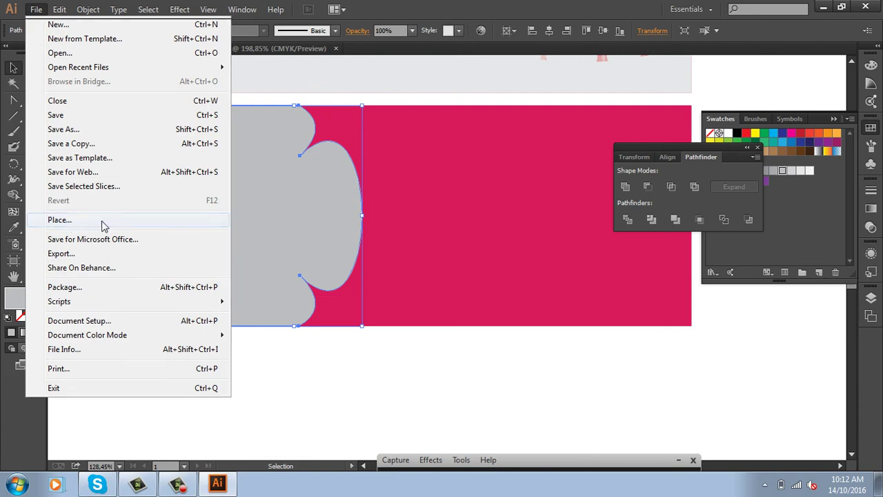
{"action": "left_click", "coordinate": [60, 219]}
{"action": "left_click", "coordinate": [265, 29]}
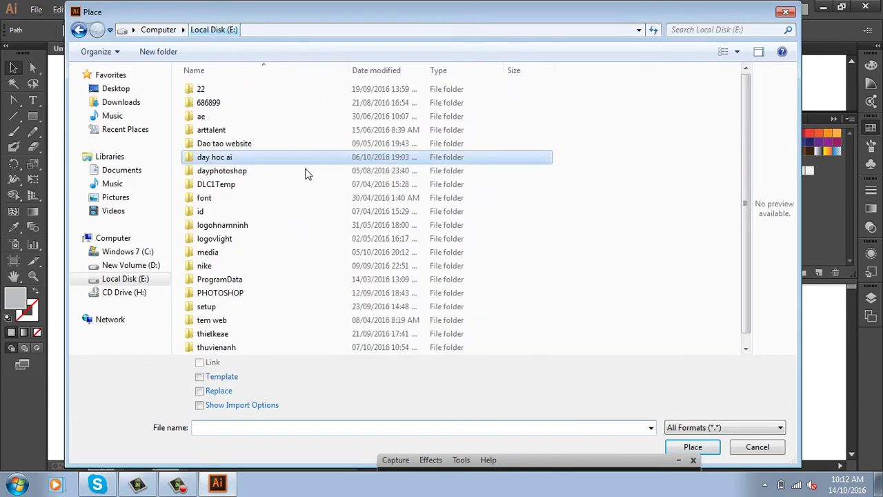
{"action": "double_click", "coordinate": [234, 347]}
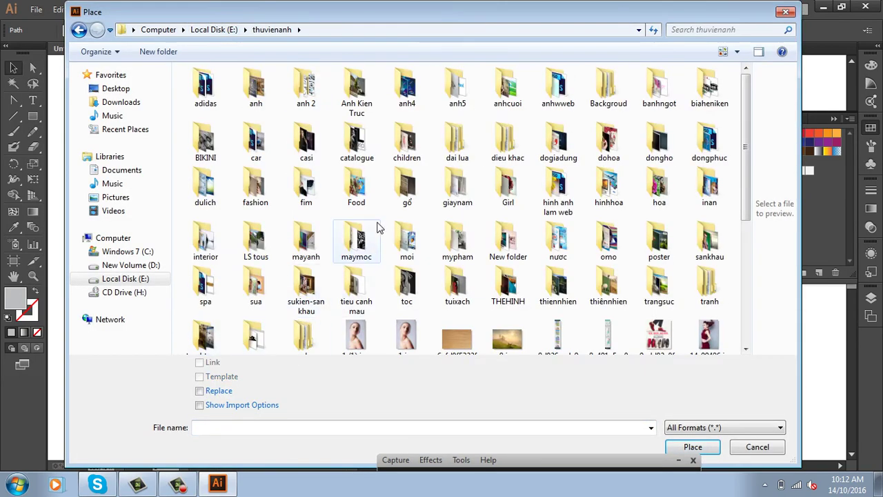
{"action": "double_click", "coordinate": [356, 185]}
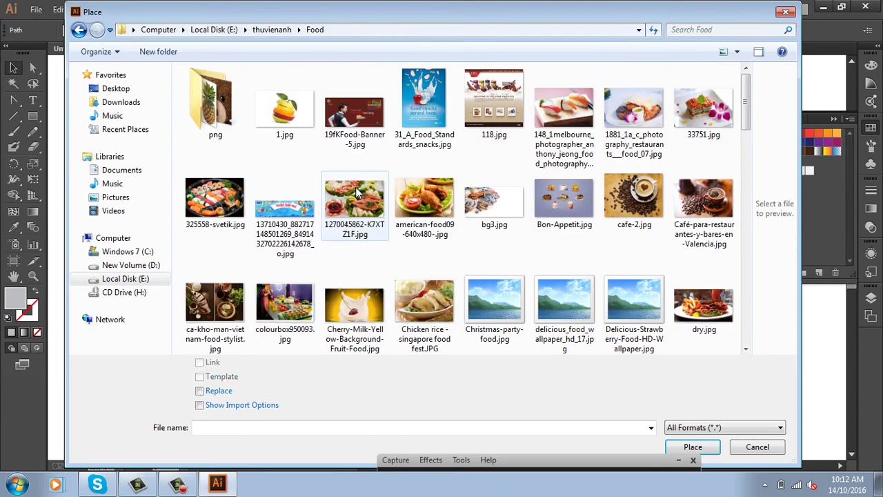
{"action": "left_click", "coordinate": [423, 199]}
{"action": "left_click", "coordinate": [693, 446]}
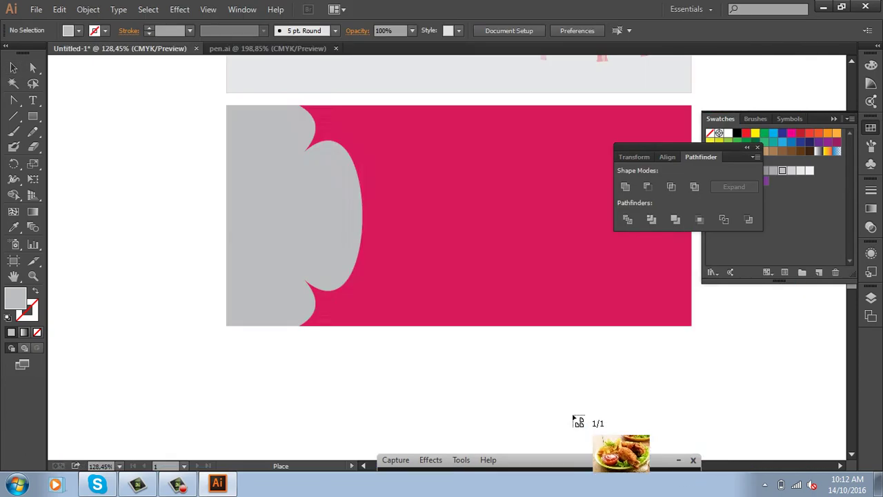
{"action": "left_click_drag", "start_coordinate": [209, 105], "coordinate": [543, 411]}
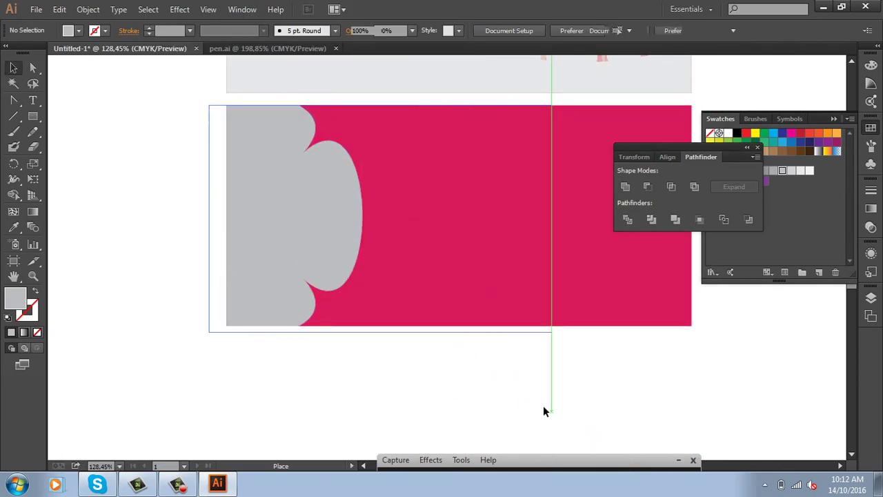
{"action": "left_click_drag", "start_coordinate": [507, 289], "coordinate": [457, 287]}
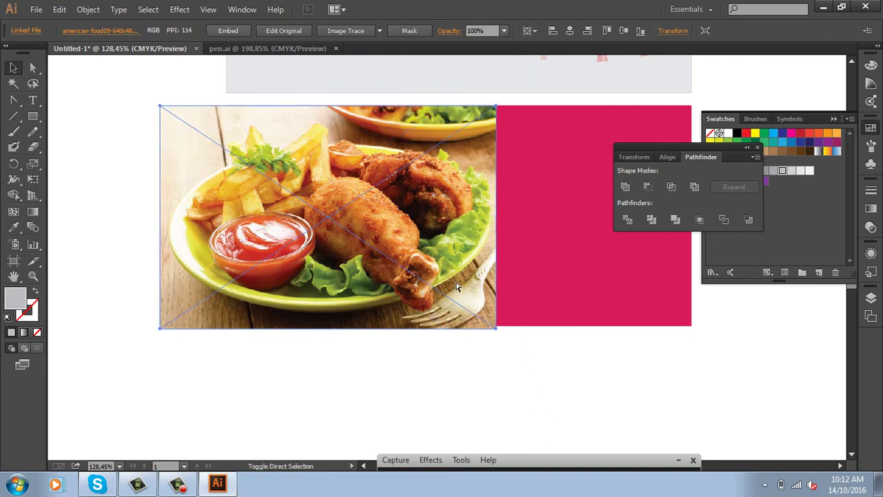
- Send the photo behind the grey shape and clip it inside with Ctrl+7
{"action": "key", "text": "ctrl+shift+bracketleft"}
{"action": "left_click", "coordinate": [334, 176], "text": "shift"}
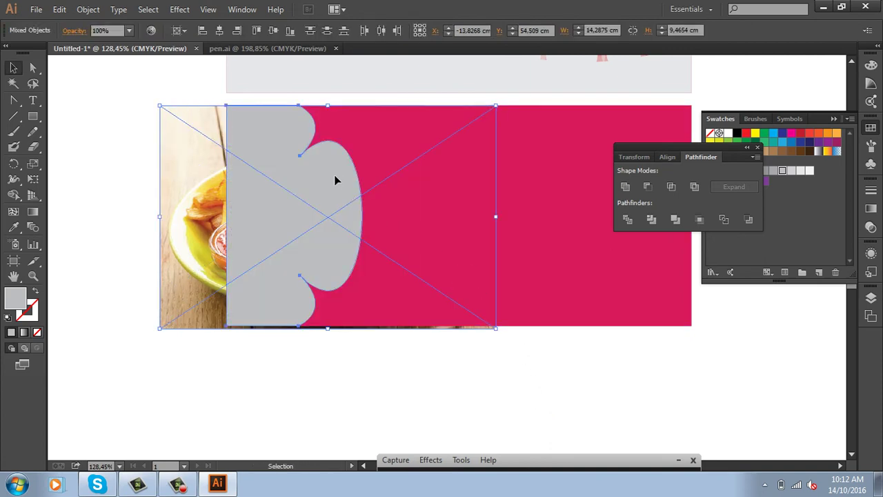
{"action": "key", "text": "ctrl+7"}
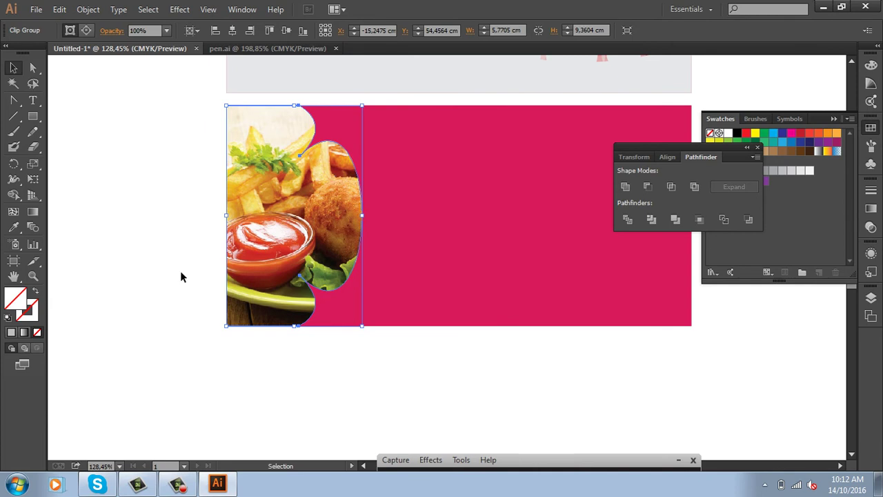
{"action": "left_click", "coordinate": [194, 236]}
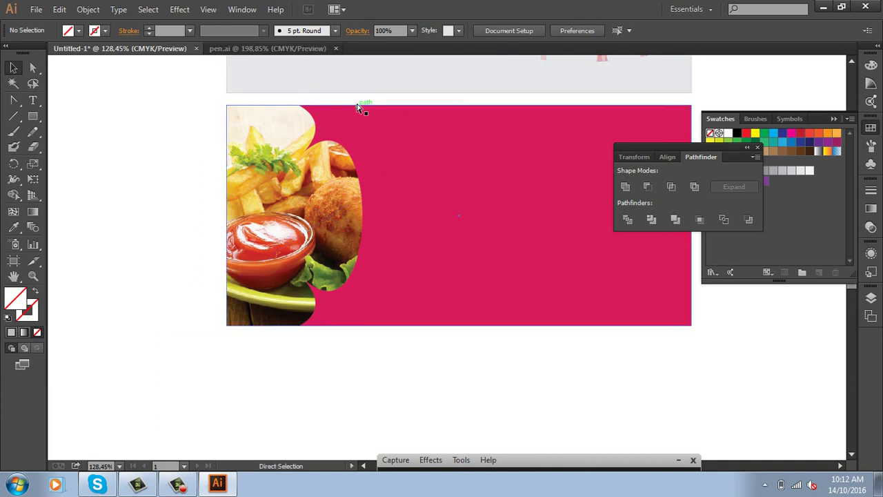
- Zoom out and Alt-drag a copy of the blue gradient rectangle below the dress artboard
{"action": "key", "text": "ctrl+minus"}
{"action": "key", "text": "ctrl+minus"}
{"action": "key", "text": "ctrl+minus"}
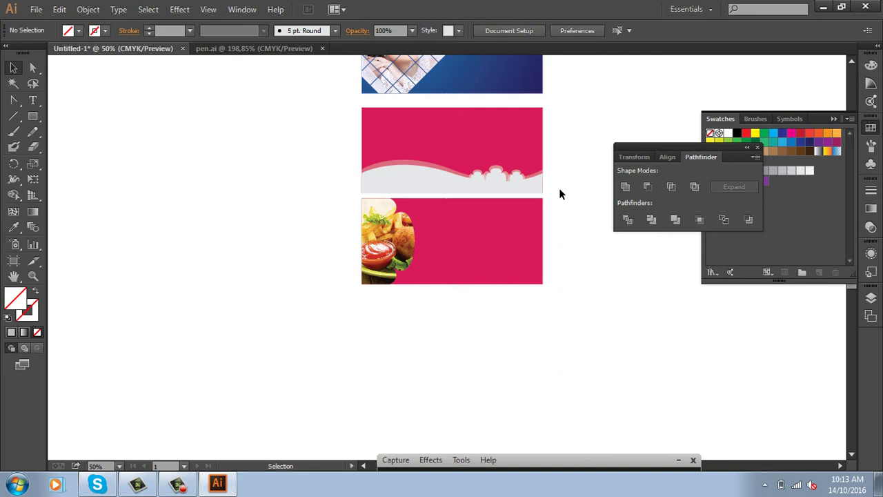
{"action": "mouse_move", "coordinate": [562, 133]}
{"action": "left_mouse_down"}
{"action": "mouse_move", "coordinate": [429, 240]}
{"action": "mouse_move", "coordinate": [347, 327]}
{"action": "left_mouse_up"}
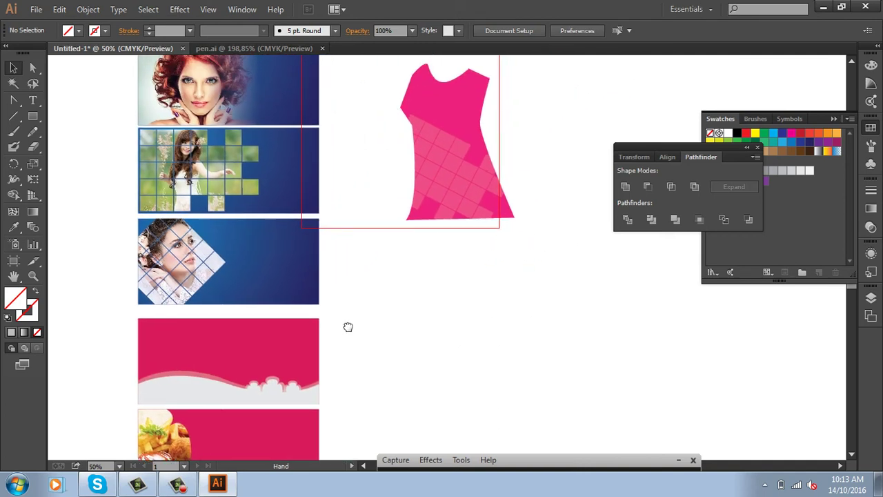
{"action": "left_click_drag", "start_coordinate": [266, 275], "coordinate": [494, 299]}
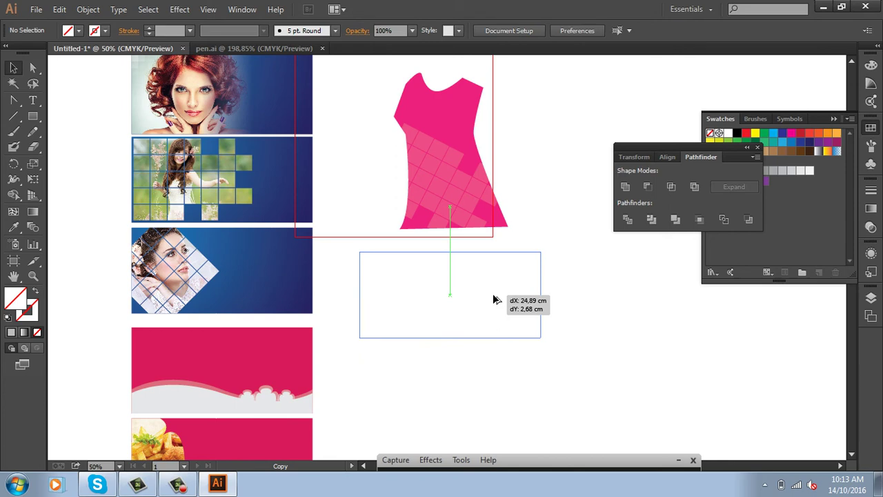
{"action": "left_click_drag", "start_coordinate": [493, 297], "coordinate": [493, 297]}
{"action": "left_click", "coordinate": [604, 293]}
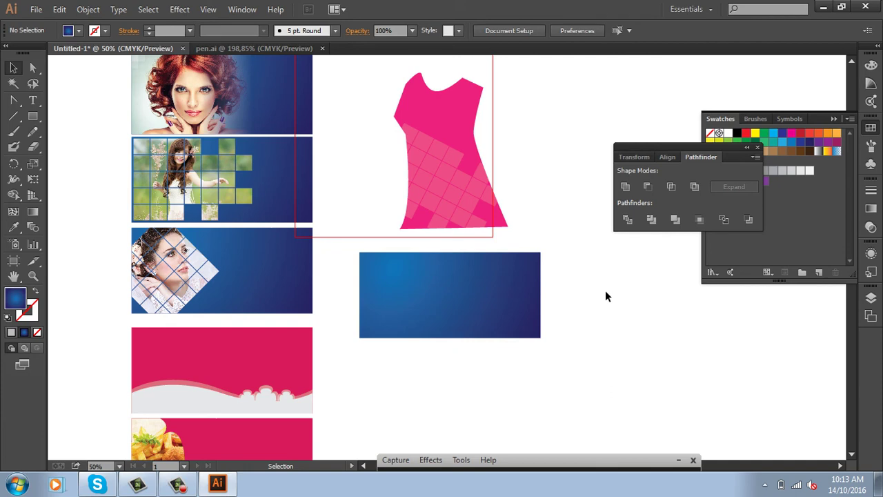
- Zoom in on the copied rectangle, close the floating panels, and select it
{"action": "key", "text": "z"}
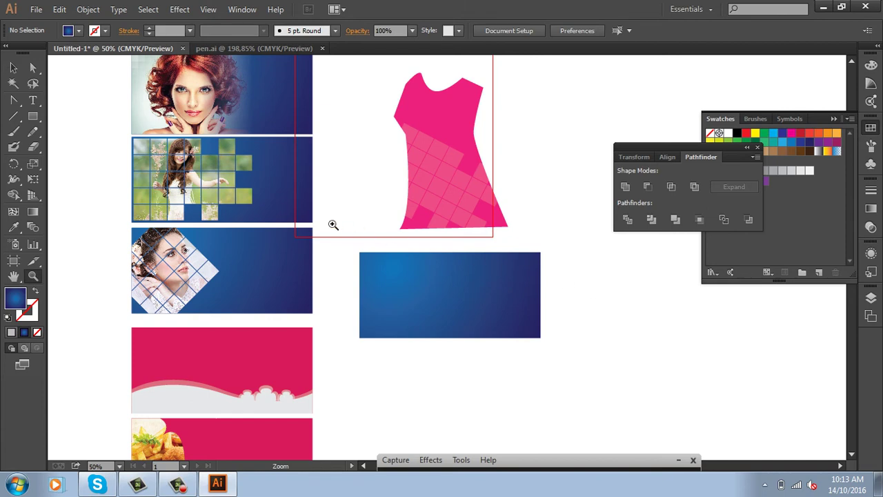
{"action": "left_click_drag", "start_coordinate": [323, 223], "coordinate": [687, 416]}
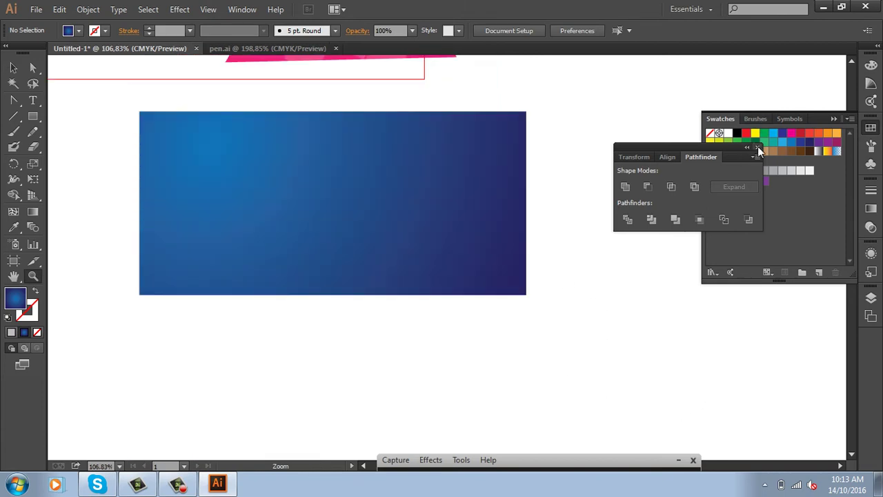
{"action": "left_click", "coordinate": [757, 147]}
{"action": "left_click_drag", "start_coordinate": [573, 224], "coordinate": [592, 231]}
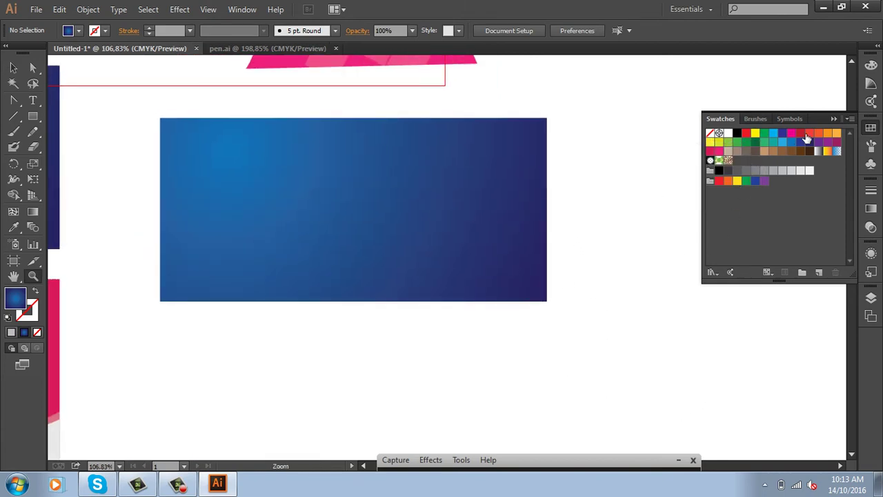
{"action": "left_click", "coordinate": [837, 122]}
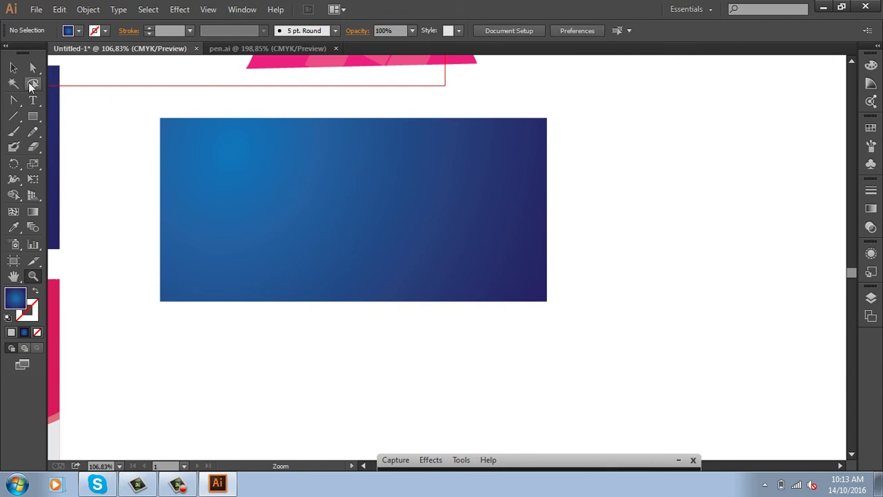
{"action": "left_click", "coordinate": [13, 67]}
{"action": "left_click_drag", "start_coordinate": [393, 245], "coordinate": [427, 242]}
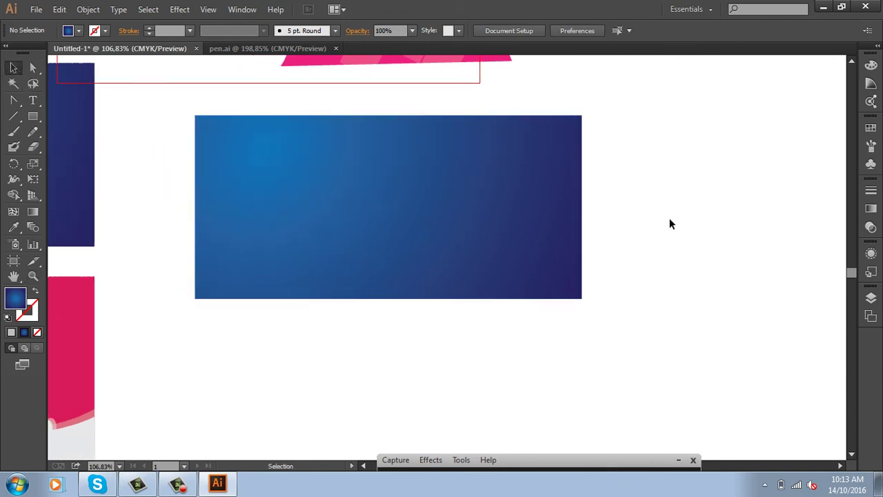
{"action": "left_click", "coordinate": [416, 233]}
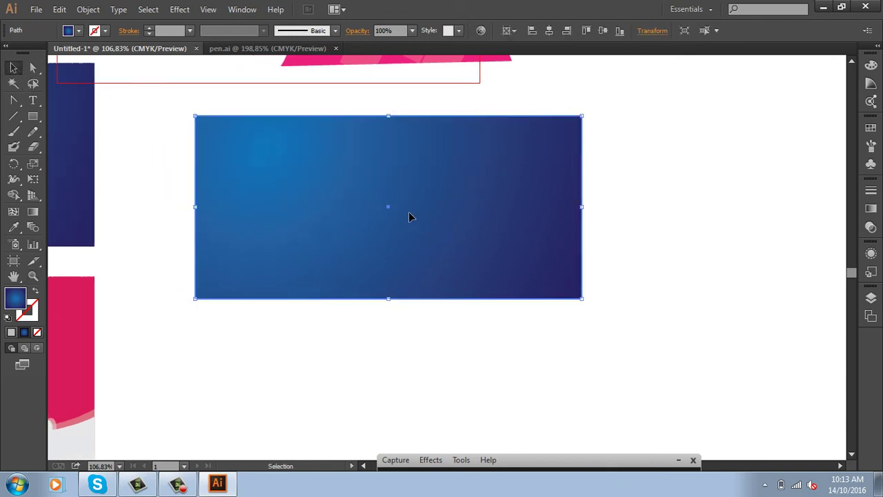
{"action": "left_click", "coordinate": [33, 116]}
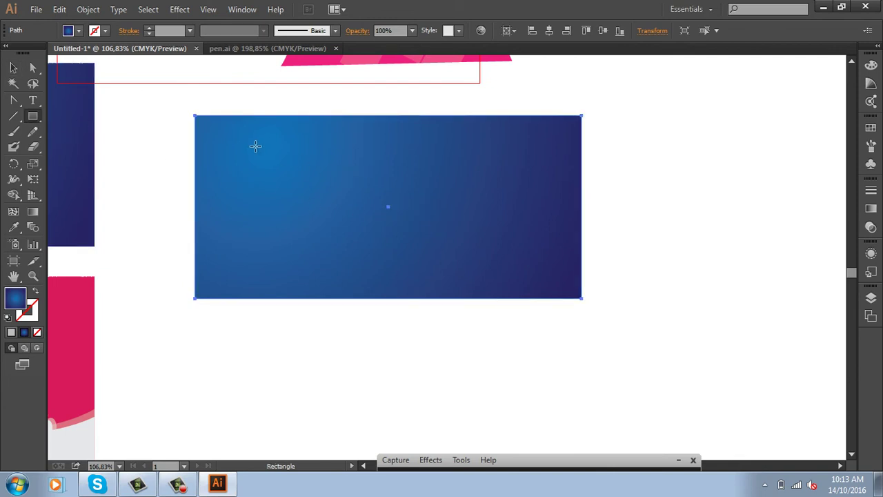
- Draw a thin white bar across the banner and repeat evenly spaced copies with Ctrl+D
{"action": "left_click_drag", "start_coordinate": [254, 146], "coordinate": [482, 153]}
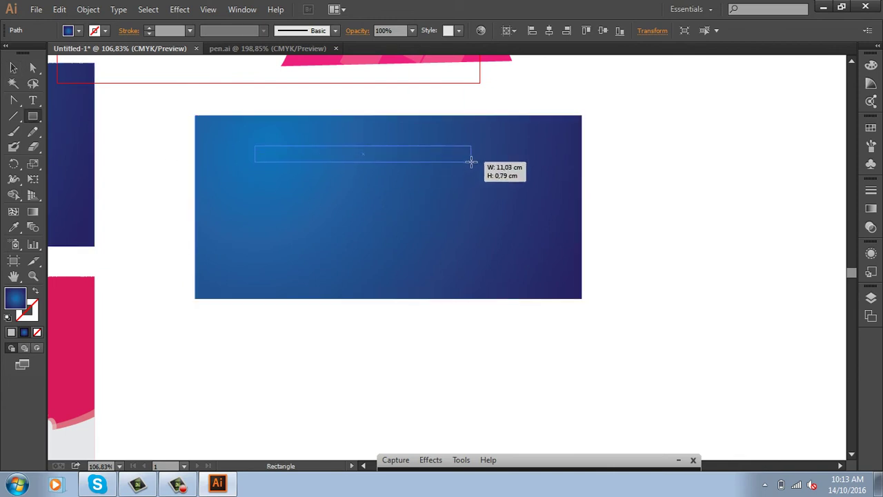
{"action": "left_click", "coordinate": [871, 128]}
{"action": "left_click", "coordinate": [729, 133]}
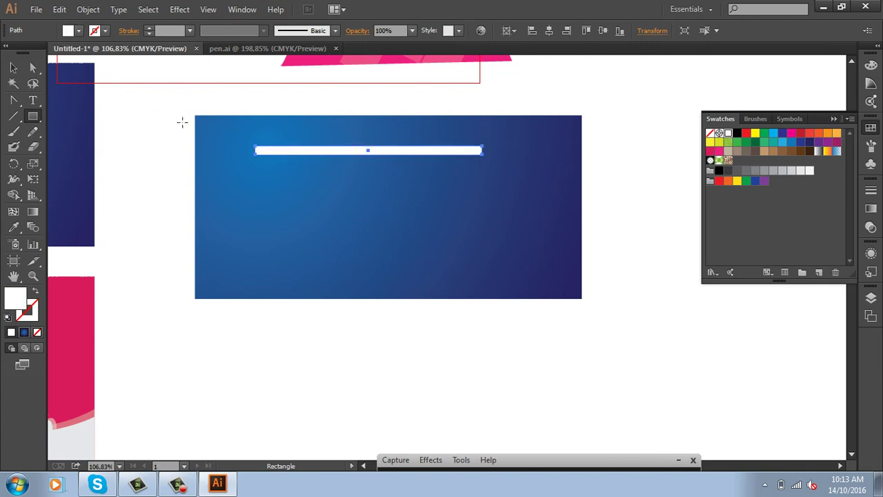
{"action": "key", "text": "v"}
{"action": "left_click", "coordinate": [591, 96]}
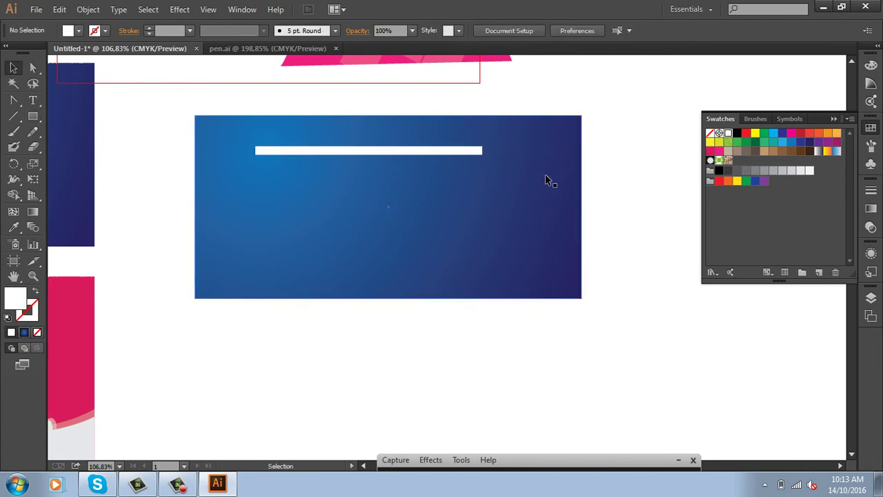
{"action": "mouse_move", "coordinate": [421, 150]}
{"action": "left_mouse_down"}
{"action": "mouse_move", "coordinate": [423, 175]}
{"action": "mouse_move", "coordinate": [423, 167]}
{"action": "left_mouse_up"}
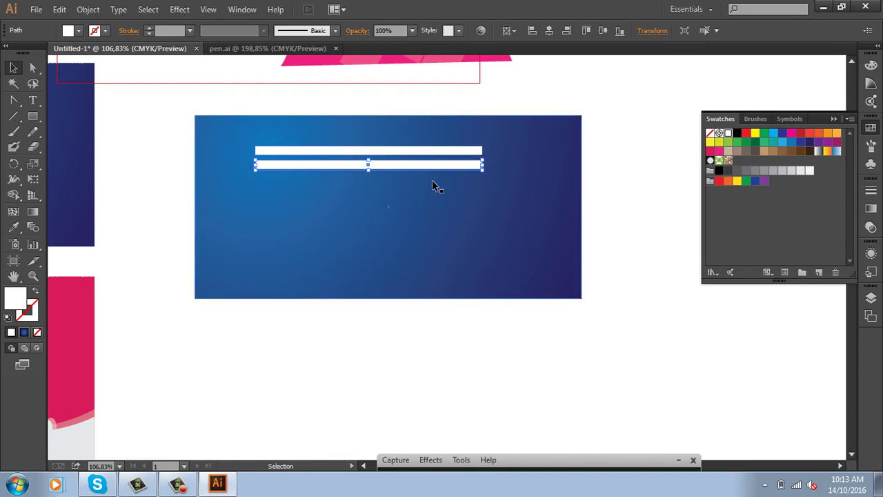
{"action": "key", "text": "ctrl+d"}
{"action": "key", "text": "ctrl+d"}
{"action": "key", "text": "ctrl+d"}
{"action": "key", "text": "ctrl+d"}
{"action": "key", "text": "ctrl+d"}
{"action": "key", "text": "ctrl+d"}
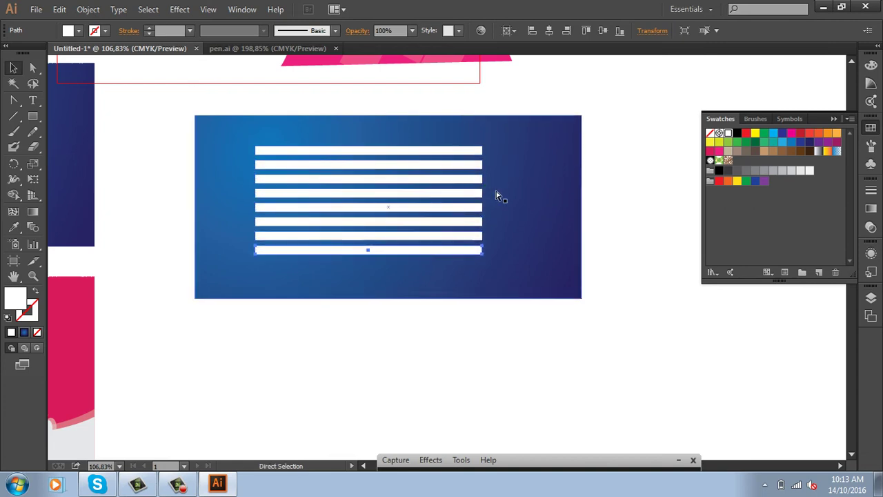
- Set the outermost bars to 20% opacity and the next pair to 40%
{"action": "left_click", "coordinate": [649, 237]}
{"action": "left_click", "coordinate": [442, 152]}
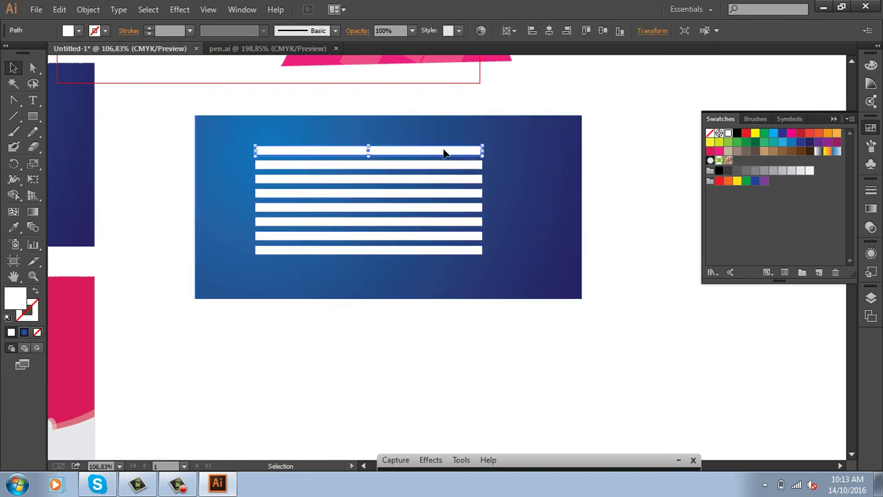
{"action": "left_click", "coordinate": [450, 251], "text": "shift"}
{"action": "left_click", "coordinate": [413, 31]}
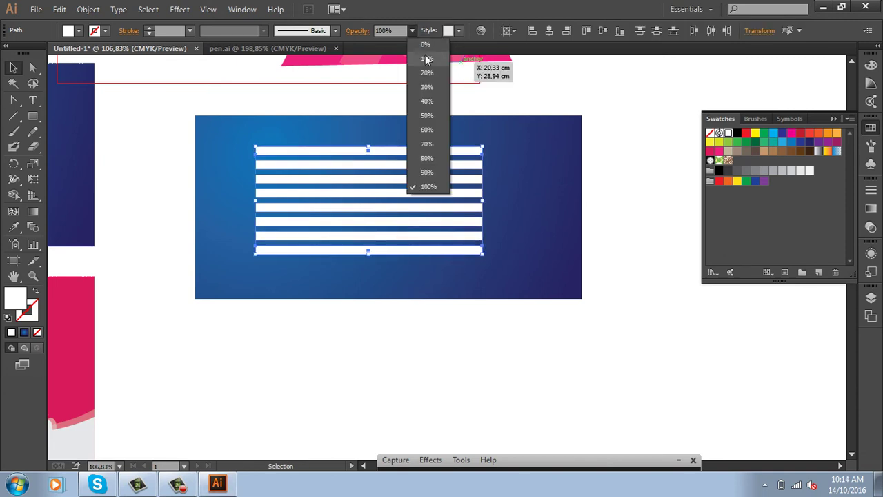
{"action": "left_click", "coordinate": [429, 74]}
{"action": "left_click", "coordinate": [668, 164]}
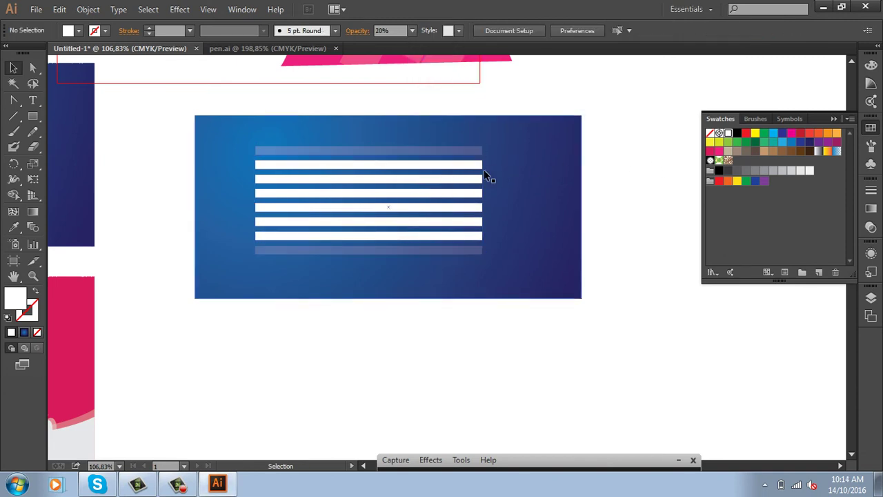
{"action": "left_click_drag", "start_coordinate": [487, 160], "coordinate": [477, 242]}
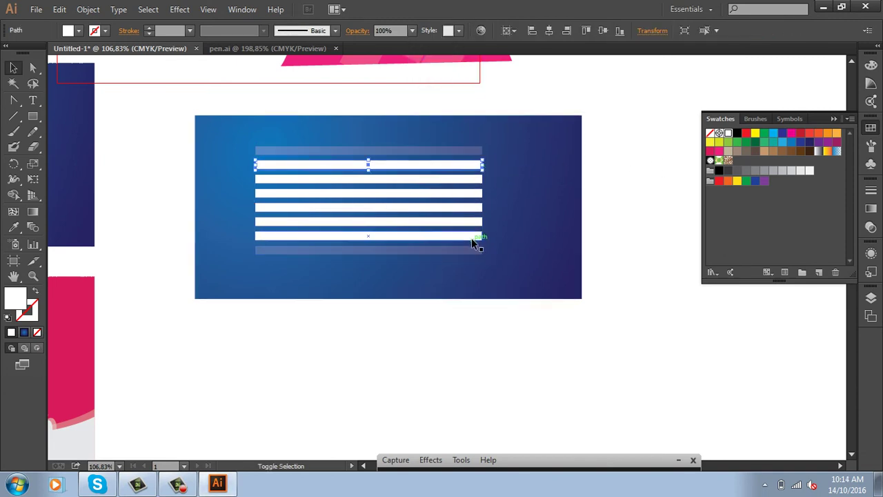
{"action": "left_click", "coordinate": [413, 31]}
{"action": "left_click", "coordinate": [429, 101]}
- Set the third and sixth bars to 60% opacity and the fifth to 80%
{"action": "left_click", "coordinate": [621, 141]}
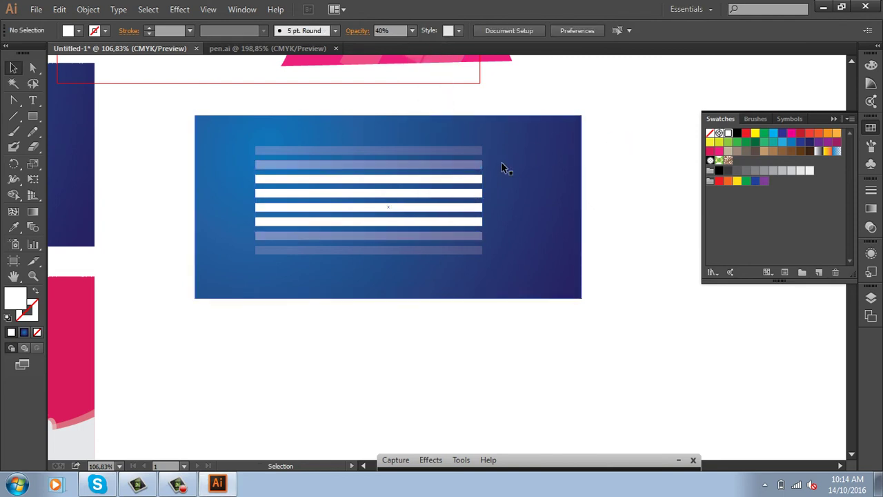
{"action": "left_click_drag", "start_coordinate": [487, 172], "coordinate": [474, 224]}
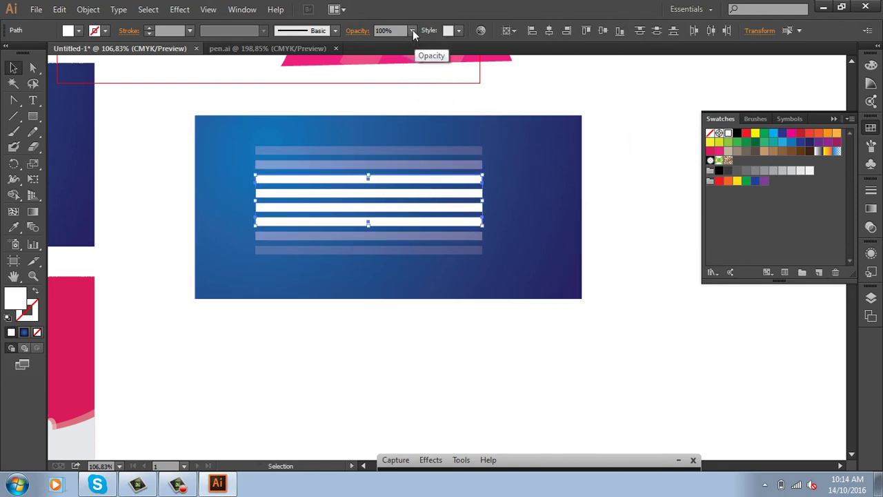
{"action": "left_click", "coordinate": [413, 31]}
{"action": "left_click", "coordinate": [428, 118]}
{"action": "left_click", "coordinate": [584, 136]}
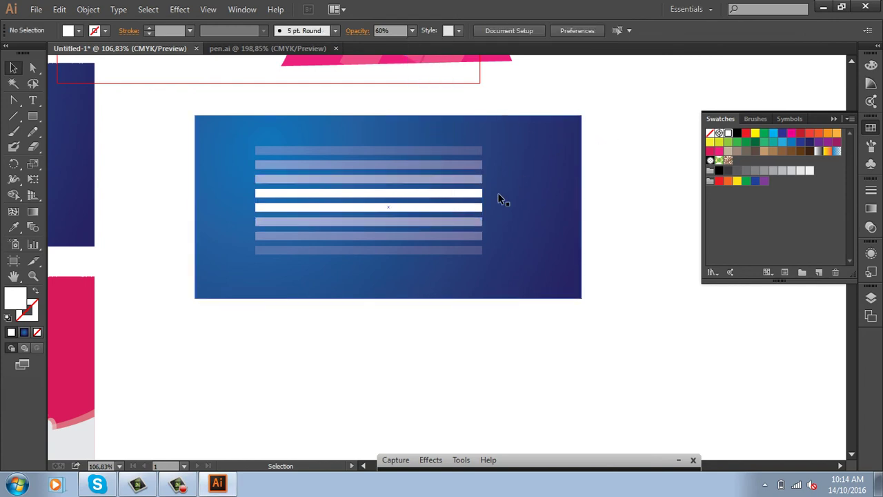
{"action": "left_click", "coordinate": [473, 207]}
{"action": "left_click", "coordinate": [412, 30]}
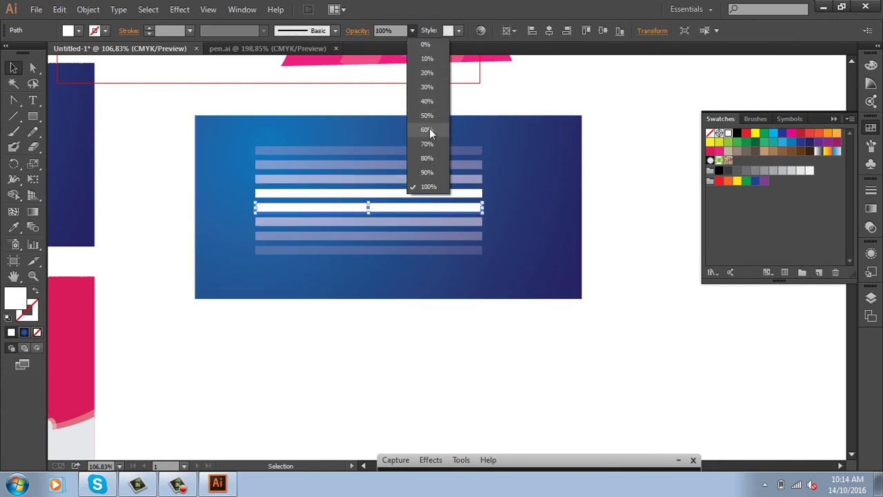
{"action": "left_click", "coordinate": [428, 158]}
- Select all the white stripes and group them with Ctrl+G
{"action": "left_click", "coordinate": [625, 160]}
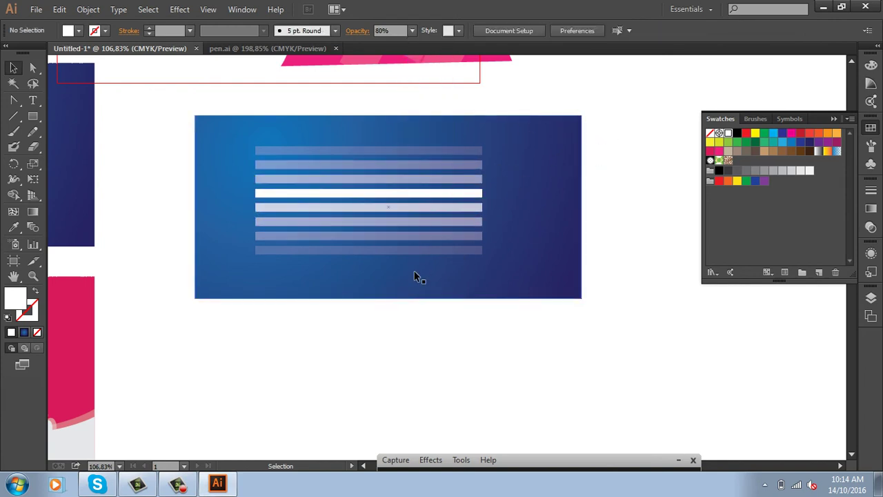
{"action": "left_click_drag", "start_coordinate": [379, 340], "coordinate": [453, 127]}
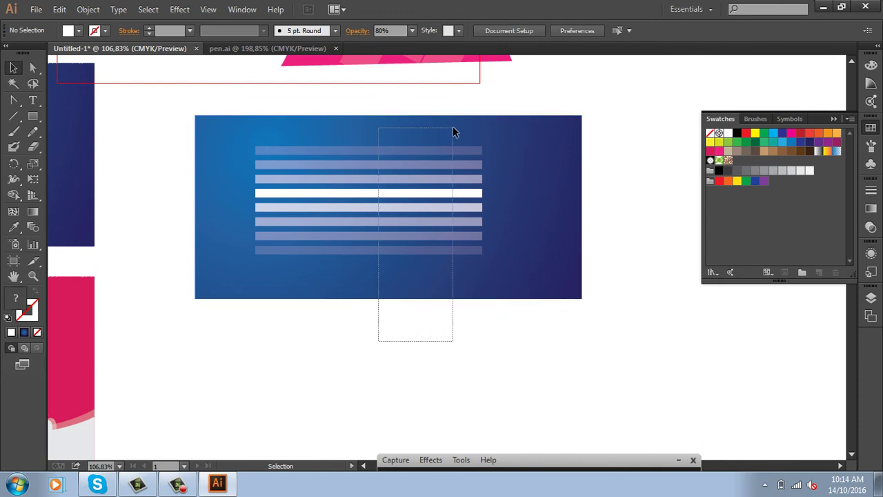
{"action": "left_click_drag", "start_coordinate": [462, 164], "coordinate": [518, 211]}
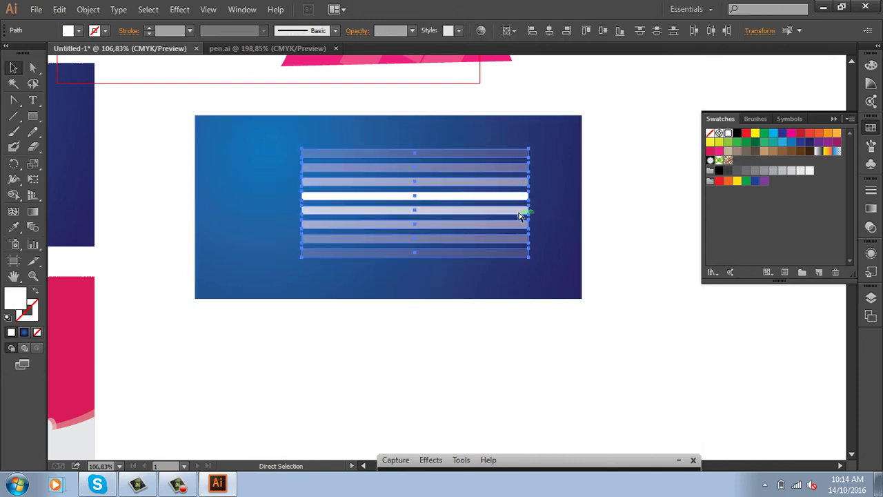
{"action": "key", "text": "ctrl+z"}
{"action": "key", "text": "ctrl+g"}
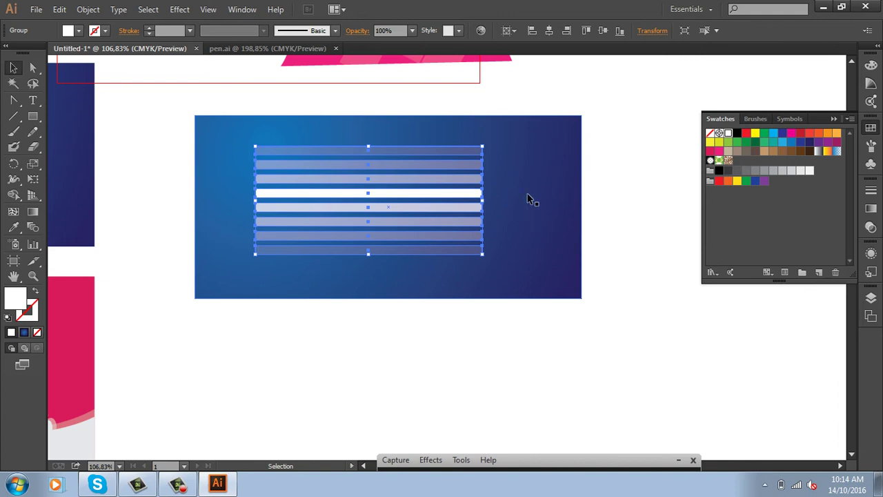
- Paste a copy of the blue rectangle in front and shrink it into a horizontal band
{"action": "left_click", "coordinate": [605, 188]}
{"action": "left_click", "coordinate": [561, 214]}
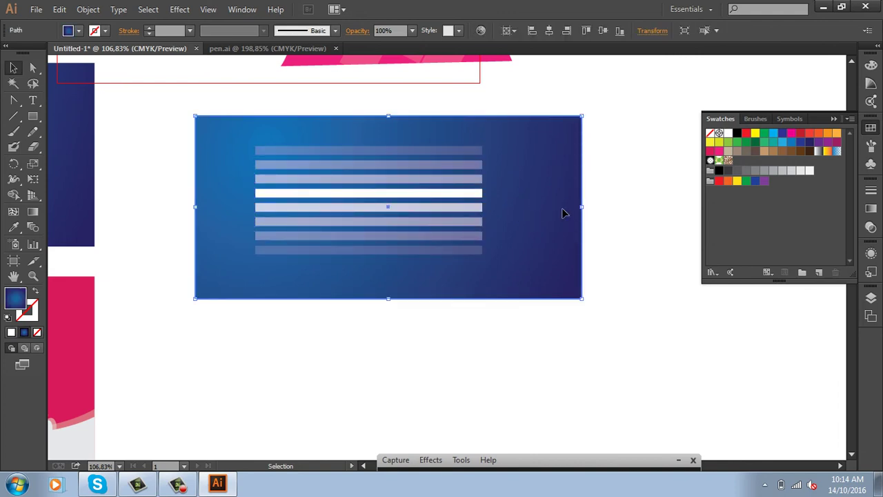
{"action": "key", "text": "a"}
{"action": "key", "text": "v"}
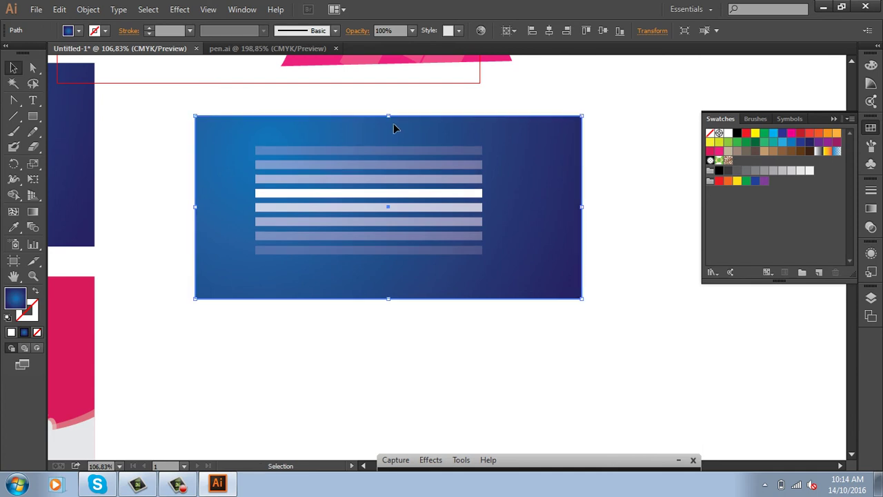
{"action": "left_click_drag", "start_coordinate": [390, 116], "coordinate": [388, 175]}
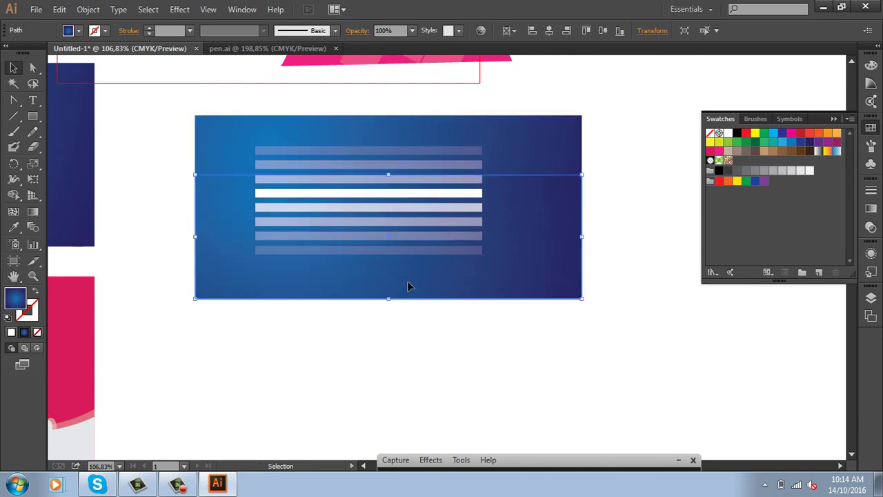
{"action": "left_click_drag", "start_coordinate": [389, 299], "coordinate": [389, 239]}
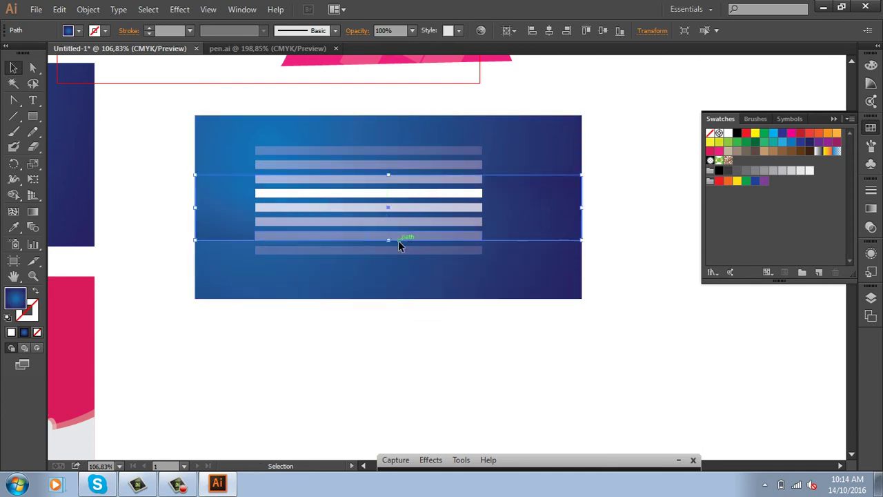
- Fill the band yellow from Swatches and make it slightly taller upward
{"action": "left_click", "coordinate": [755, 134]}
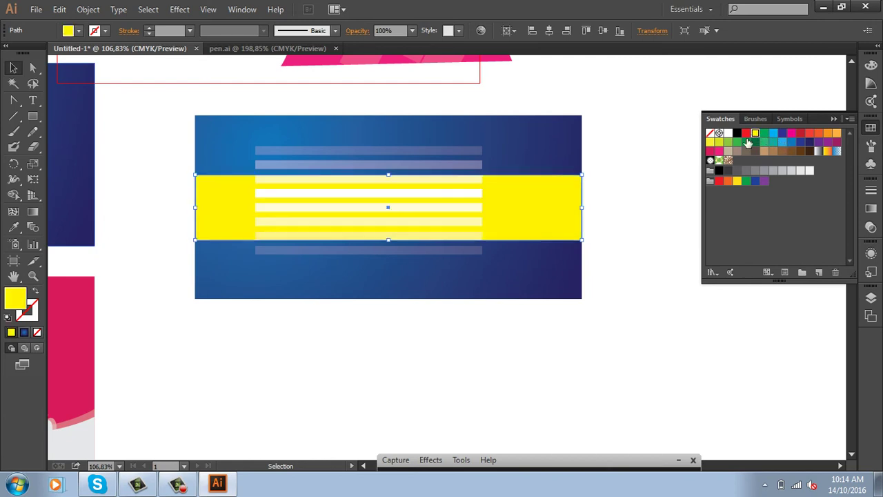
{"action": "left_click", "coordinate": [665, 204]}
{"action": "left_click", "coordinate": [572, 205]}
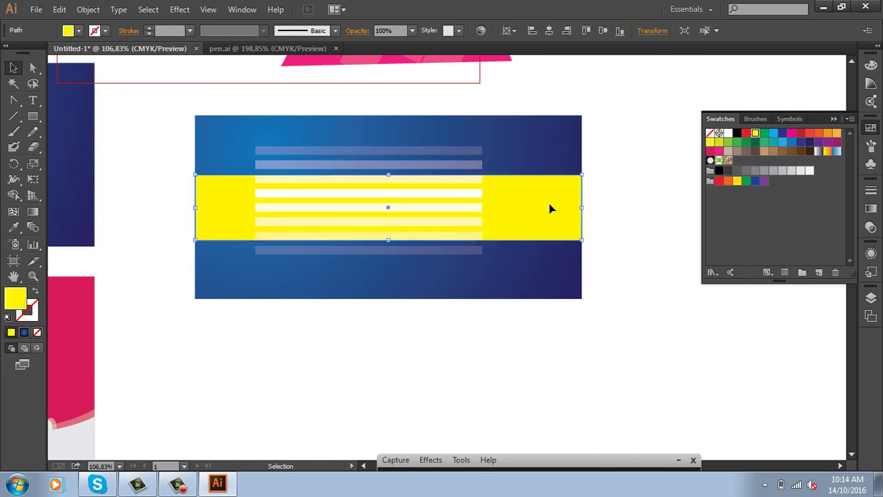
{"action": "left_click_drag", "start_coordinate": [388, 175], "coordinate": [388, 165]}
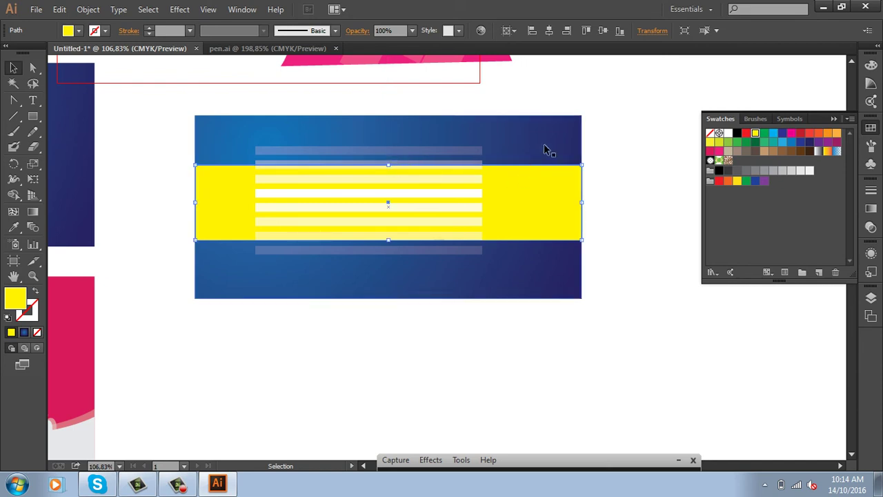
- Bring the yellow band in front of the white stripes group
{"action": "left_click", "coordinate": [490, 149]}
{"action": "left_click", "coordinate": [476, 150]}
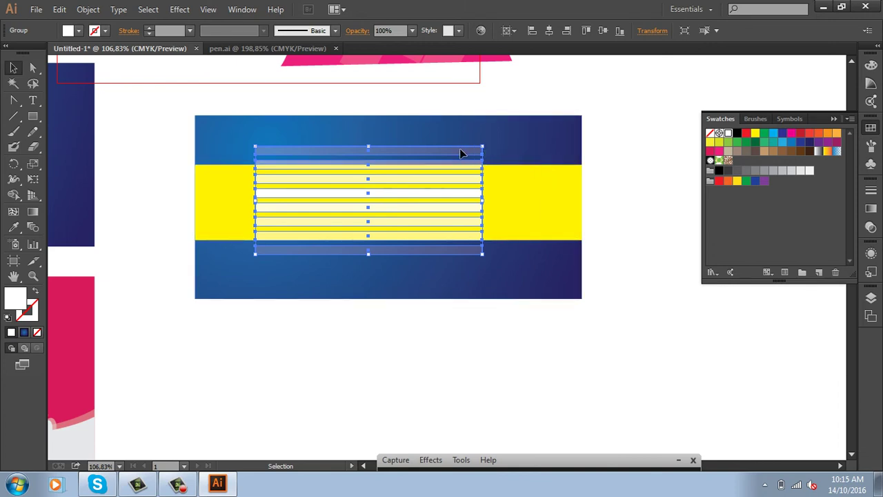
{"action": "left_click", "coordinate": [560, 191]}
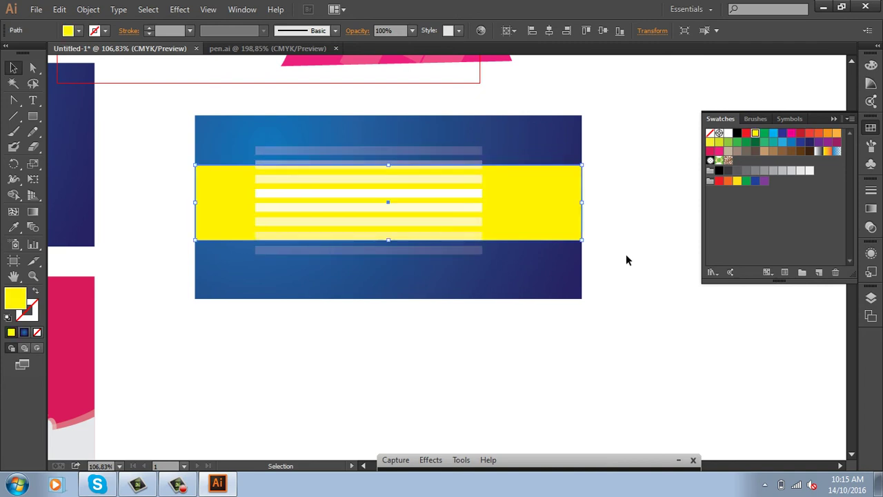
{"action": "key", "text": "ctrl+shift+bracketright"}
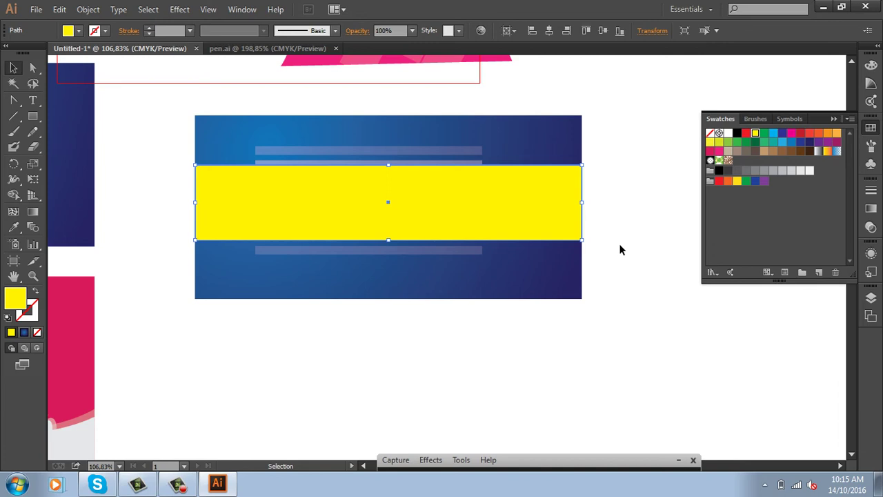
{"action": "left_click", "coordinate": [636, 136]}
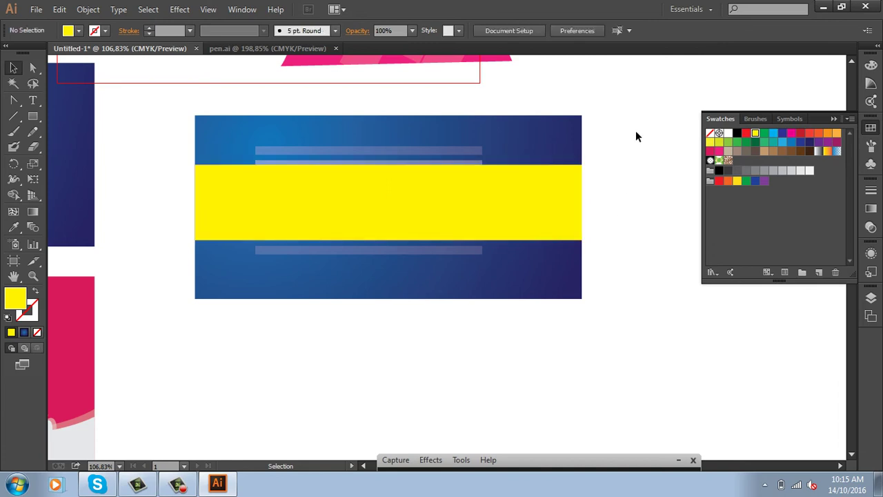
- Select the stripes and yellow band and apply Envelope Distort > Make with Top Object
{"action": "left_click", "coordinate": [467, 154]}
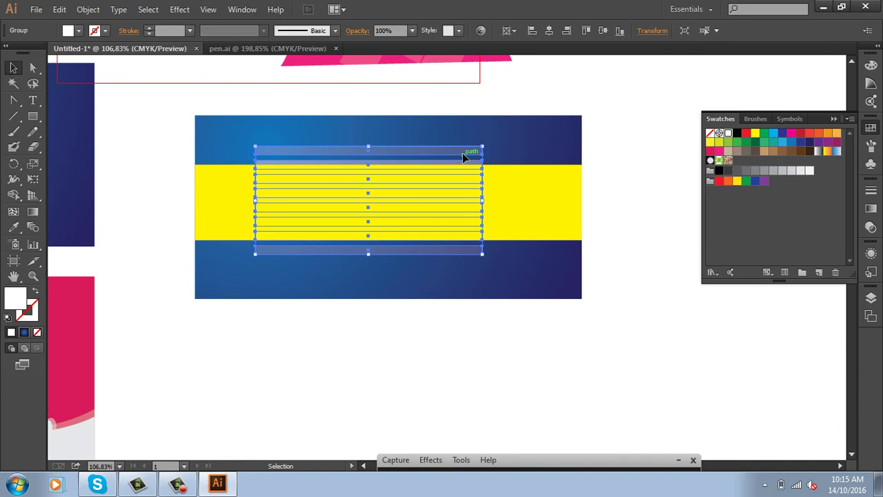
{"action": "left_click", "coordinate": [599, 165]}
{"action": "left_click", "coordinate": [468, 152]}
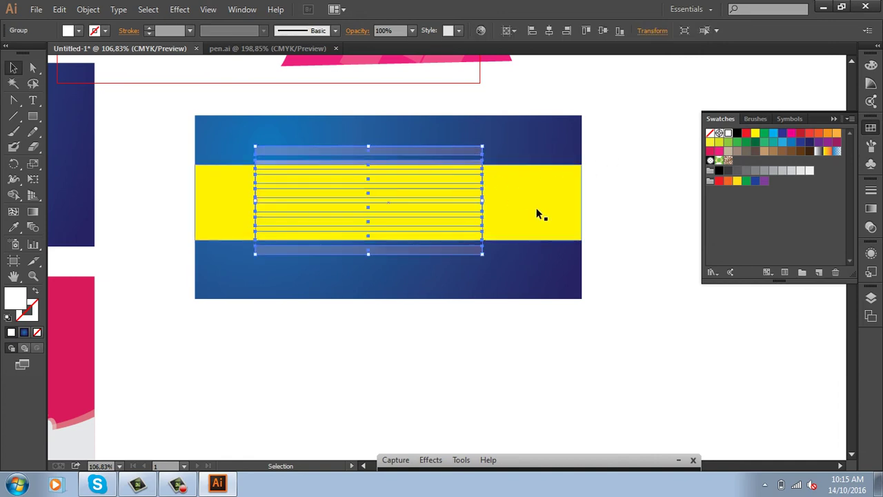
{"action": "left_click", "coordinate": [555, 198], "text": "shift"}
{"action": "left_click_drag", "start_coordinate": [554, 202], "coordinate": [608, 207]}
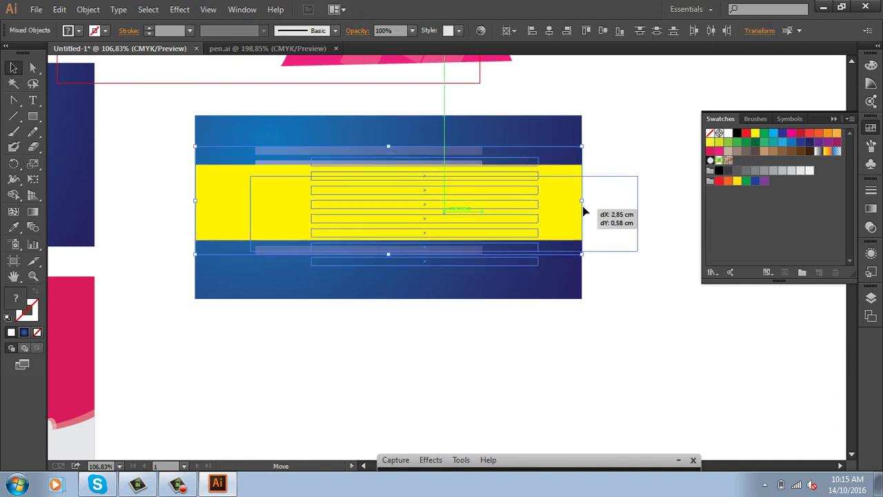
{"action": "key", "text": "ctrl+z"}
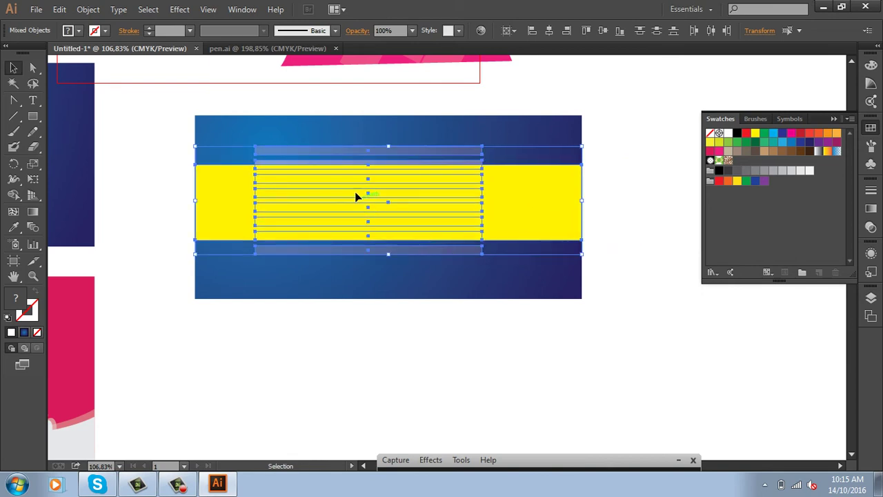
{"action": "left_click", "coordinate": [86, 10]}
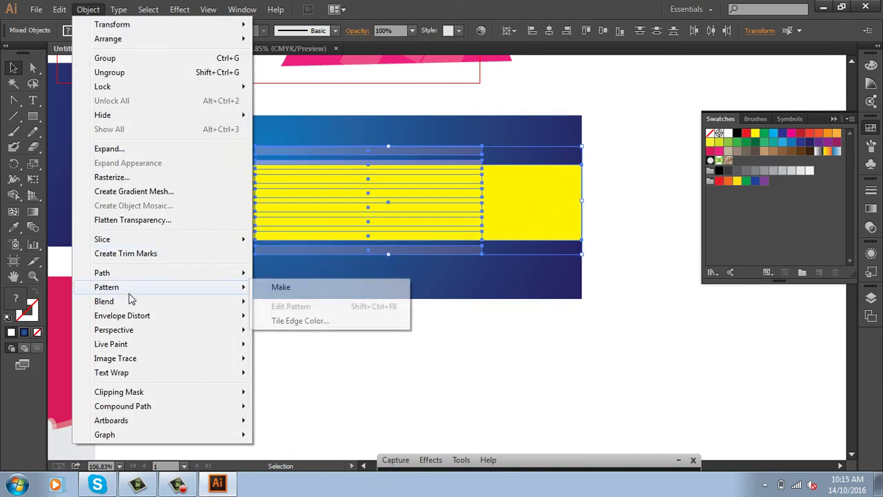
{"action": "mouse_move", "coordinate": [122, 316]}
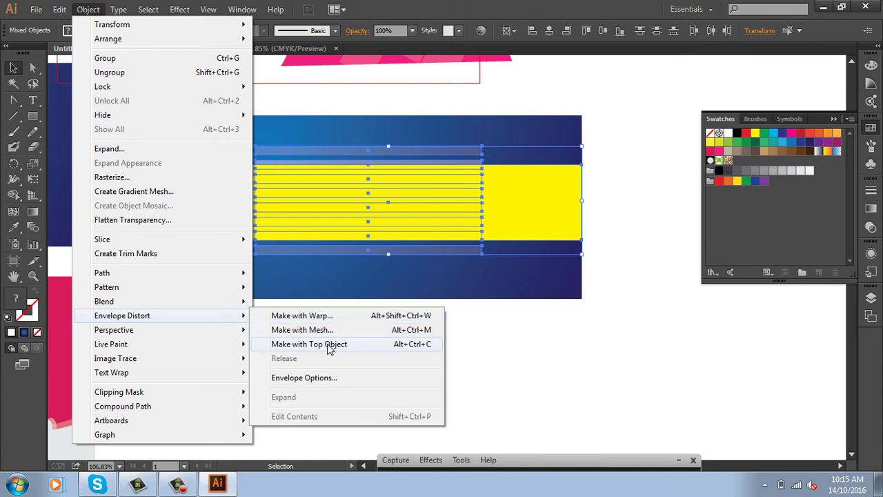
{"action": "left_click", "coordinate": [329, 345]}
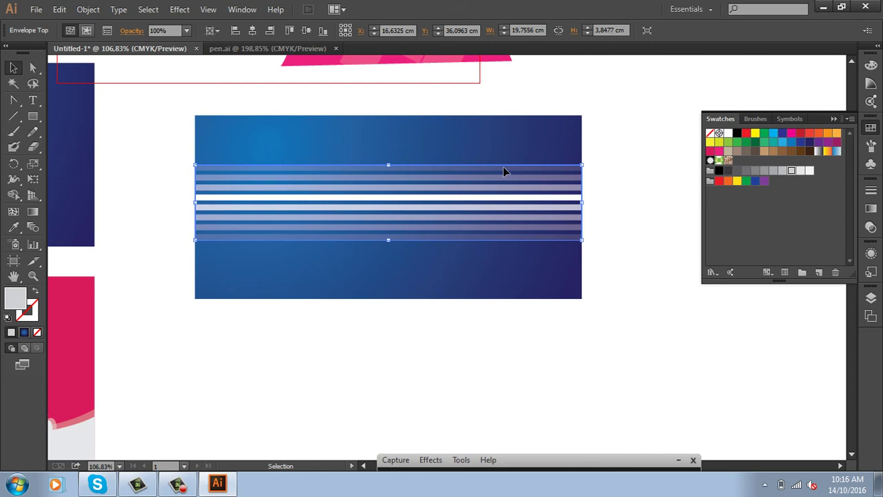
- Drag the envelope's edge handles with Direct Selection to bend the band into a wave
{"action": "left_click", "coordinate": [33, 68]}
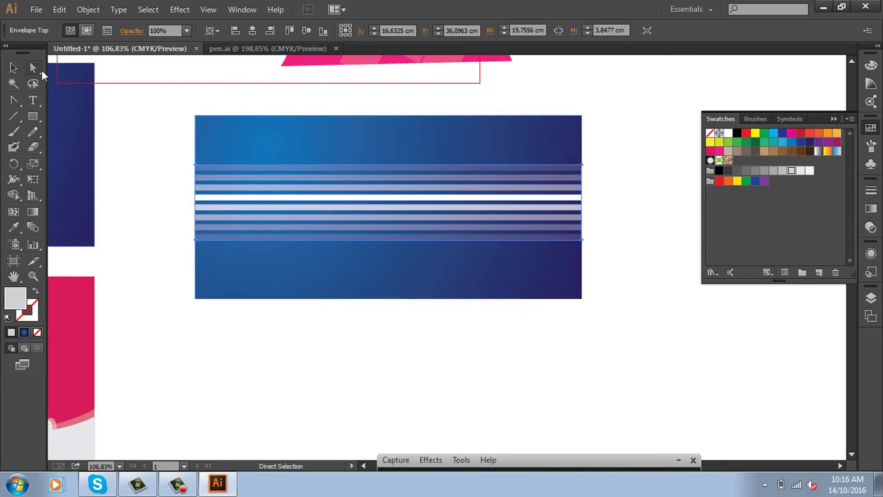
{"action": "left_click", "coordinate": [581, 166]}
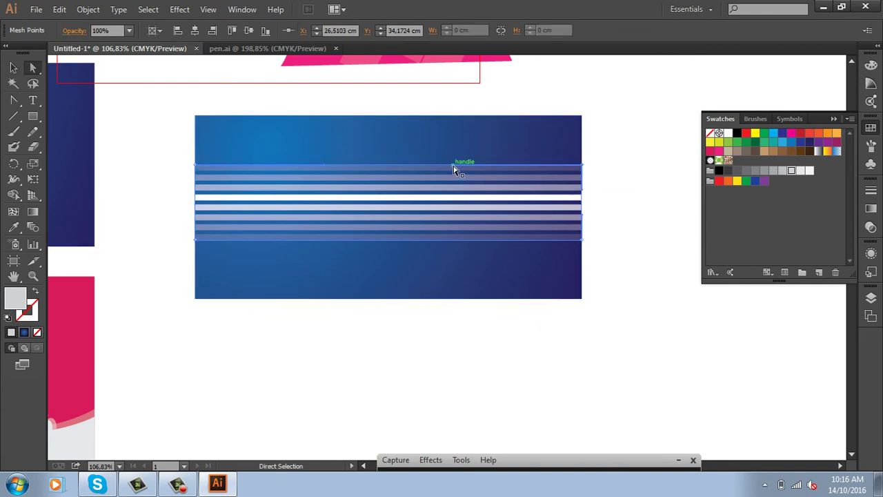
{"action": "left_click_drag", "start_coordinate": [453, 166], "coordinate": [437, 276]}
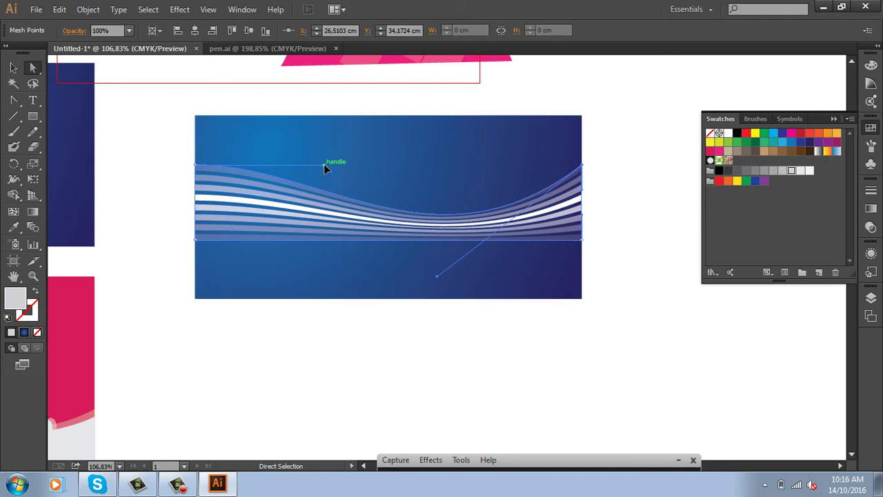
{"action": "left_click_drag", "start_coordinate": [323, 165], "coordinate": [357, 113]}
{"action": "left_click", "coordinate": [196, 240]}
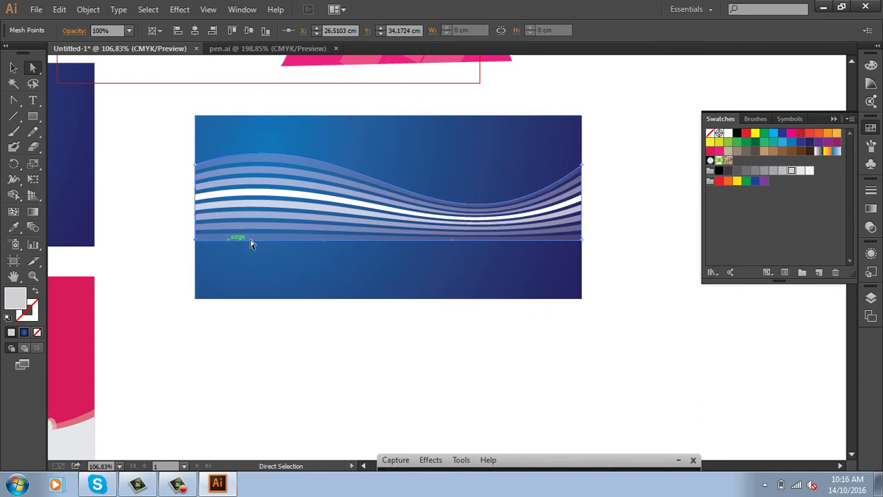
{"action": "left_click_drag", "start_coordinate": [328, 240], "coordinate": [323, 219]}
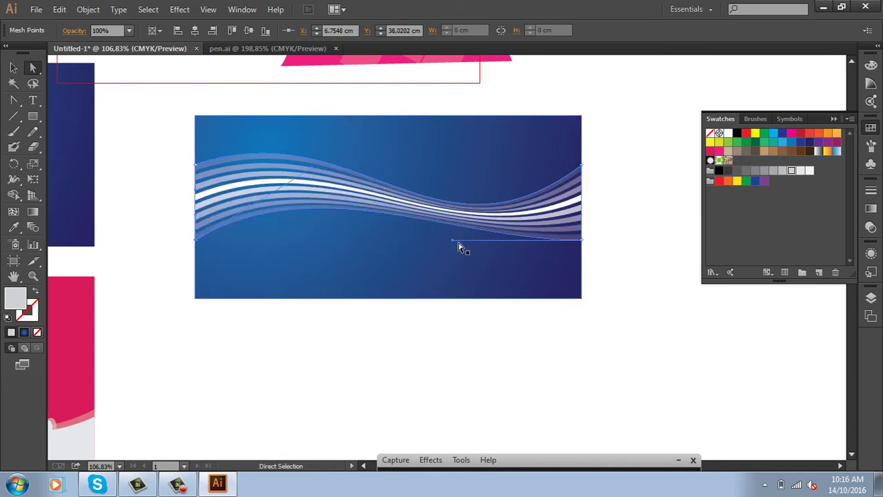
{"action": "left_click_drag", "start_coordinate": [451, 240], "coordinate": [394, 329]}
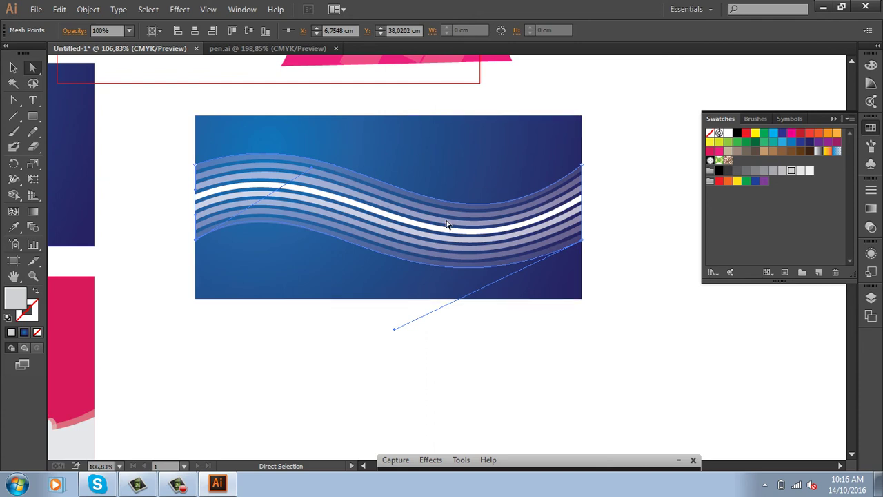
- Add two anchor points and pull their handles with Convert Anchor Point to twist the ribbon
{"action": "key", "text": "plus"}
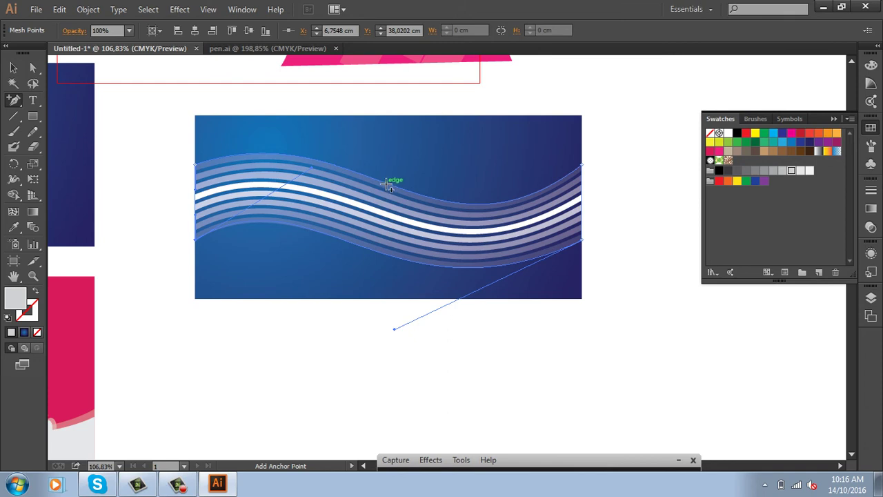
{"action": "left_click", "coordinate": [385, 212]}
{"action": "left_click", "coordinate": [354, 244]}
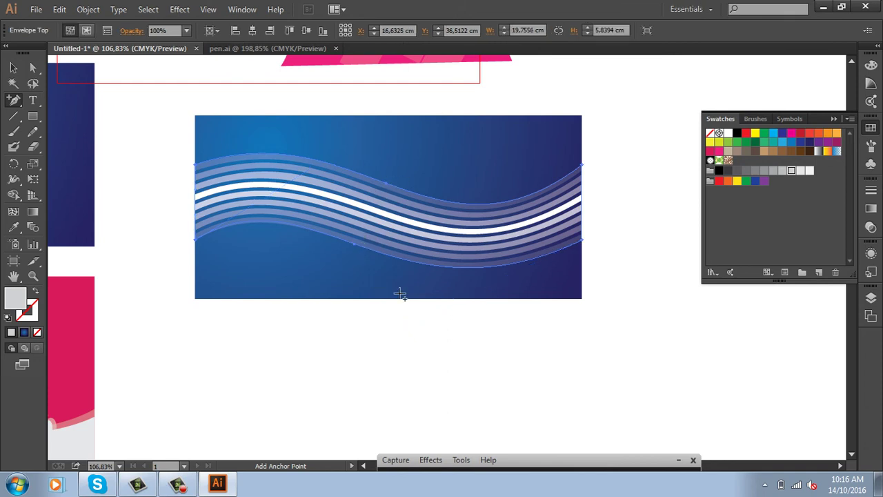
{"action": "key", "text": "shift+c"}
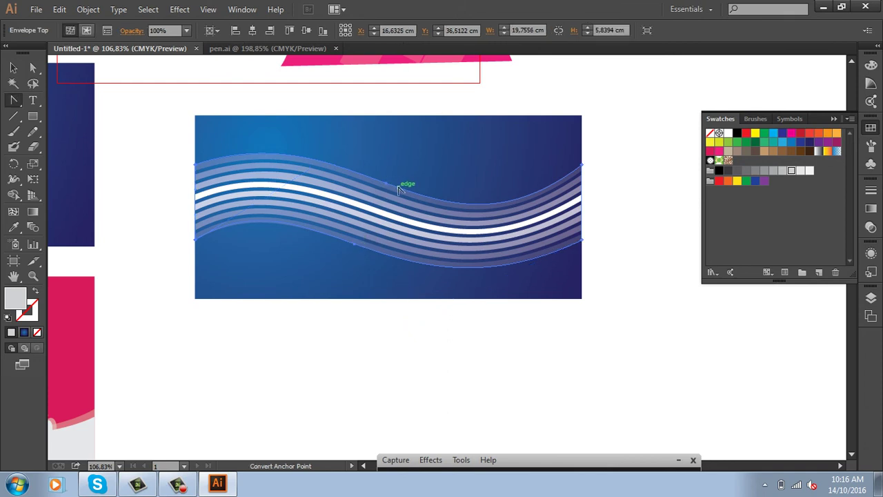
{"action": "left_click", "coordinate": [387, 186]}
{"action": "left_click_drag", "start_coordinate": [387, 185], "coordinate": [426, 283]}
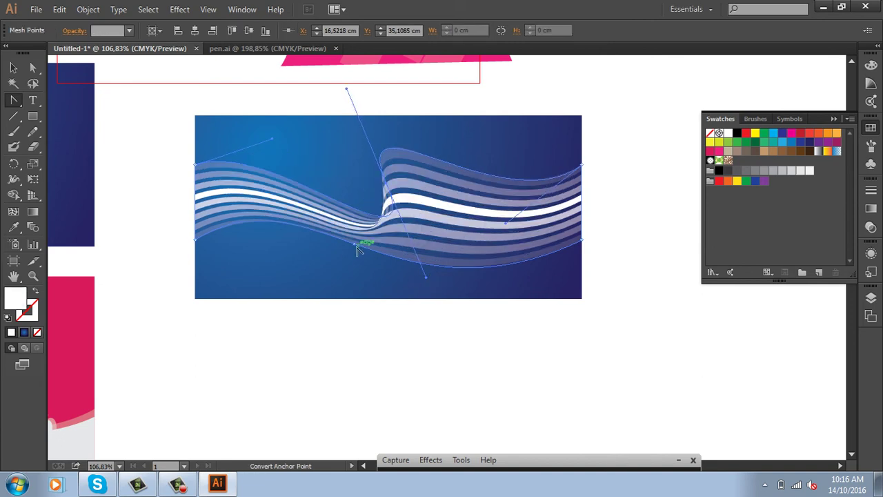
{"action": "left_click_drag", "start_coordinate": [355, 244], "coordinate": [386, 326]}
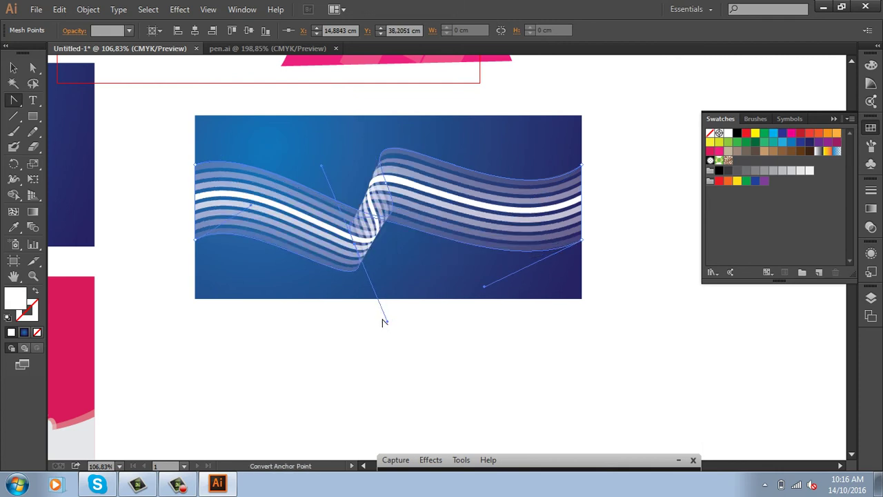
{"action": "left_click", "coordinate": [33, 68]}
{"action": "left_click_drag", "start_coordinate": [348, 256], "coordinate": [342, 201]}
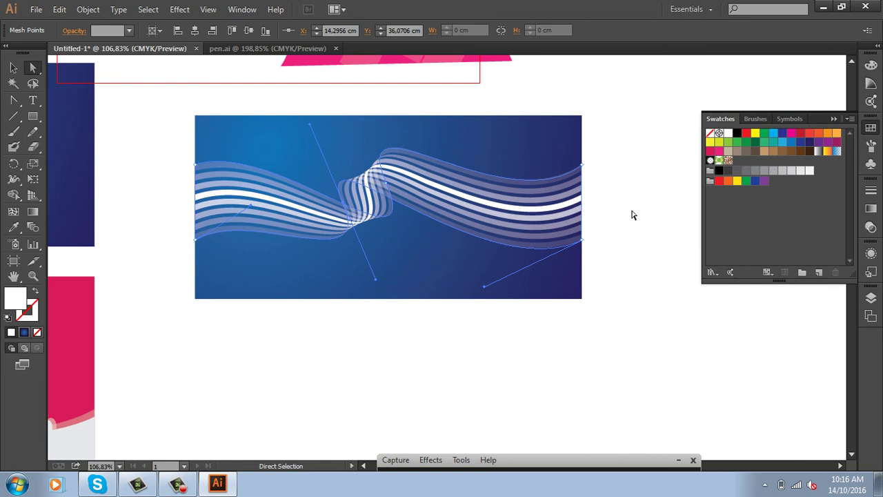
- Set the warped ribbon's Transparency blending mode to Overlay
{"action": "left_click", "coordinate": [13, 68]}
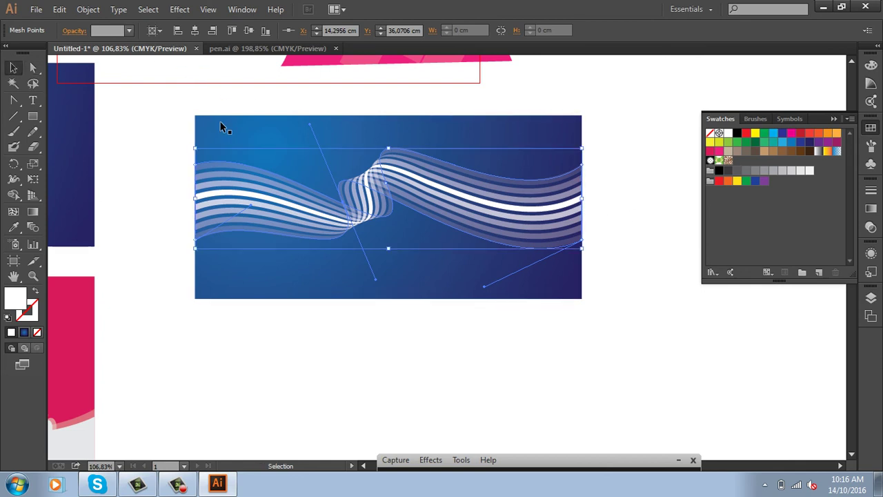
{"action": "left_click", "coordinate": [619, 182]}
{"action": "left_click", "coordinate": [525, 207]}
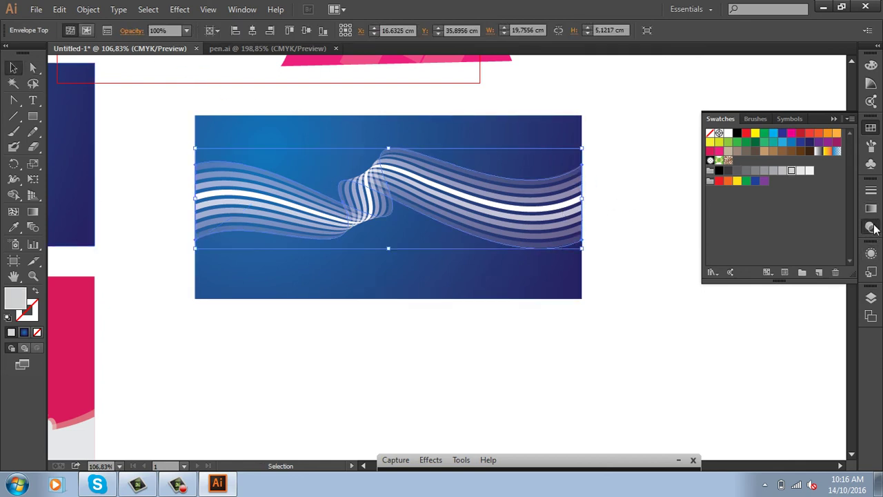
{"action": "left_click", "coordinate": [871, 227]}
{"action": "left_click", "coordinate": [752, 197]}
{"action": "left_click", "coordinate": [736, 320]}
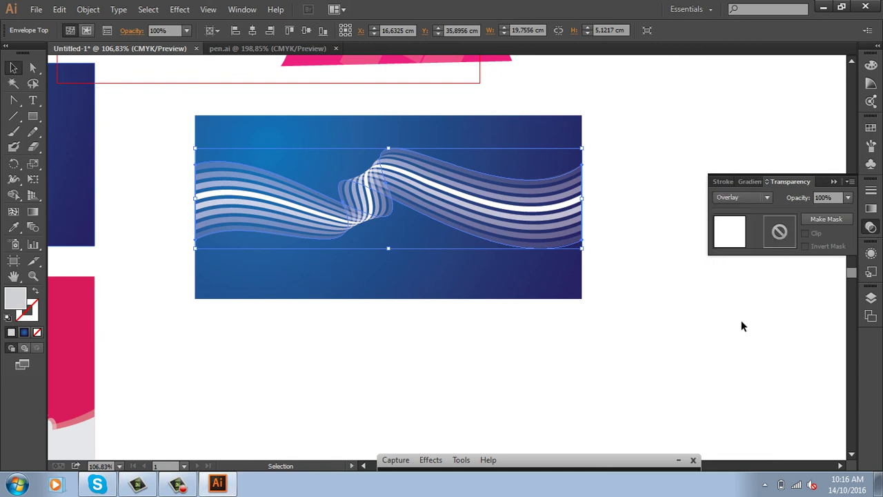
{"action": "left_click", "coordinate": [674, 151]}
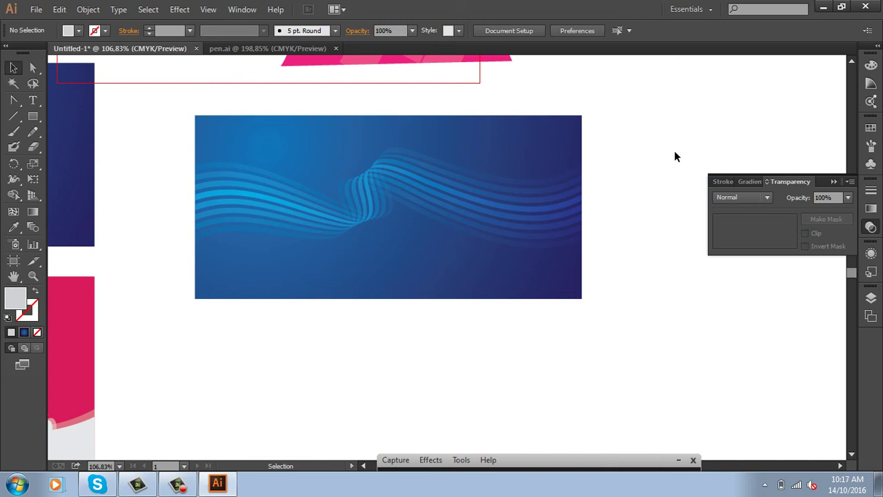
- Alt-drag a copy of the pink dress to the right of the original
{"action": "left_click_drag", "start_coordinate": [635, 146], "coordinate": [474, 410]}
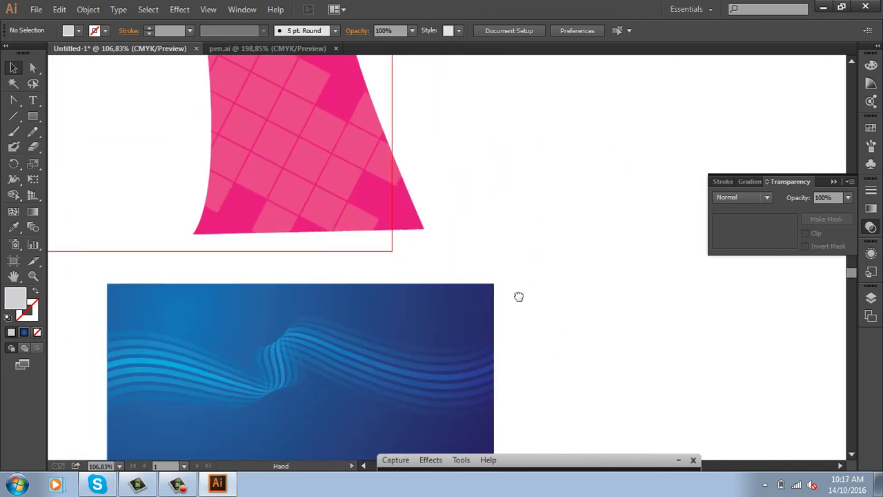
{"action": "left_click_drag", "start_coordinate": [221, 124], "coordinate": [588, 152]}
{"action": "left_click_drag", "start_coordinate": [608, 241], "coordinate": [496, 218]}
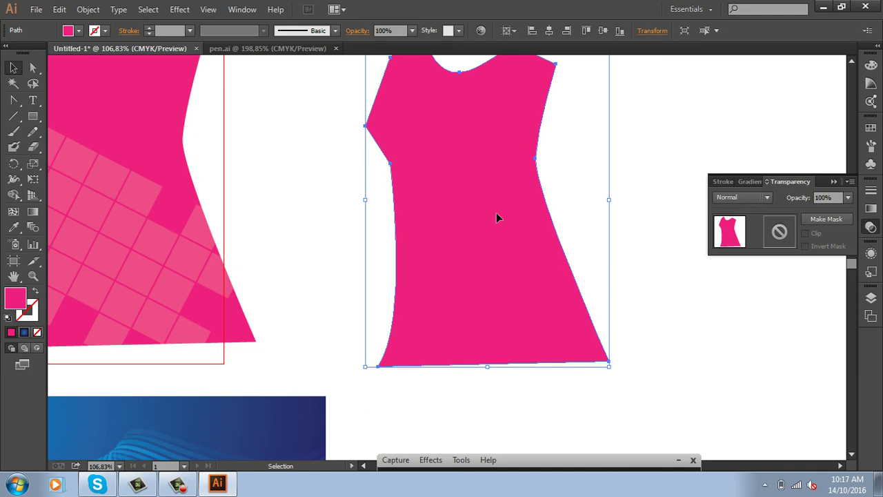
{"action": "left_click_drag", "start_coordinate": [473, 234], "coordinate": [494, 204]}
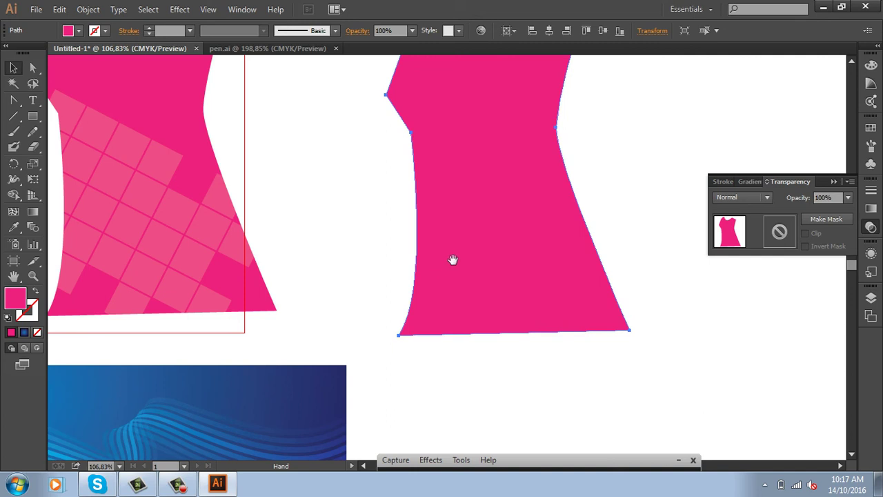
{"action": "left_click_drag", "start_coordinate": [529, 128], "coordinate": [469, 210]}
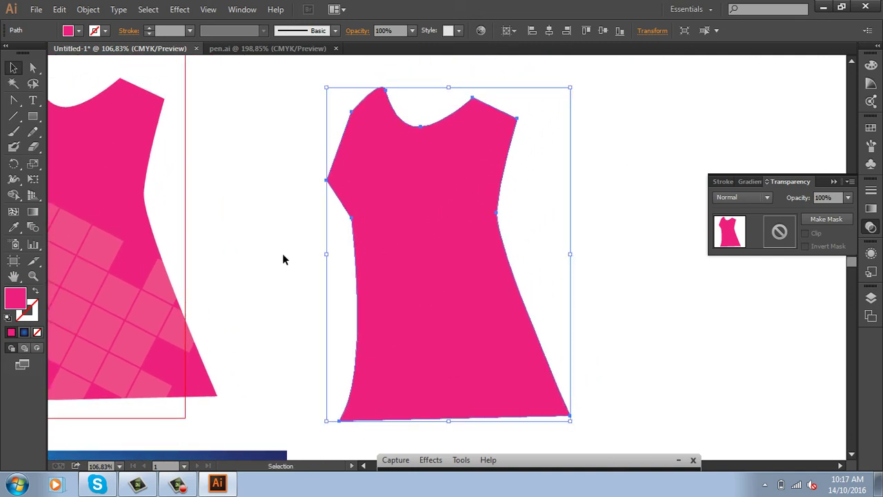
{"action": "left_click_drag", "start_coordinate": [32, 147], "coordinate": [74, 177]}
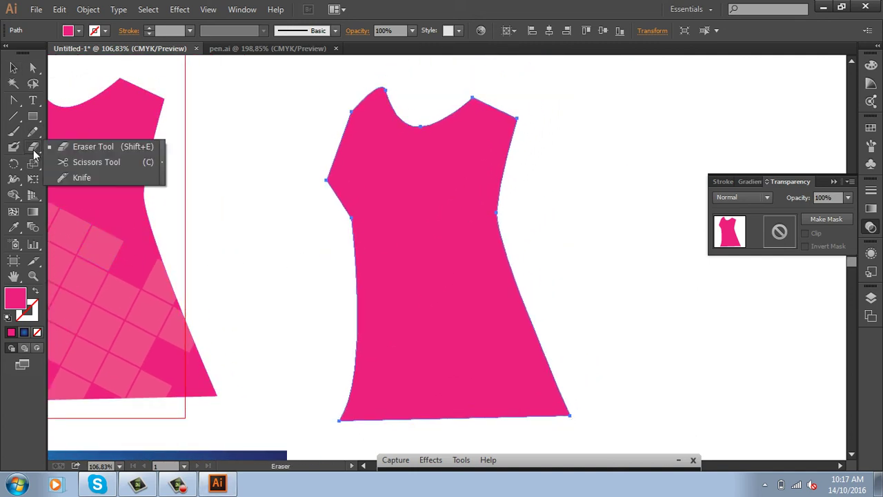
- Knife-cut the dress below the neckline and fill the top piece orange
{"action": "left_click", "coordinate": [82, 178]}
{"action": "left_click_drag", "start_coordinate": [330, 146], "coordinate": [529, 169]}
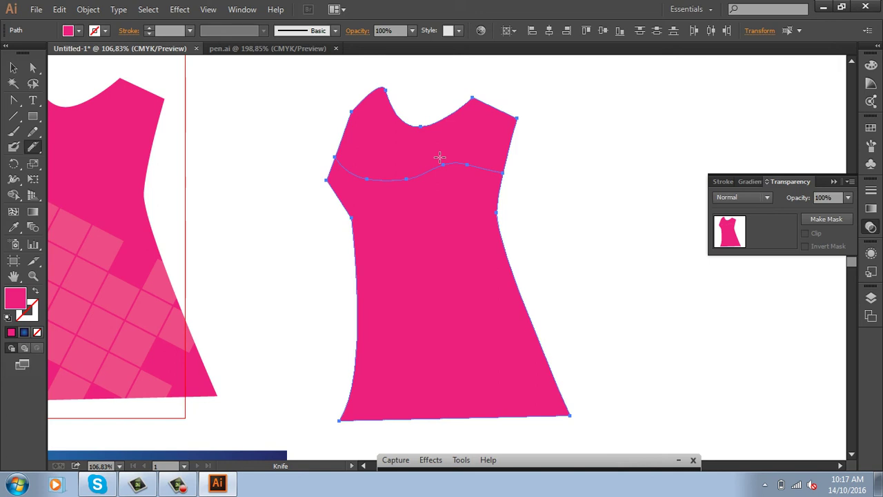
{"action": "left_click", "coordinate": [13, 67]}
{"action": "left_click", "coordinate": [423, 118]}
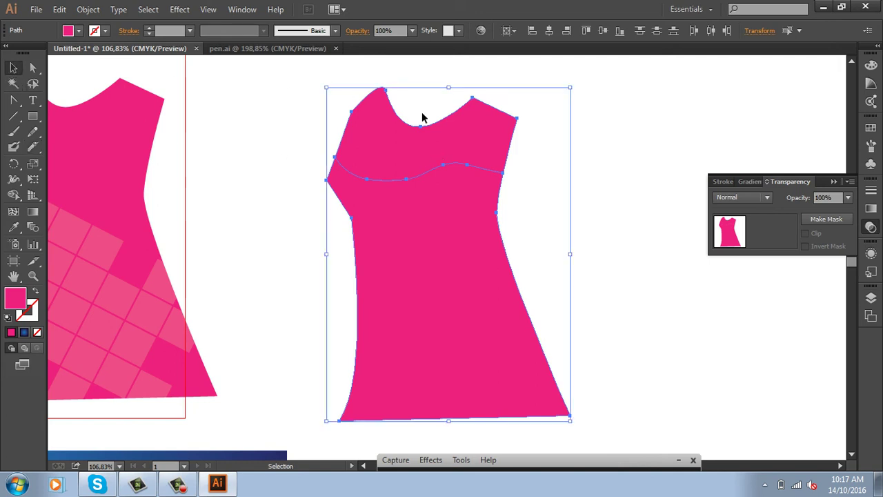
{"action": "left_click", "coordinate": [483, 133]}
{"action": "left_click", "coordinate": [871, 128]}
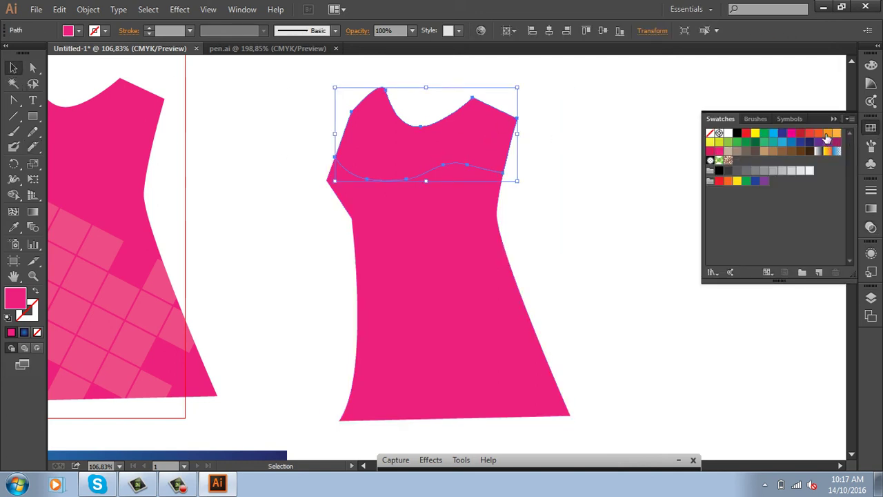
{"action": "left_click", "coordinate": [828, 132]}
{"action": "left_click", "coordinate": [587, 233]}
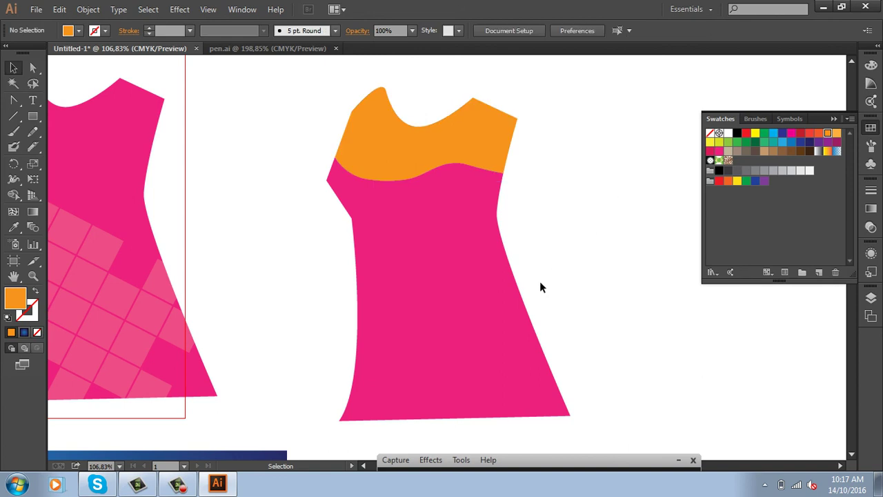
- Knife a wavy hem line near the bottom and fill the hem piece navy
{"action": "left_click", "coordinate": [477, 323]}
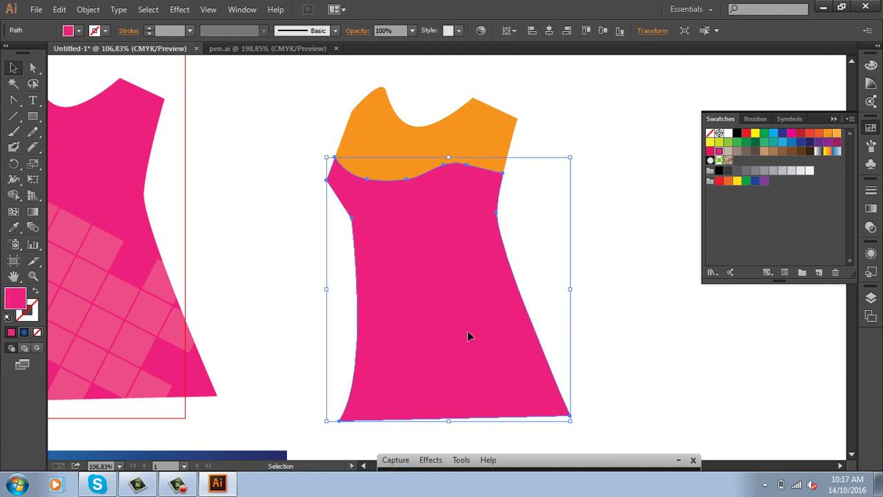
{"action": "left_click", "coordinate": [33, 146]}
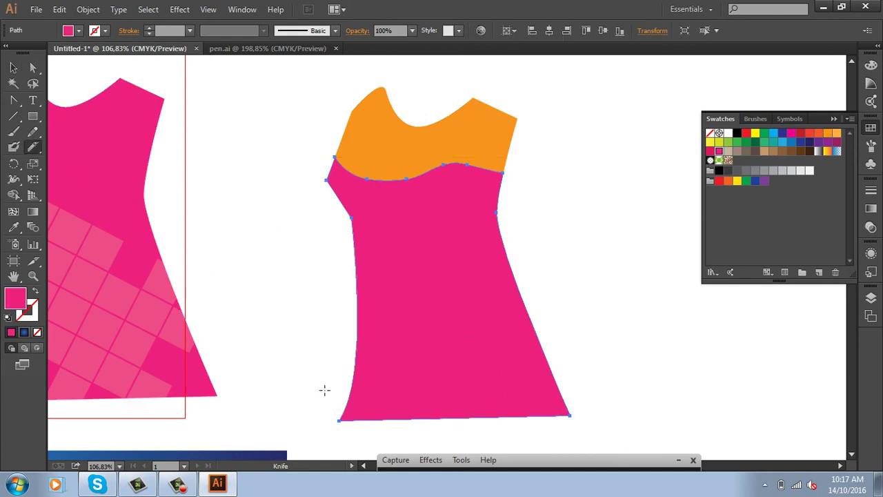
{"action": "mouse_move", "coordinate": [332, 396]}
{"action": "left_mouse_down"}
{"action": "mouse_move", "coordinate": [521, 394]}
{"action": "mouse_move", "coordinate": [536, 374]}
{"action": "mouse_move", "coordinate": [602, 430]}
{"action": "left_mouse_up"}
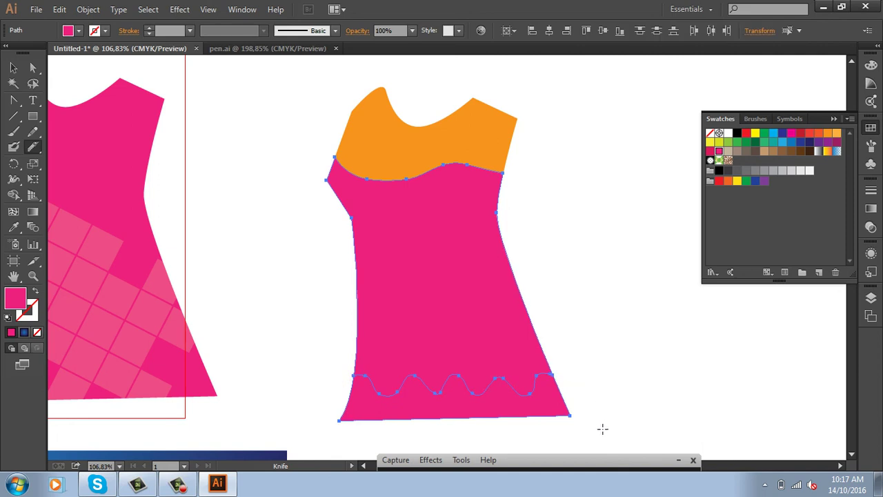
{"action": "left_click", "coordinate": [13, 66]}
{"action": "left_click", "coordinate": [282, 145]}
{"action": "left_click_drag", "start_coordinate": [565, 428], "coordinate": [593, 375]}
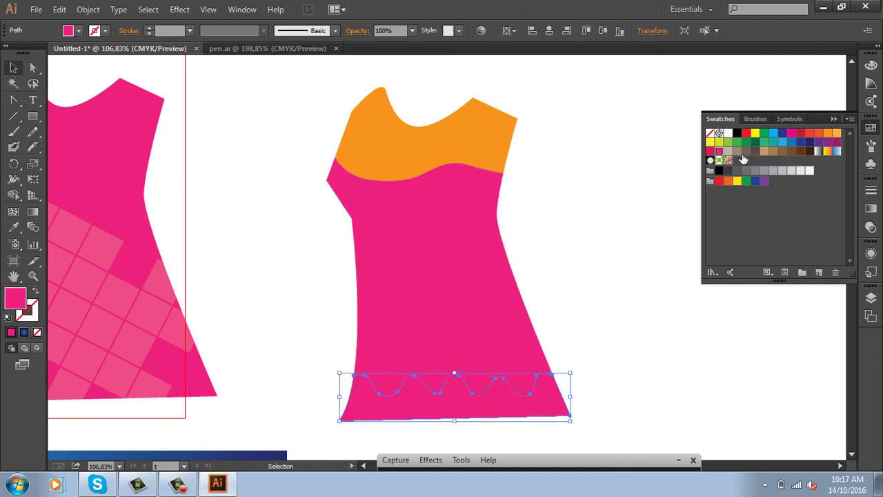
{"action": "left_click", "coordinate": [810, 142]}
{"action": "left_click", "coordinate": [650, 276]}
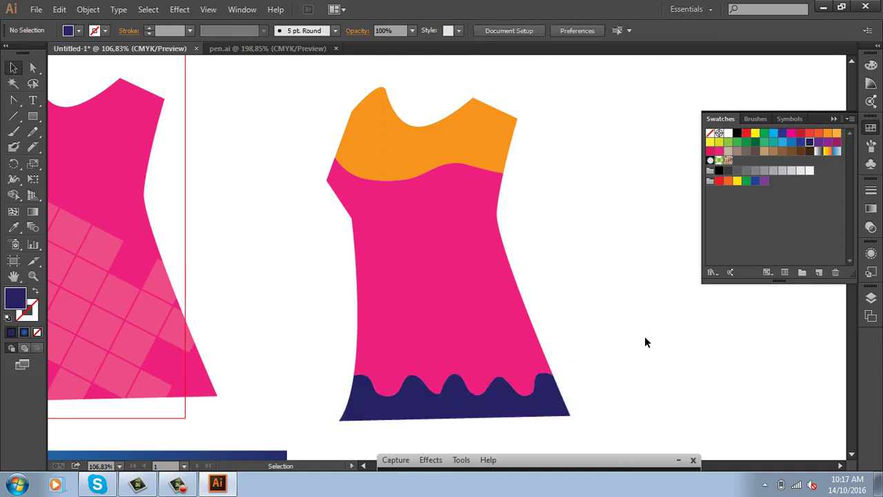
- Knife a wavy cut across the middle of the pink body
{"action": "left_click", "coordinate": [478, 310]}
{"action": "left_click", "coordinate": [33, 146]}
{"action": "left_click_drag", "start_coordinate": [321, 226], "coordinate": [565, 266]}
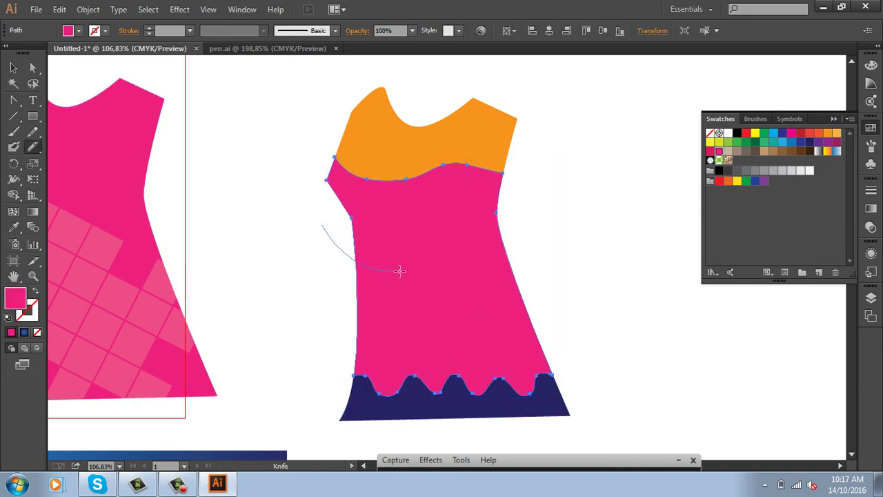
{"action": "left_click", "coordinate": [13, 67]}
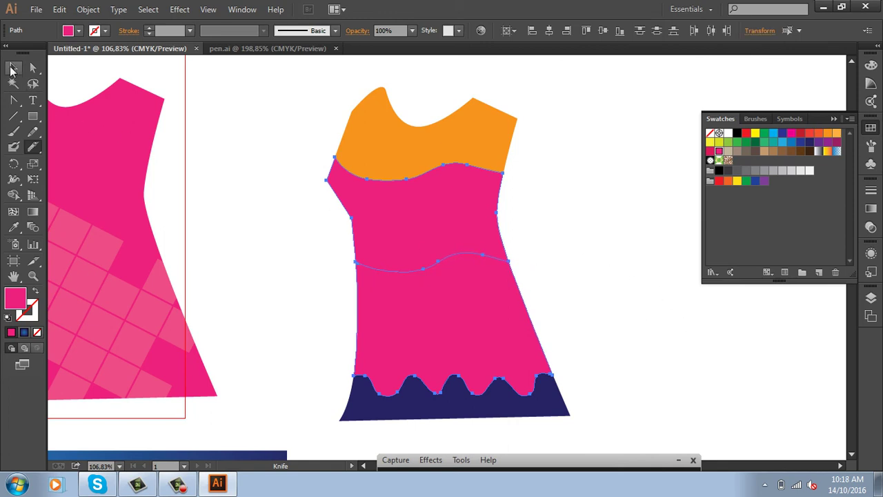
{"action": "left_click", "coordinate": [483, 228]}
{"action": "left_click", "coordinate": [621, 323]}
{"action": "left_click_drag", "start_coordinate": [620, 324], "coordinate": [565, 297]}
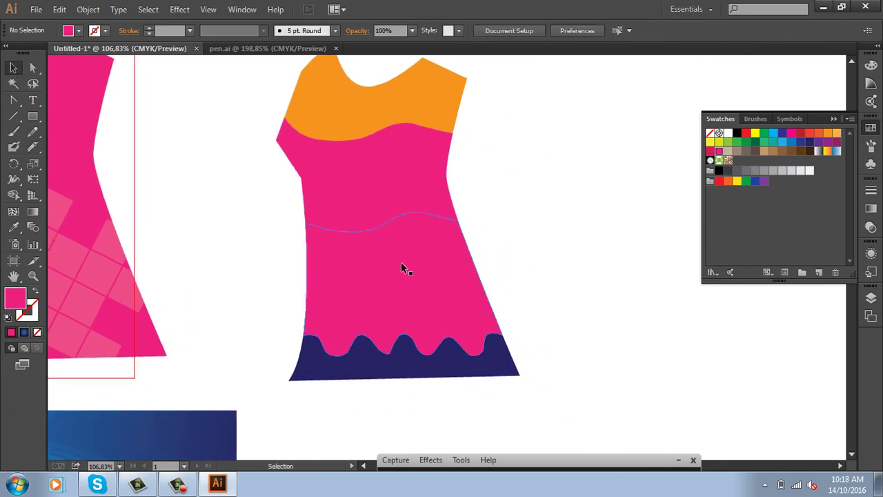
- Knife a second wavy cut through the lower pink body and view at 100%
{"action": "left_click", "coordinate": [410, 266]}
{"action": "left_click", "coordinate": [32, 146]}
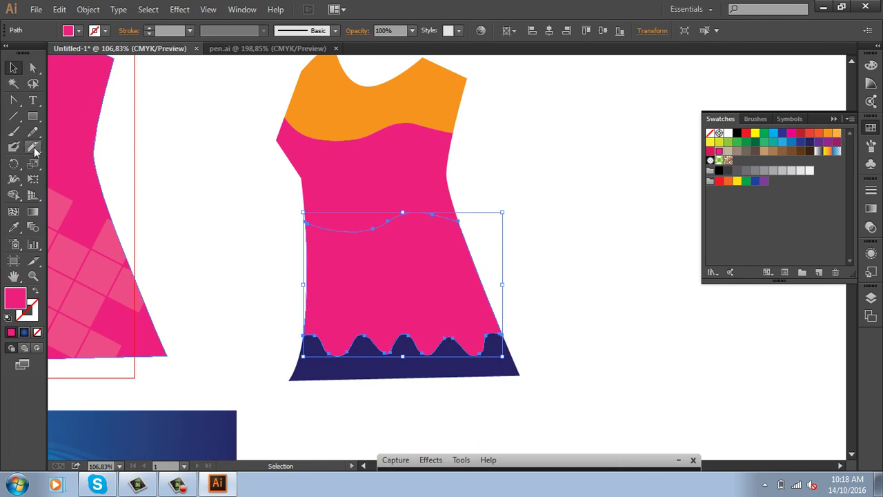
{"action": "left_click_drag", "start_coordinate": [274, 245], "coordinate": [539, 292]}
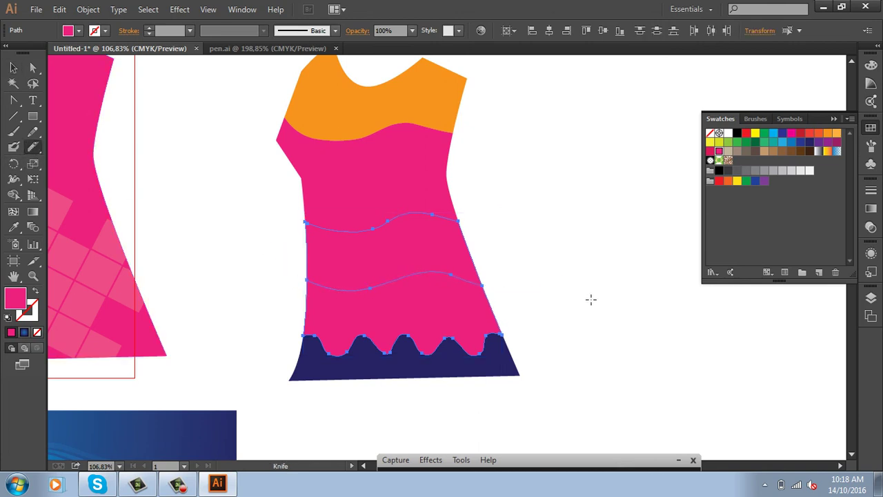
{"action": "left_click", "coordinate": [13, 67]}
{"action": "left_click", "coordinate": [552, 148]}
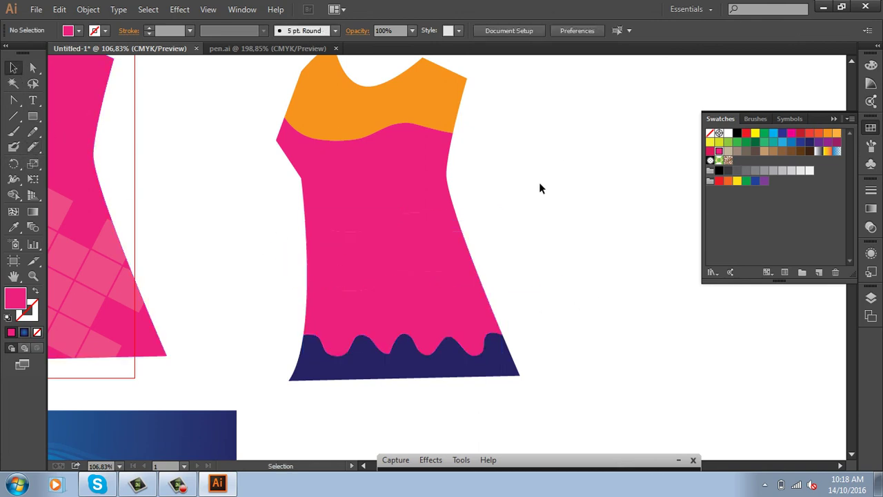
{"action": "key", "text": "ctrl+1"}
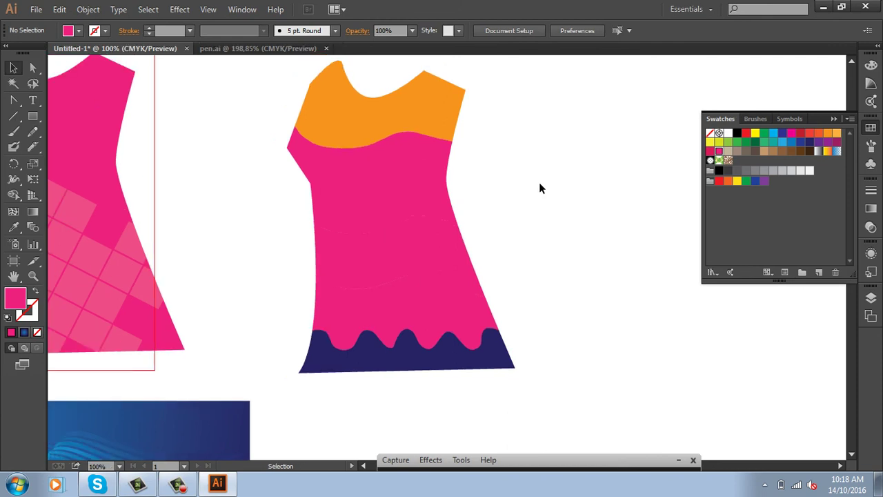
- Add the FASHION text beside the dress and enlarge it
{"action": "left_click_drag", "start_coordinate": [580, 201], "coordinate": [469, 219]}
{"action": "left_click", "coordinate": [33, 100]}
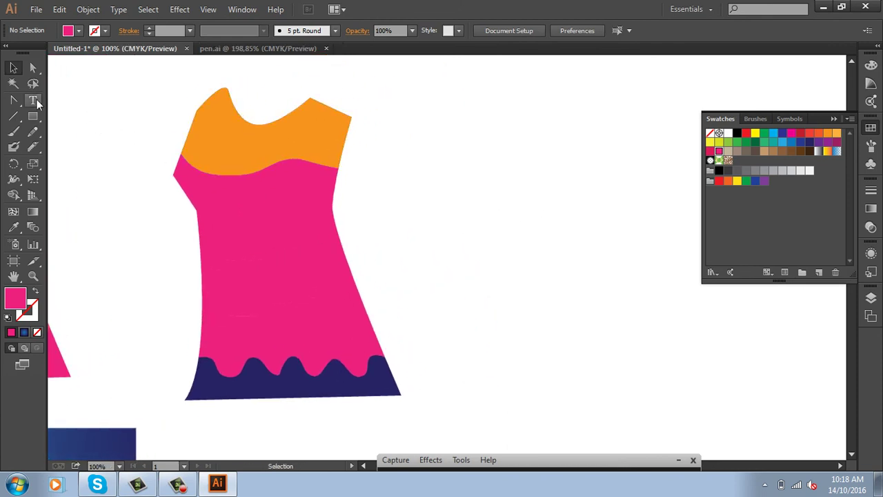
{"action": "left_click", "coordinate": [536, 179]}
{"action": "type", "text": "FASHION"}
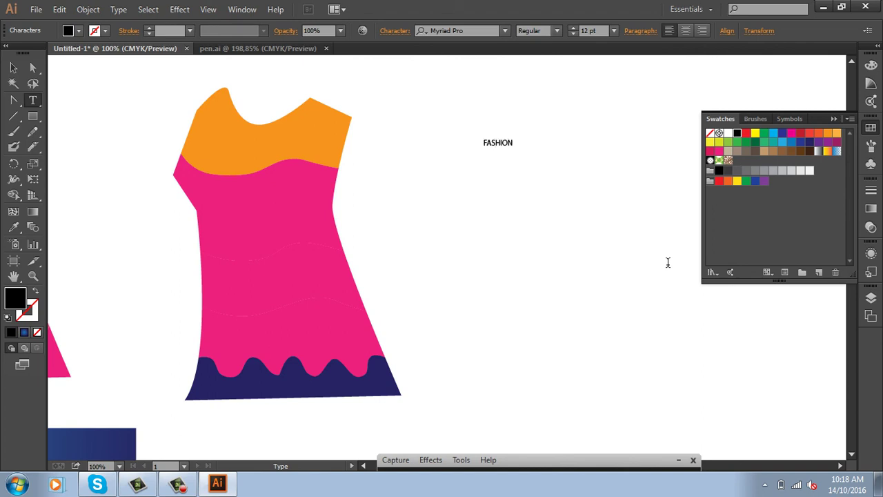
{"action": "left_click", "coordinate": [13, 67]}
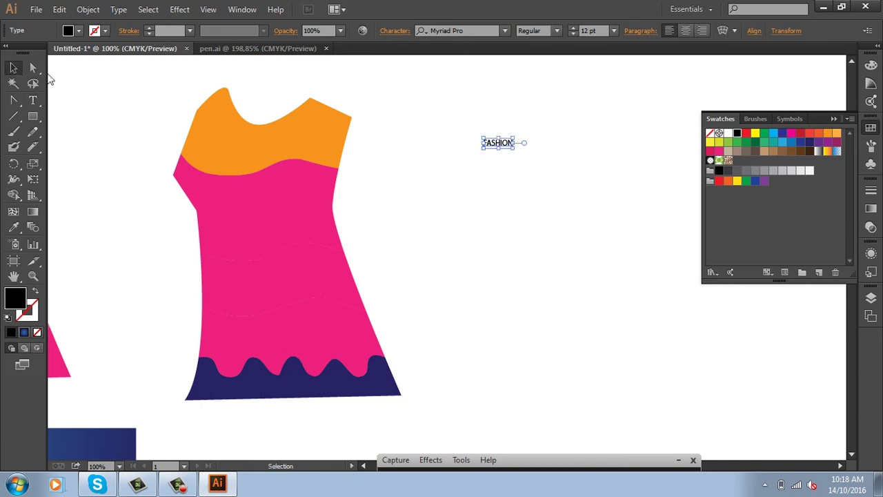
{"action": "left_click_drag", "start_coordinate": [514, 150], "coordinate": [621, 210]}
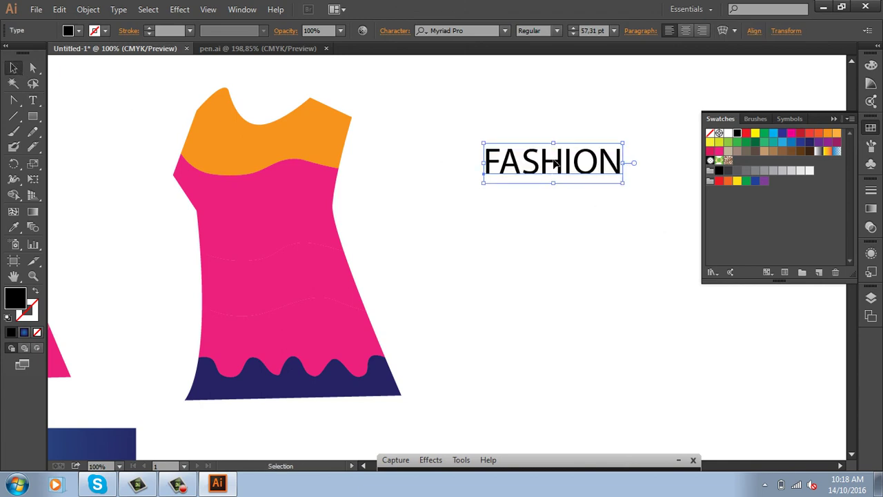
- Alt-drag a copy of FASHION below it and retype it as SDFJSDHF
{"action": "left_click_drag", "start_coordinate": [554, 166], "coordinate": [545, 235]}
{"action": "double_click", "coordinate": [545, 233]}
{"action": "key", "text": "ctrl+a"}
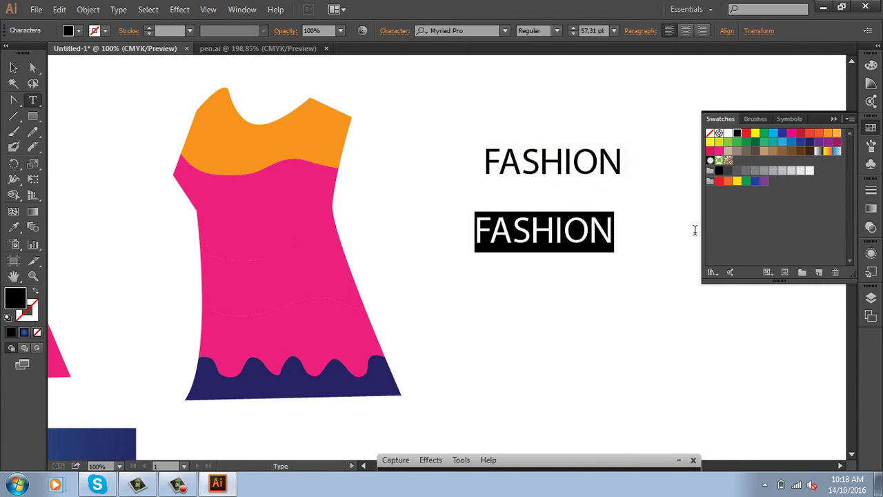
{"action": "type", "text": "SDFJSDHF"}
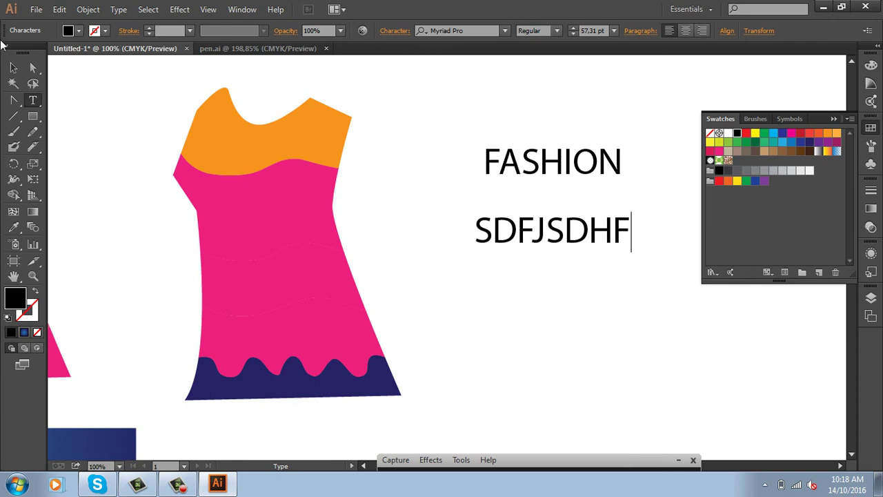
{"action": "left_click", "coordinate": [13, 68]}
{"action": "left_click", "coordinate": [552, 232]}
- Copy SDFJSDHF below it and retype the copy as SFSDJKFHSDJF
{"action": "left_click_drag", "start_coordinate": [572, 240], "coordinate": [566, 288]}
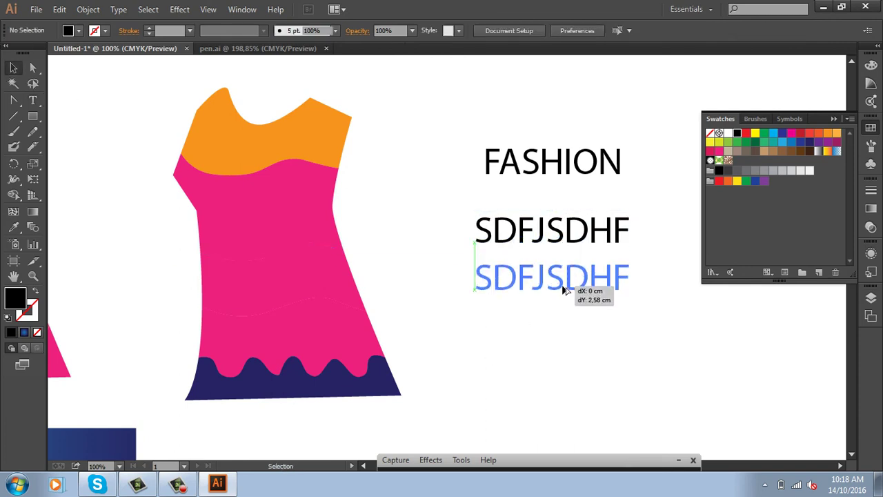
{"action": "key", "text": "t"}
{"action": "left_click", "coordinate": [545, 278]}
{"action": "key", "text": "ctrl+a"}
{"action": "key", "text": "BackSpace"}
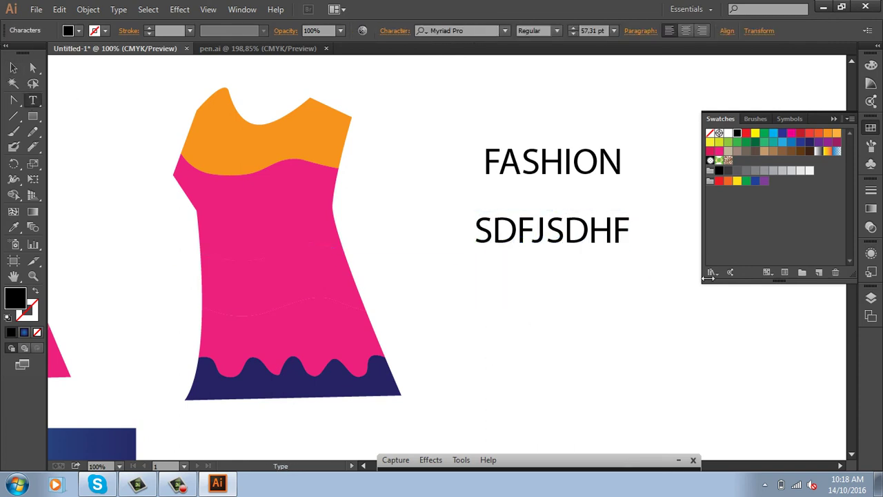
{"action": "type", "text": "SFSDJKFHSDJF"}
{"action": "key", "text": "Escape"}
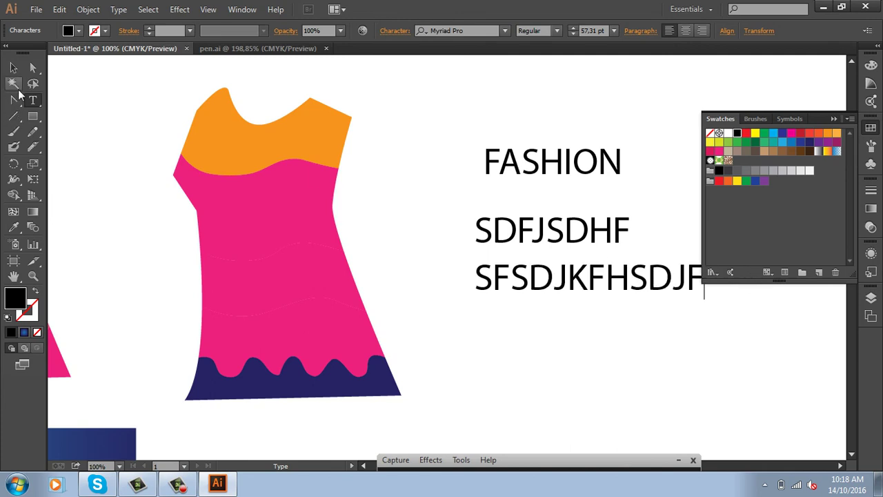
- Delete the trailing DJF so the line reads SFSDJKFHS
{"action": "left_click_drag", "start_coordinate": [617, 300], "coordinate": [561, 252]}
{"action": "key", "text": "t"}
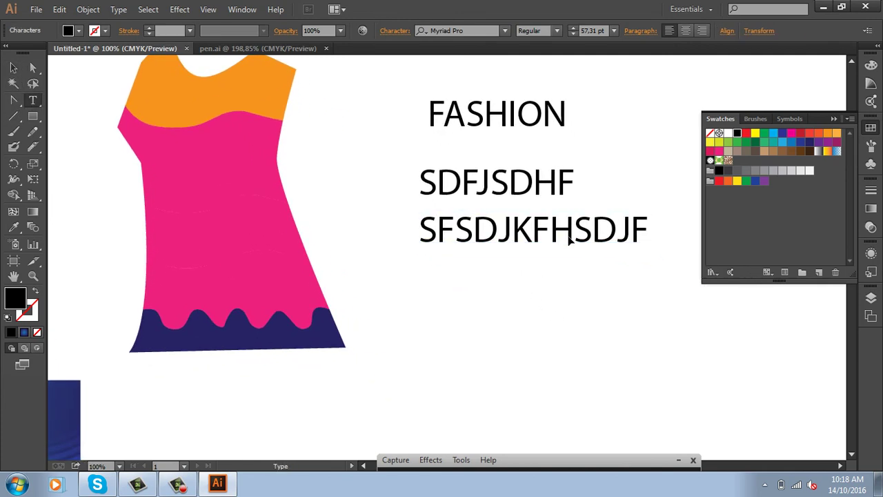
{"action": "double_click", "coordinate": [590, 225]}
{"action": "left_click", "coordinate": [612, 224]}
{"action": "left_click_drag", "start_coordinate": [593, 227], "coordinate": [665, 238]}
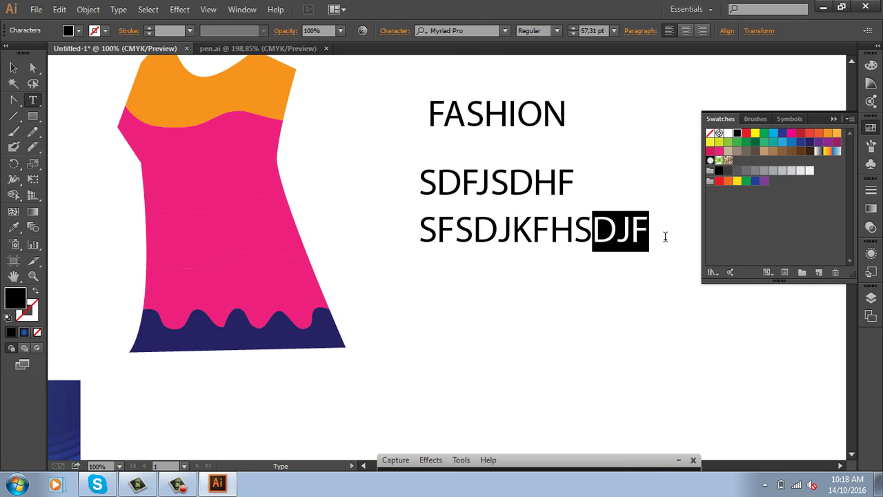
{"action": "key", "text": "BackSpace"}
{"action": "key", "text": "Escape"}
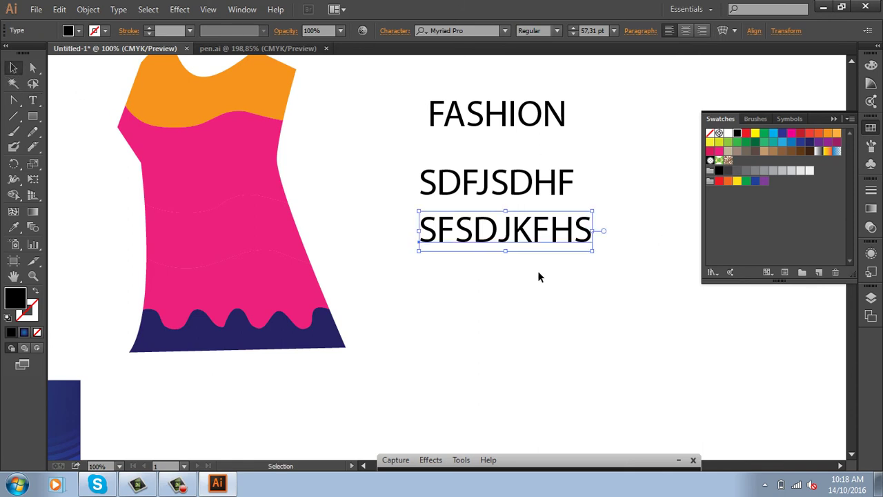
- Copy SFSDJKFHS lower down, retype it as SFHSDJFDSC, and select all four lines
{"action": "left_click_drag", "start_coordinate": [535, 247], "coordinate": [536, 312]}
{"action": "key", "text": "t"}
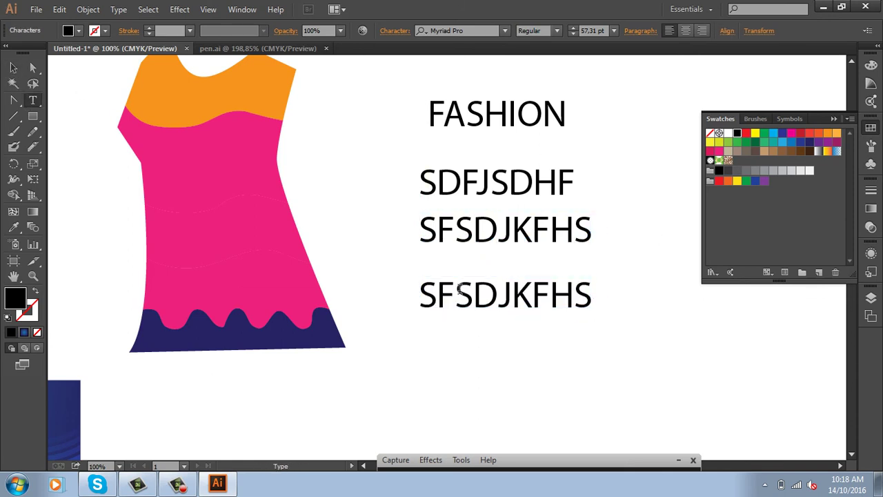
{"action": "left_click_drag", "start_coordinate": [432, 295], "coordinate": [648, 300]}
{"action": "type", "text": "SFHSDJF"}
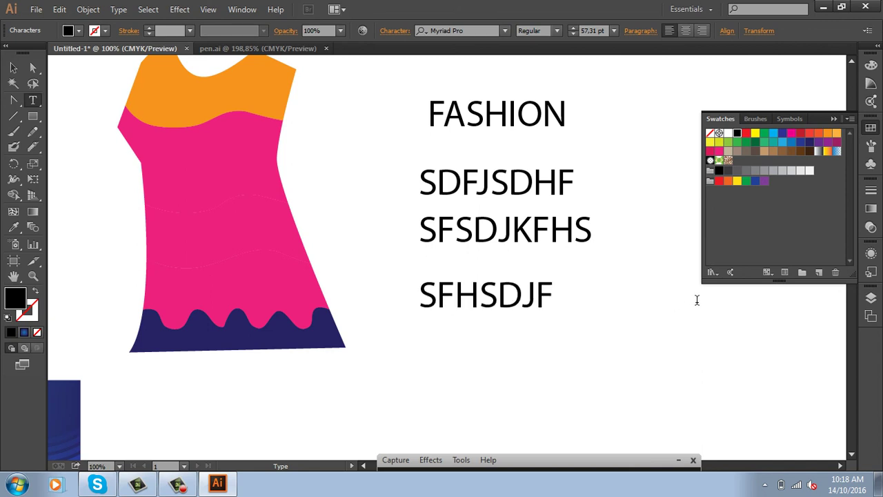
{"action": "type", "text": "DSC"}
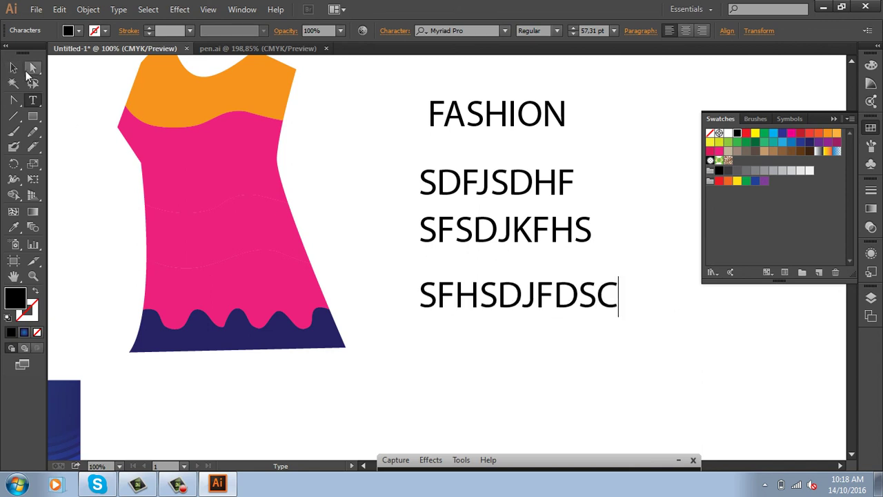
{"action": "key", "text": "Escape"}
{"action": "left_click_drag", "start_coordinate": [385, 86], "coordinate": [586, 338]}
- Set all four text lines to Myriad Pro Bold
{"action": "left_click", "coordinate": [556, 30]}
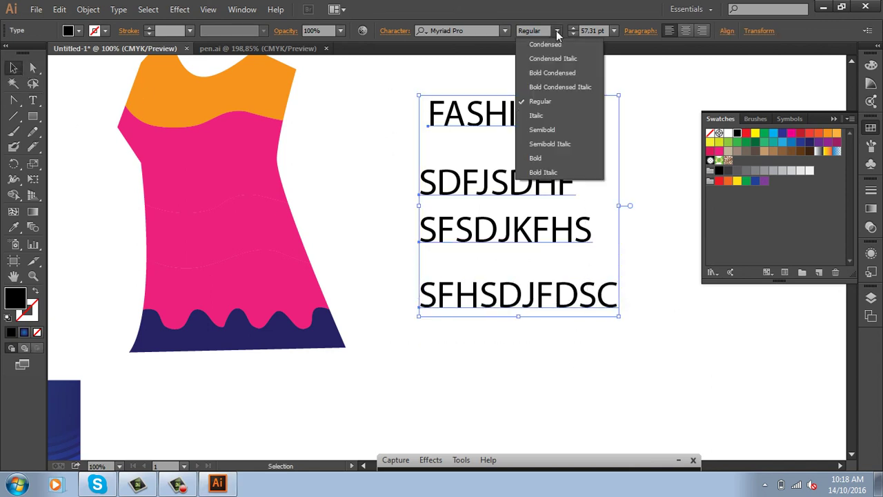
{"action": "left_click", "coordinate": [552, 159]}
{"action": "left_click", "coordinate": [380, 172]}
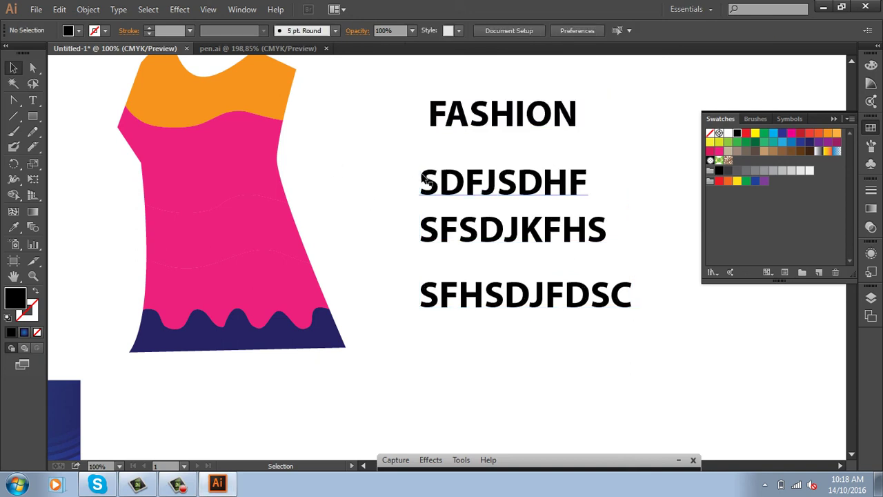
{"action": "left_click_drag", "start_coordinate": [329, 150], "coordinate": [374, 187]}
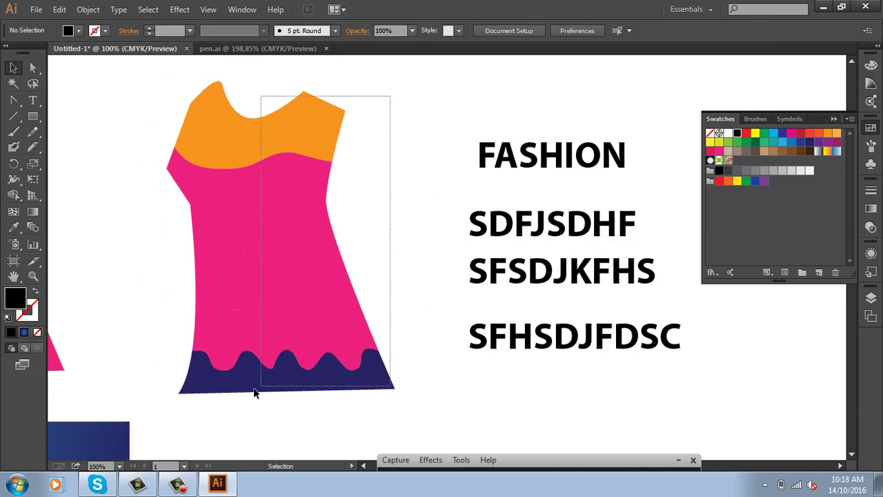
- Test-move the orange top and a pink dress piece, undoing each move
{"action": "left_click_drag", "start_coordinate": [389, 101], "coordinate": [212, 421]}
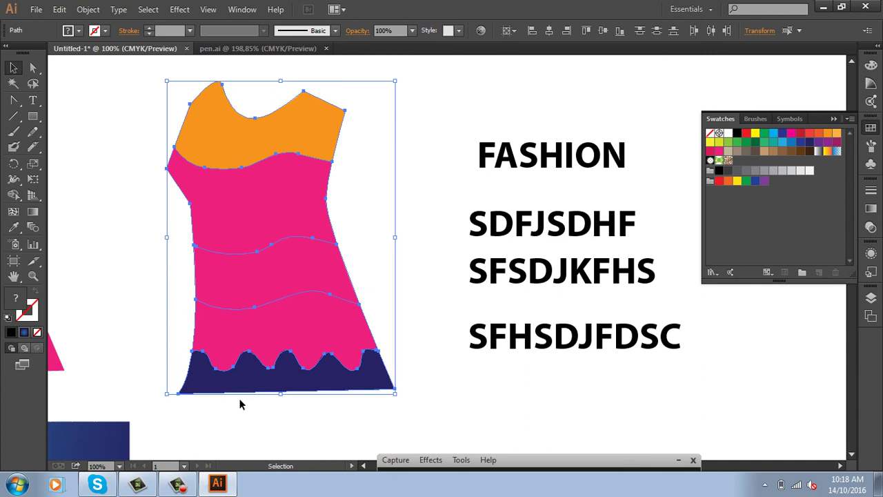
{"action": "key", "text": "a"}
{"action": "key", "text": "v"}
{"action": "left_click", "coordinate": [394, 203]}
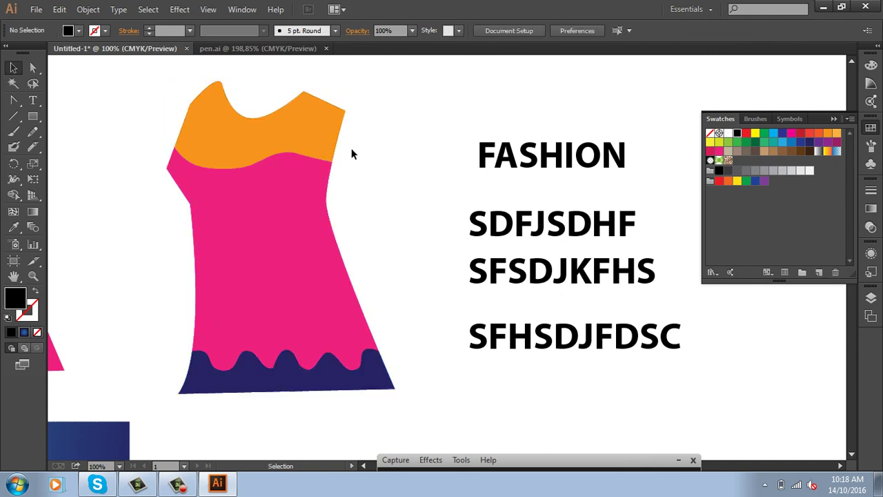
{"action": "left_click_drag", "start_coordinate": [345, 148], "coordinate": [411, 187]}
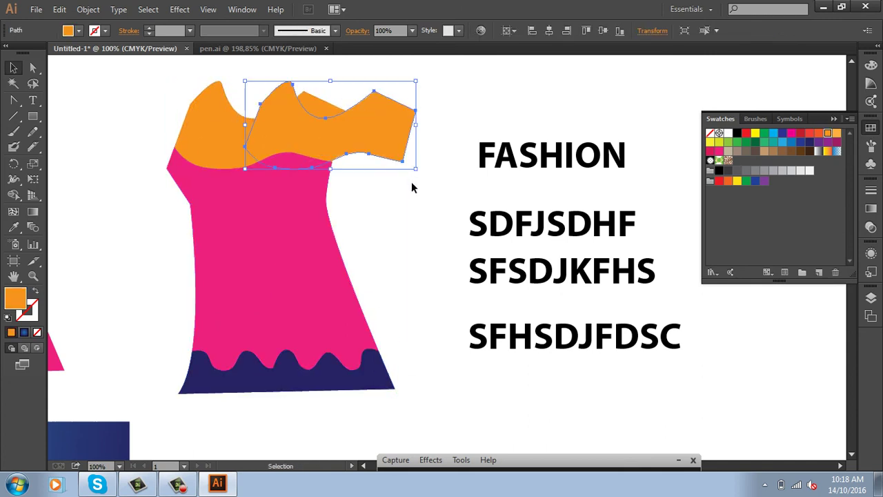
{"action": "key", "text": "ctrl+z"}
{"action": "left_click_drag", "start_coordinate": [325, 210], "coordinate": [429, 230]}
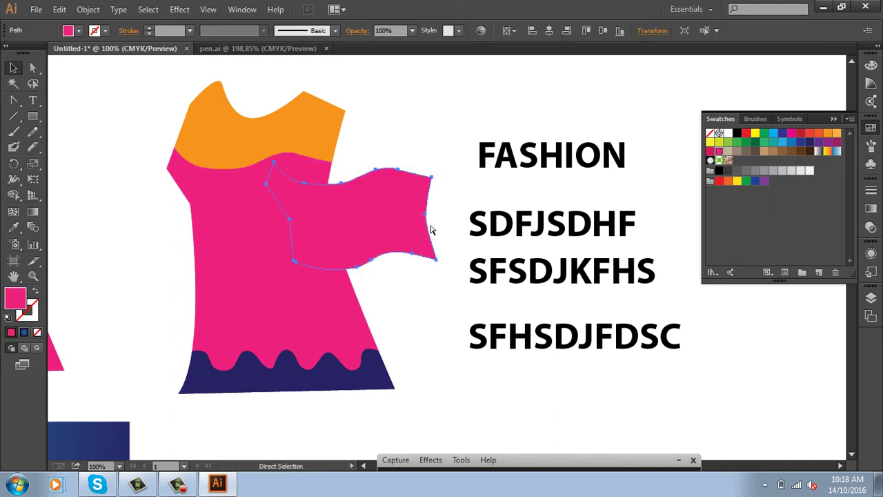
{"action": "key", "text": "ctrl+z"}
- Test-move another pink piece and the navy hem, undo both, then select FASHION
{"action": "key", "text": "a"}
{"action": "left_click_drag", "start_coordinate": [294, 289], "coordinate": [414, 307]}
{"action": "key", "text": "ctrl+z"}
{"action": "key", "text": "v"}
{"action": "left_click_drag", "start_coordinate": [380, 389], "coordinate": [494, 423]}
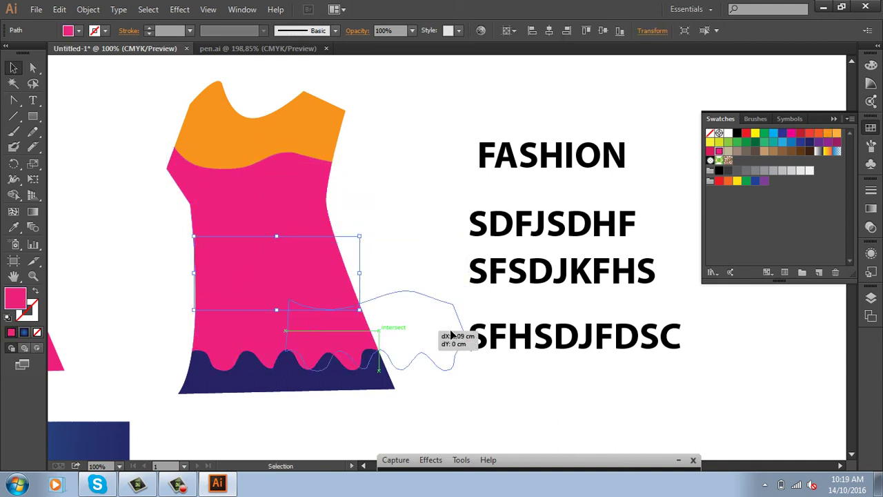
{"action": "key", "text": "ctrl+z"}
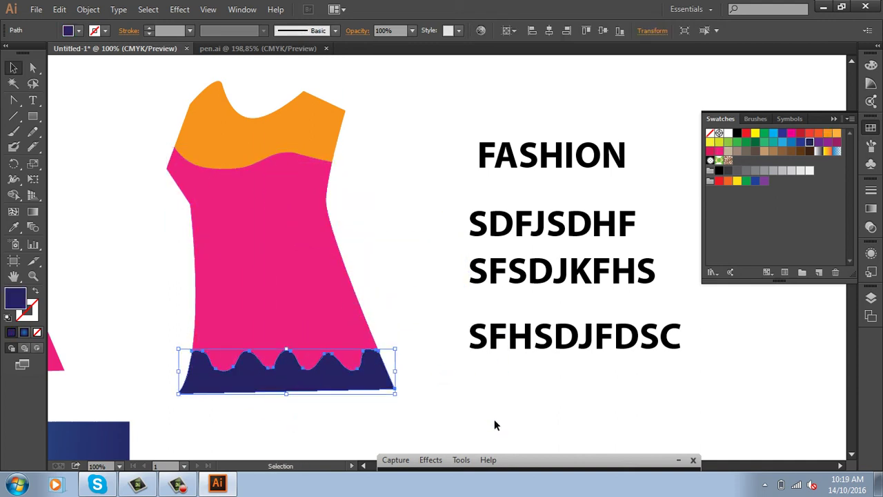
{"action": "left_click", "coordinate": [583, 156]}
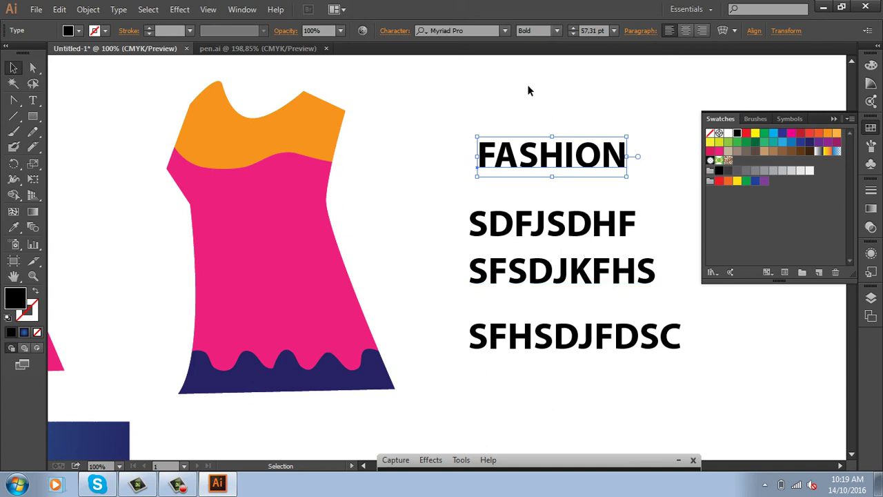
- Warp FASHION into the dress's orange top piece with Envelope Distort Make with Top Object
{"action": "left_click_drag", "start_coordinate": [527, 84], "coordinate": [628, 352]}
{"action": "left_click_drag", "start_coordinate": [433, 277], "coordinate": [665, 100]}
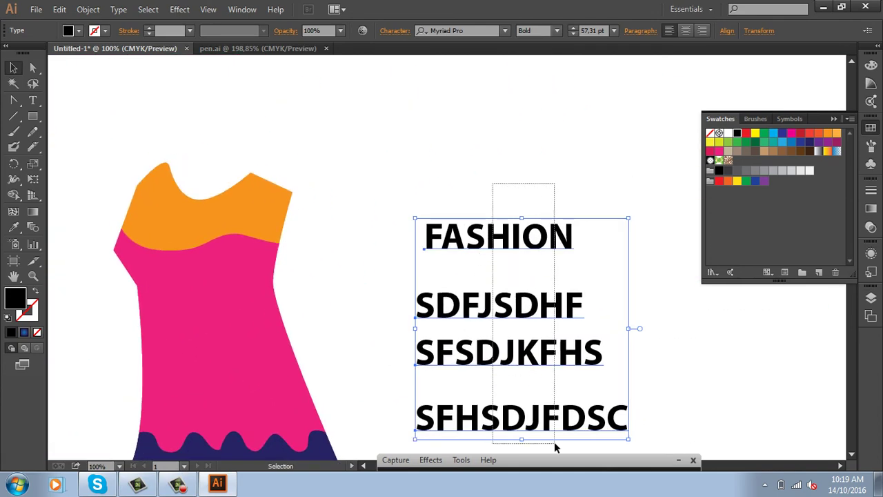
{"action": "left_click", "coordinate": [554, 444]}
{"action": "left_click", "coordinate": [556, 446]}
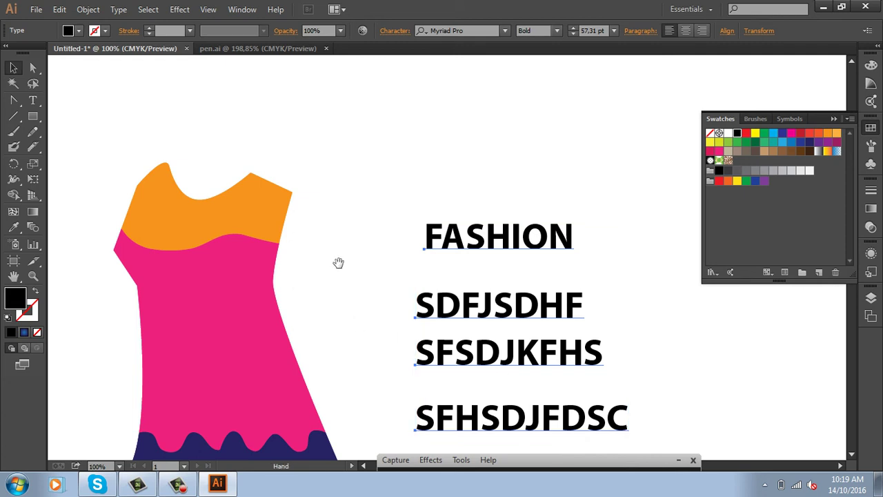
{"action": "left_click", "coordinate": [270, 202]}
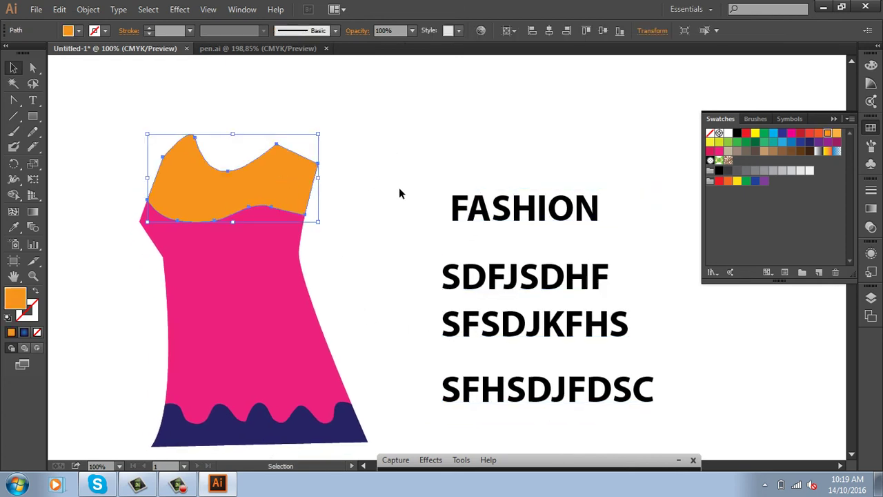
{"action": "left_click", "coordinate": [477, 203], "text": "shift"}
{"action": "key", "text": "ctrl+alt+c"}
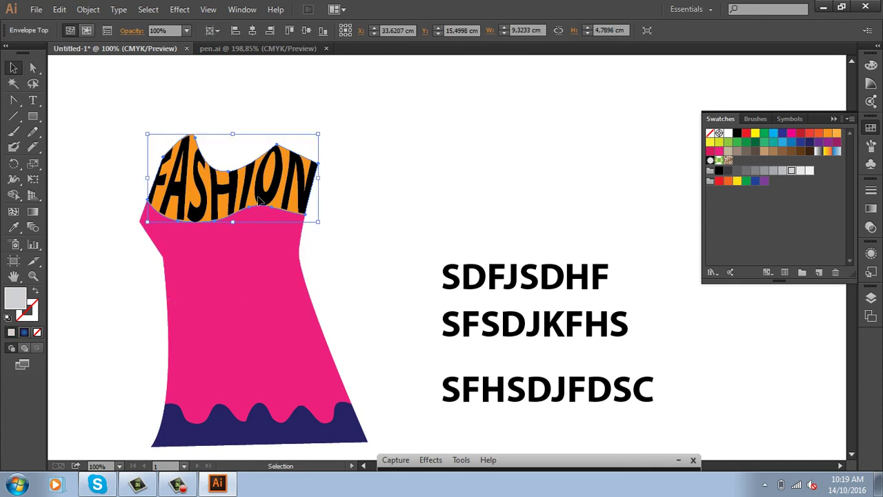
- Warp SDFJSDHF and SFSDJKFHS into the upper and middle pink bands
{"action": "left_click", "coordinate": [386, 221]}
{"action": "left_click", "coordinate": [325, 211]}
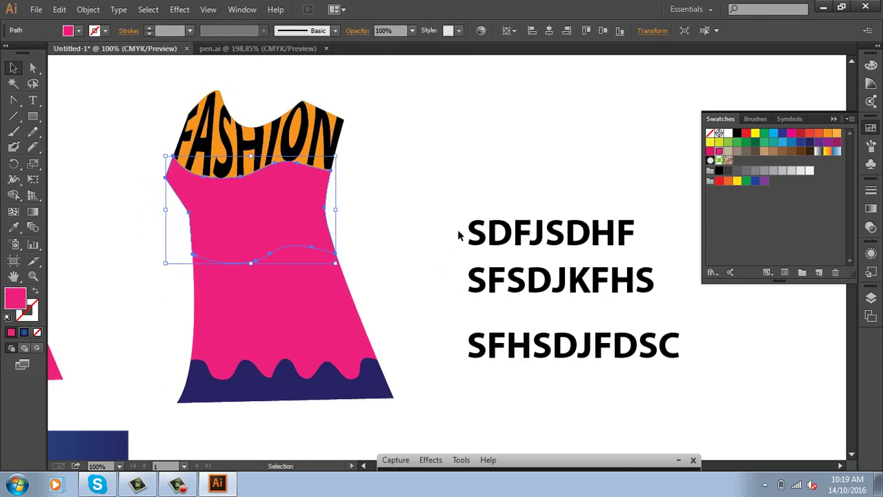
{"action": "left_click", "coordinate": [529, 236], "text": "shift"}
{"action": "key", "text": "ctrl+alt+c"}
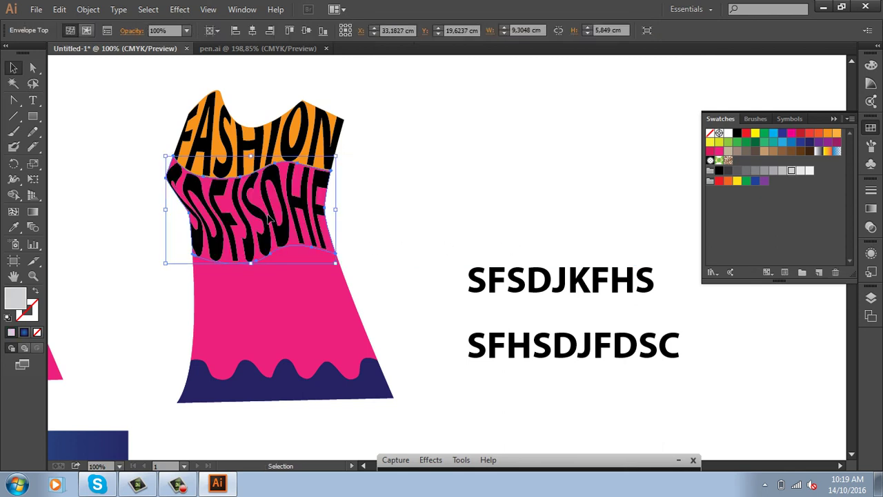
{"action": "left_click_drag", "start_coordinate": [420, 225], "coordinate": [452, 139]}
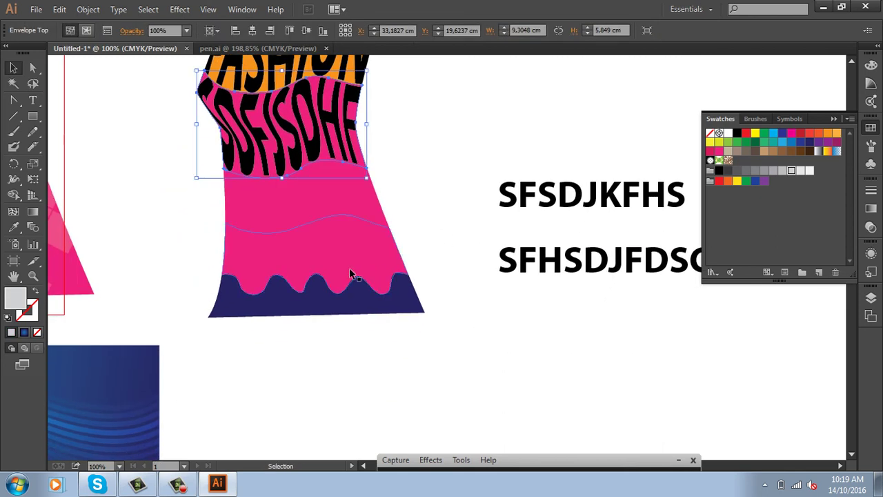
{"action": "left_click", "coordinate": [319, 190]}
{"action": "left_click", "coordinate": [552, 201], "text": "shift"}
{"action": "key", "text": "ctrl+alt+c"}
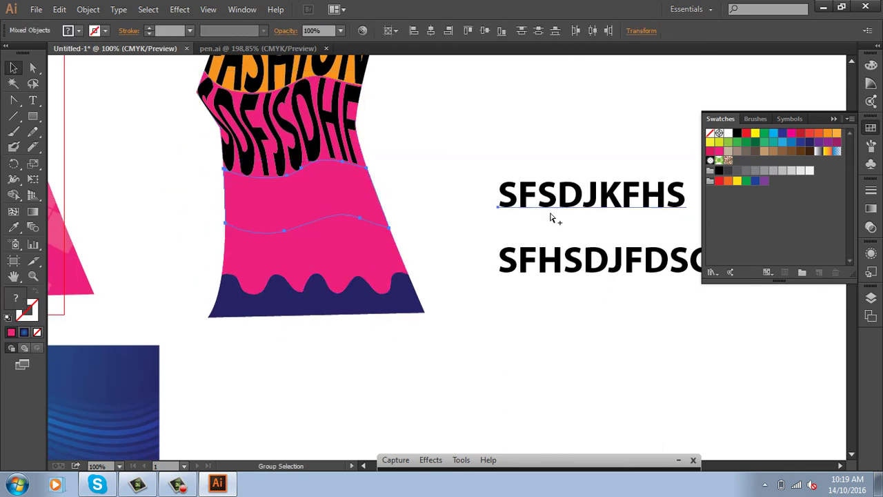
- Warp SFHSDJFDSC into the pink band above the hem
{"action": "left_click_drag", "start_coordinate": [483, 209], "coordinate": [491, 162]}
{"action": "left_click", "coordinate": [346, 204]}
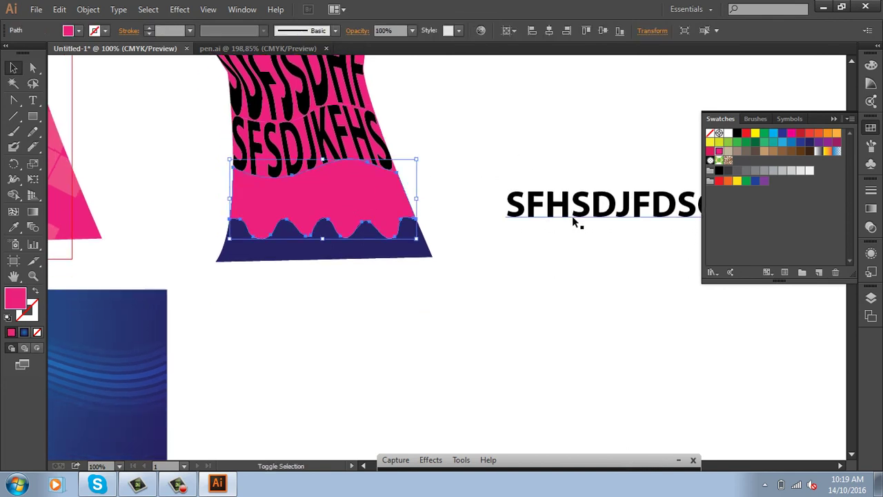
{"action": "left_click", "coordinate": [572, 210], "text": "shift"}
{"action": "key", "text": "ctrl+alt+c"}
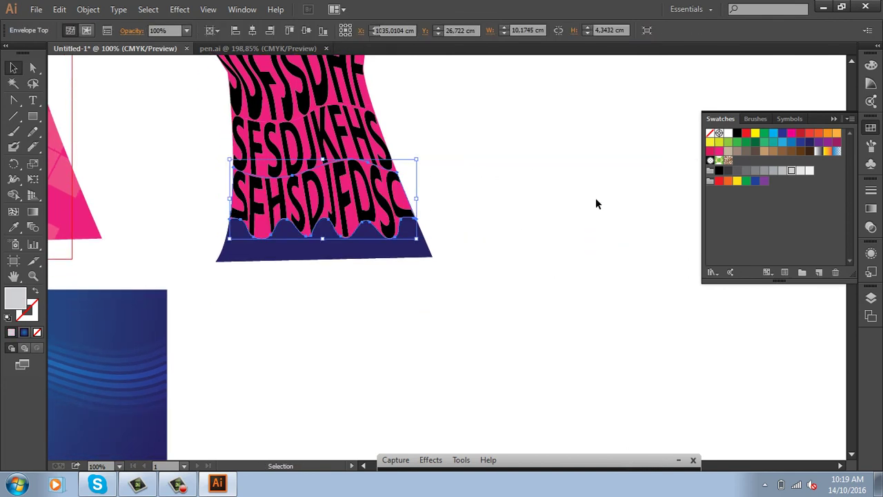
{"action": "left_click", "coordinate": [592, 239]}
{"action": "key", "text": "ctrl+minus"}
{"action": "left_click_drag", "start_coordinate": [522, 239], "coordinate": [524, 272]}
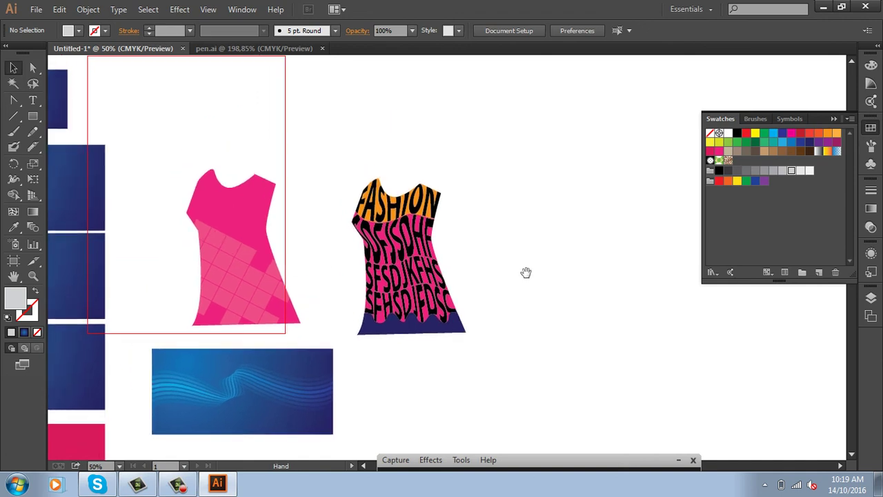
{"action": "key", "text": "z"}
{"action": "left_click_drag", "start_coordinate": [278, 145], "coordinate": [551, 356]}
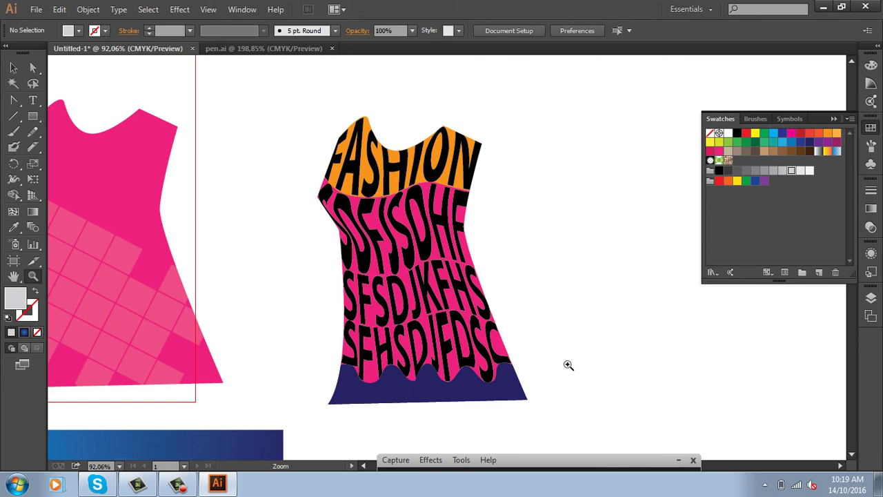
{"action": "left_click", "coordinate": [569, 364], "text": "alt"}
{"action": "left_click", "coordinate": [568, 365], "text": "alt"}
{"action": "left_click", "coordinate": [569, 364], "text": "alt"}
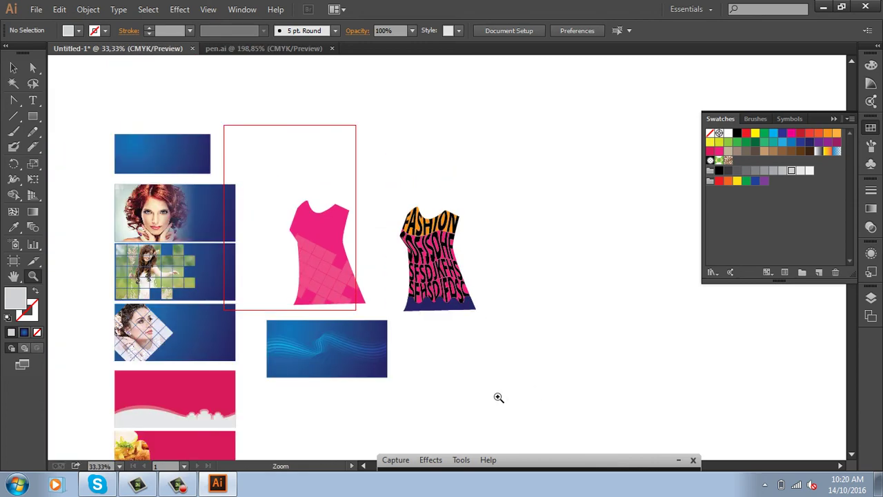
{"action": "left_click_drag", "start_coordinate": [417, 388], "coordinate": [488, 267]}
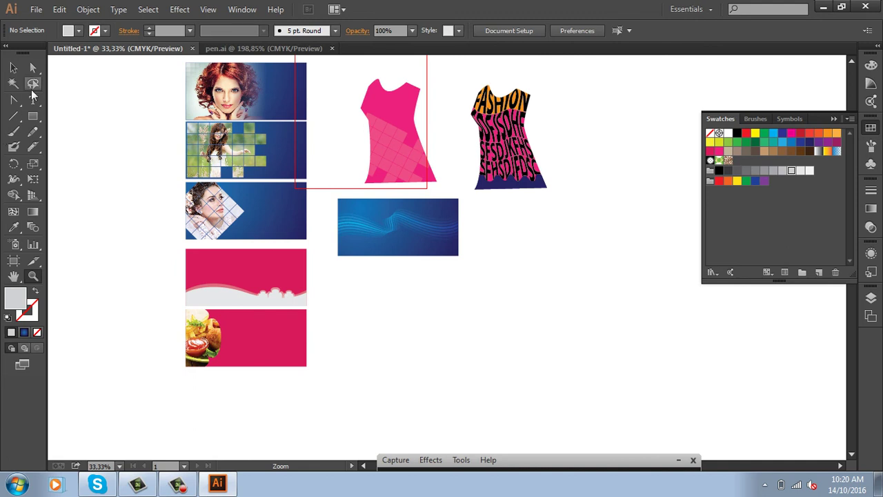
{"action": "left_click", "coordinate": [13, 68]}
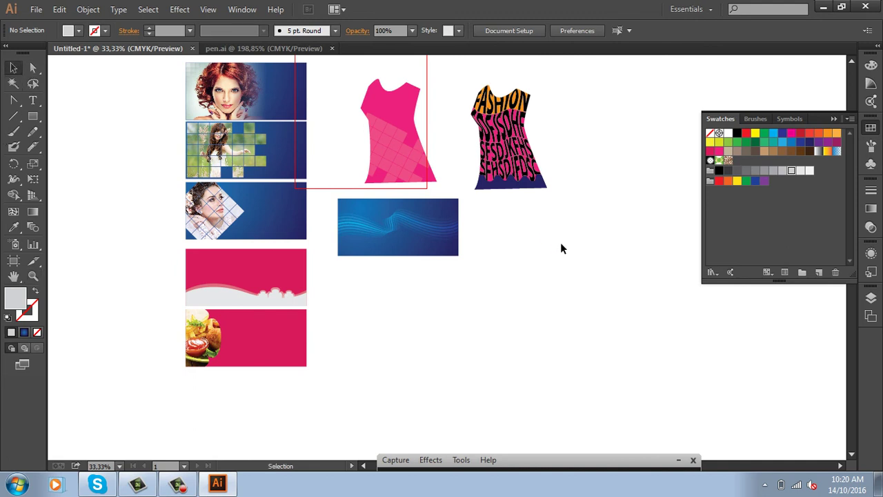
{"action": "key", "text": "z"}
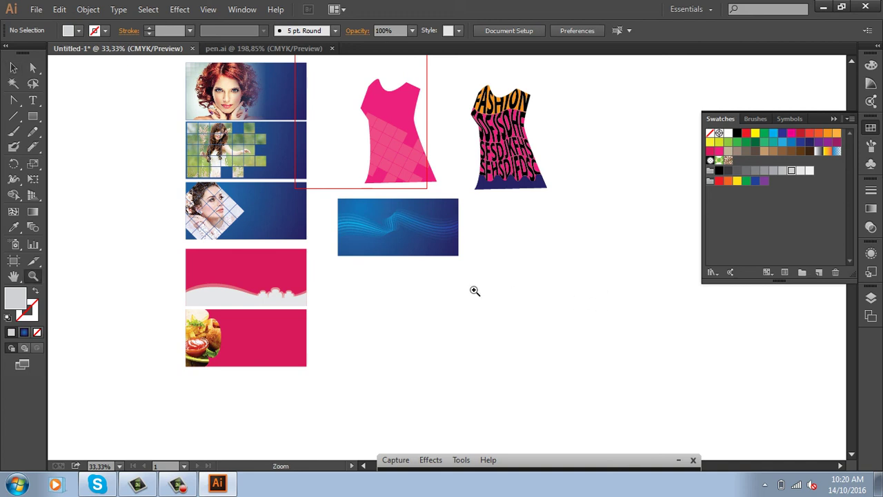
{"action": "left_click_drag", "start_coordinate": [323, 268], "coordinate": [519, 343]}
- Draw a wide rectangle below the blue banner and fill it black
{"action": "scroll", "coordinate": [441, 296], "scroll_direction": "up", "scroll_amount": 2}
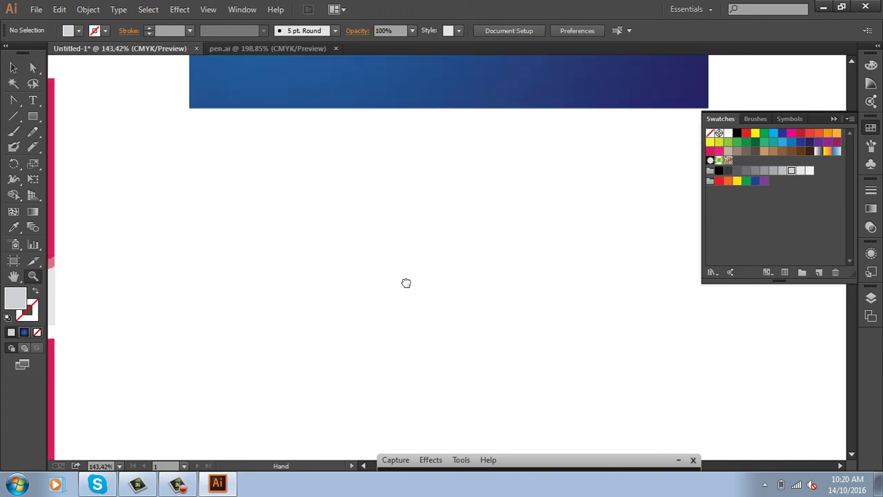
{"action": "left_click", "coordinate": [32, 116]}
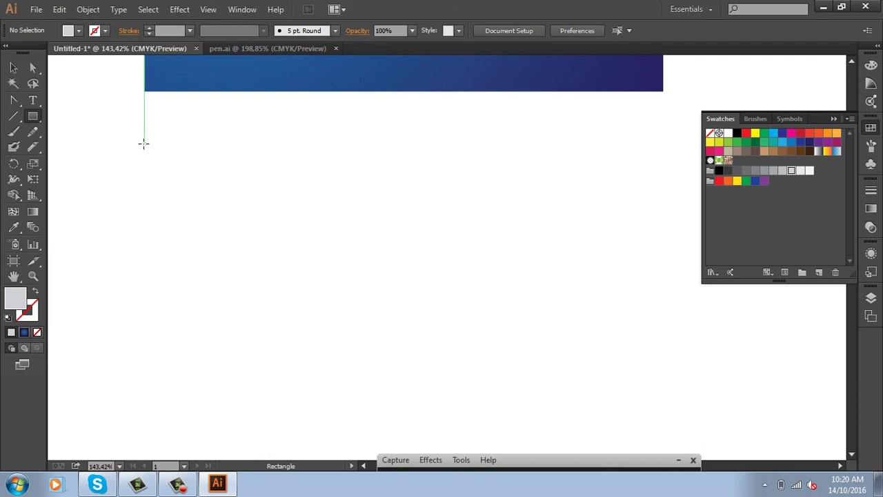
{"action": "left_click_drag", "start_coordinate": [143, 144], "coordinate": [664, 251]}
{"action": "left_click", "coordinate": [738, 133]}
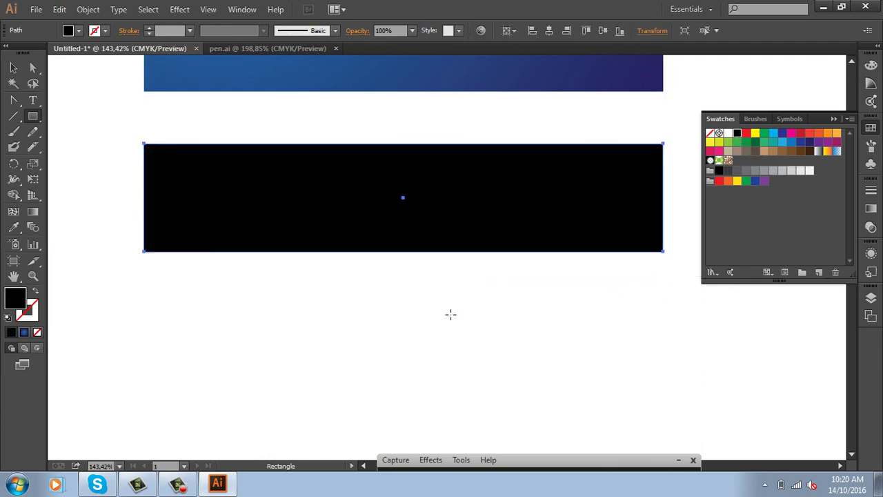
{"action": "left_click", "coordinate": [14, 67]}
{"action": "left_click", "coordinate": [206, 123]}
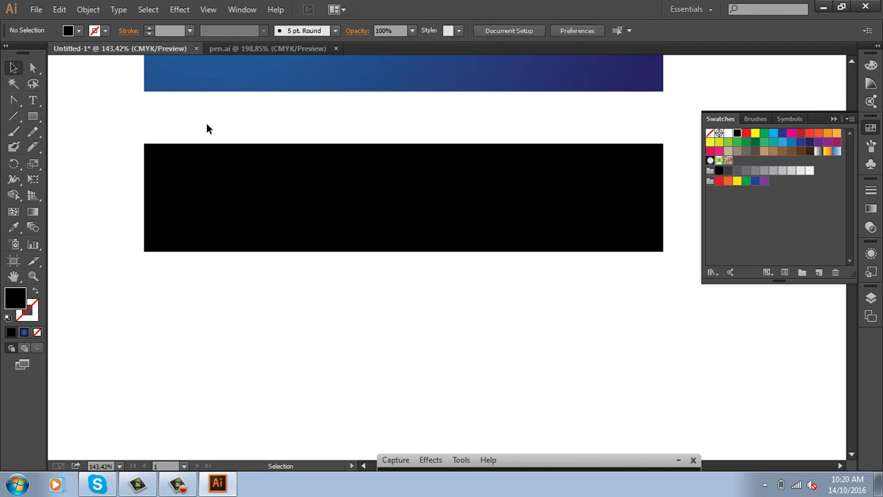
{"action": "key", "text": "z"}
{"action": "left_click_drag", "start_coordinate": [112, 109], "coordinate": [344, 232]}
- Draw a thin rectangle along the black rectangle's top edge and fill it white
{"action": "left_click", "coordinate": [33, 116]}
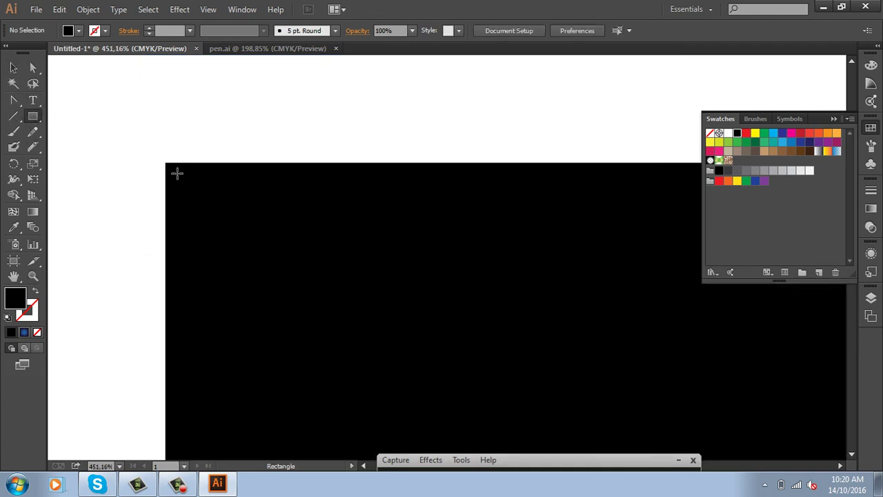
{"action": "key", "text": "ctrl+minus"}
{"action": "key", "text": "ctrl+minus"}
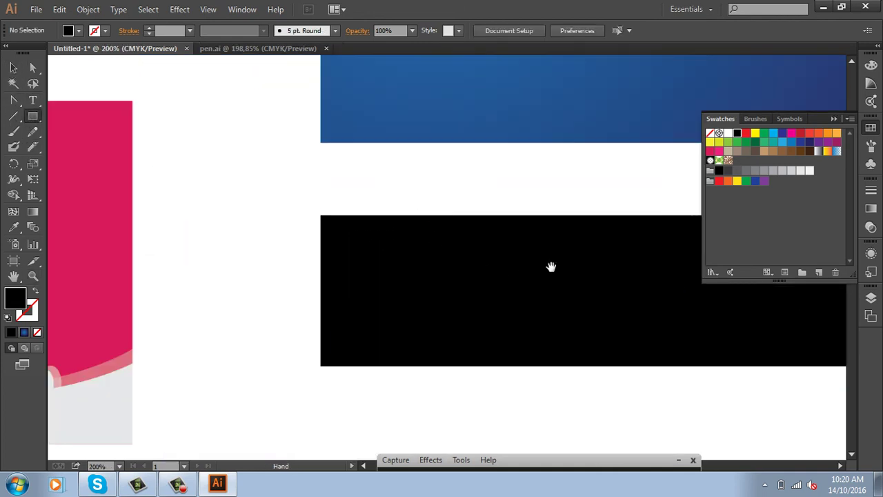
{"action": "left_click_drag", "start_coordinate": [550, 264], "coordinate": [286, 237]}
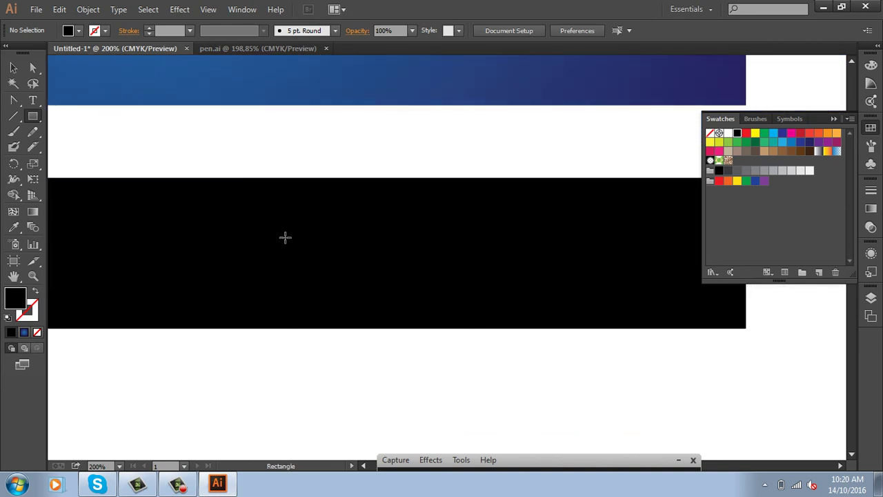
{"action": "key", "text": "ctrl+minus"}
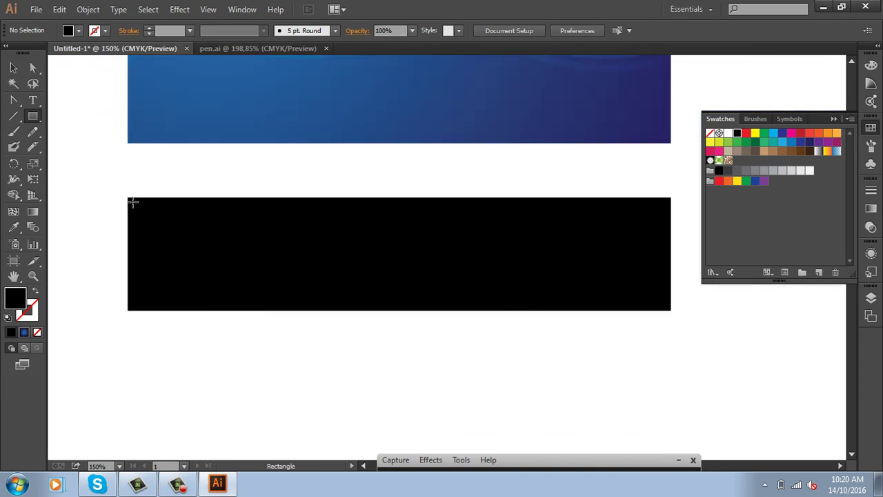
{"action": "left_click_drag", "start_coordinate": [133, 202], "coordinate": [666, 212]}
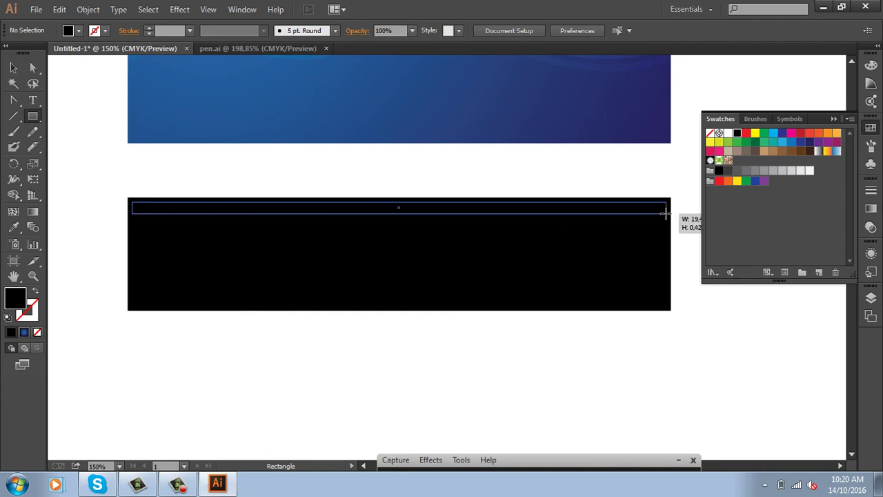
{"action": "left_click_drag", "start_coordinate": [665, 213], "coordinate": [664, 211]}
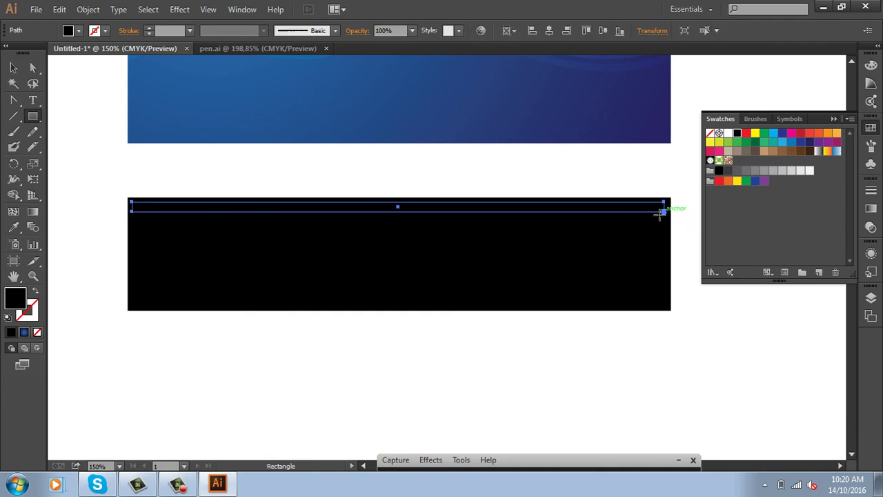
{"action": "left_click", "coordinate": [729, 134]}
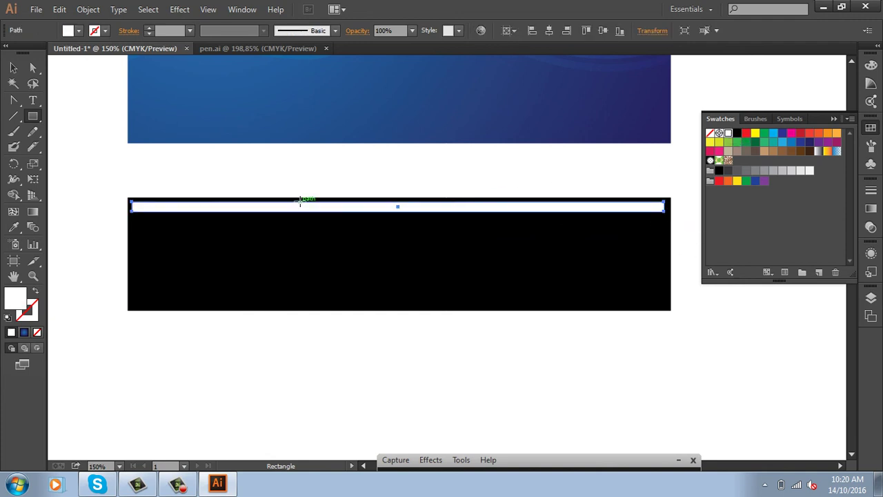
{"action": "left_click", "coordinate": [14, 69]}
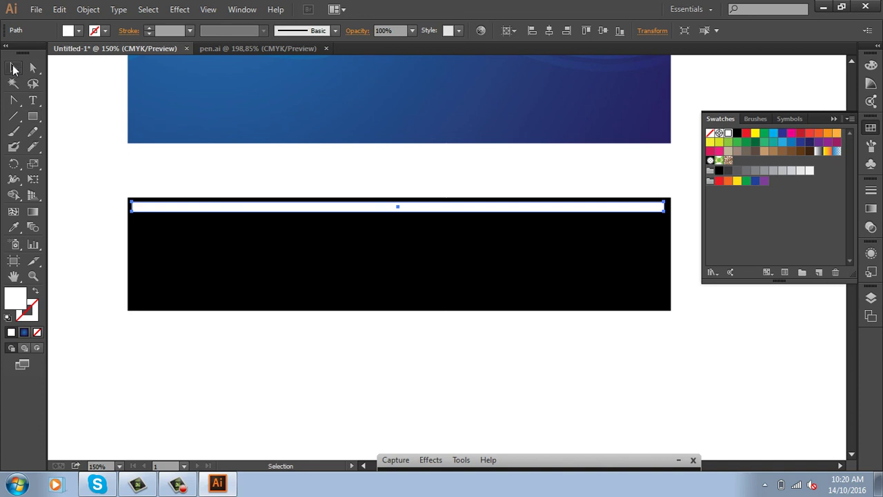
{"action": "left_click", "coordinate": [89, 9]}
{"action": "mouse_move", "coordinate": [102, 272]}
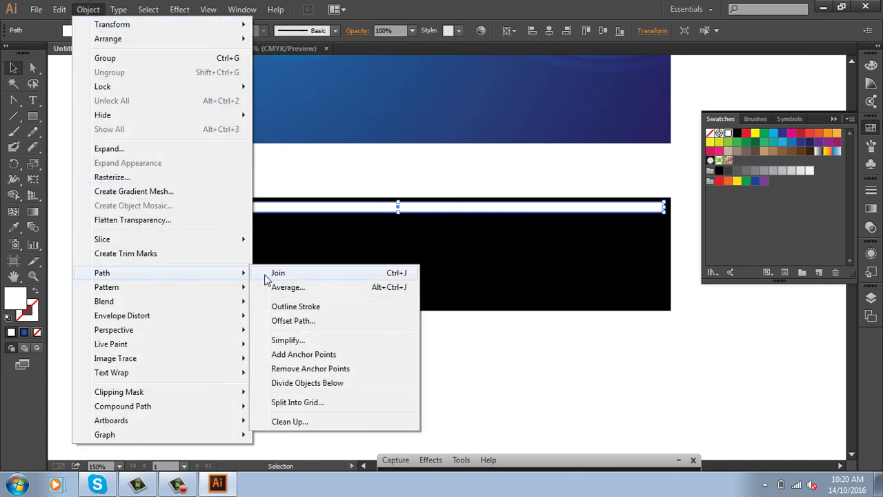
- Split the white strip into a grid of 33 columns with a 0.1 cm gutter
{"action": "left_click", "coordinate": [319, 405]}
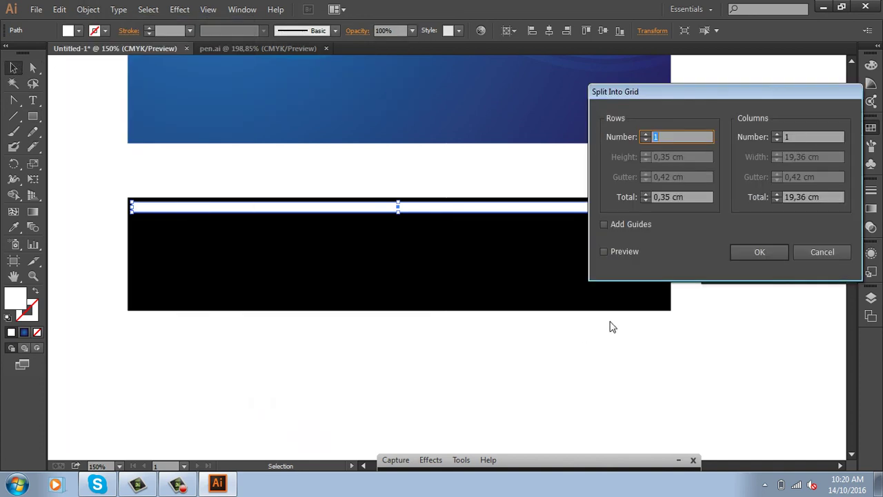
{"action": "left_click", "coordinate": [604, 252]}
{"action": "left_click", "coordinate": [777, 135]}
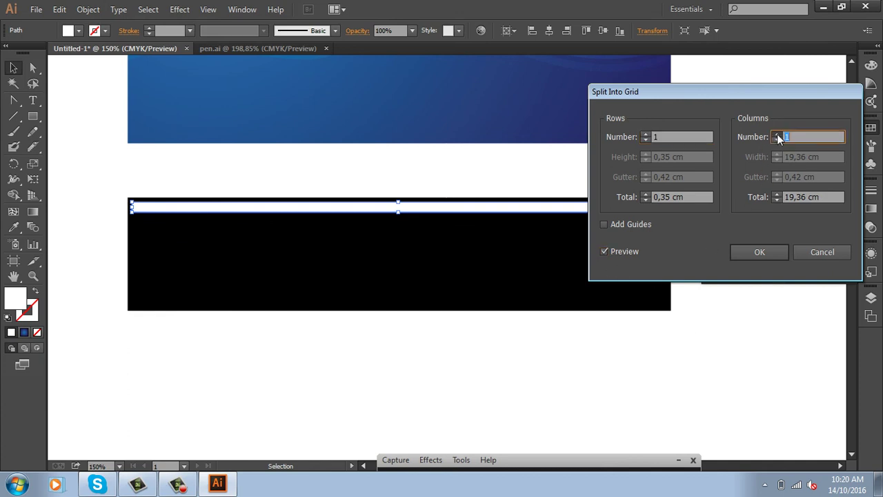
{"action": "left_click", "coordinate": [777, 135]}
{"action": "left_click", "coordinate": [777, 135]}
{"action": "left_click", "coordinate": [777, 136]}
{"action": "left_click", "coordinate": [777, 135]}
{"action": "left_click", "coordinate": [777, 135]}
{"action": "left_click", "coordinate": [777, 136]}
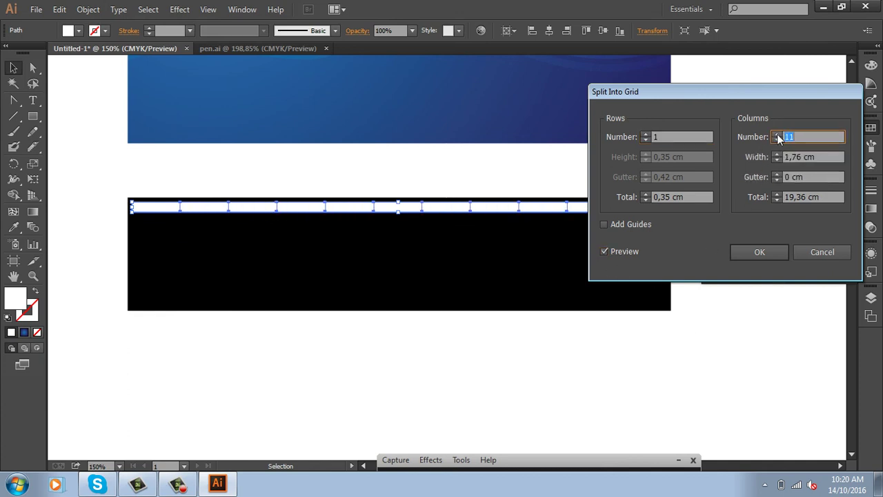
{"action": "left_click", "coordinate": [777, 135]}
{"action": "left_click", "coordinate": [777, 135]}
{"action": "left_click", "coordinate": [777, 135]}
{"action": "left_click", "coordinate": [777, 135]}
{"action": "left_click", "coordinate": [777, 136]}
{"action": "left_click", "coordinate": [777, 135]}
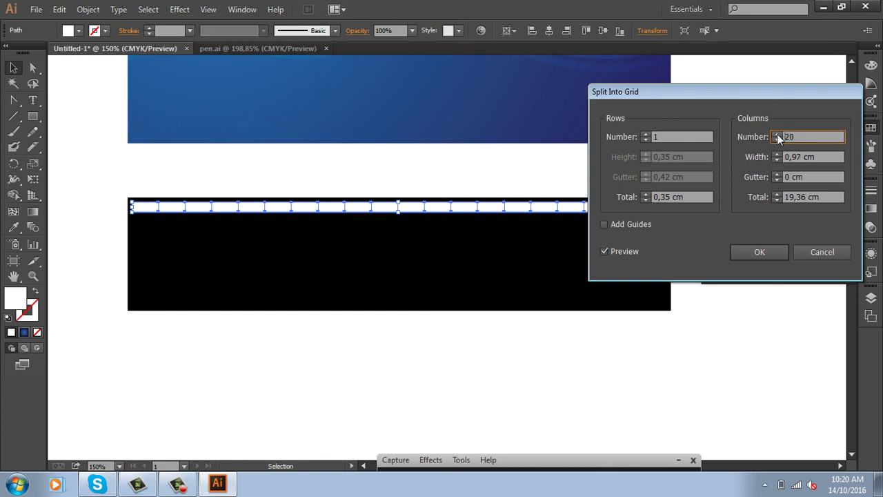
{"action": "left_click", "coordinate": [777, 135]}
{"action": "left_click", "coordinate": [777, 135]}
{"action": "left_click", "coordinate": [776, 135]}
{"action": "left_click", "coordinate": [777, 135]}
{"action": "left_click", "coordinate": [776, 135]}
{"action": "left_click", "coordinate": [777, 136]}
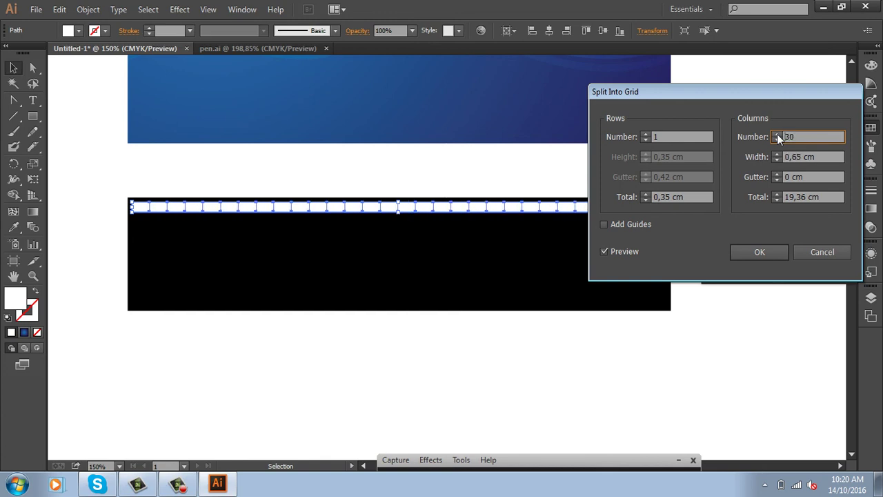
{"action": "left_click", "coordinate": [777, 135]}
{"action": "left_click", "coordinate": [777, 136]}
{"action": "left_click", "coordinate": [777, 135]}
{"action": "left_click", "coordinate": [777, 173]}
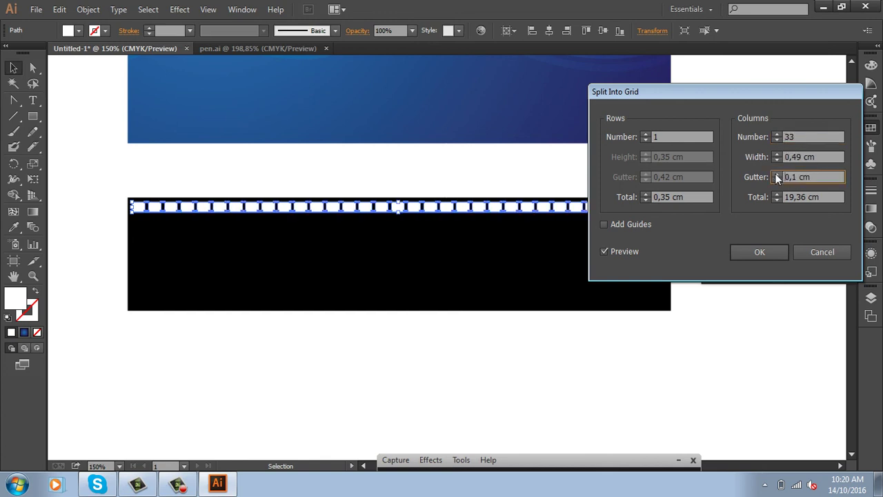
{"action": "left_click", "coordinate": [766, 252]}
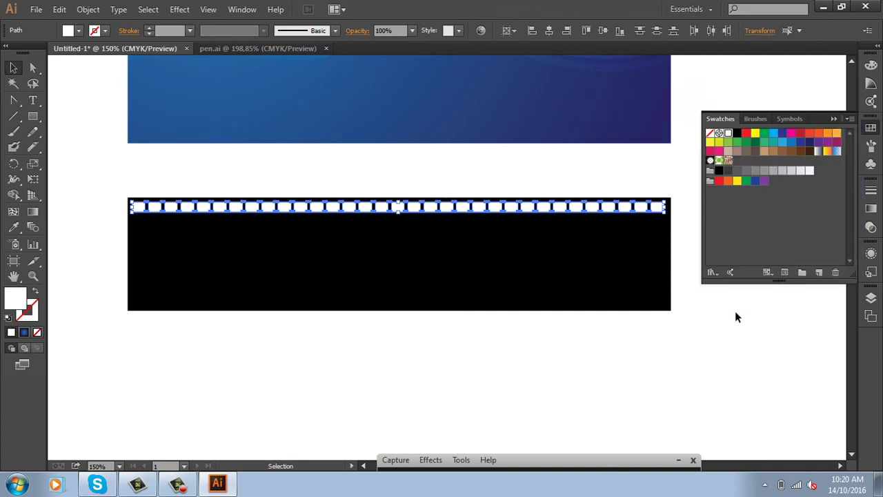
{"action": "left_click", "coordinate": [725, 354]}
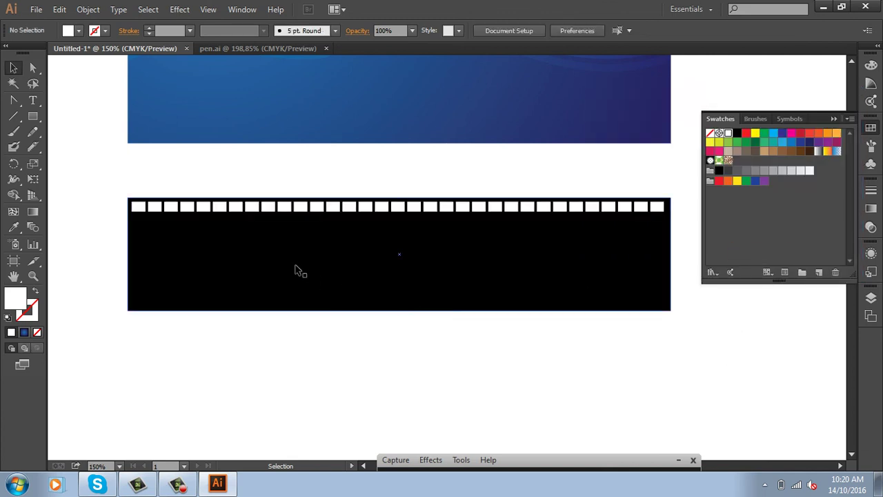
- Copy the top sprocket-hole row down to the black rectangle's bottom edge
{"action": "left_click_drag", "start_coordinate": [133, 202], "coordinate": [529, 222]}
{"action": "key", "text": "ctrl+z"}
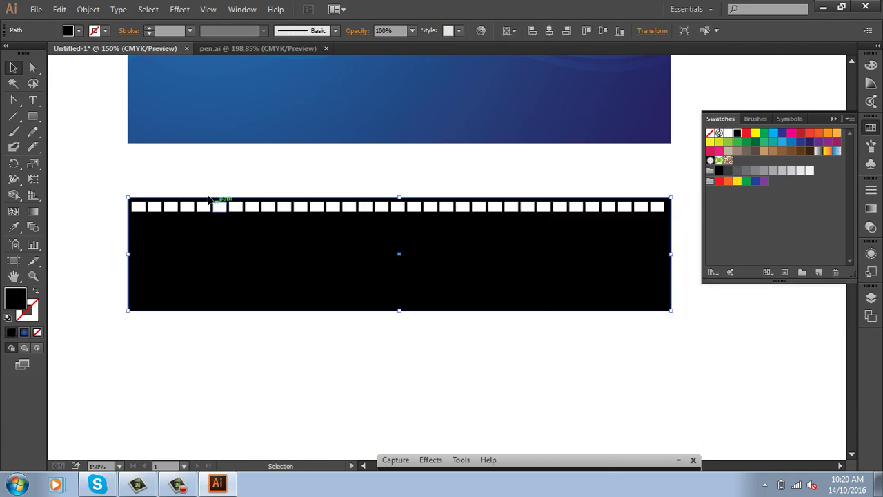
{"action": "left_click_drag", "start_coordinate": [122, 173], "coordinate": [680, 220]}
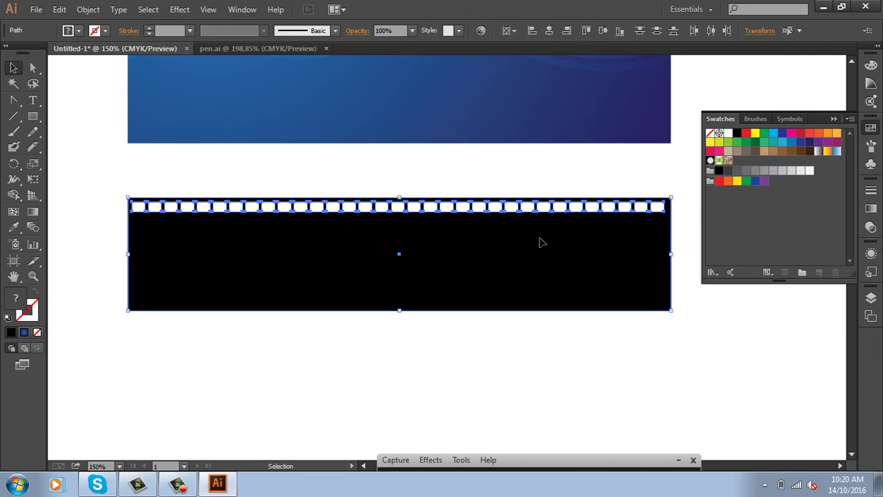
{"action": "left_click", "coordinate": [483, 214]}
{"action": "left_click_drag", "start_coordinate": [475, 211], "coordinate": [472, 305]}
{"action": "left_click", "coordinate": [540, 410]}
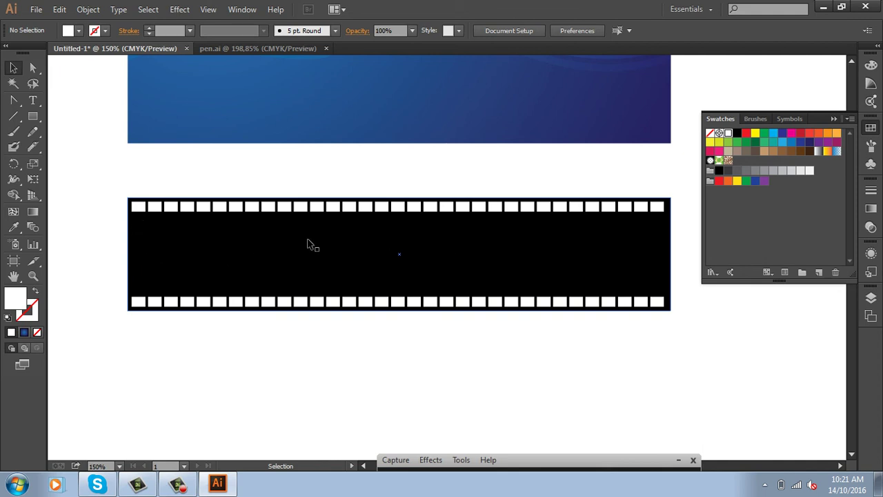
{"action": "left_click", "coordinate": [36, 9]}
- Place the sushi photo from the Food folder, then close Illustrator after it crashes
{"action": "left_click", "coordinate": [100, 225]}
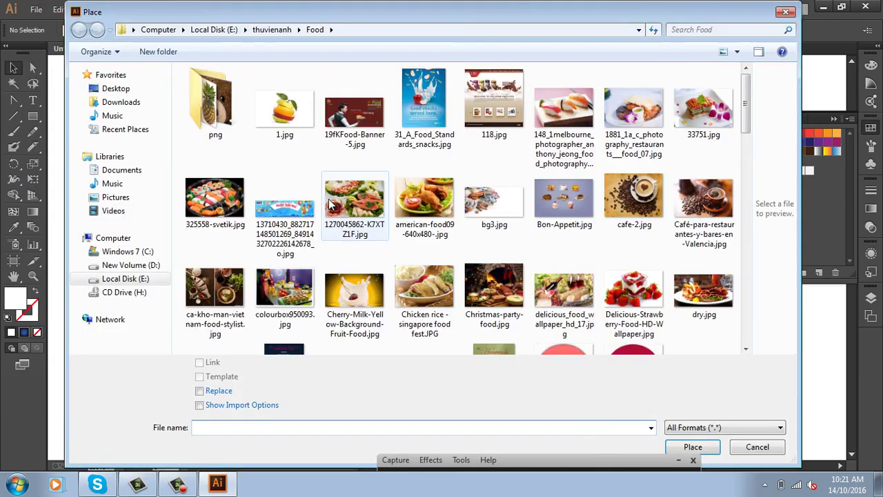
{"action": "left_click", "coordinate": [573, 113]}
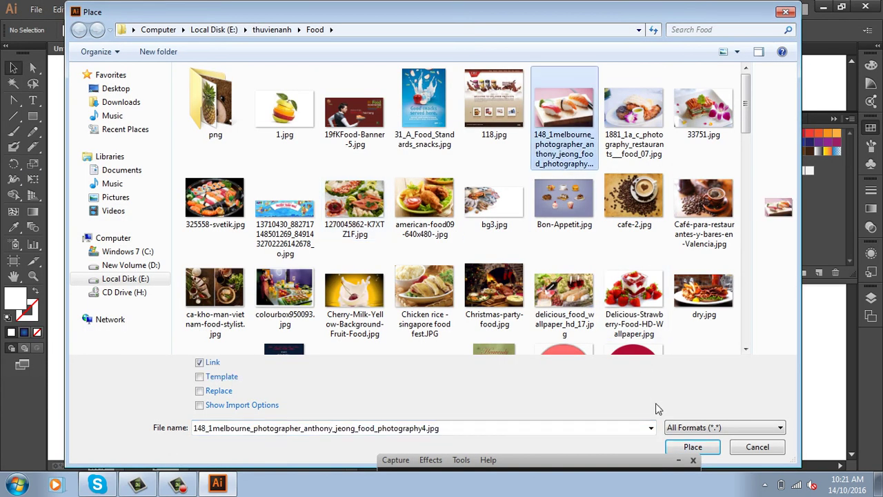
{"action": "left_click", "coordinate": [693, 446]}
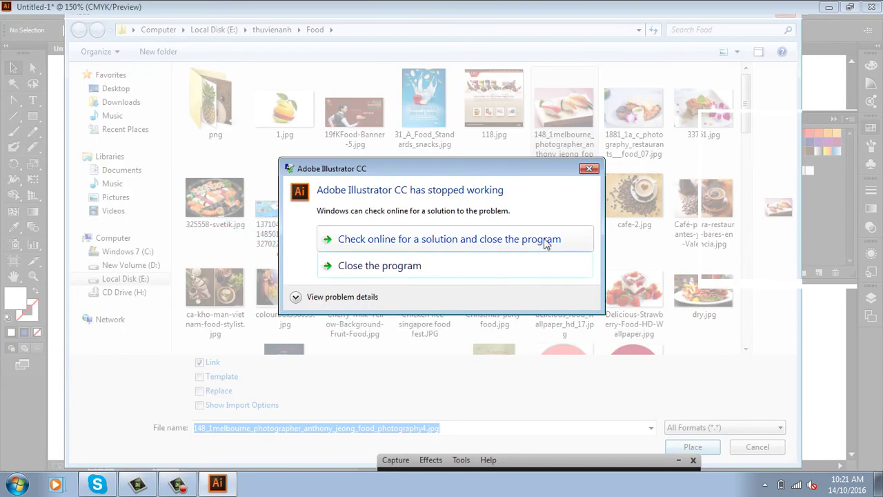
{"action": "left_click", "coordinate": [589, 168]}
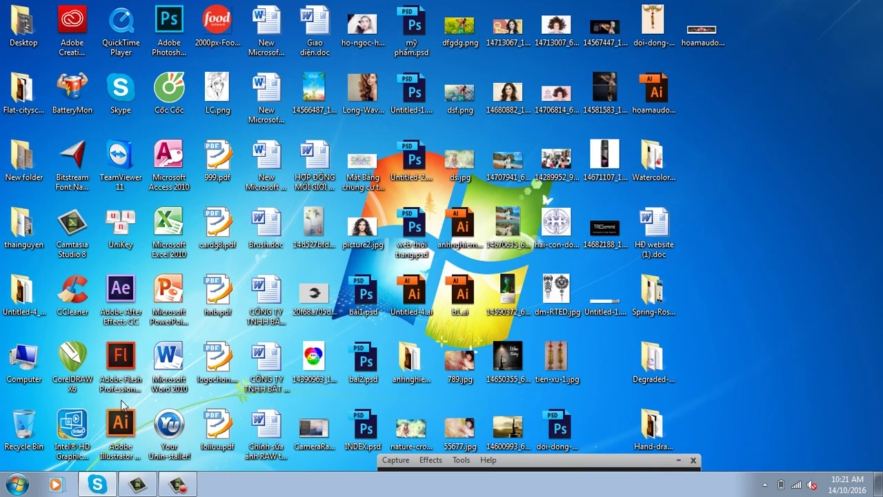
- Relaunch Adobe Illustrator CC from its desktop shortcut and start a new document
{"action": "left_click", "coordinate": [134, 428]}
{"action": "key", "text": "Return"}
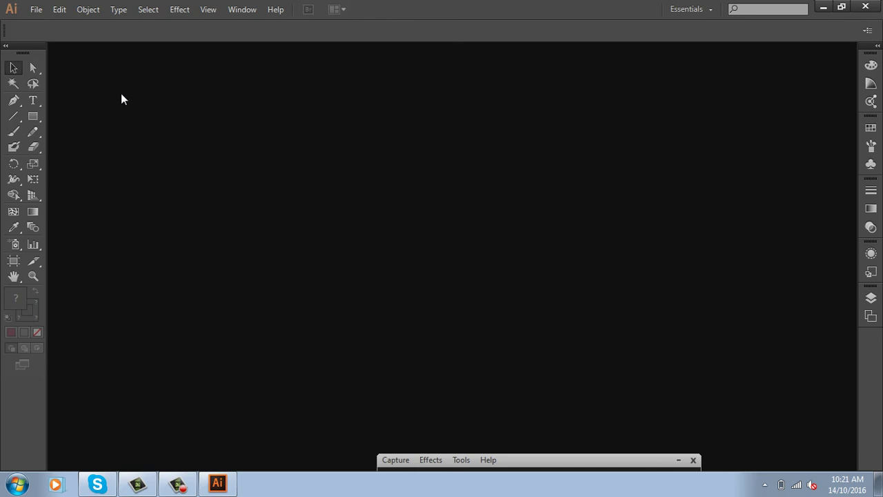
{"action": "left_click", "coordinate": [36, 10]}
{"action": "left_click", "coordinate": [56, 24]}
- Create the new document and draw a long black rectangle near the artboard top
{"action": "left_click", "coordinate": [566, 328]}
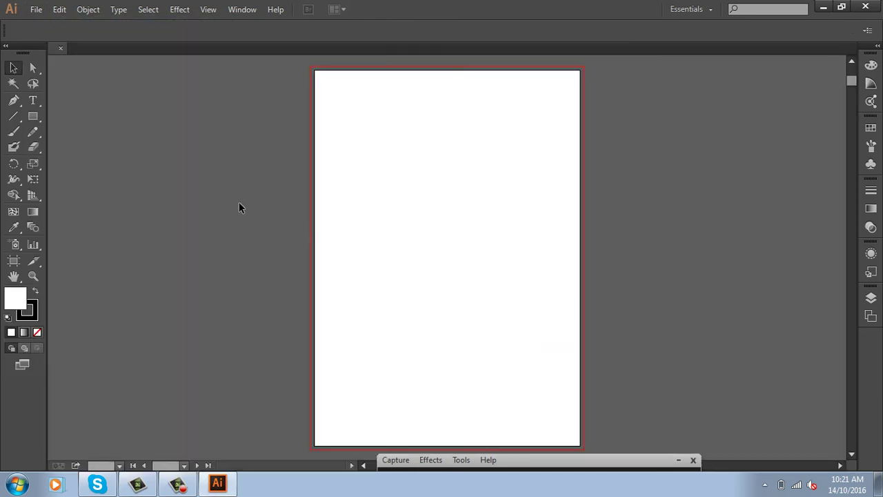
{"action": "left_click", "coordinate": [33, 116]}
{"action": "left_click_drag", "start_coordinate": [337, 102], "coordinate": [544, 146]}
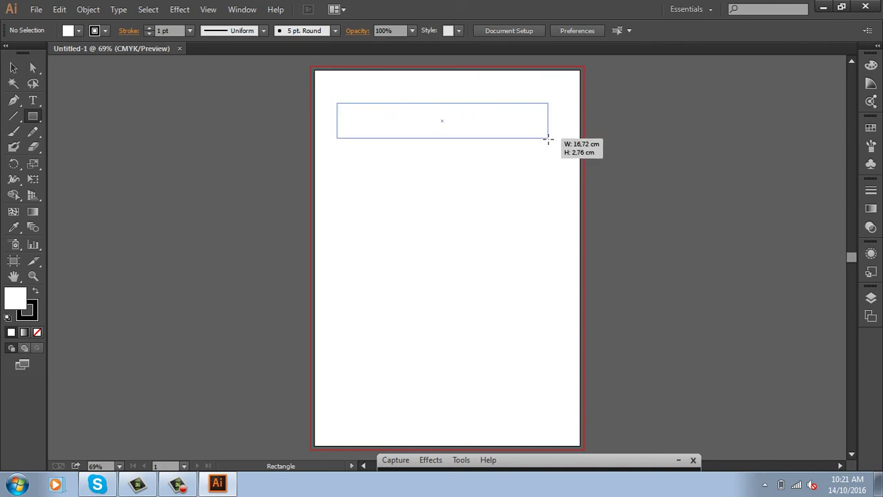
{"action": "left_click", "coordinate": [871, 128]}
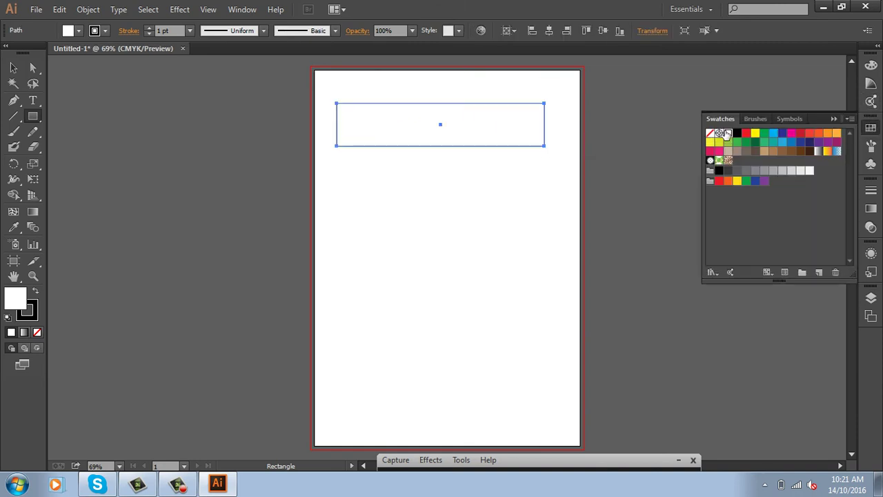
{"action": "left_click", "coordinate": [737, 133]}
{"action": "key", "text": "z"}
{"action": "left_click_drag", "start_coordinate": [315, 84], "coordinate": [541, 166]}
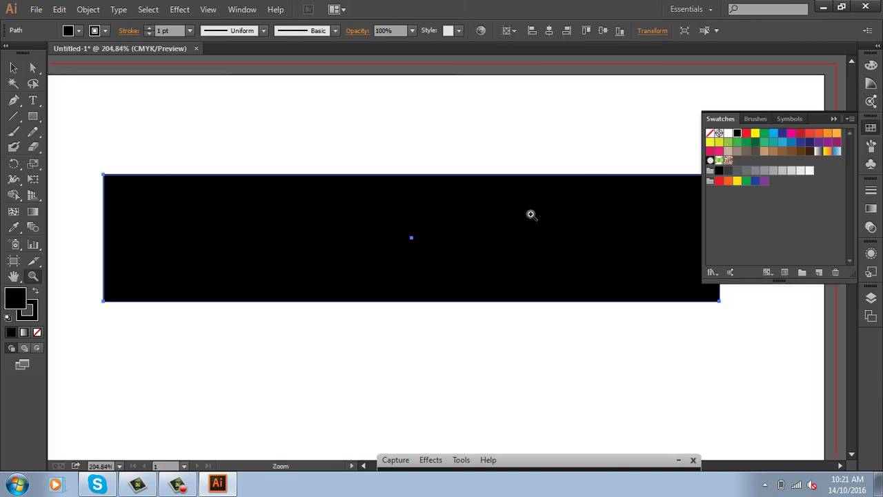
{"action": "left_click_drag", "start_coordinate": [531, 214], "coordinate": [436, 183]}
- Place the Captain America photo from E:\thuvienanh\fim inside the bar's left end
{"action": "left_click", "coordinate": [36, 9]}
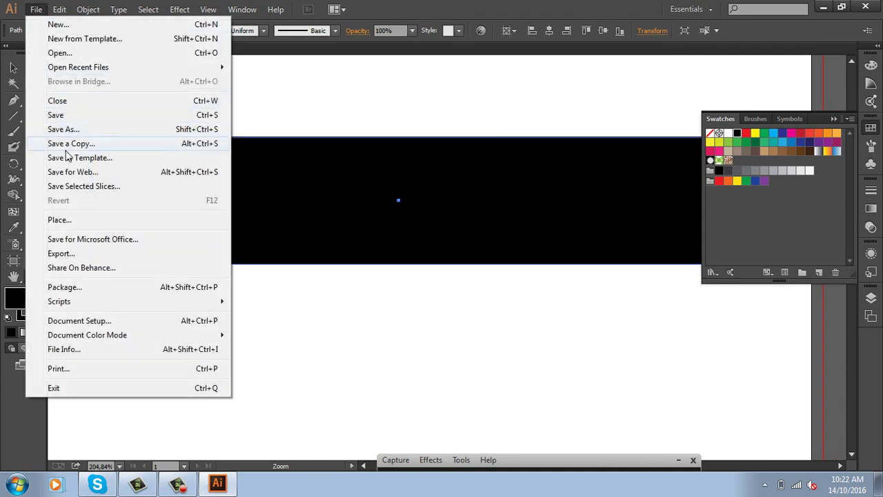
{"action": "left_click", "coordinate": [58, 219]}
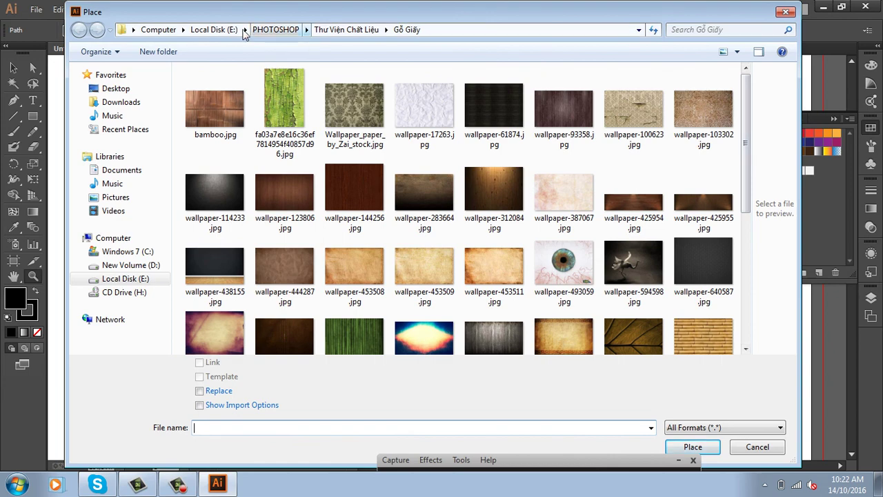
{"action": "left_click", "coordinate": [221, 33]}
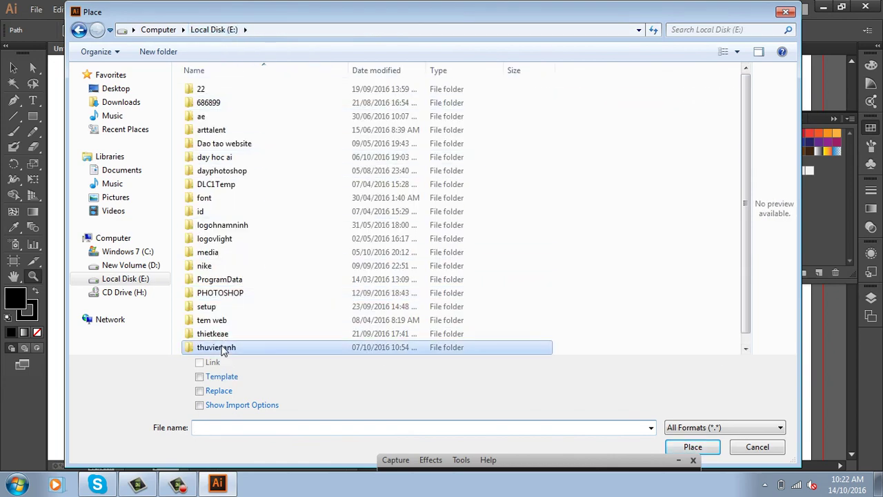
{"action": "double_click", "coordinate": [214, 347]}
{"action": "double_click", "coordinate": [306, 184]}
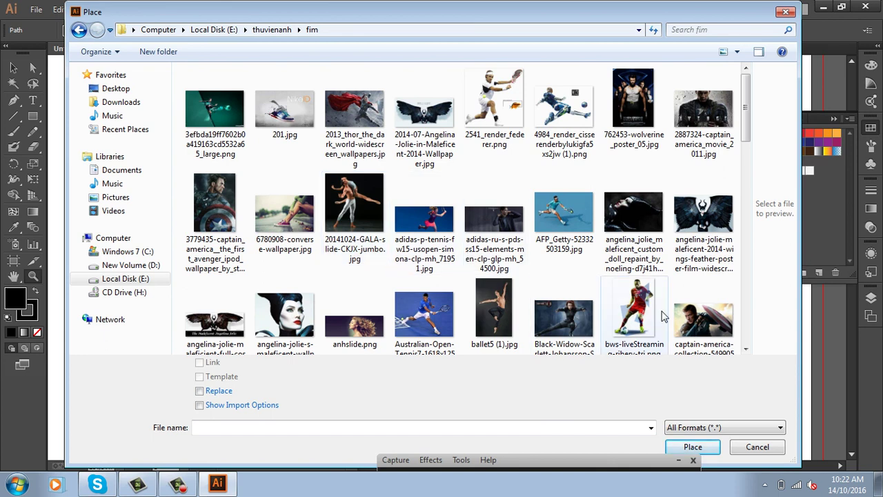
{"action": "left_click", "coordinate": [697, 318]}
{"action": "left_click", "coordinate": [694, 447]}
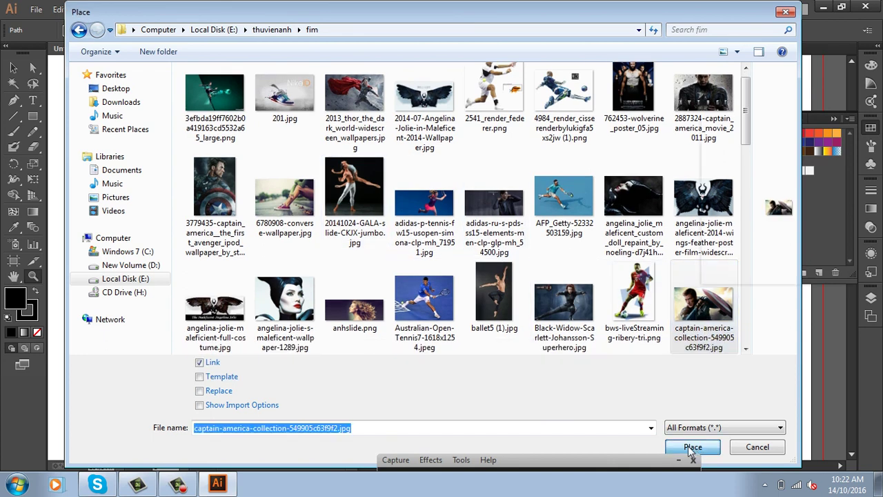
{"action": "left_click_drag", "start_coordinate": [120, 165], "coordinate": [252, 239]}
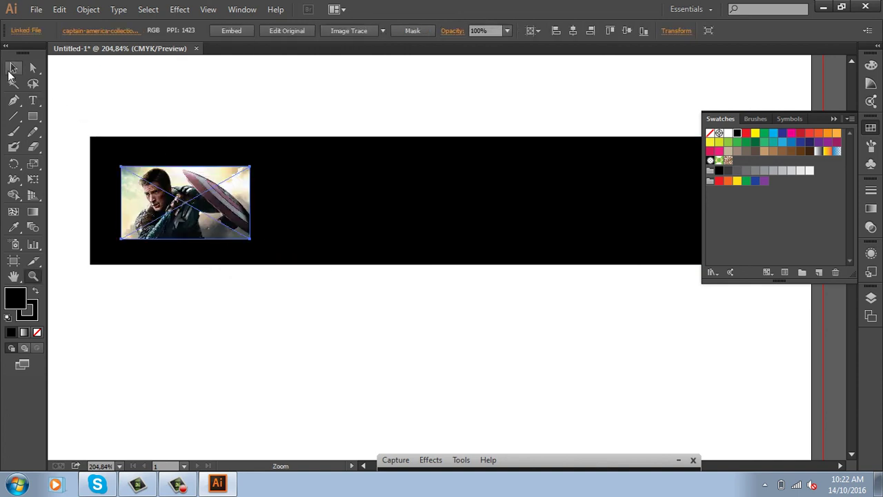
{"action": "left_click", "coordinate": [88, 11]}
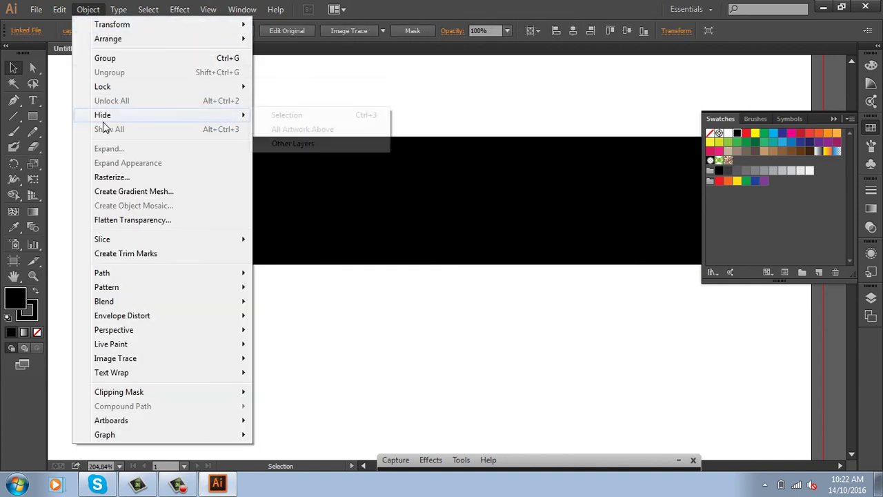
- Rasterize the placed Captain America photo at Medium (150 ppi) resolution
{"action": "left_click", "coordinate": [112, 177]}
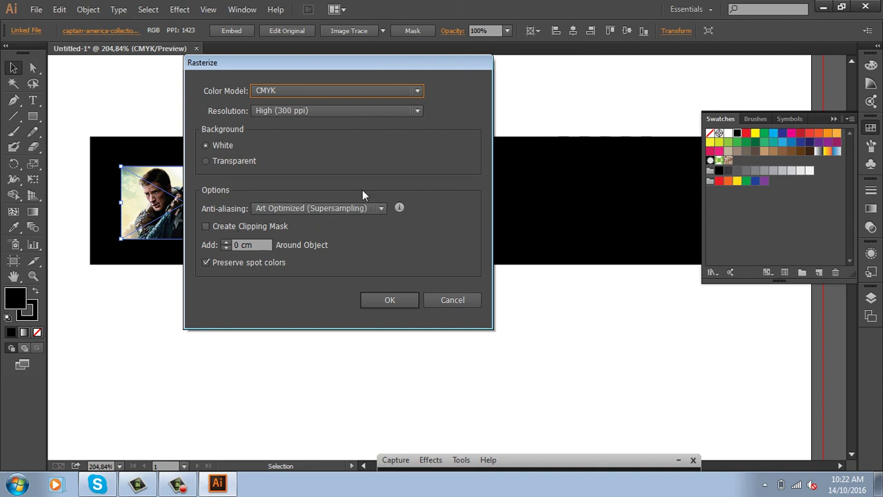
{"action": "left_click", "coordinate": [458, 300]}
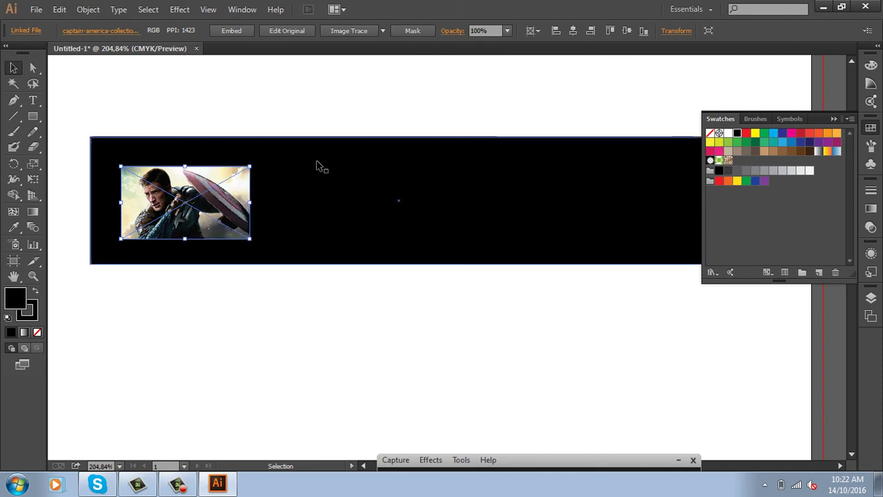
{"action": "left_click", "coordinate": [283, 94]}
{"action": "left_click", "coordinate": [197, 206]}
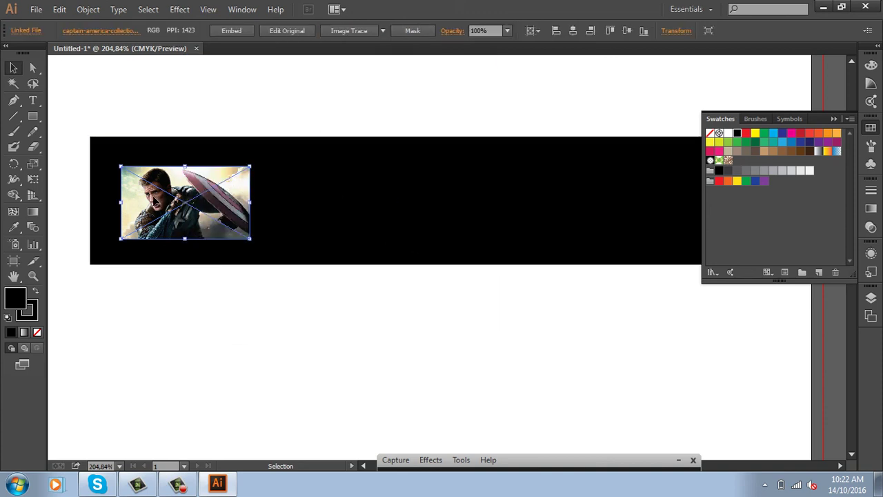
{"action": "left_click", "coordinate": [87, 10]}
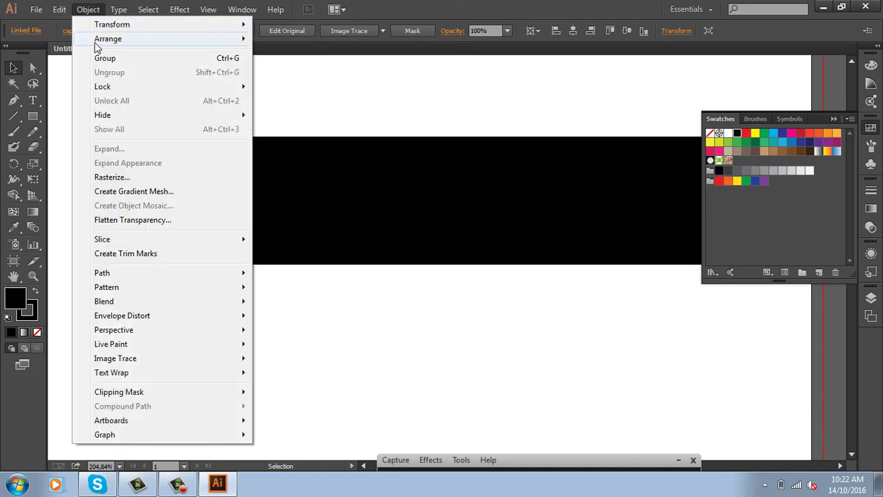
{"action": "left_click", "coordinate": [130, 182]}
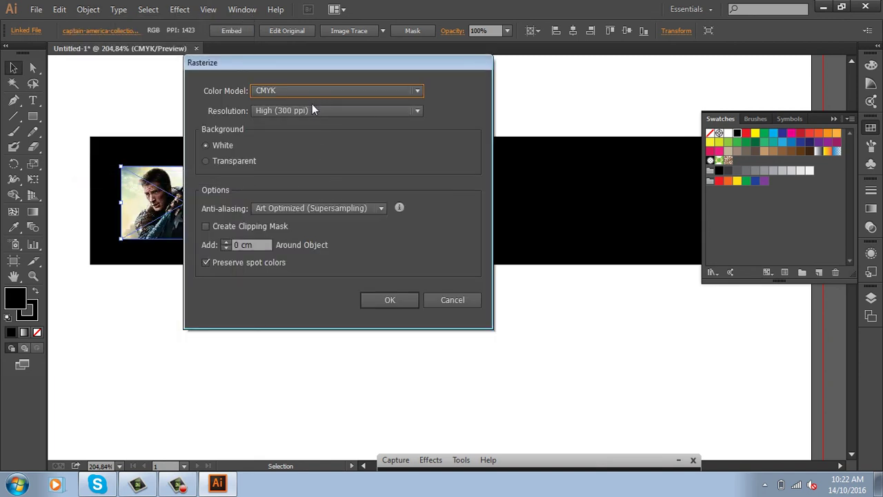
{"action": "left_click", "coordinate": [325, 109]}
{"action": "left_click", "coordinate": [312, 141]}
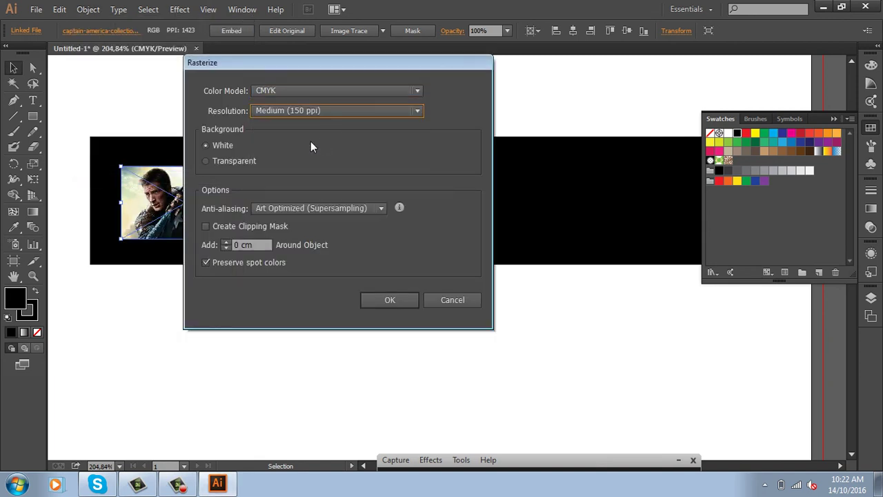
{"action": "left_click", "coordinate": [398, 301]}
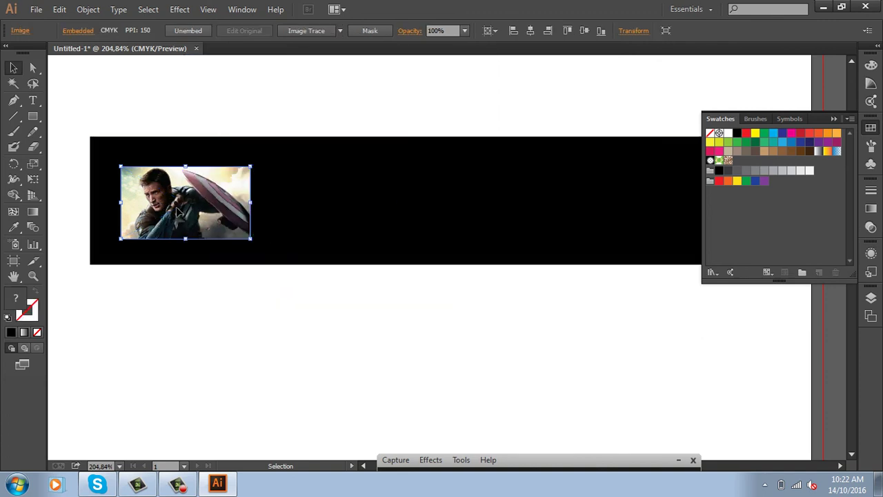
- Duplicate the photo into a row of five copies and stretch the black bar to fit them
{"action": "left_click_drag", "start_coordinate": [177, 212], "coordinate": [318, 216]}
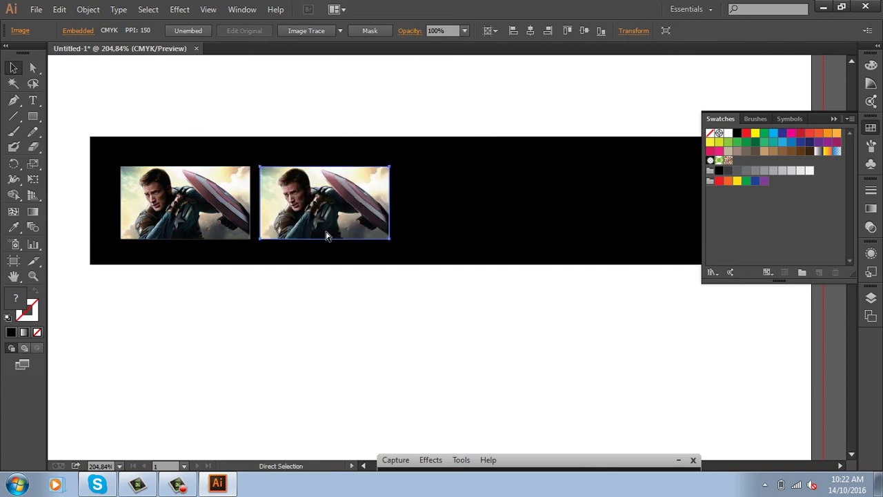
{"action": "key", "text": "ctrl+d"}
{"action": "key", "text": "ctrl+d"}
{"action": "key", "text": "ctrl+d"}
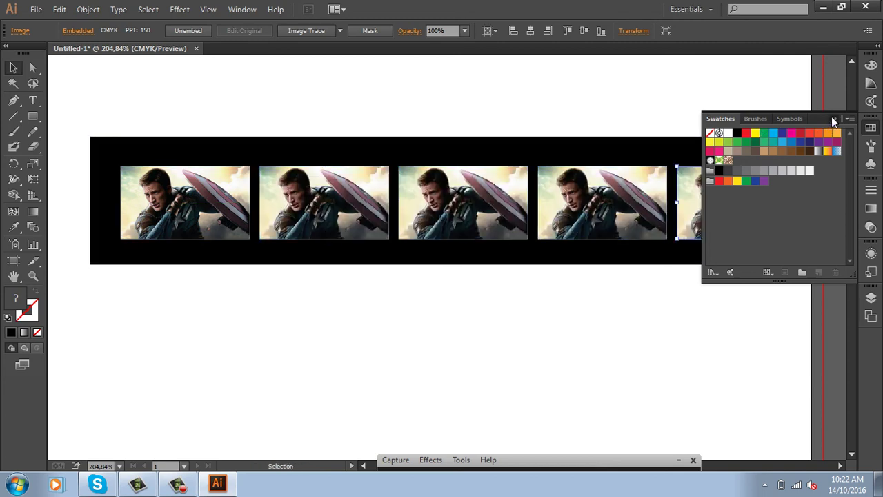
{"action": "left_click", "coordinate": [833, 120]}
{"action": "scroll", "coordinate": [582, 271], "scroll_direction": "right", "scroll_amount": 2}
{"action": "left_click", "coordinate": [566, 270]}
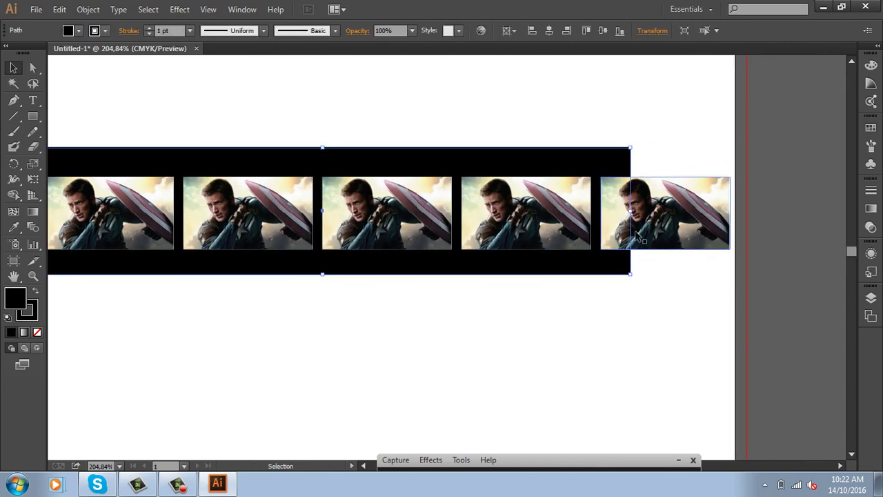
{"action": "left_click_drag", "start_coordinate": [630, 211], "coordinate": [742, 211]}
{"action": "left_click_drag", "start_coordinate": [579, 296], "coordinate": [645, 303]}
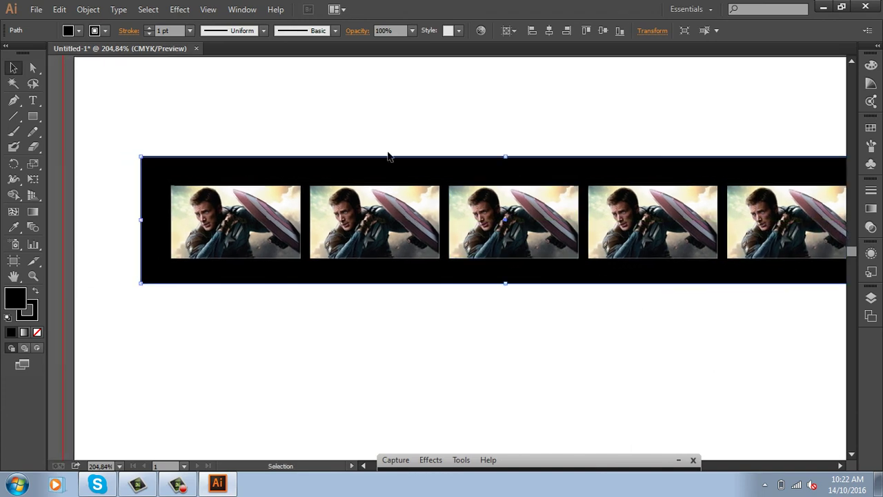
{"action": "left_click", "coordinate": [81, 122]}
{"action": "left_click", "coordinate": [32, 116]}
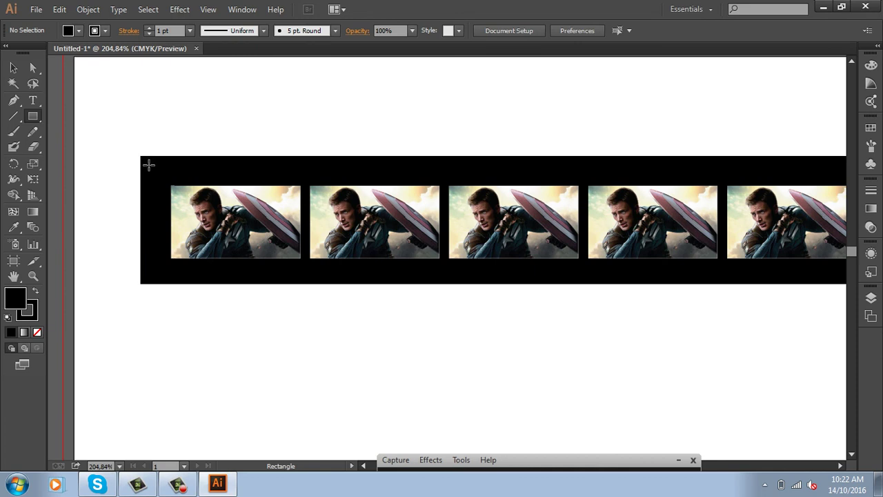
- Draw a small white square at the bar's top-left and repeat copies along the top edge
{"action": "left_click_drag", "start_coordinate": [147, 161], "coordinate": [158, 172]}
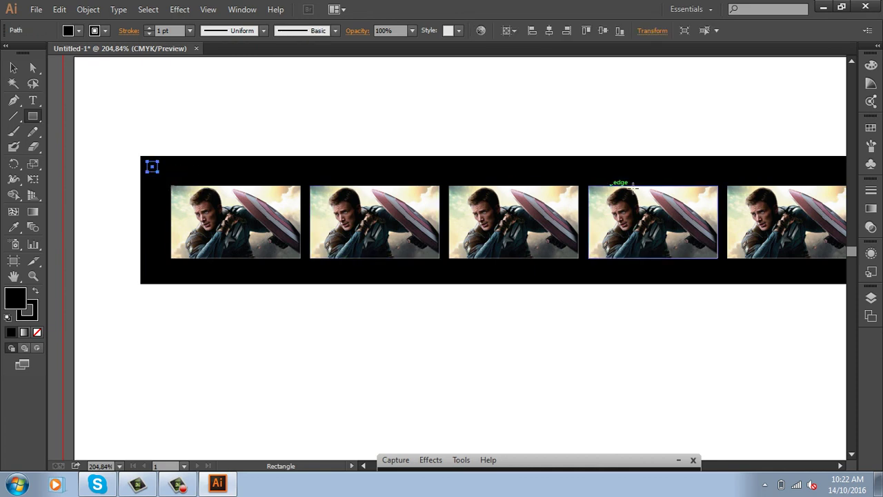
{"action": "left_click", "coordinate": [870, 129]}
{"action": "left_click", "coordinate": [729, 132]}
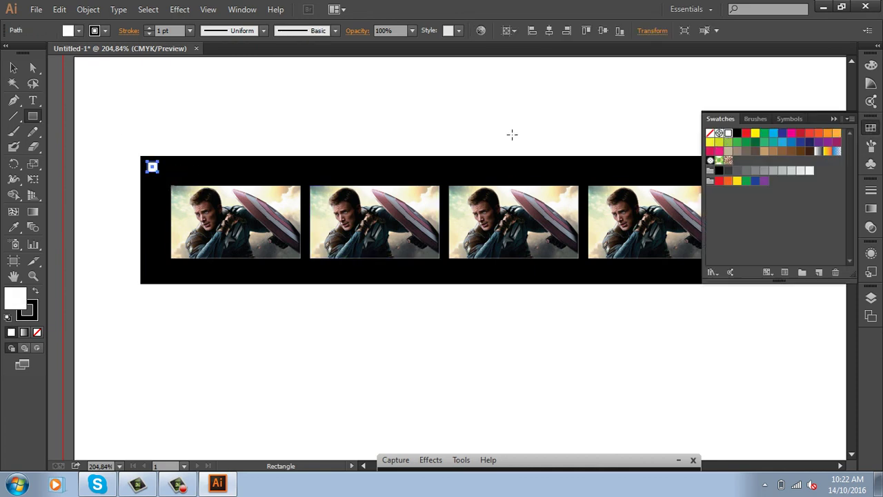
{"action": "left_click", "coordinate": [13, 67]}
{"action": "left_click", "coordinate": [186, 86]}
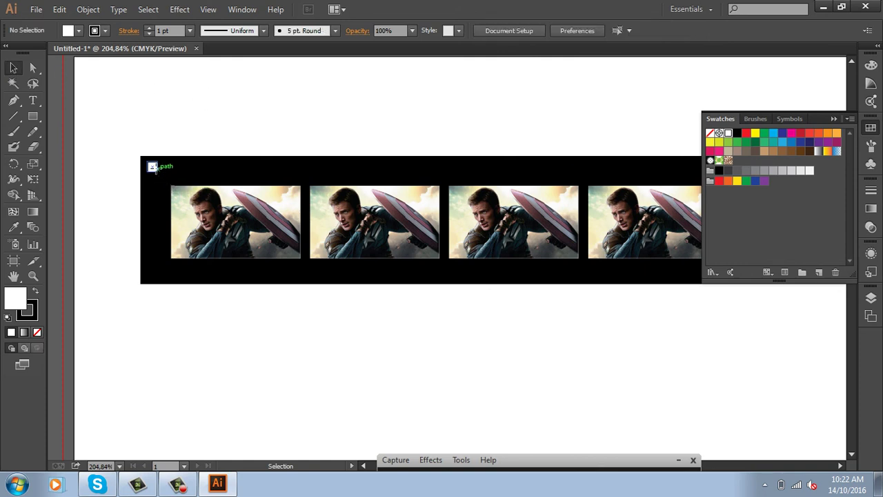
{"action": "left_click_drag", "start_coordinate": [152, 166], "coordinate": [179, 171]}
{"action": "key", "text": "ctrl+d"}
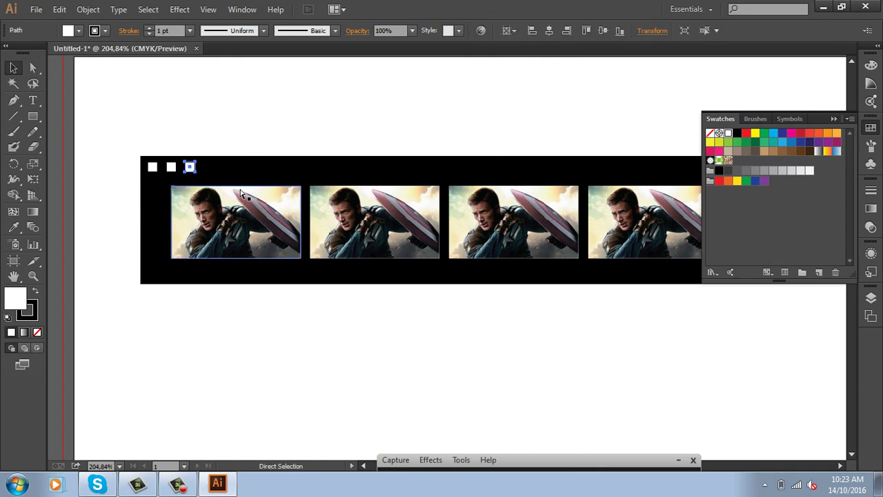
{"action": "key", "text": "ctrl+d"}
{"action": "key", "text": "ctrl+d"}
{"action": "key", "text": "ctrl+d"}
{"action": "key", "text": "ctrl+d"}
{"action": "key", "text": "ctrl+d"}
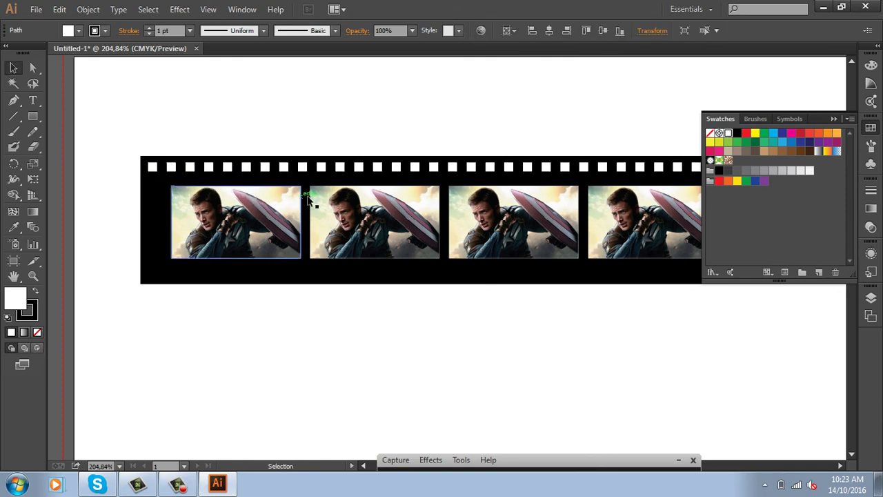
- Delete the sprocket holes that extend past the strip's right end and artboard edge
{"action": "key", "text": "ctrl+shift+a"}
{"action": "left_click", "coordinate": [834, 119]}
{"action": "scroll", "coordinate": [616, 115], "scroll_direction": "right", "scroll_amount": 5}
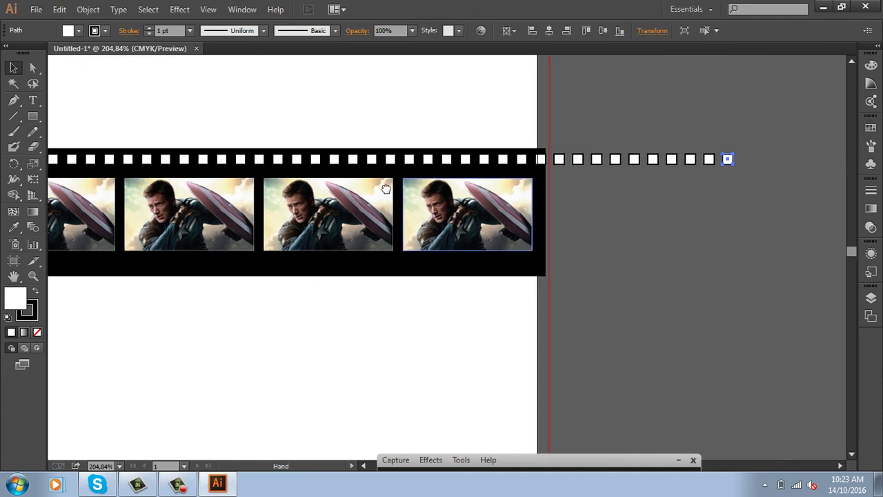
{"action": "left_click", "coordinate": [545, 160]}
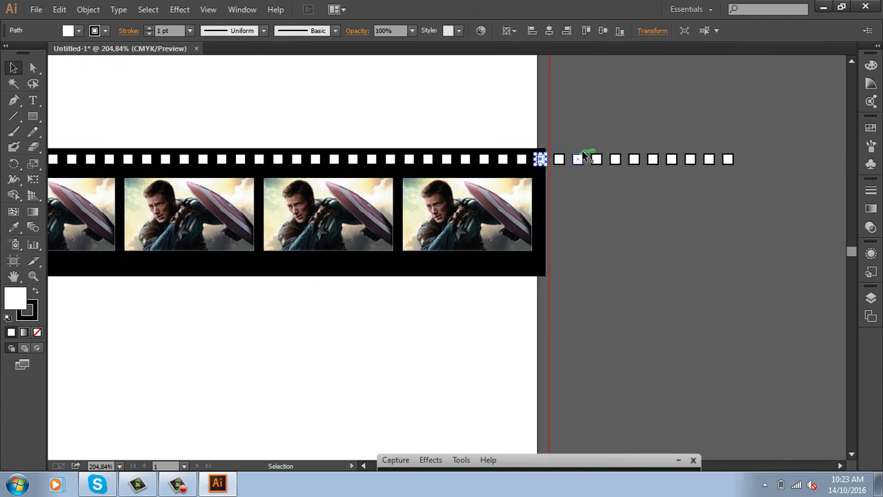
{"action": "key", "text": "Delete"}
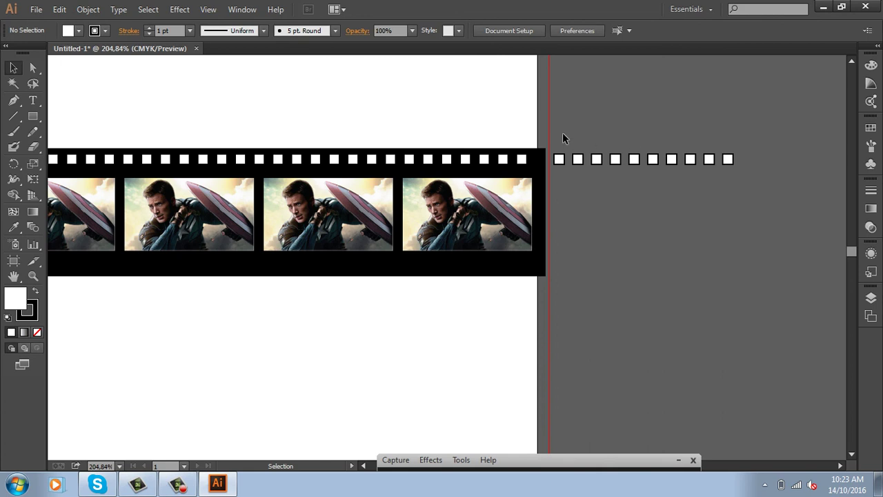
{"action": "left_click_drag", "start_coordinate": [607, 179], "coordinate": [807, 211]}
{"action": "key", "text": "Delete"}
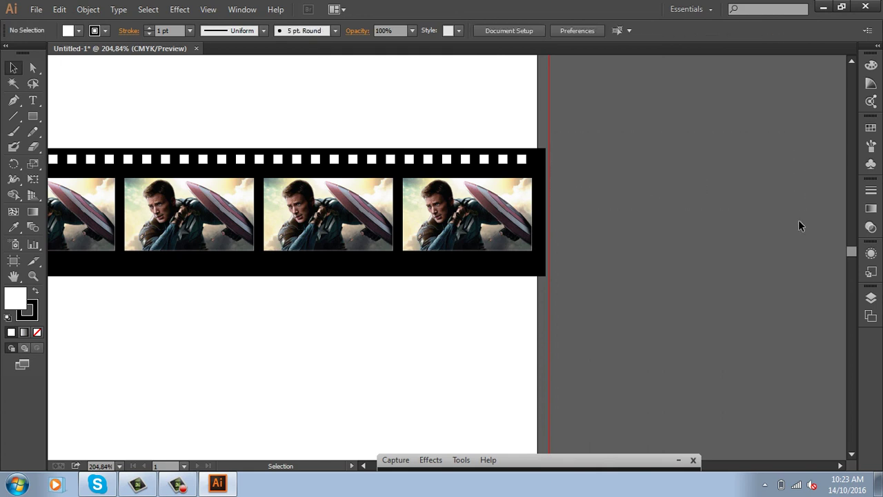
- Copy the top sprocket-hole row down to the bar's bottom edge
{"action": "left_click_drag", "start_coordinate": [609, 217], "coordinate": [798, 223]}
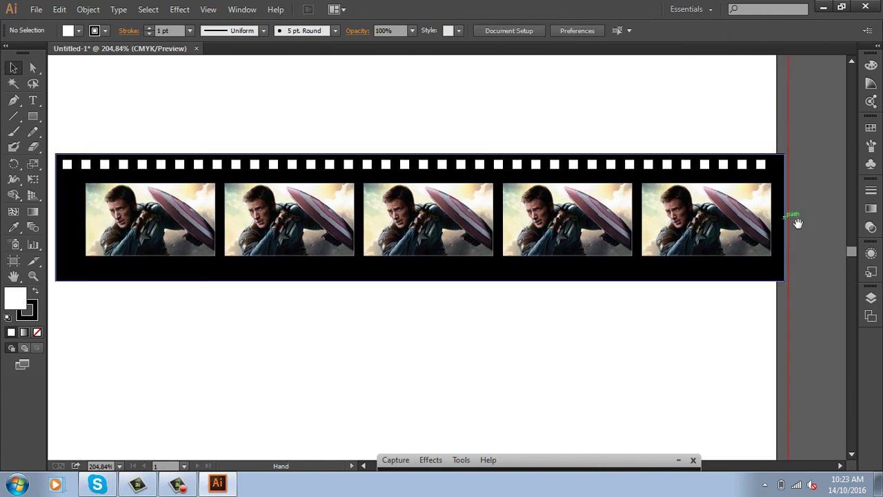
{"action": "left_click_drag", "start_coordinate": [62, 130], "coordinate": [796, 175]}
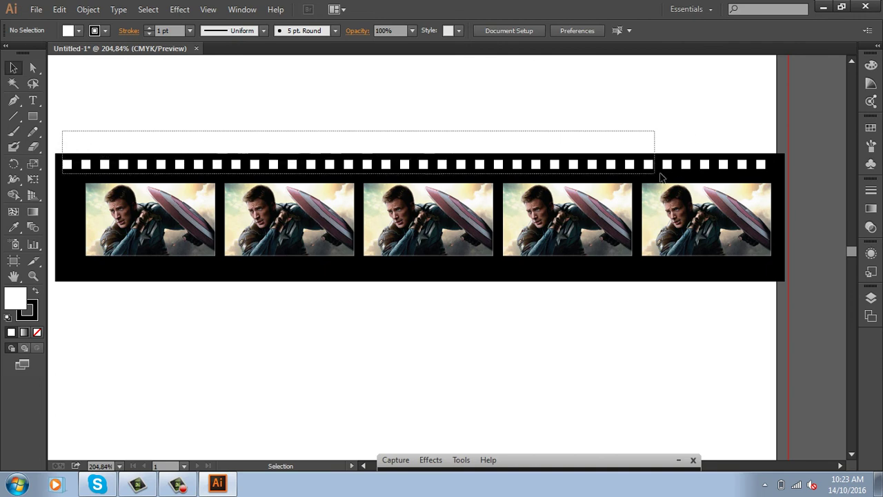
{"action": "left_click", "coordinate": [759, 178], "text": "shift"}
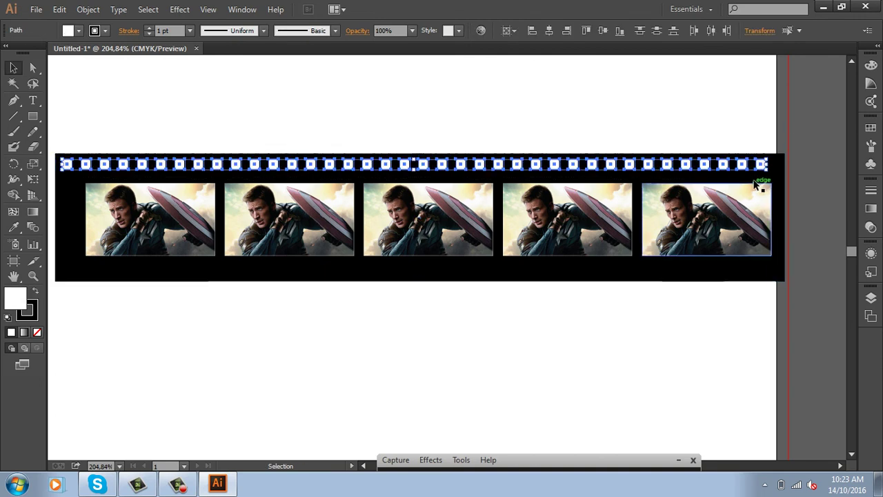
{"action": "left_click_drag", "start_coordinate": [741, 167], "coordinate": [742, 275]}
{"action": "left_click", "coordinate": [609, 372]}
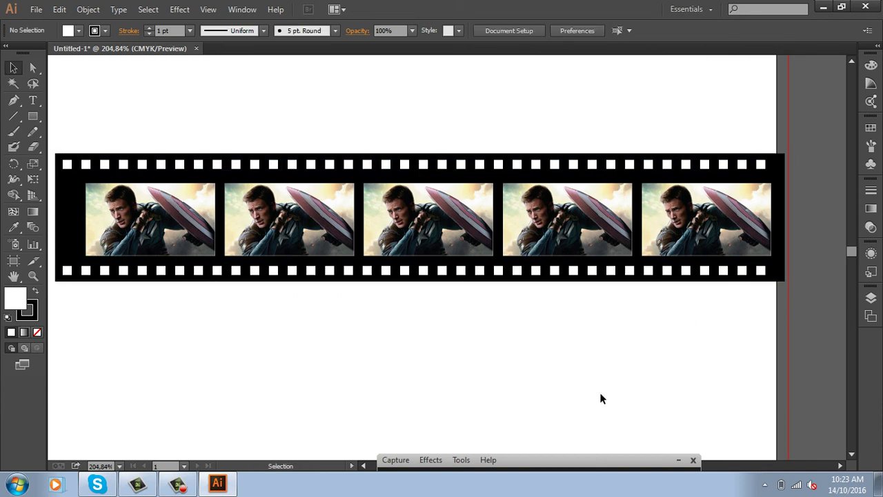
{"action": "key", "text": "ctrl+minus"}
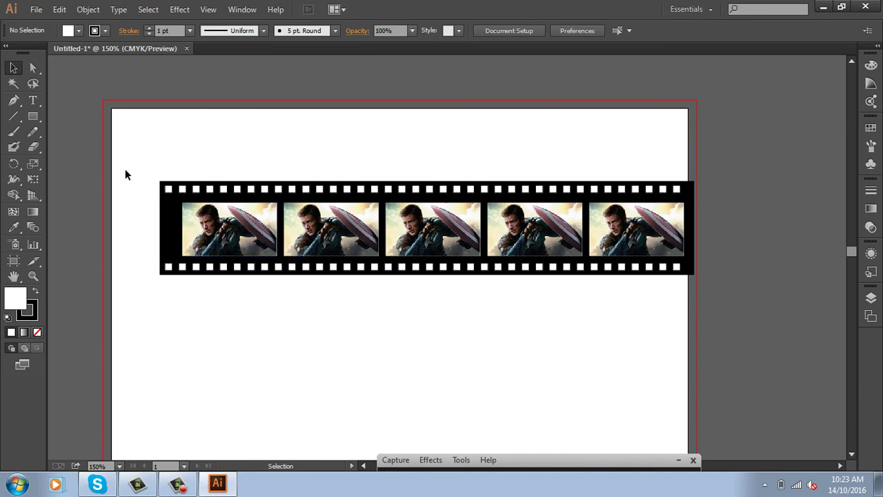
- Group the film strip parts and draw a rectangle matching the strip's size
{"action": "left_click_drag", "start_coordinate": [143, 160], "coordinate": [711, 335]}
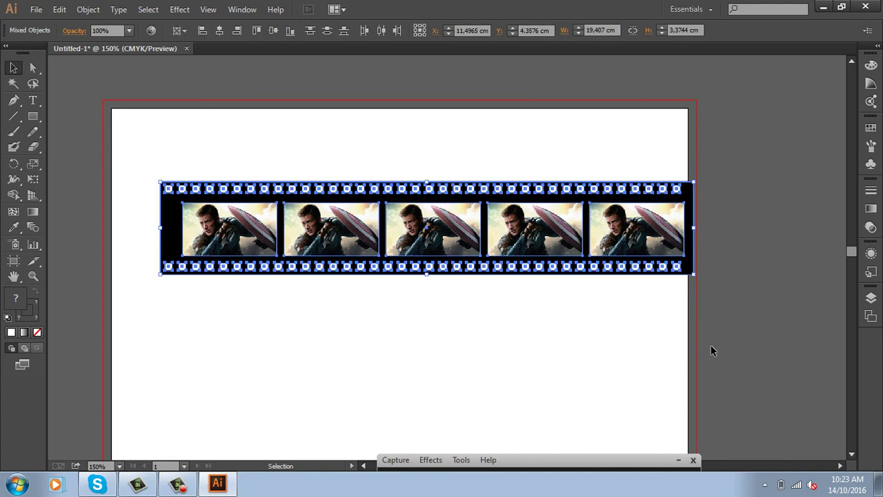
{"action": "key", "text": "ctrl+g"}
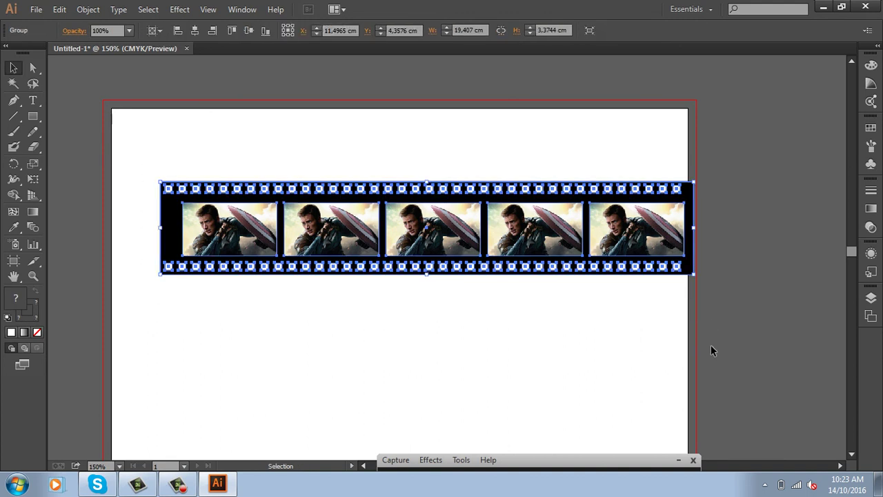
{"action": "left_click", "coordinate": [32, 116]}
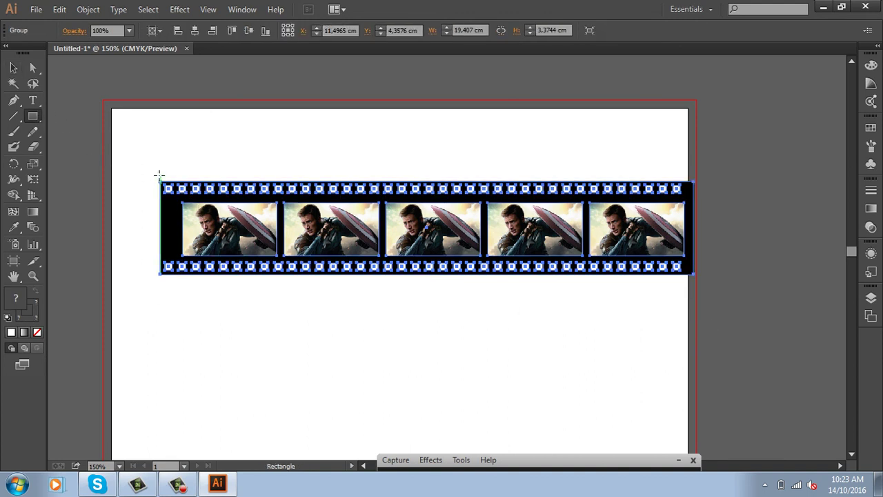
{"action": "left_click_drag", "start_coordinate": [159, 181], "coordinate": [693, 273]}
{"action": "left_click", "coordinate": [13, 67]}
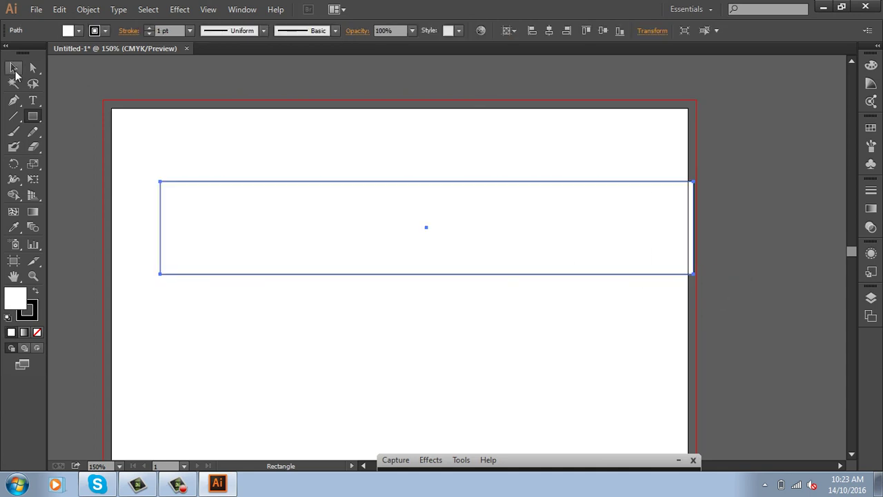
{"action": "key", "text": "ctrl+shift+a"}
- Envelope the strip in the rectangle using Make with Top Object, then move it near the artboard top
{"action": "left_click_drag", "start_coordinate": [442, 212], "coordinate": [441, 325]}
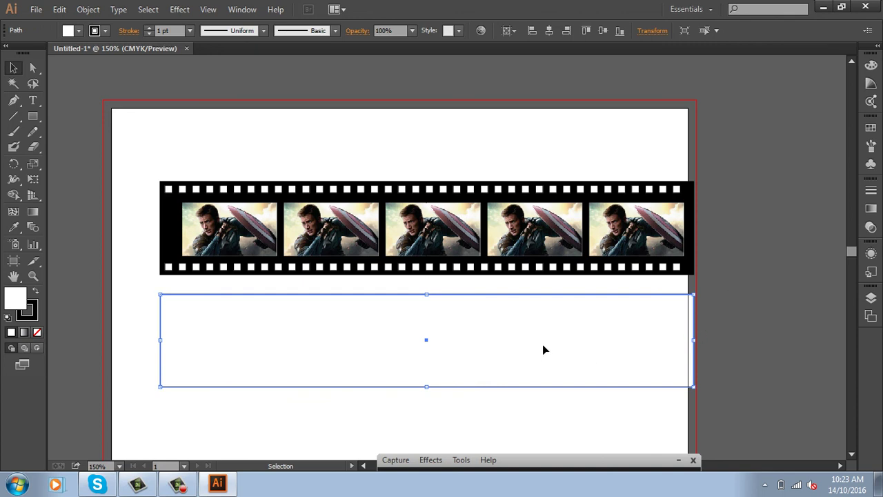
{"action": "left_click_drag", "start_coordinate": [432, 140], "coordinate": [573, 392]}
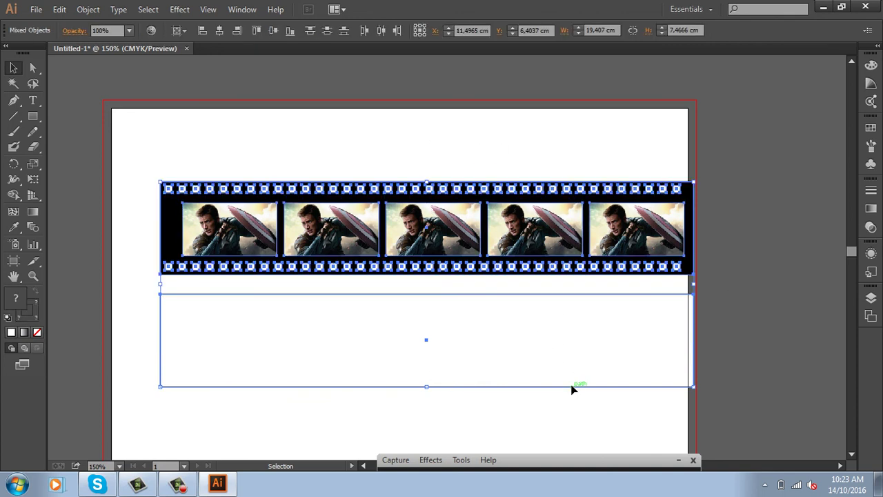
{"action": "key", "text": "ctrl+alt+c"}
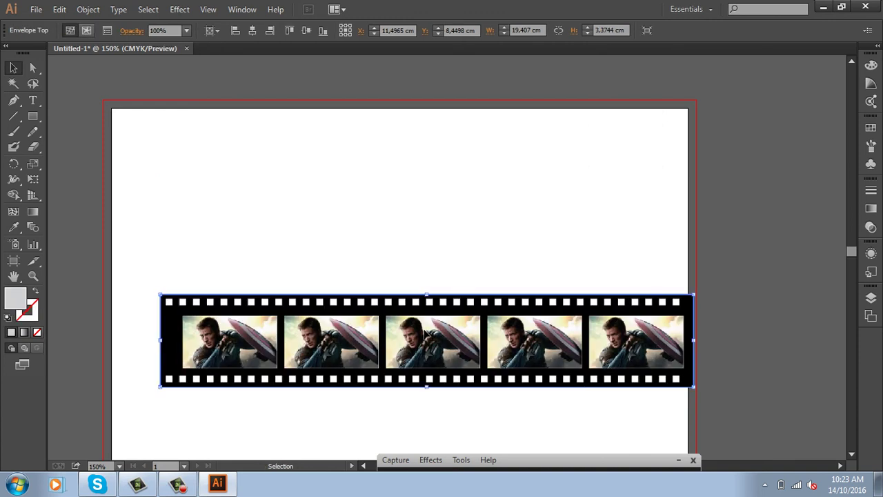
{"action": "mouse_move", "coordinate": [427, 335]}
{"action": "left_mouse_down"}
{"action": "mouse_move", "coordinate": [412, 186]}
{"action": "mouse_move", "coordinate": [404, 191]}
{"action": "left_mouse_up"}
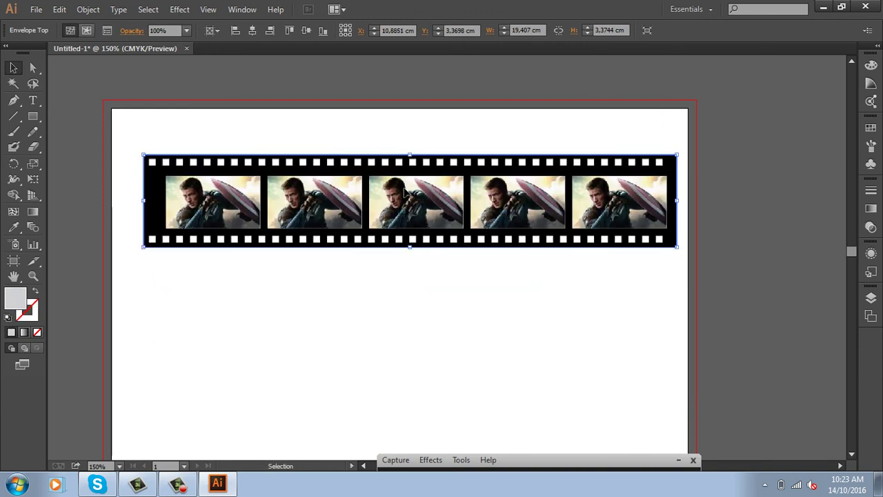
- Add anchor points on the envelope's top and bottom edges and curve them into a central dip
{"action": "left_click", "coordinate": [459, 109]}
{"action": "left_click", "coordinate": [453, 181]}
{"action": "key", "text": "plus"}
{"action": "left_click", "coordinate": [396, 156]}
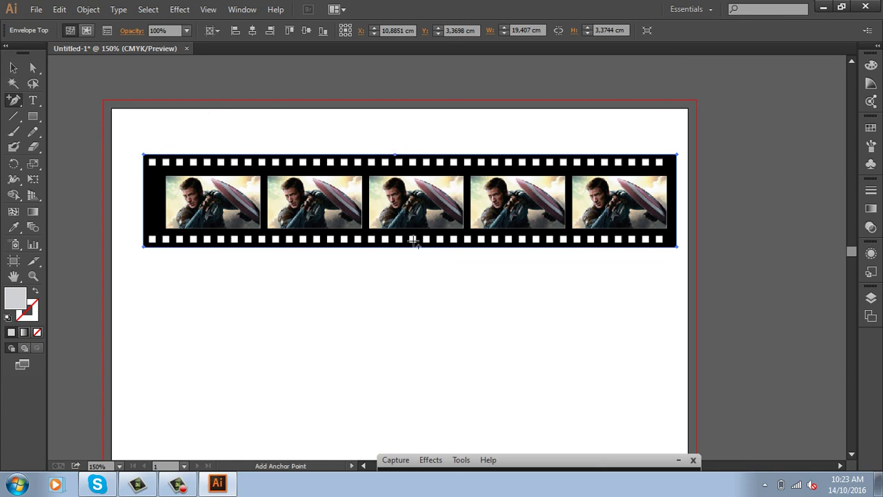
{"action": "left_click", "coordinate": [405, 247]}
{"action": "key", "text": "shift+c"}
{"action": "left_click_drag", "start_coordinate": [406, 246], "coordinate": [417, 344]}
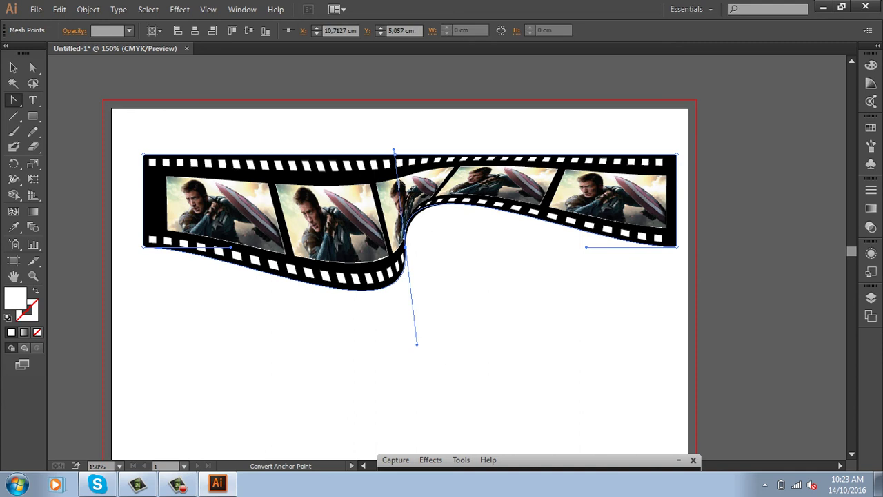
{"action": "left_click_drag", "start_coordinate": [395, 155], "coordinate": [429, 271]}
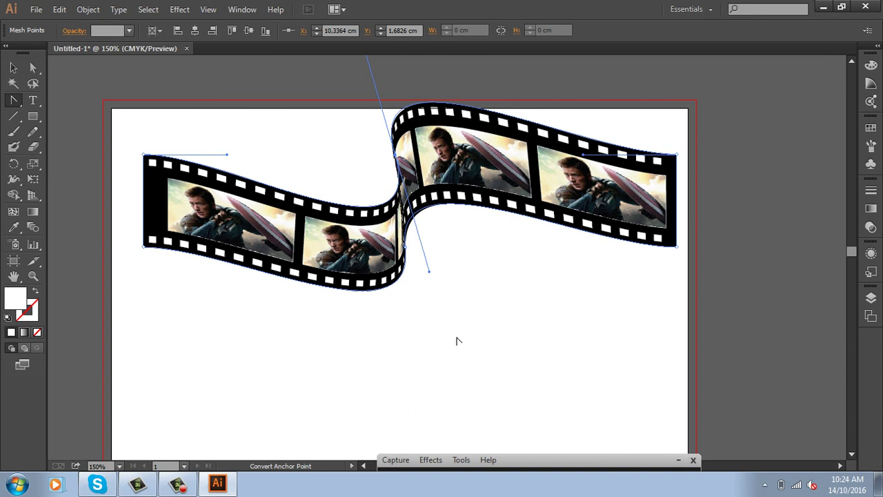
- Add and curve points near the right end to form a second wave
{"action": "key", "text": "plus"}
{"action": "left_click", "coordinate": [565, 131]}
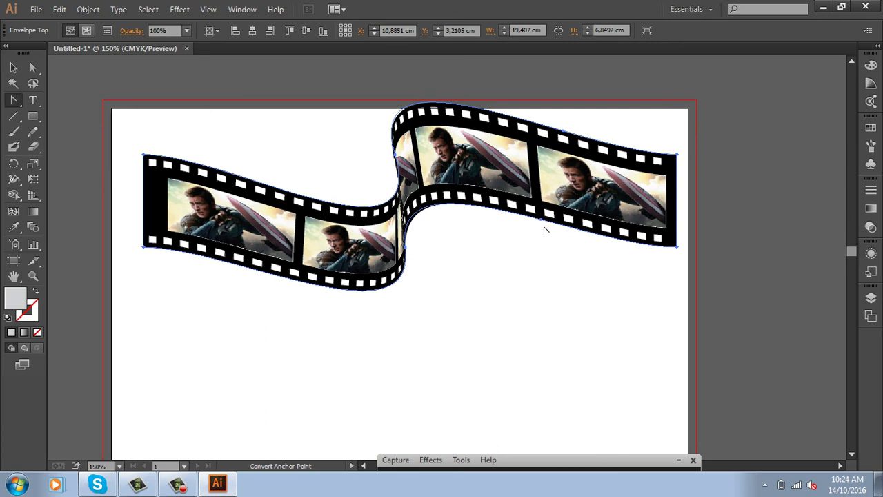
{"action": "left_click", "coordinate": [545, 225]}
{"action": "left_click_drag", "start_coordinate": [545, 225], "coordinate": [568, 300]}
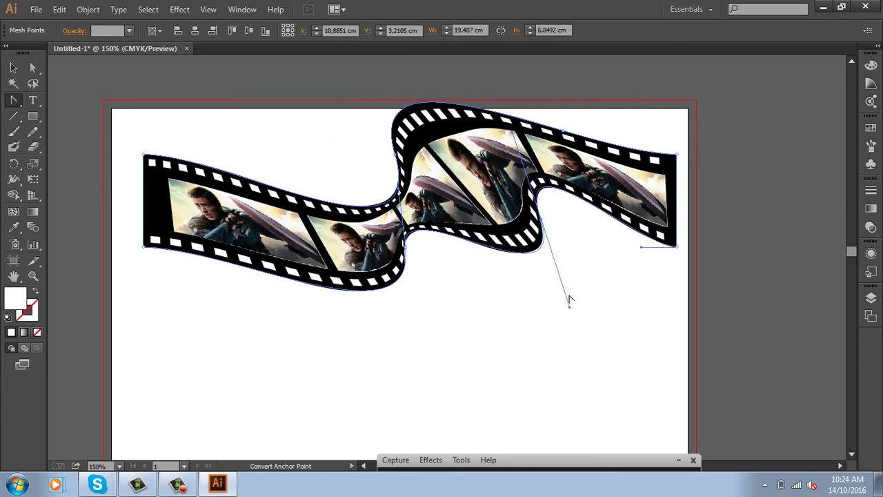
{"action": "mouse_move", "coordinate": [566, 135]}
{"action": "left_mouse_down"}
{"action": "mouse_move", "coordinate": [590, 168]}
{"action": "mouse_move", "coordinate": [595, 160]}
{"action": "left_mouse_up"}
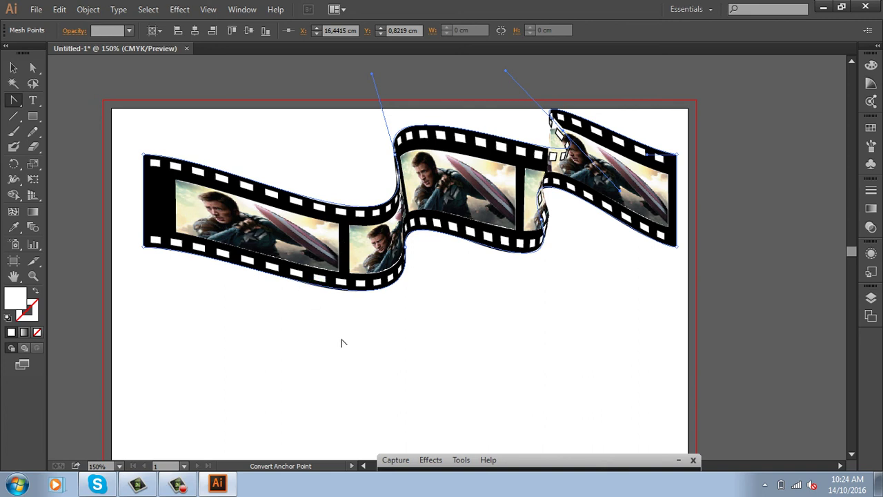
{"action": "left_click", "coordinate": [13, 67]}
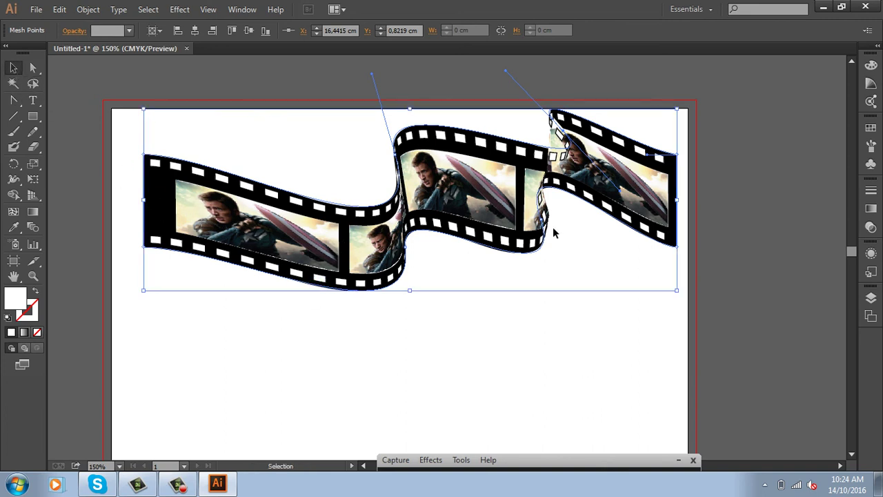